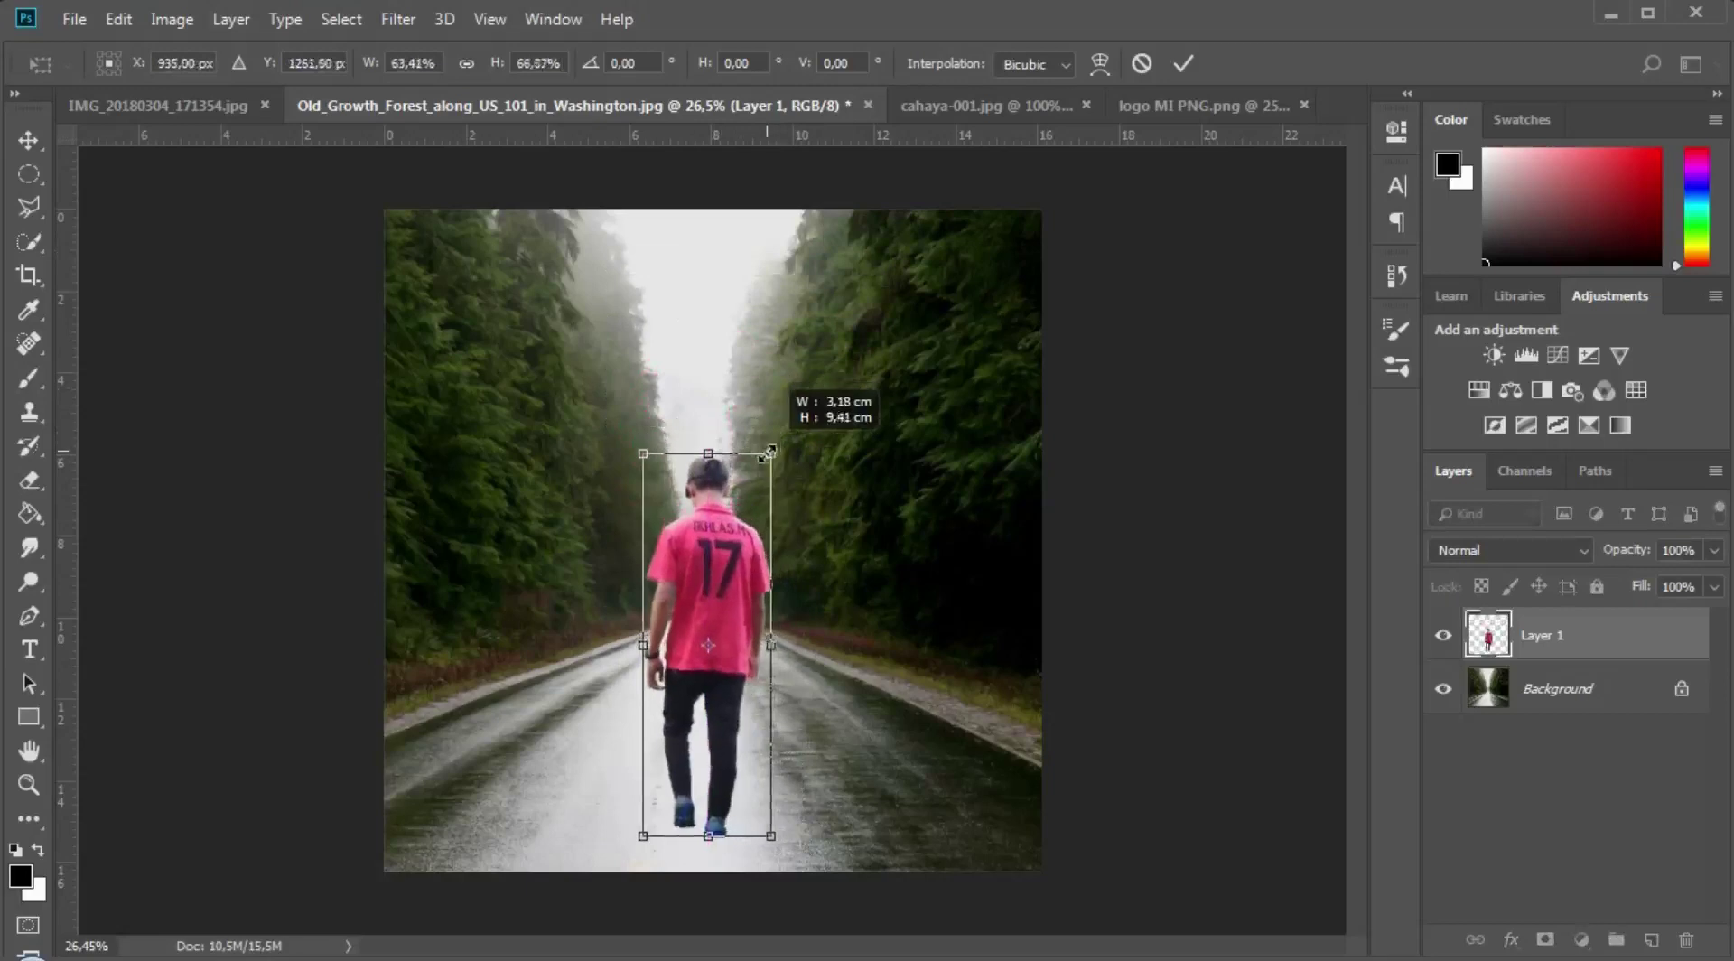
Step: Scale the man to about 60% width and 61% height and place him in the middle of the road
{"action": "left_click", "coordinate": [467, 64]}
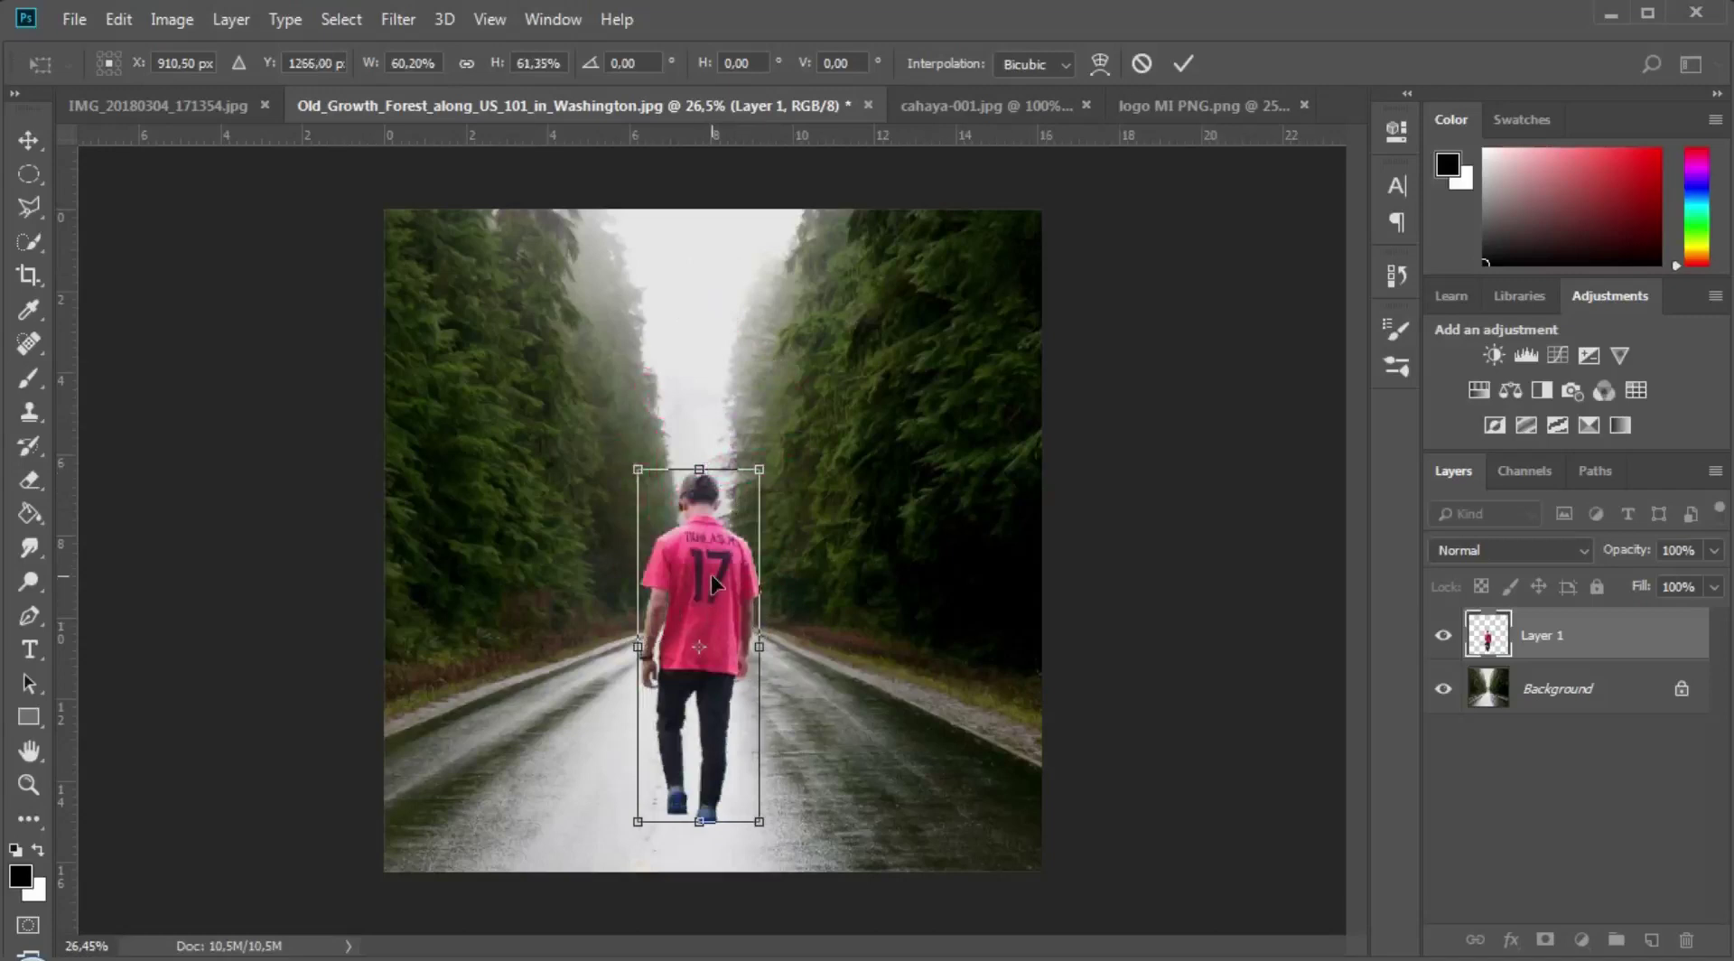
{"action": "key", "text": "Return"}
{"action": "left_click_drag", "start_coordinate": [707, 638], "coordinate": [705, 630]}
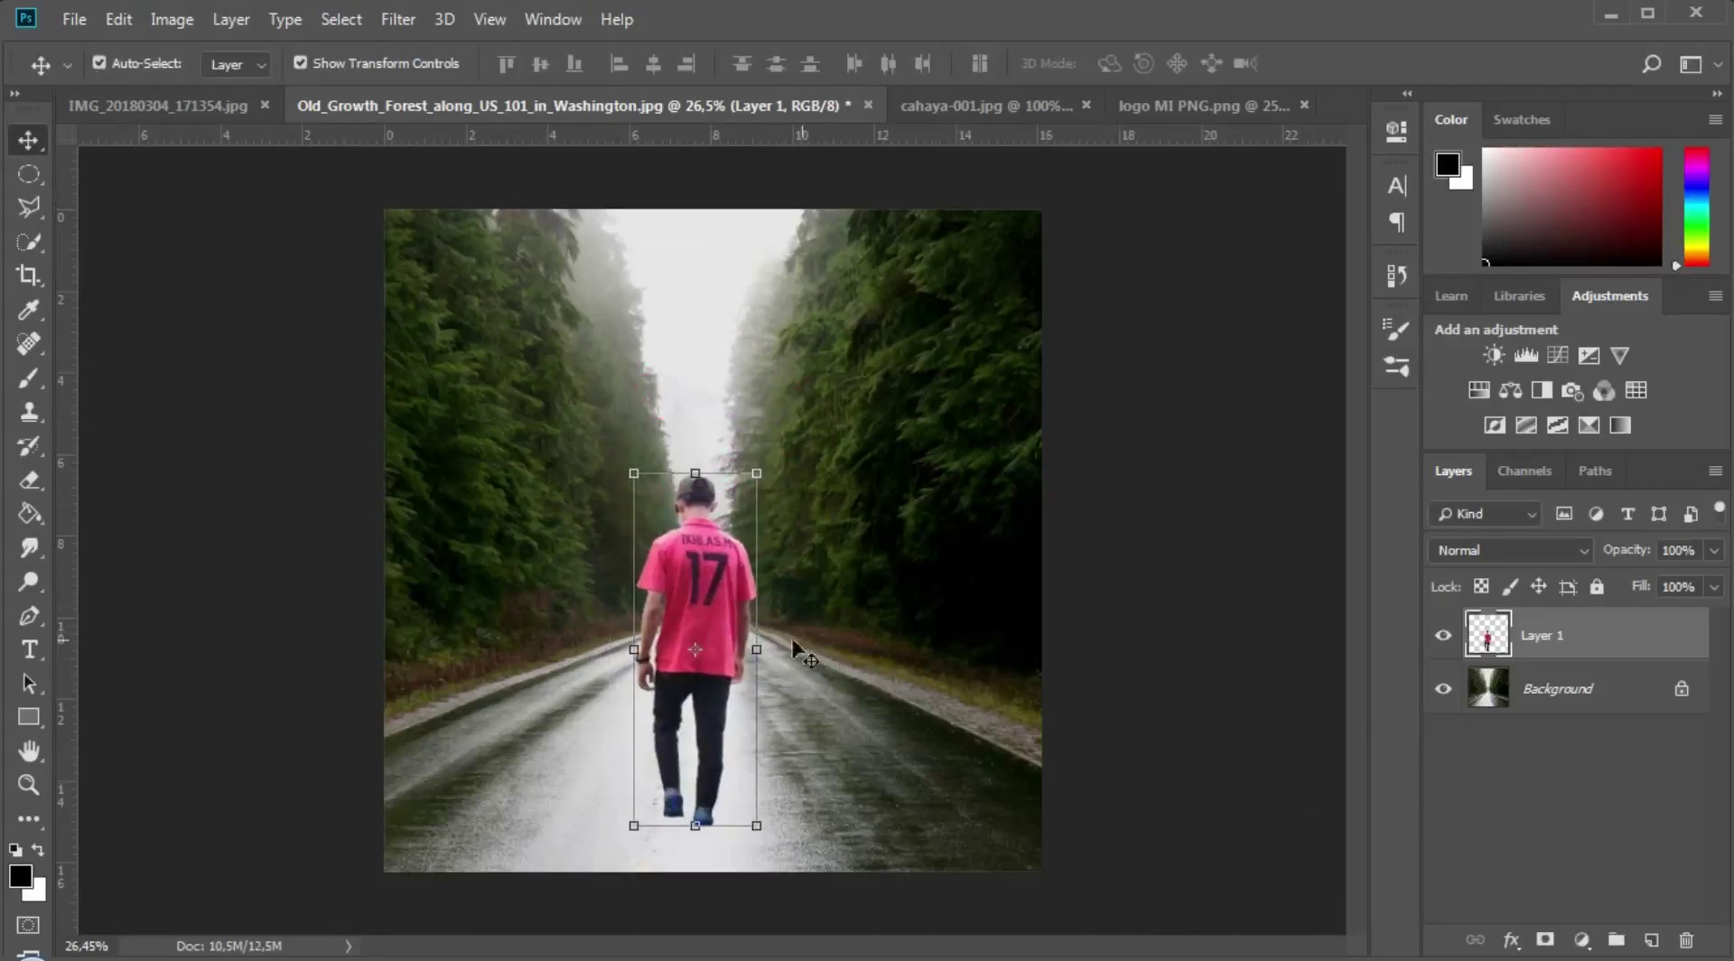
Step: Apply a Brightness/Contrast adjustment to the man's layer with brightness -14 and contrast 12
{"action": "scroll", "coordinate": [765, 639], "scroll_direction": "up", "scroll_amount": 4}
{"action": "scroll", "coordinate": [736, 629], "scroll_direction": "up", "scroll_amount": 3}
{"action": "scroll", "coordinate": [496, 601], "scroll_direction": "down", "scroll_amount": 5}
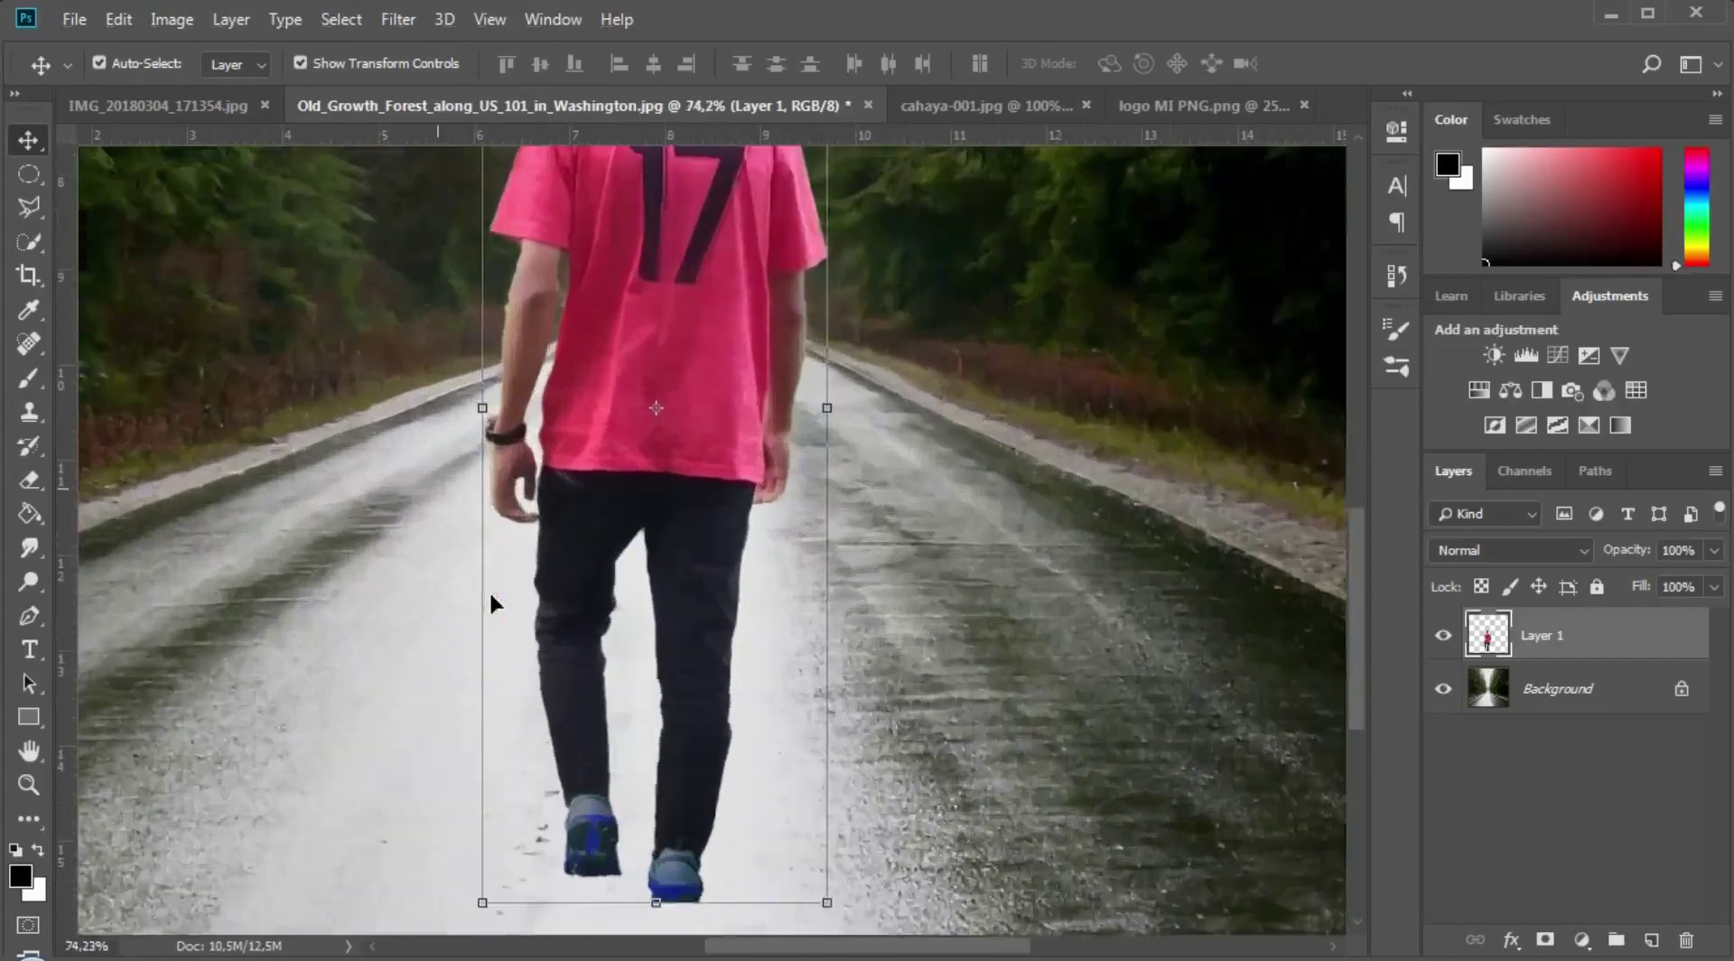
{"action": "scroll", "coordinate": [668, 605], "scroll_direction": "up", "scroll_amount": 3}
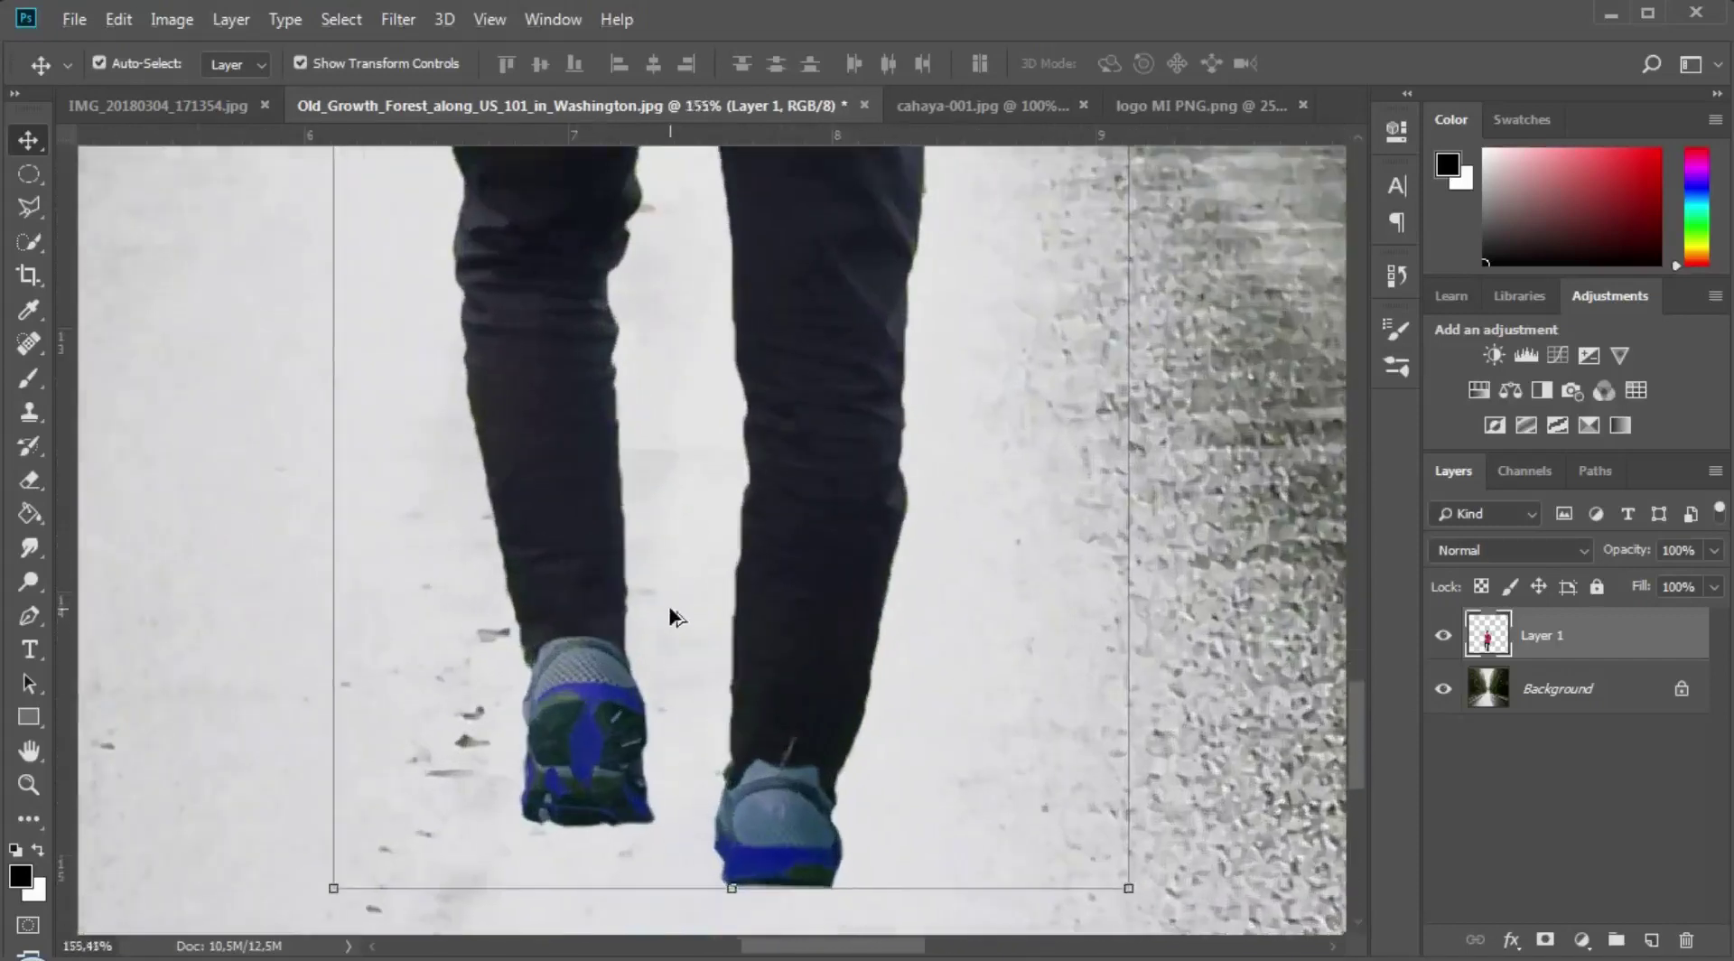
{"action": "scroll", "coordinate": [670, 609], "scroll_direction": "down", "scroll_amount": 5}
{"action": "scroll", "coordinate": [676, 615], "scroll_direction": "up", "scroll_amount": 1}
{"action": "scroll", "coordinate": [678, 608], "scroll_direction": "up", "scroll_amount": 5}
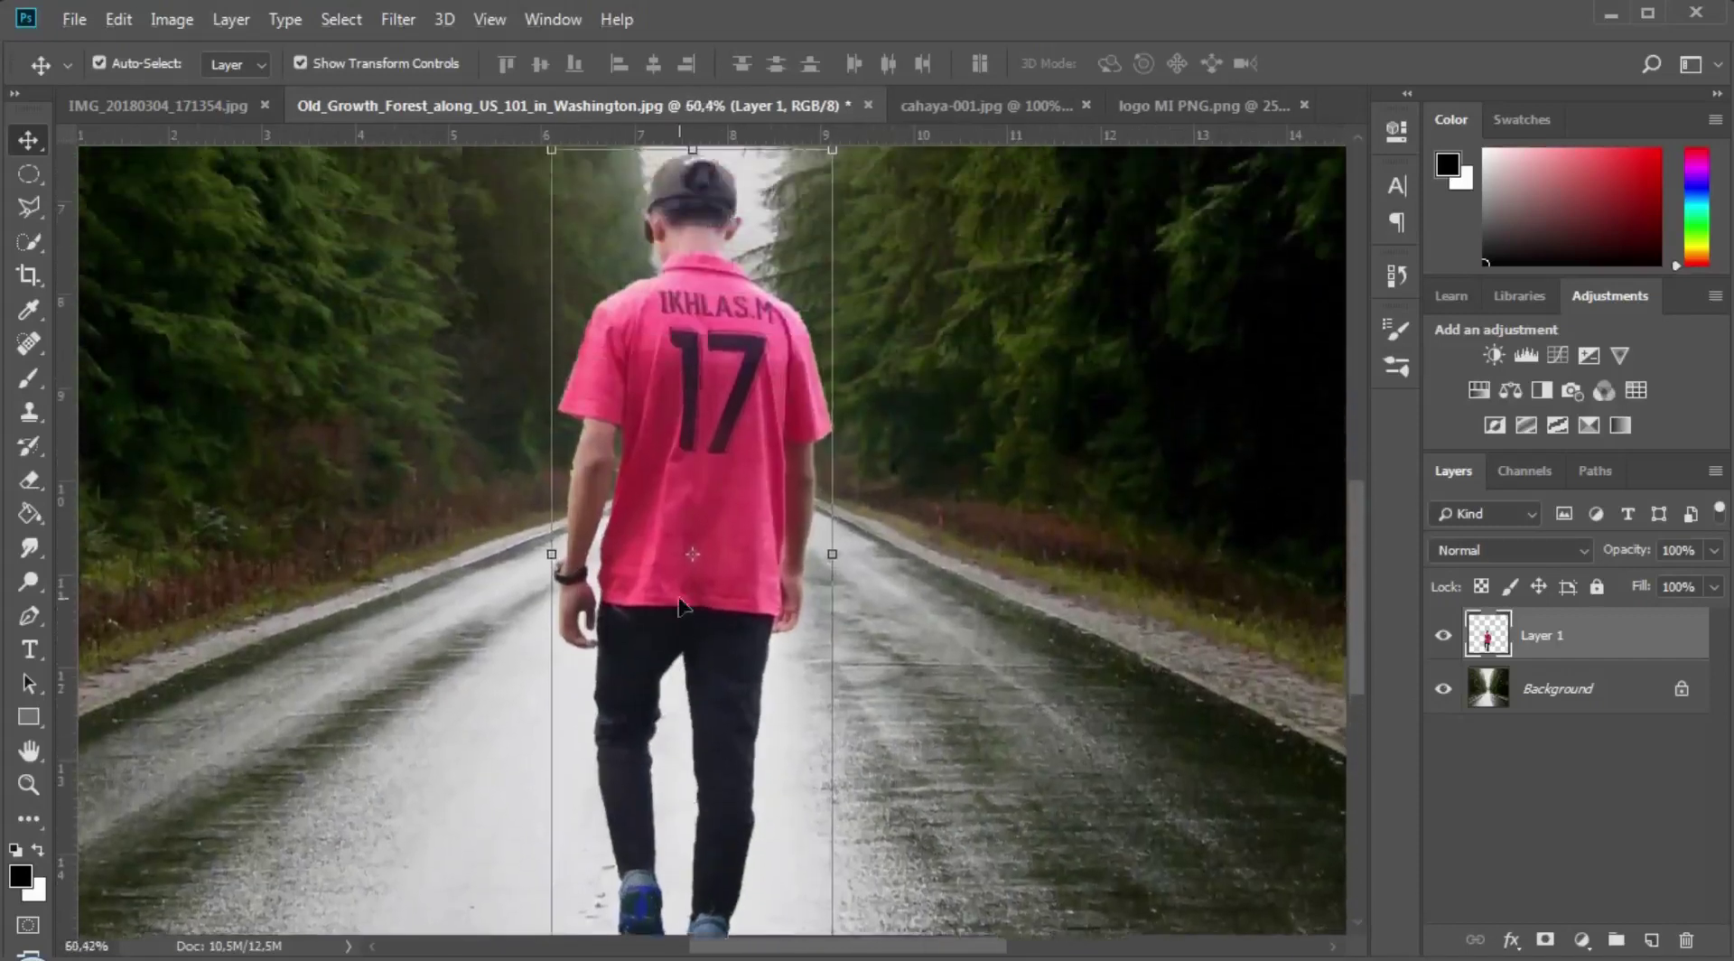
{"action": "left_click", "coordinate": [171, 19]}
{"action": "mouse_move", "coordinate": [194, 90]}
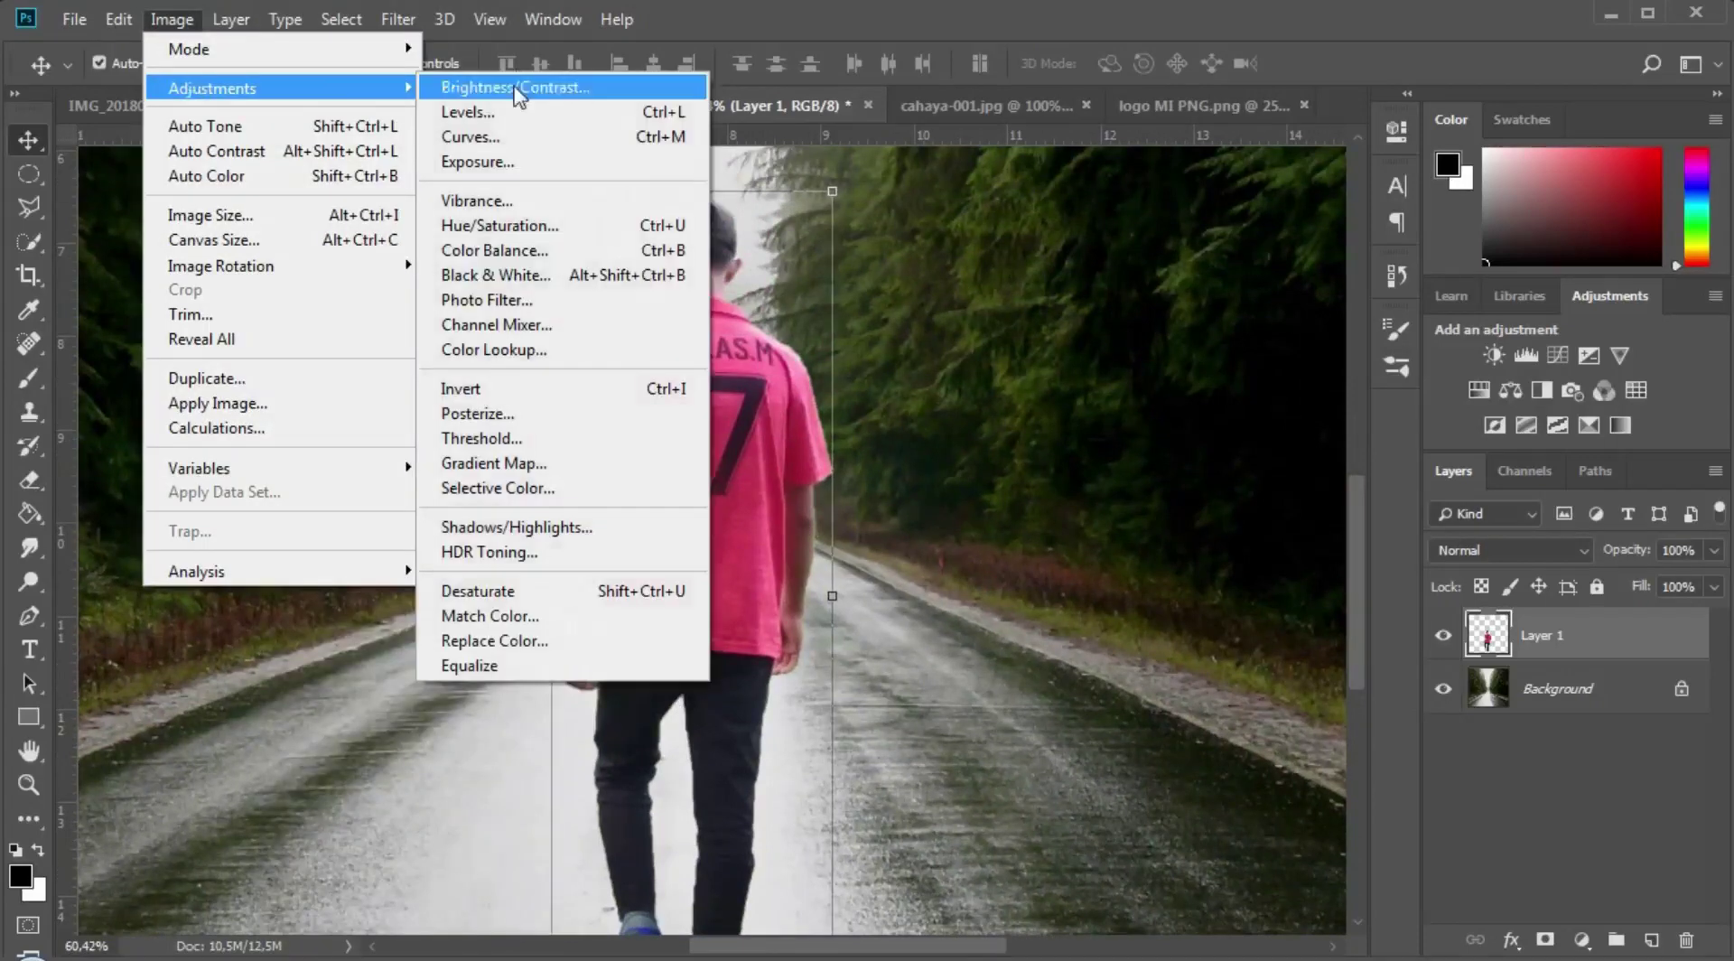
{"action": "left_click", "coordinate": [551, 65]}
{"action": "left_click_drag", "start_coordinate": [1203, 294], "coordinate": [1161, 356]}
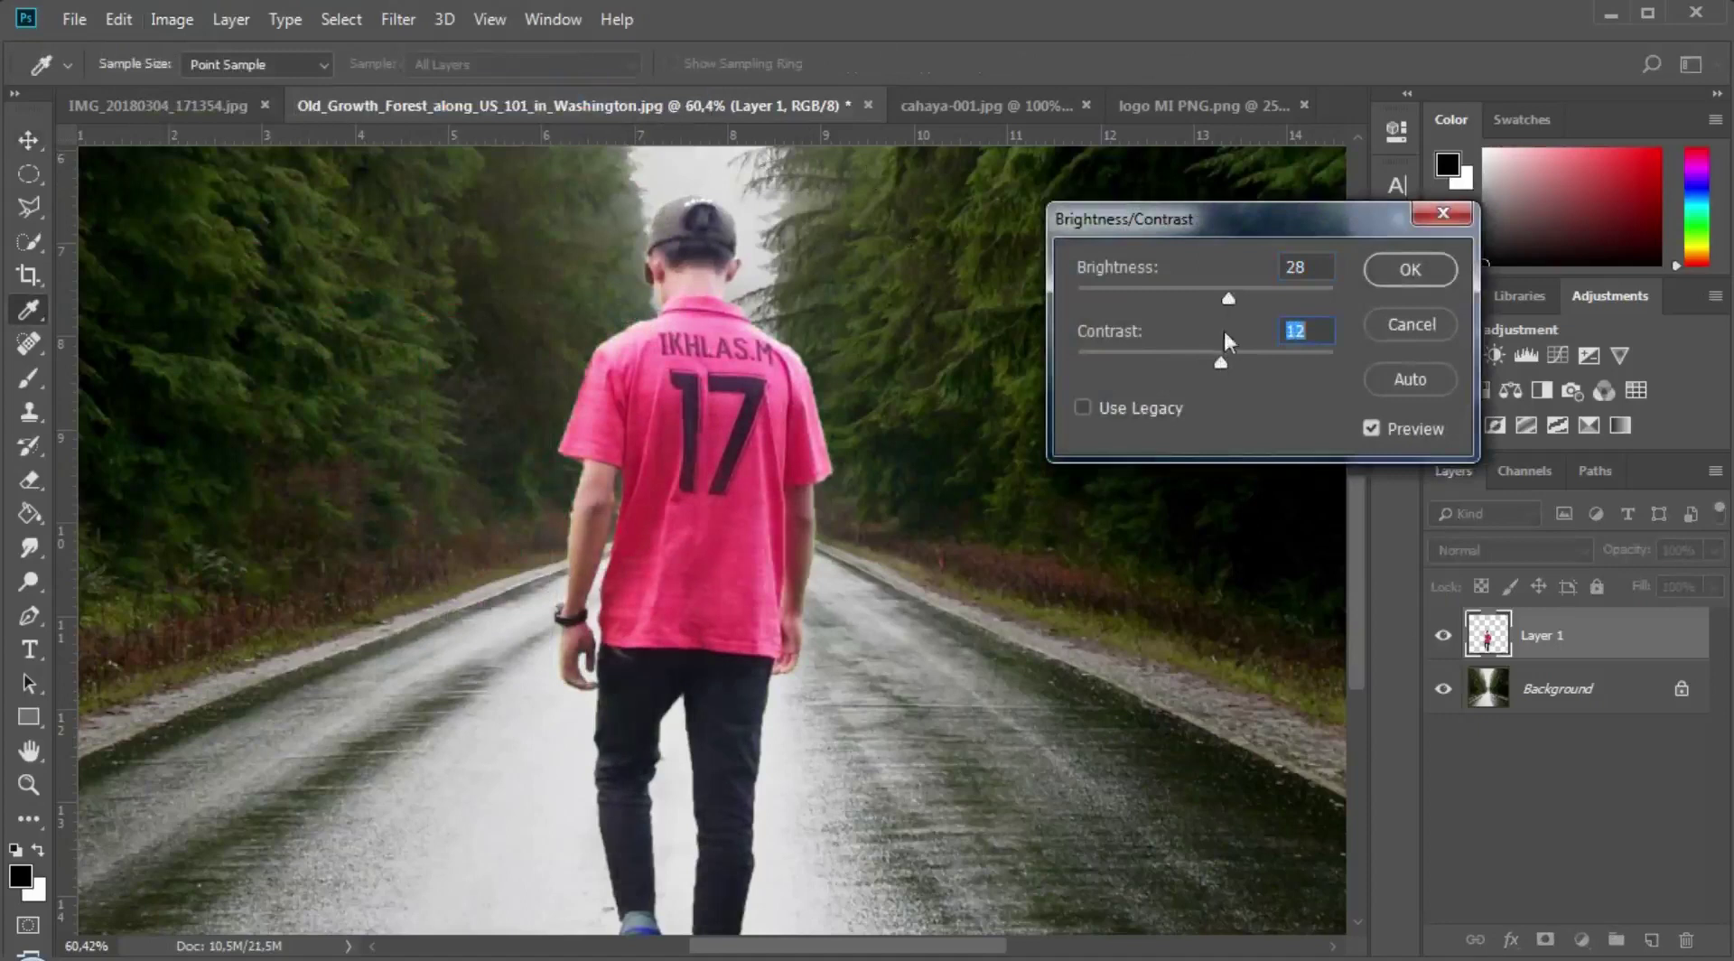
{"action": "left_click_drag", "start_coordinate": [1229, 298], "coordinate": [1193, 296]}
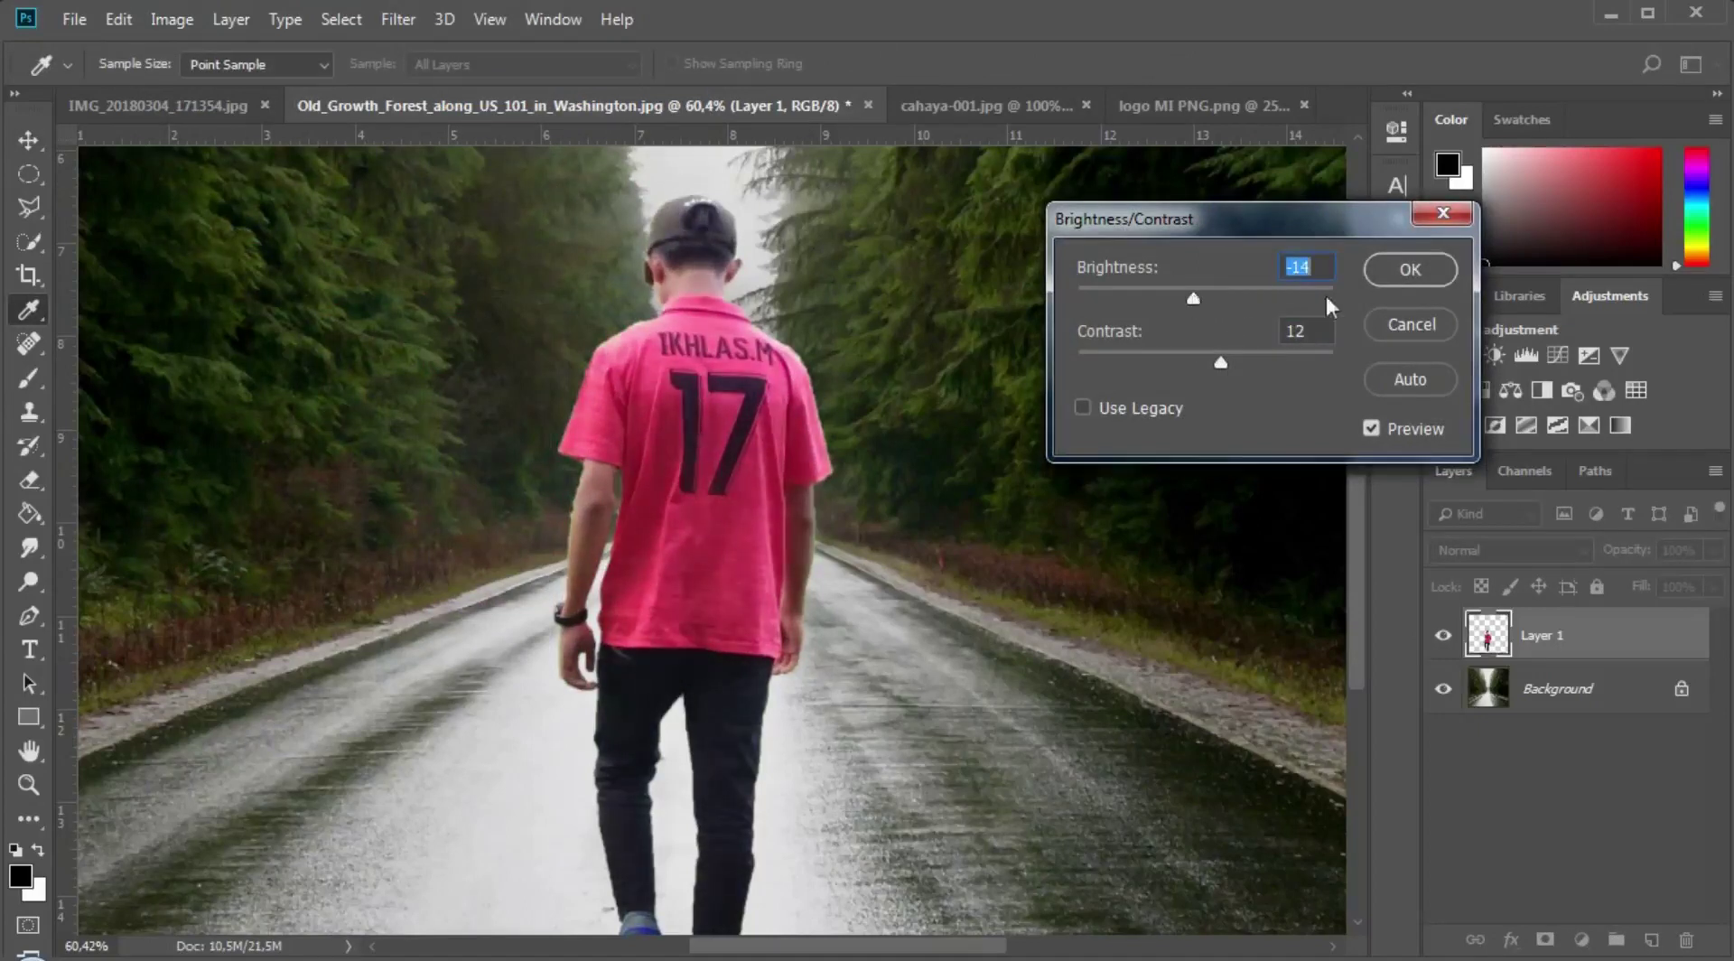
{"action": "left_click", "coordinate": [1402, 273]}
{"action": "key", "text": "v"}
Step: Apply a Levels adjustment to the man's layer with input levels 31, 1.00 and 246
{"action": "left_click", "coordinate": [171, 19]}
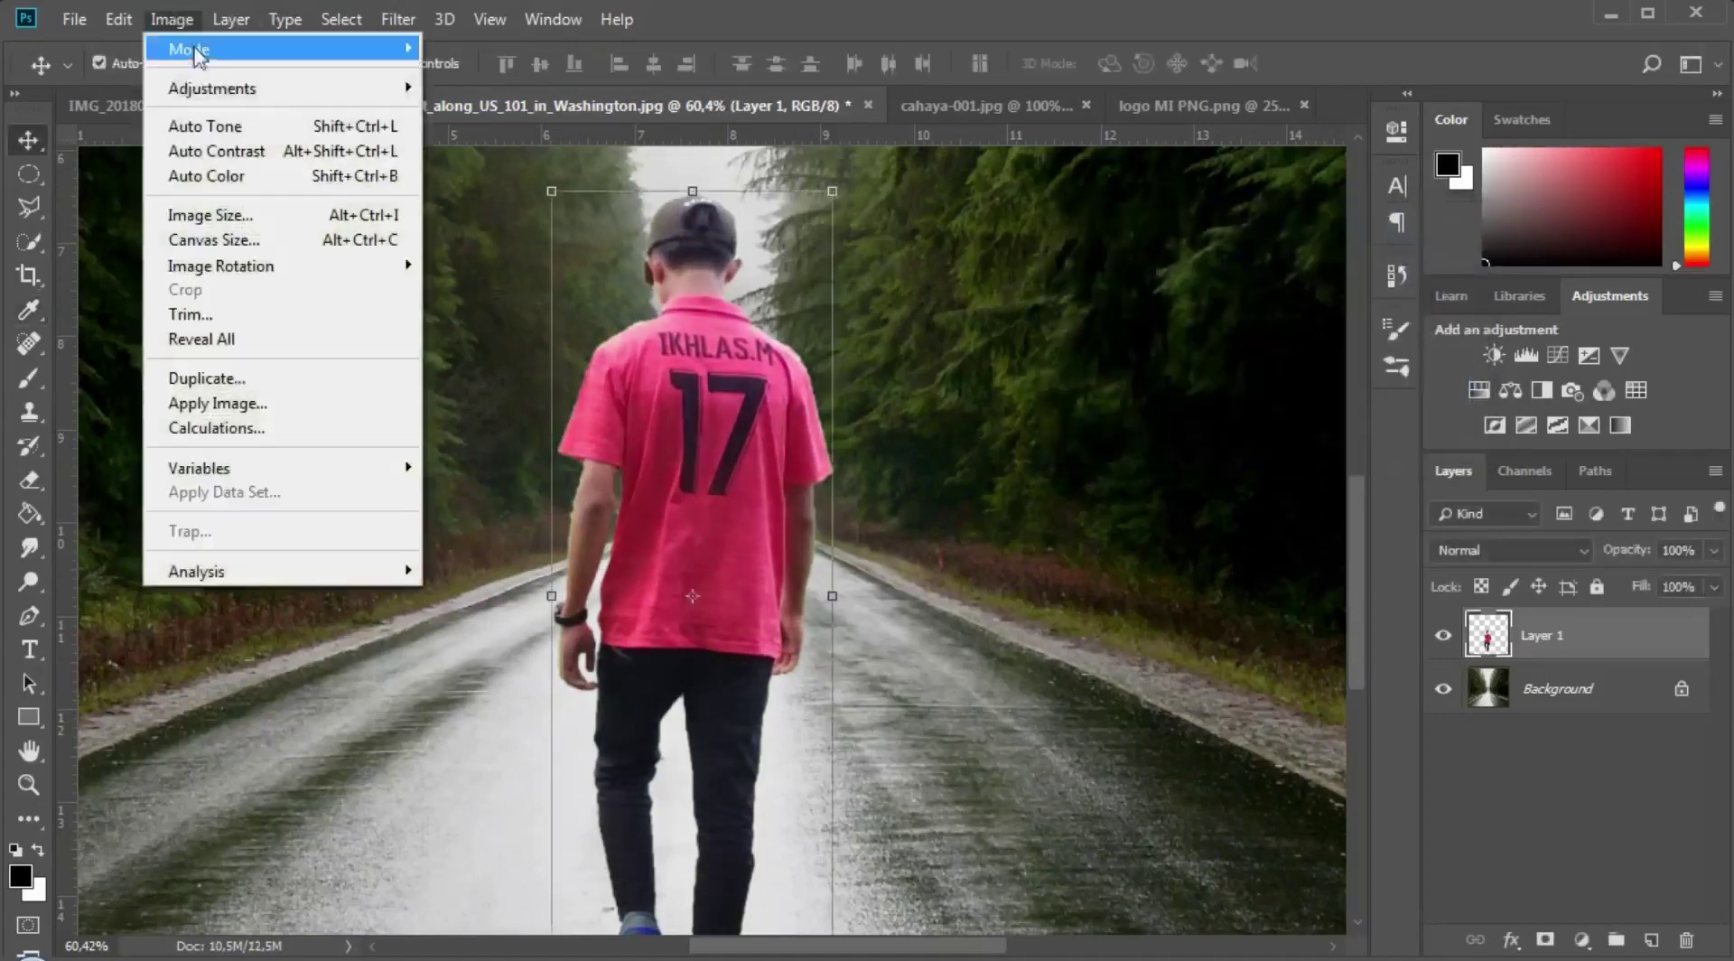
{"action": "mouse_move", "coordinate": [212, 88]}
{"action": "left_click", "coordinate": [501, 113]}
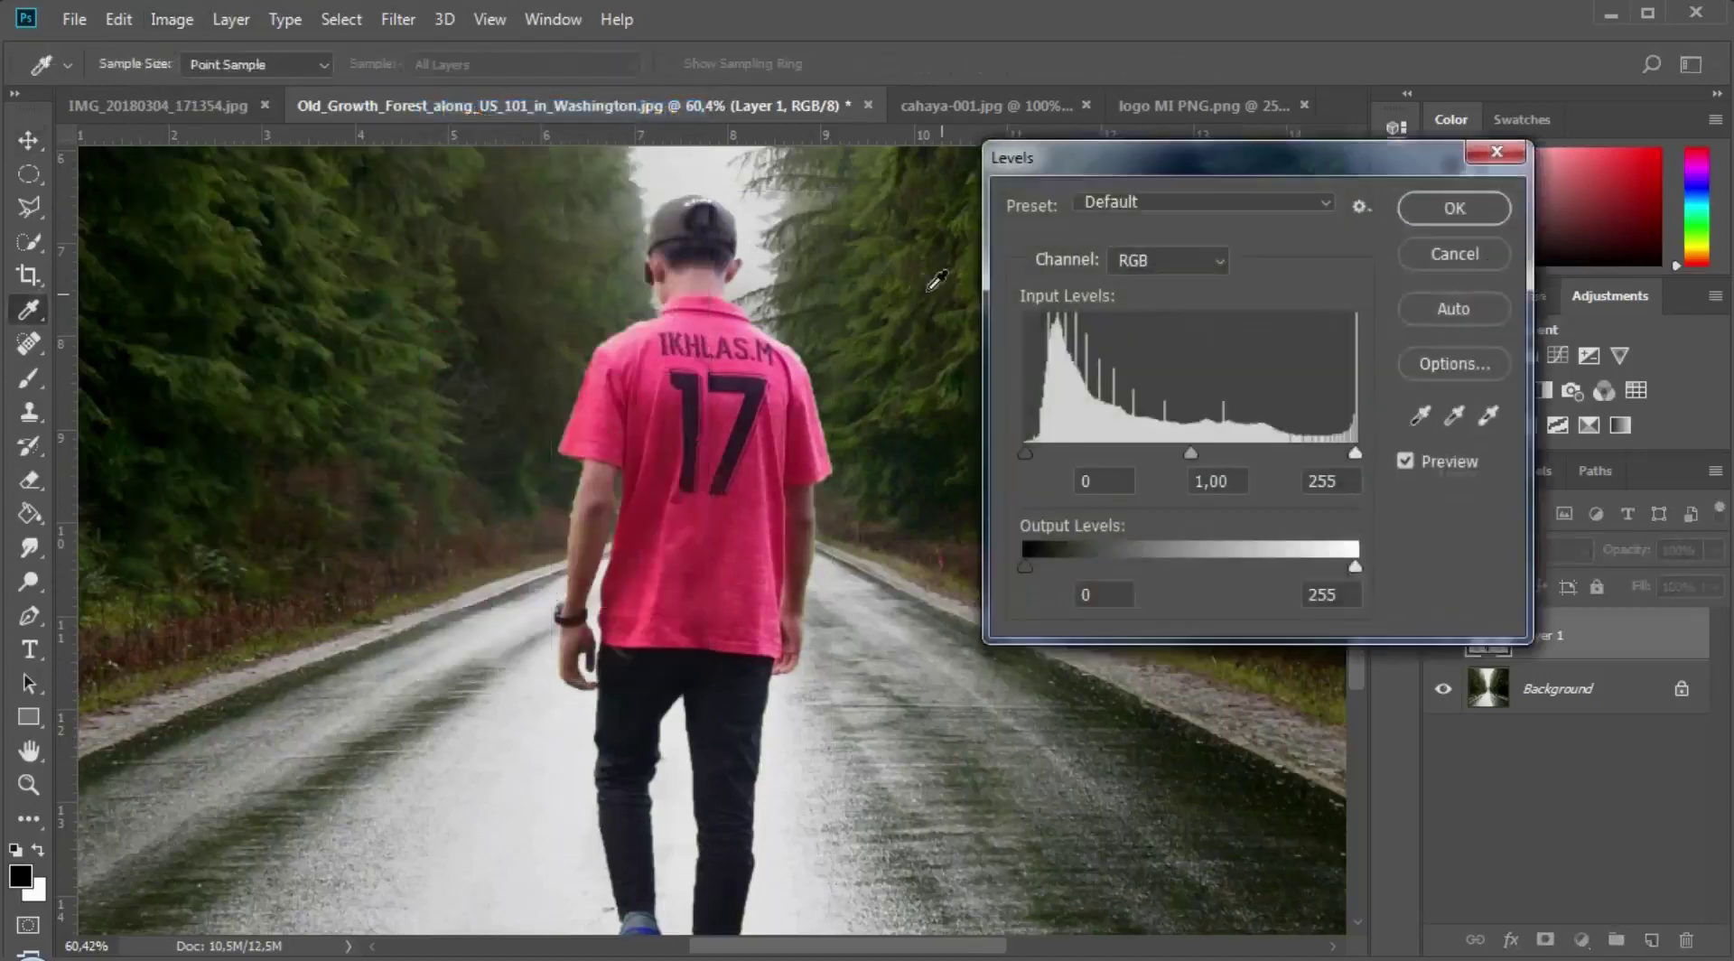
{"action": "left_click_drag", "start_coordinate": [1028, 451], "coordinate": [1065, 450]}
{"action": "left_click_drag", "start_coordinate": [1354, 451], "coordinate": [1340, 447]}
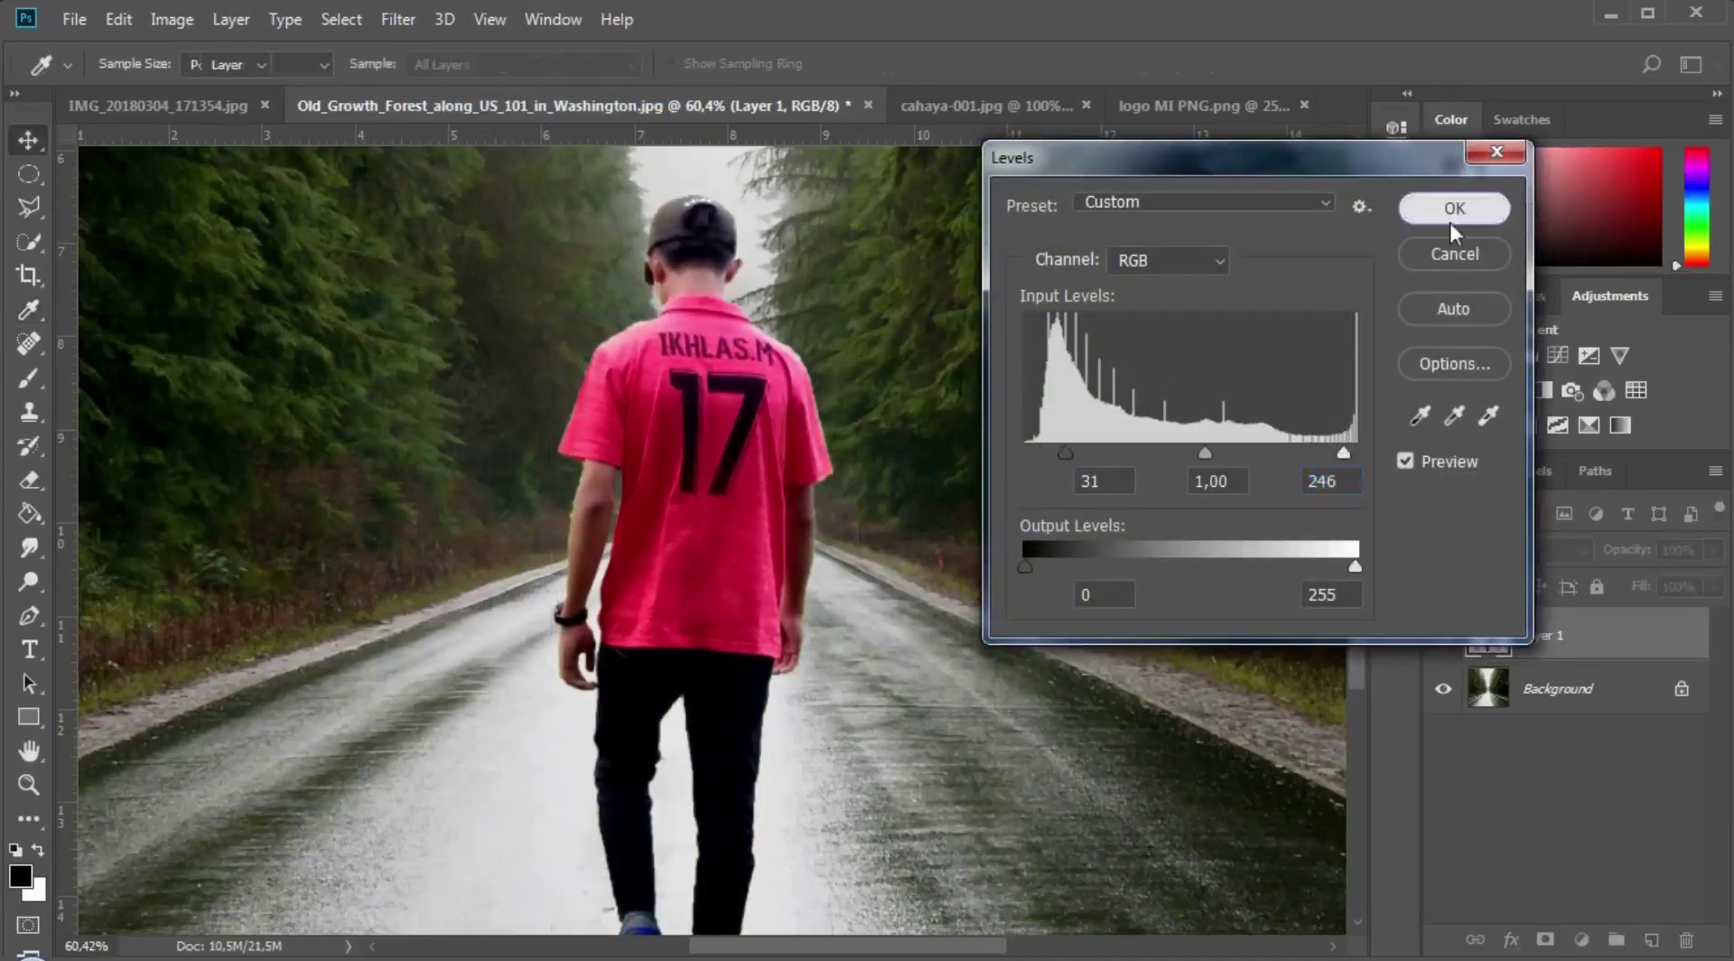
{"action": "left_click", "coordinate": [1454, 208]}
Step: Add a Multiply drop shadow to the man's layer with 95% opacity, 84° angle, 10 px distance, 39% spread and 13 px size
{"action": "scroll", "coordinate": [733, 463], "scroll_direction": "down", "scroll_amount": 5}
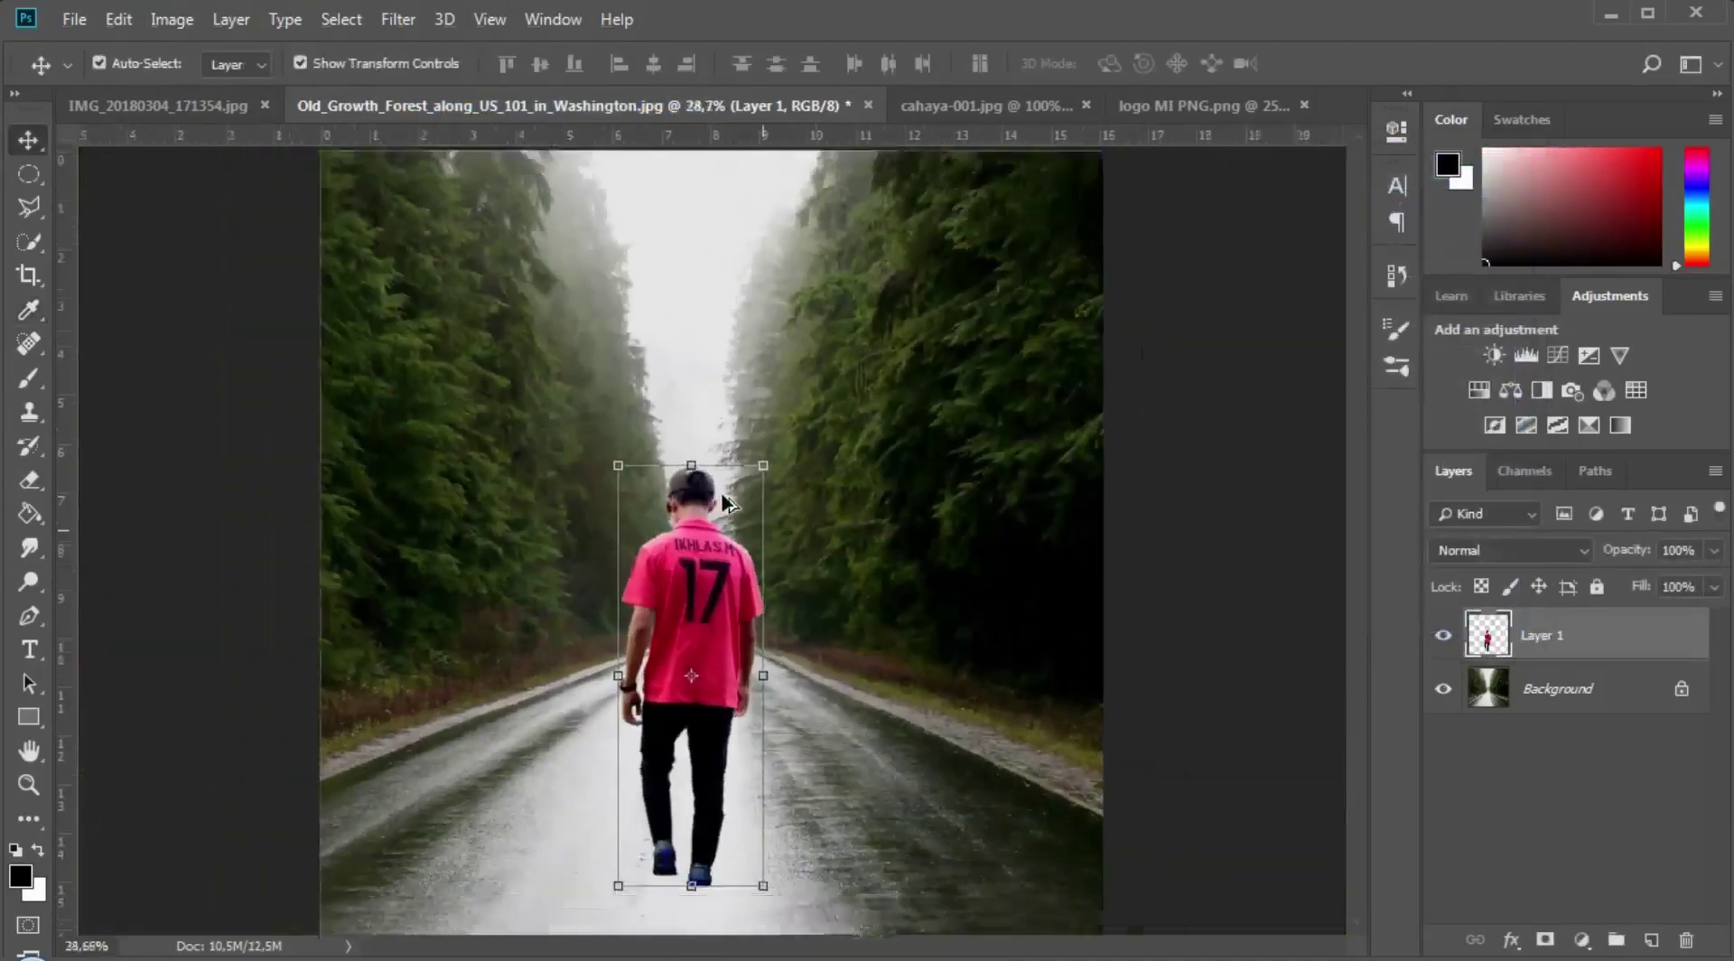
{"action": "scroll", "coordinate": [695, 518], "scroll_direction": "down", "scroll_amount": 2}
{"action": "scroll", "coordinate": [687, 560], "scroll_direction": "up", "scroll_amount": 6}
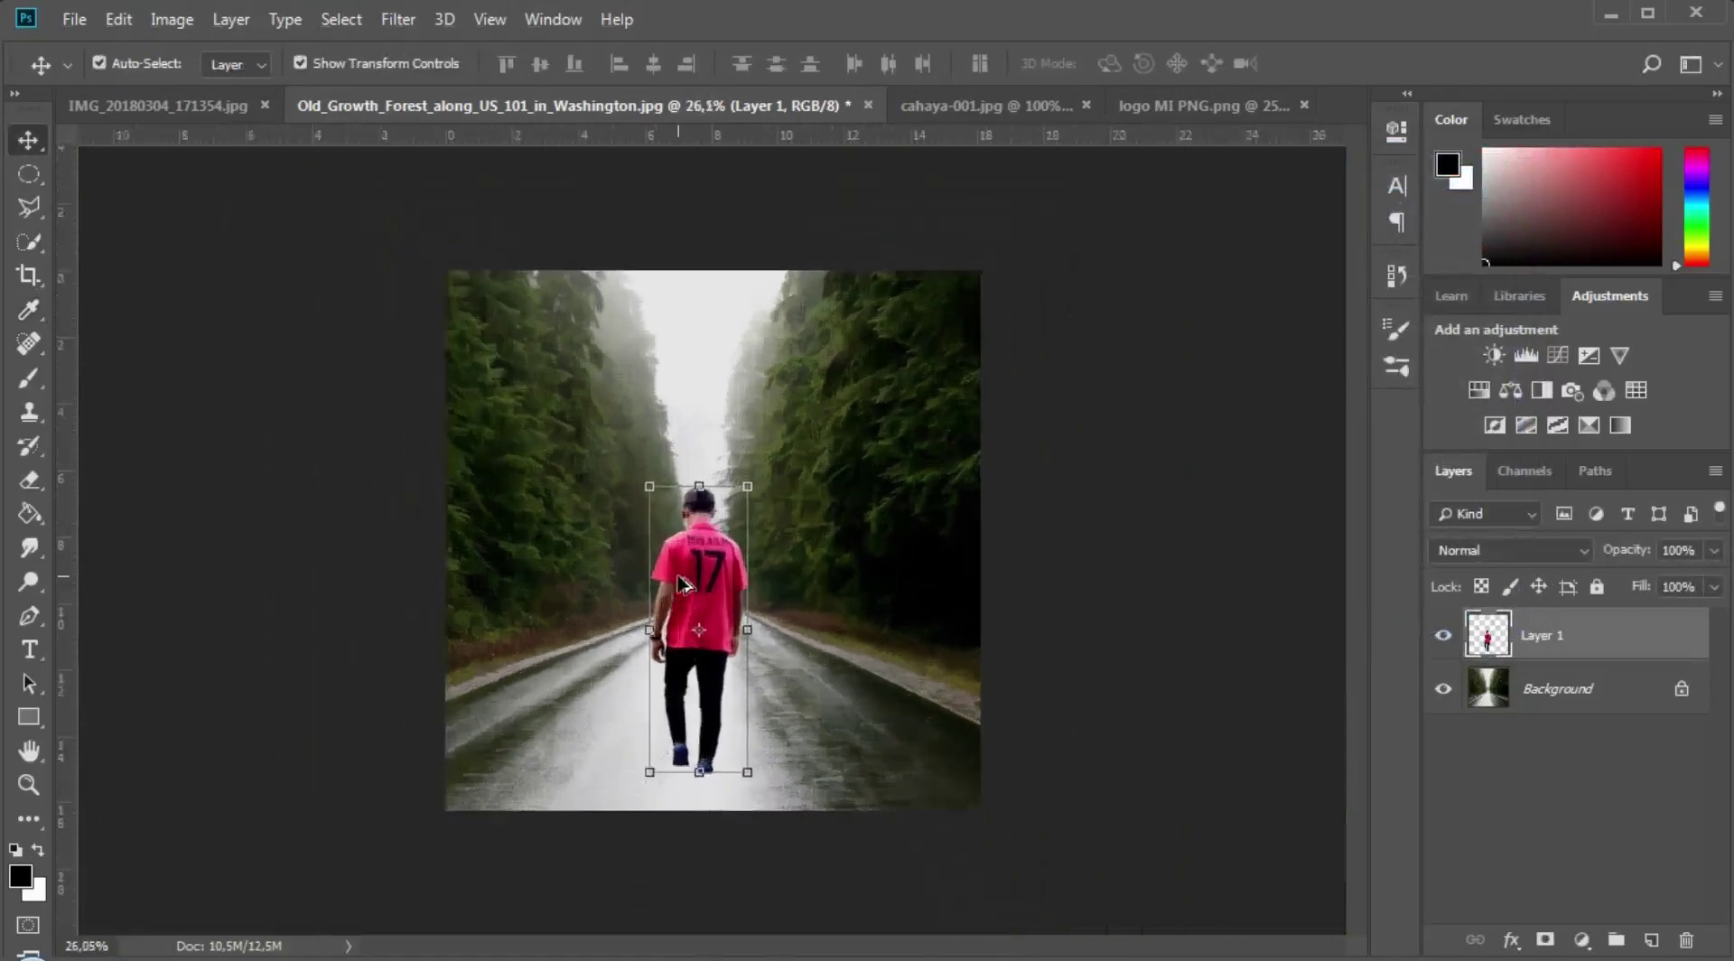
{"action": "scroll", "coordinate": [683, 578], "scroll_direction": "up", "scroll_amount": 5}
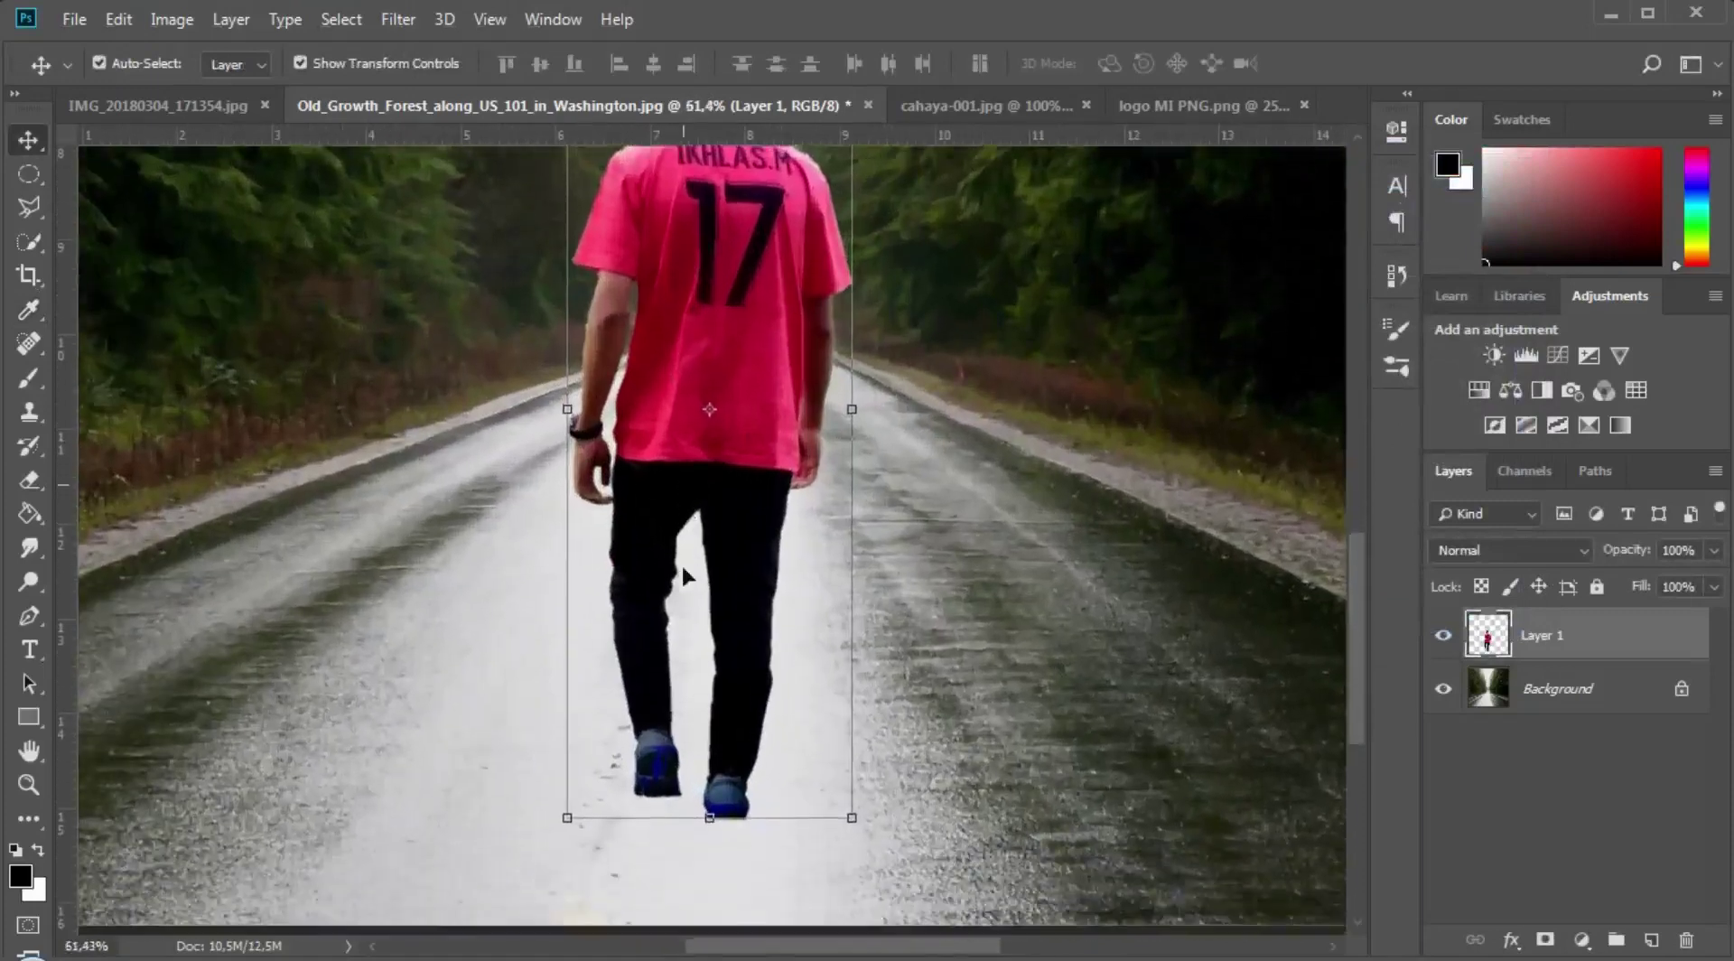
{"action": "scroll", "coordinate": [684, 578], "scroll_direction": "down", "scroll_amount": 1}
{"action": "right_click", "coordinate": [1687, 651]}
{"action": "left_click", "coordinate": [1436, 31]}
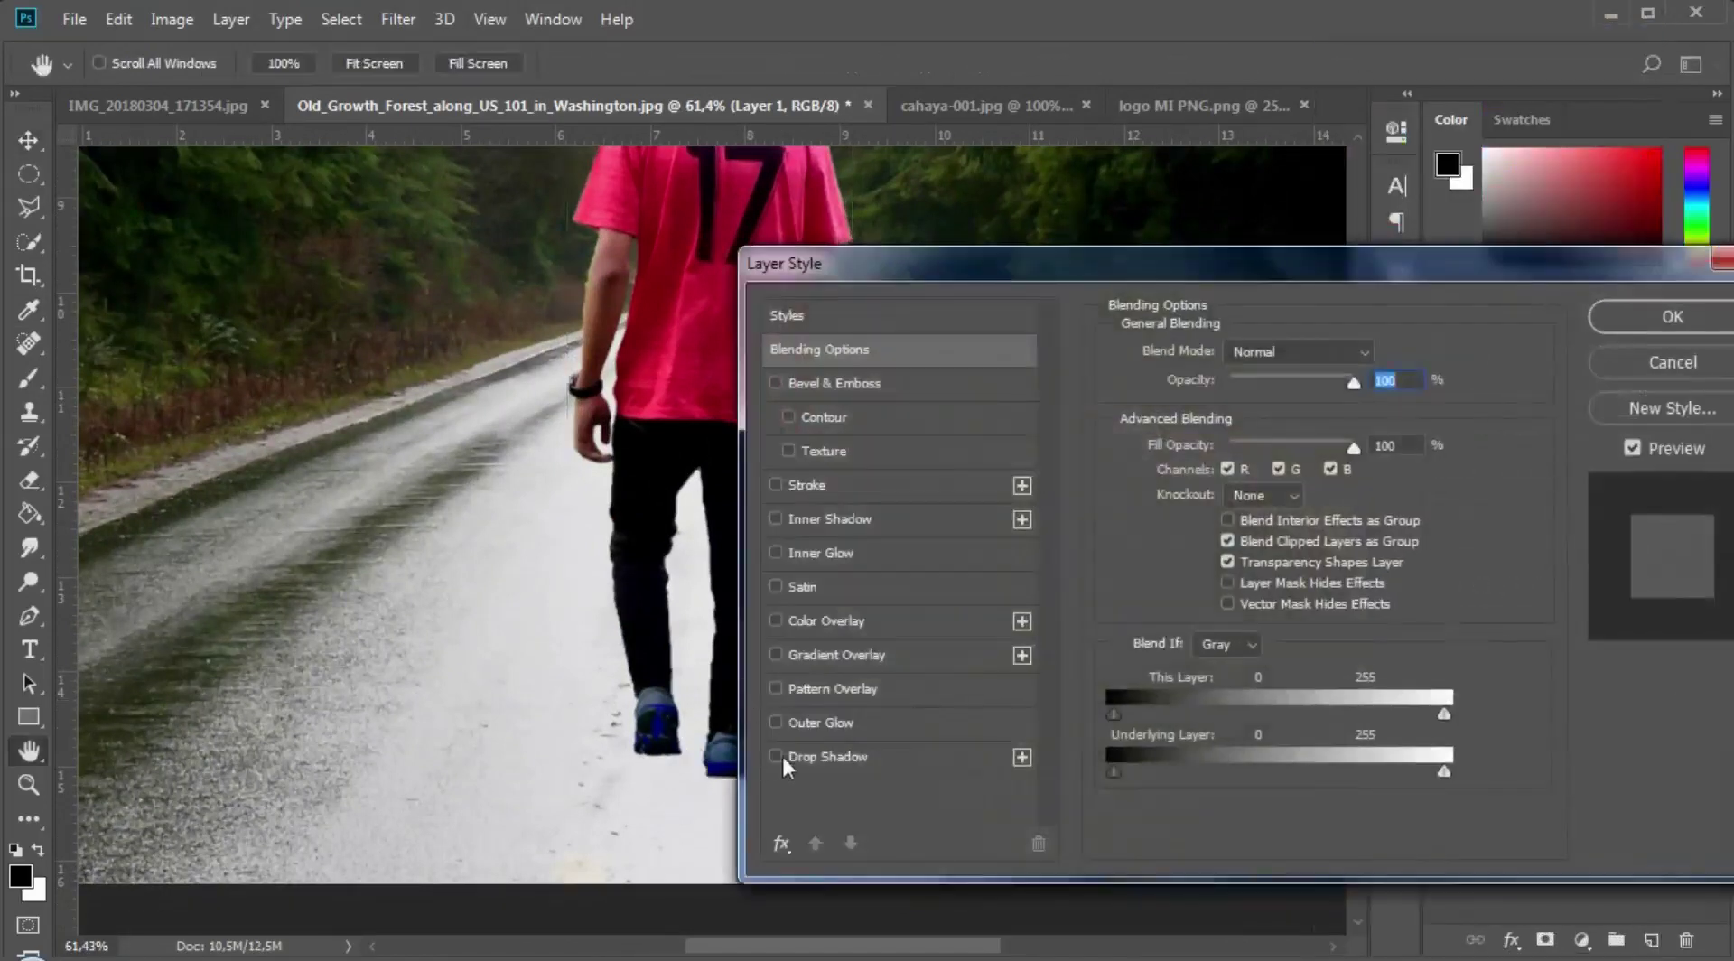
{"action": "left_click", "coordinate": [883, 765]}
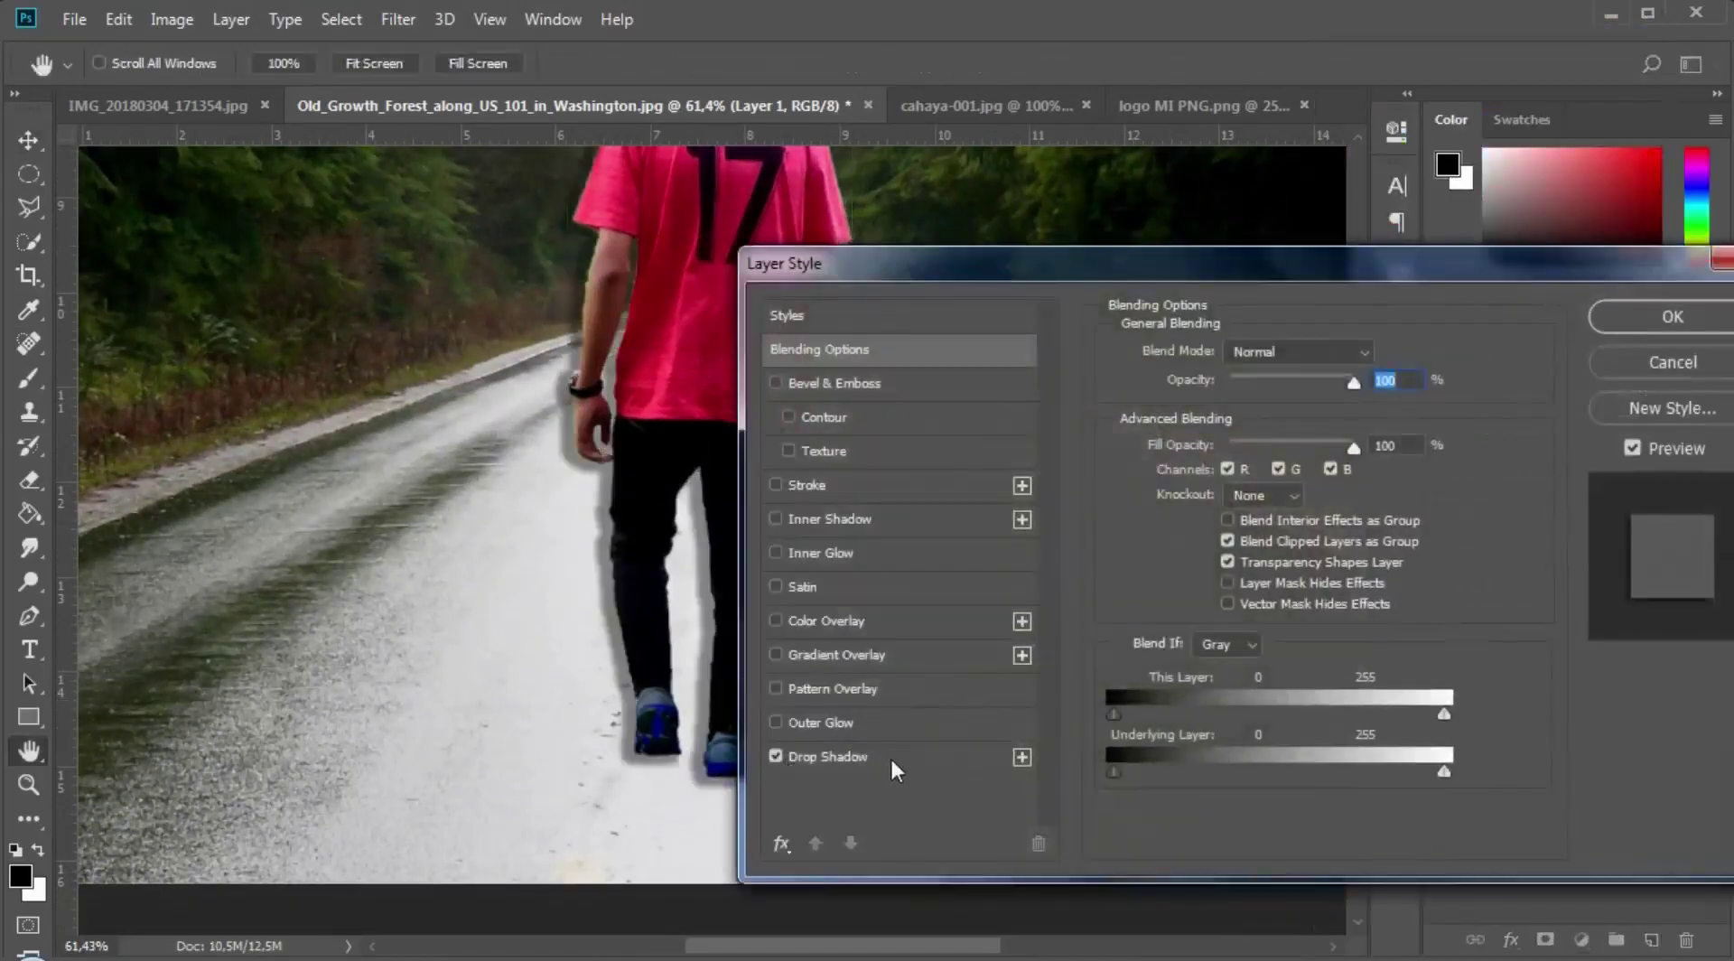
{"action": "left_click", "coordinate": [892, 761]}
{"action": "left_click_drag", "start_coordinate": [1261, 387], "coordinate": [1320, 389]}
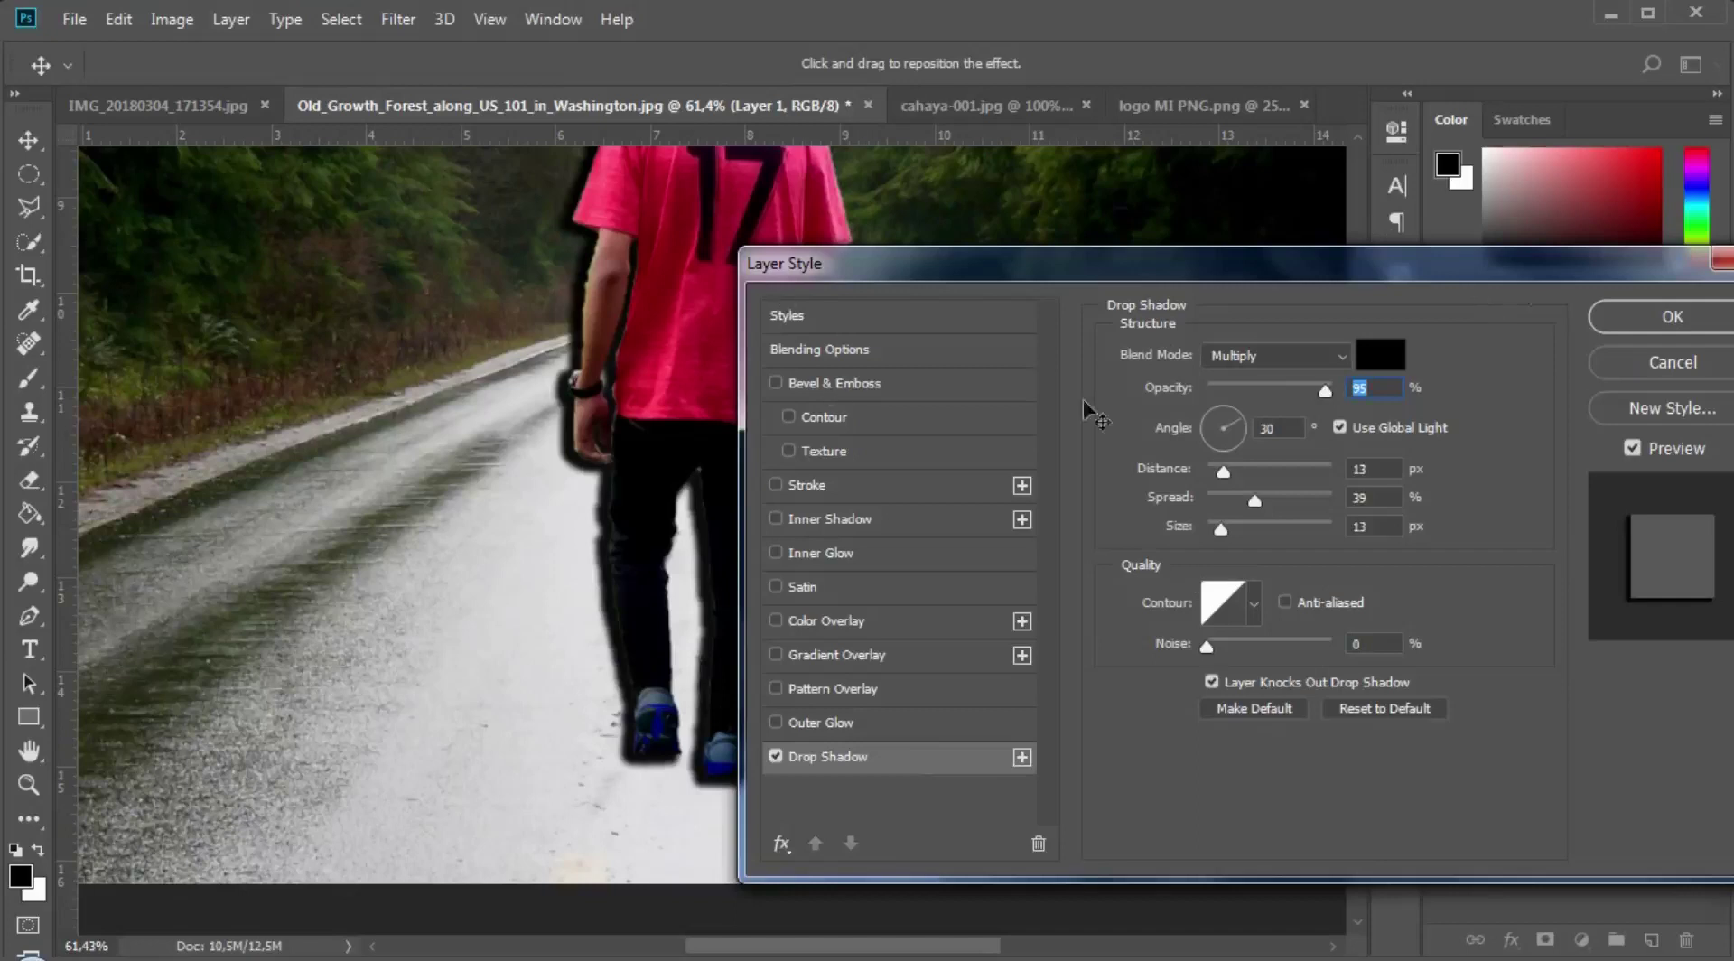
{"action": "mouse_move", "coordinate": [643, 404]}
{"action": "left_mouse_down"}
{"action": "mouse_move", "coordinate": [523, 360]}
{"action": "mouse_move", "coordinate": [391, 372]}
{"action": "mouse_move", "coordinate": [644, 398]}
{"action": "left_mouse_up"}
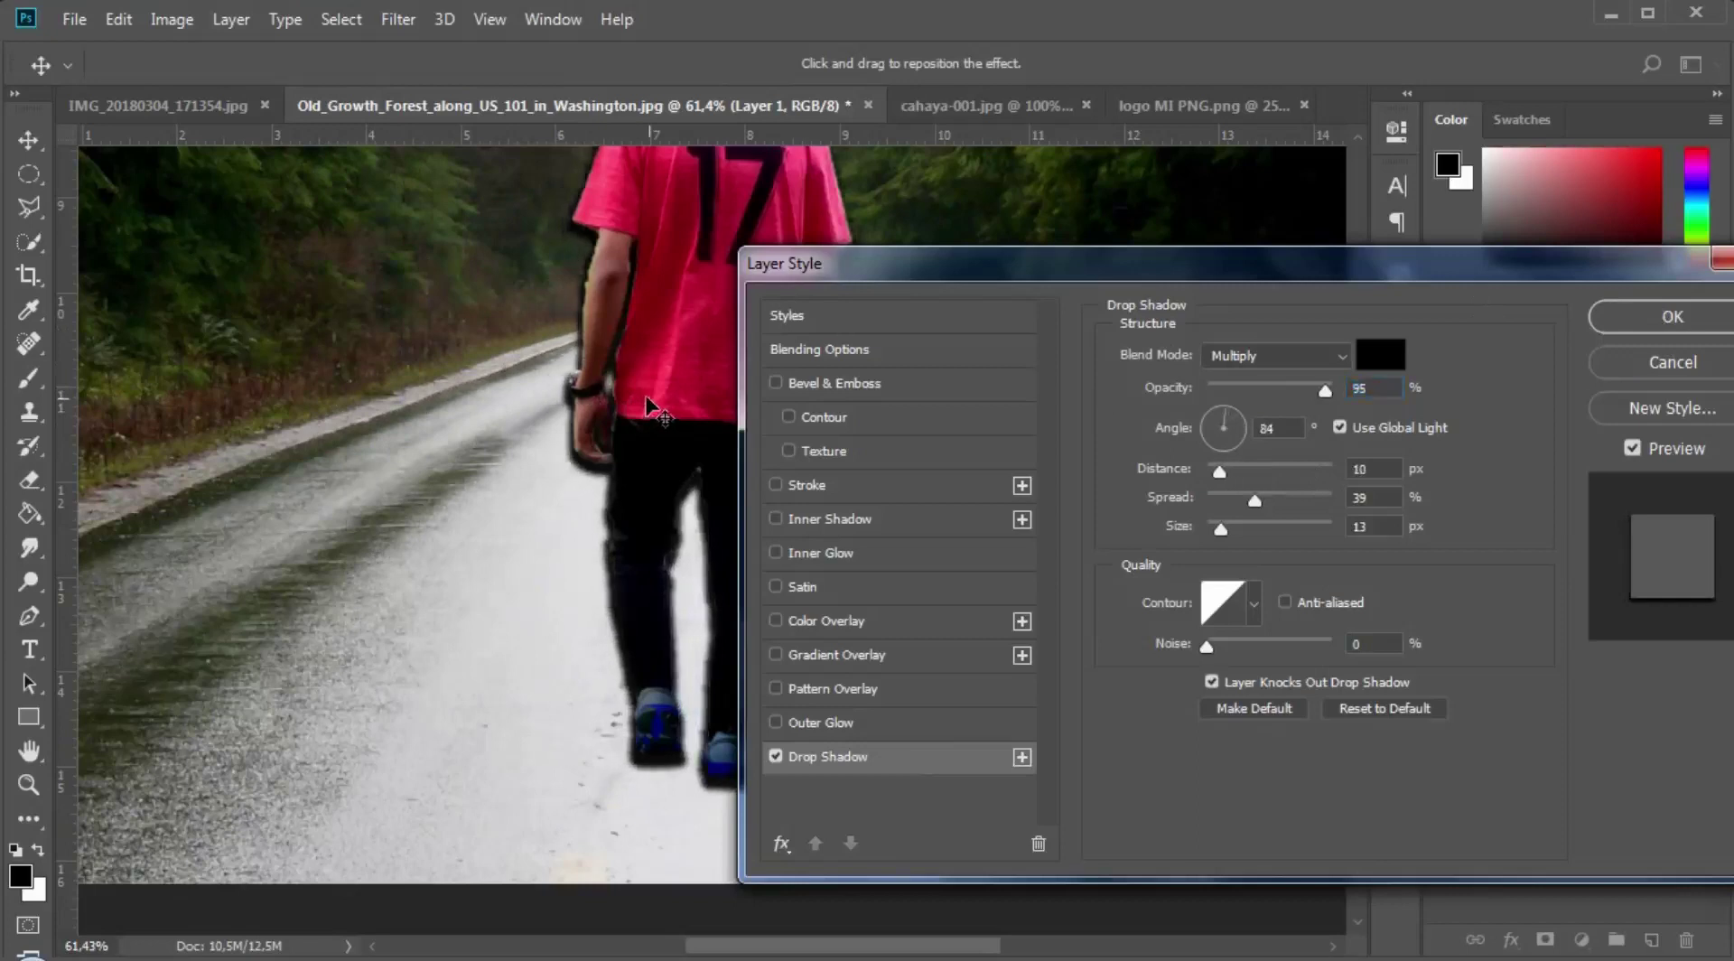
{"action": "left_click", "coordinate": [1645, 329]}
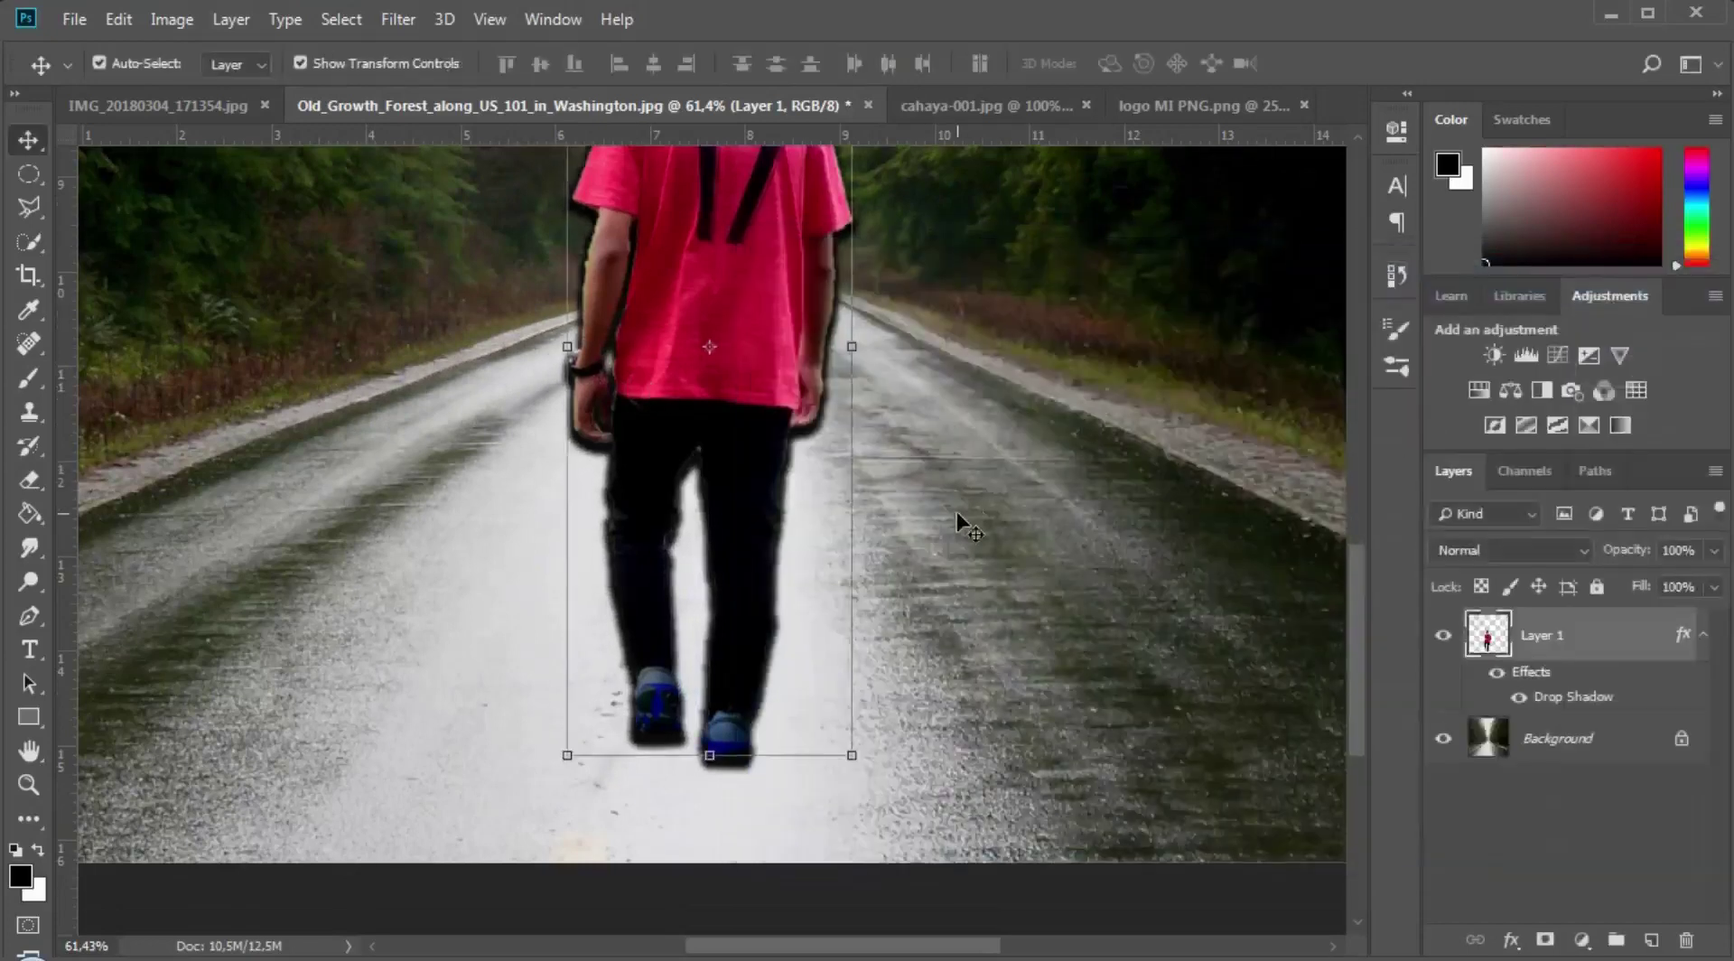
Step: Reduce the drop shadow of the man's layer to 21% spread and 7 px size
{"action": "scroll", "coordinate": [964, 524], "scroll_direction": "up", "scroll_amount": 1}
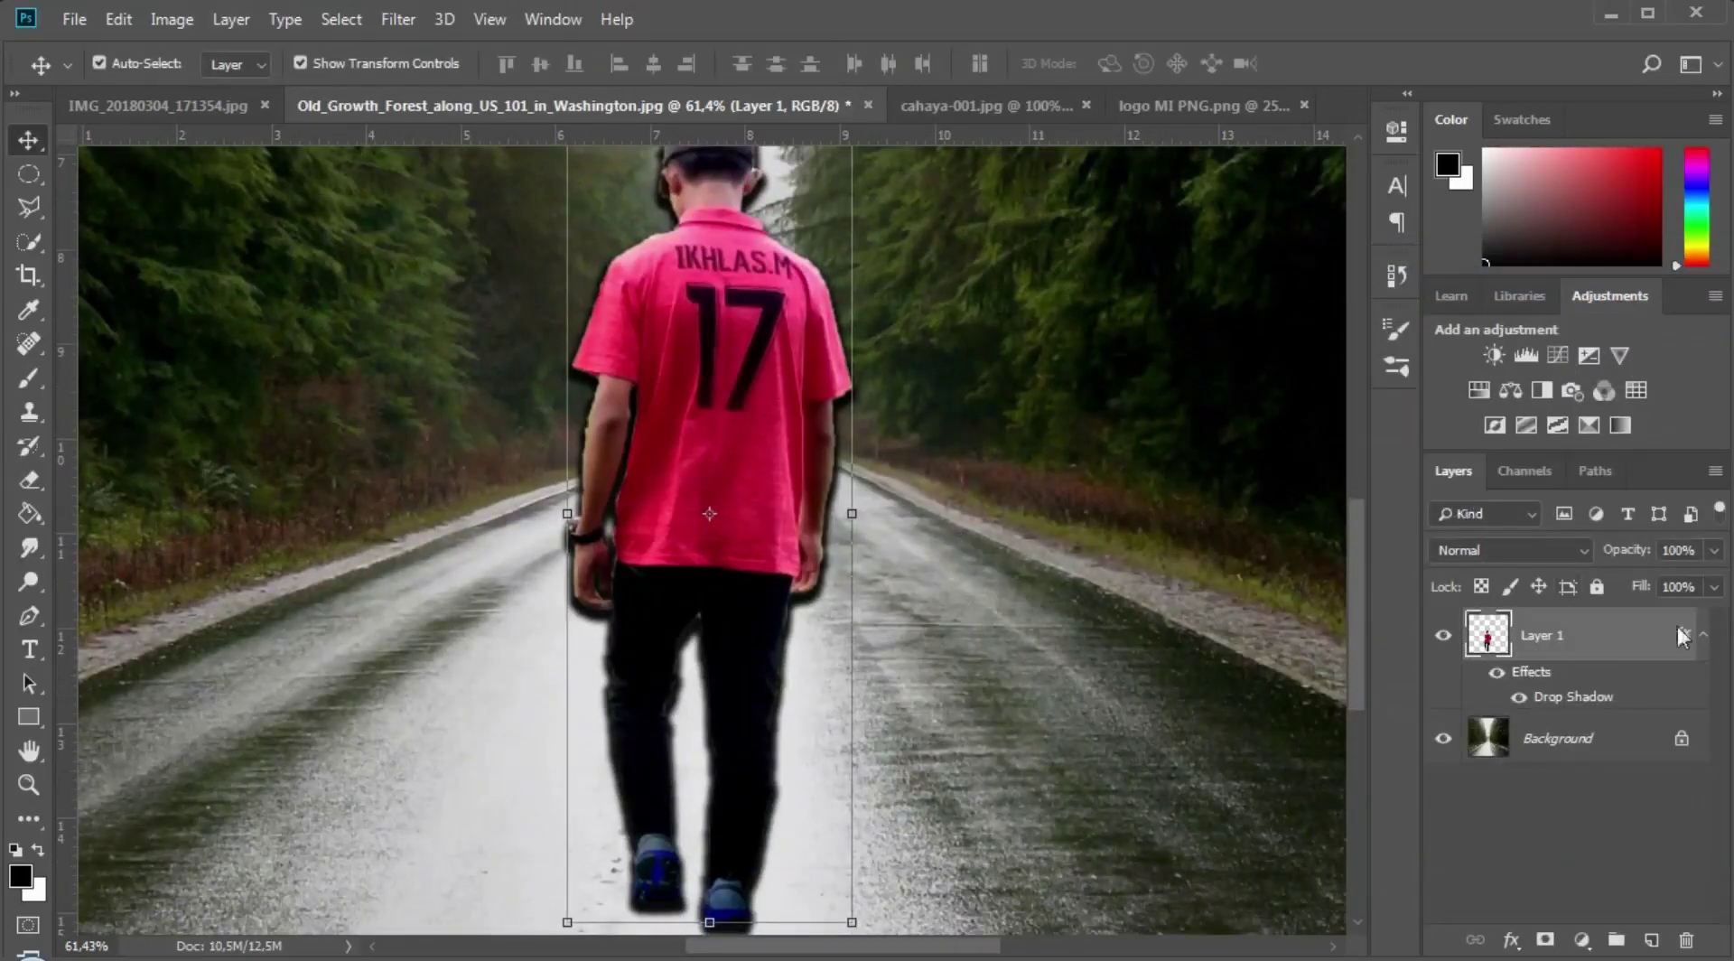
{"action": "double_click", "coordinate": [1684, 637]}
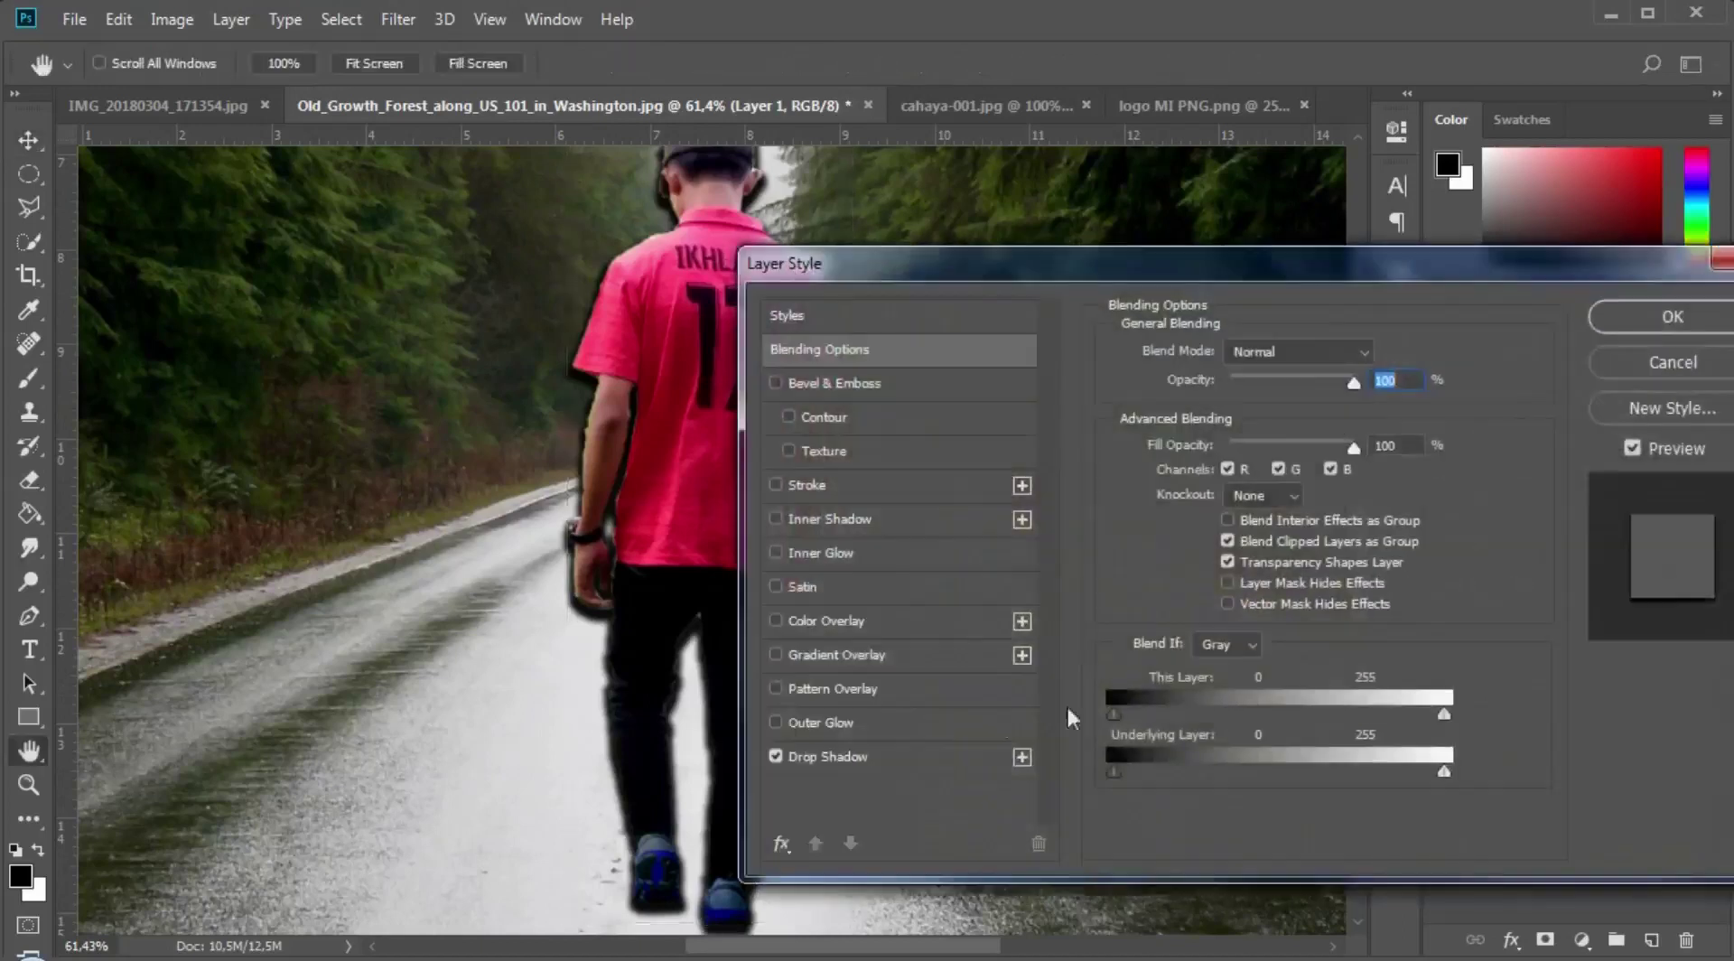
{"action": "left_click", "coordinate": [912, 764]}
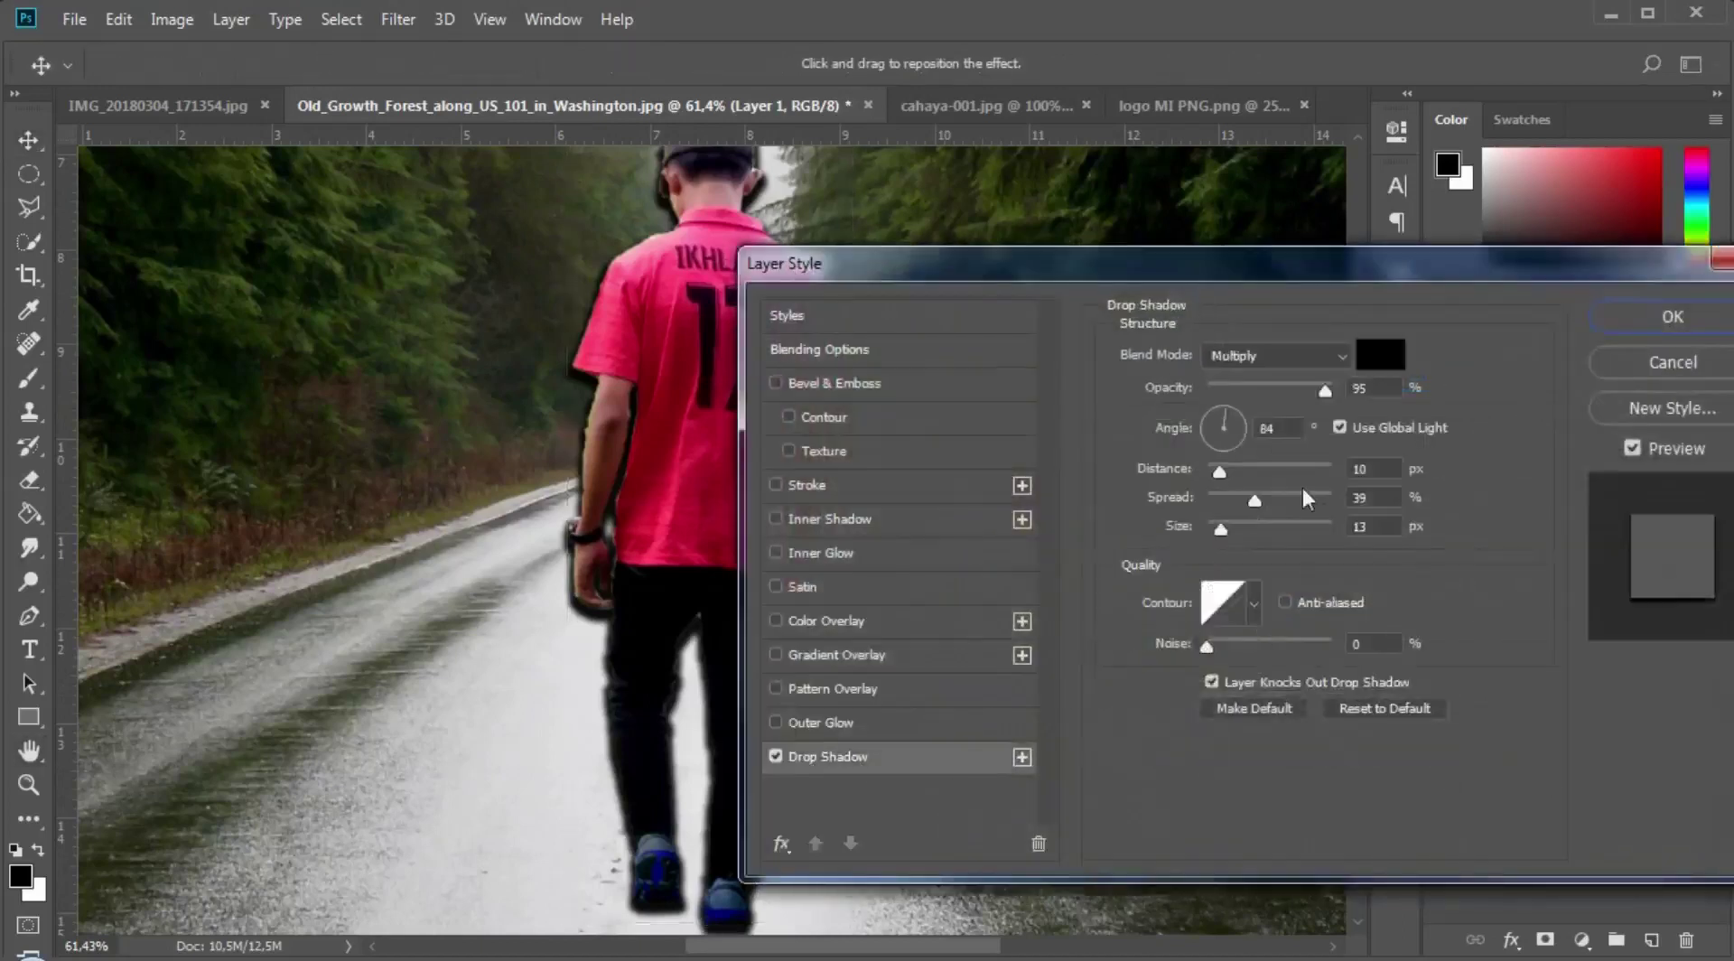
{"action": "left_click_drag", "start_coordinate": [1254, 501], "coordinate": [1097, 525]}
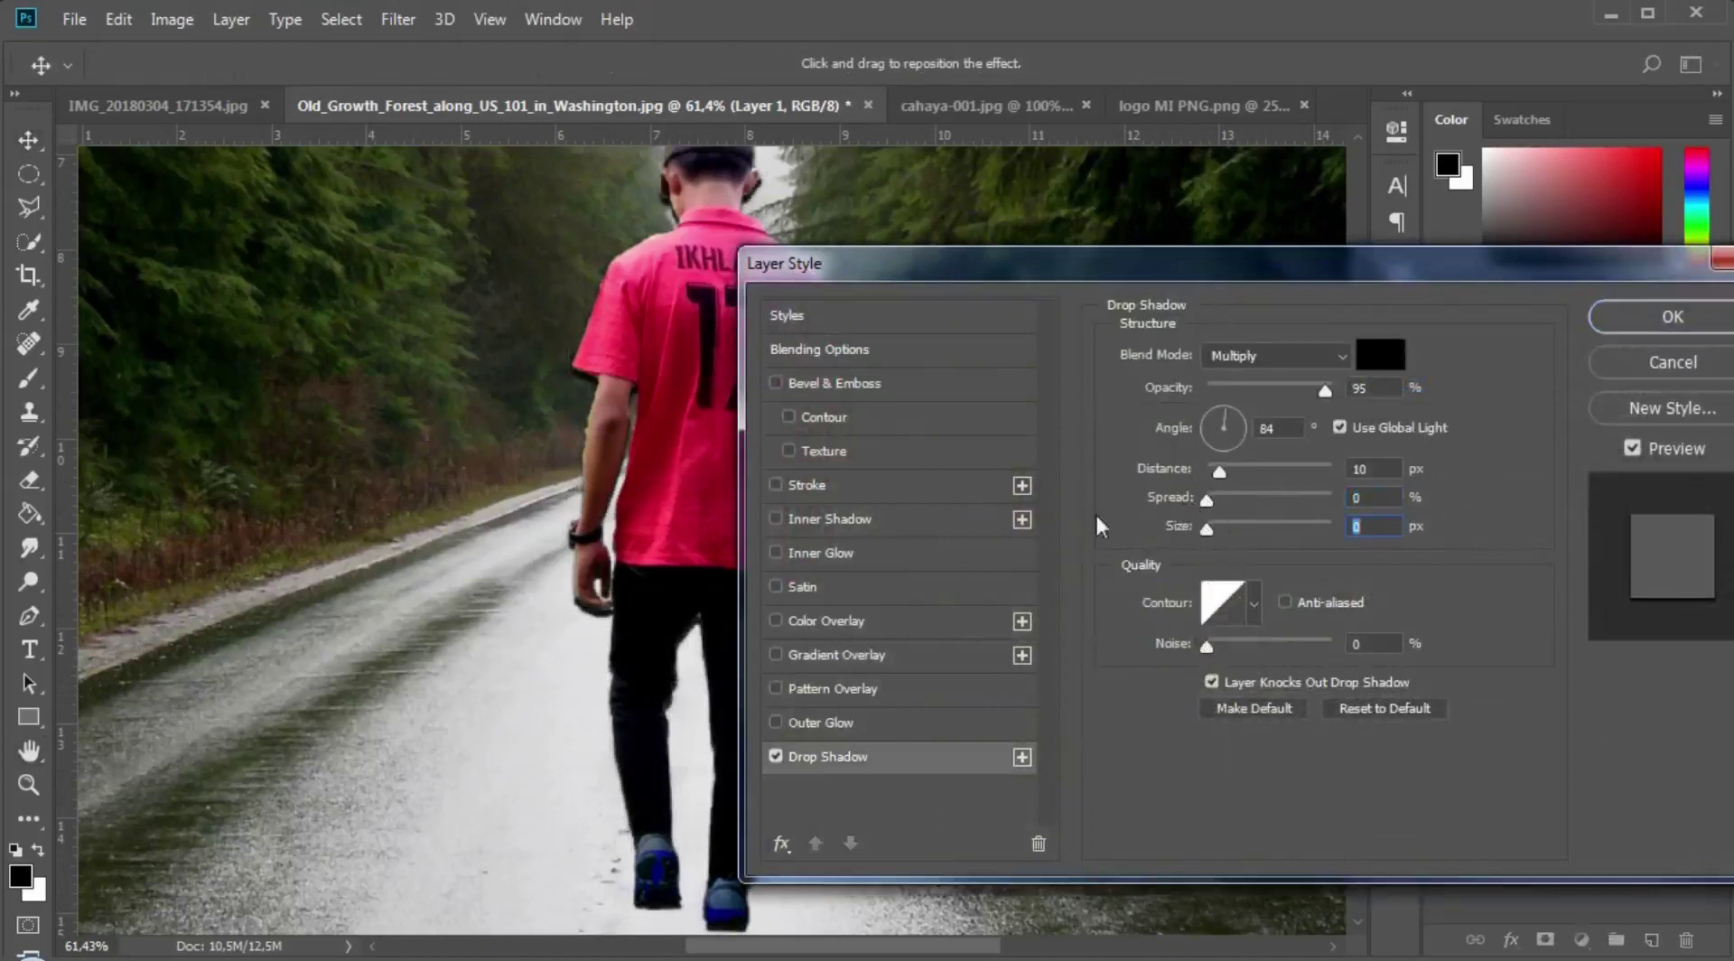
{"action": "left_click_drag", "start_coordinate": [1209, 495], "coordinate": [1217, 532]}
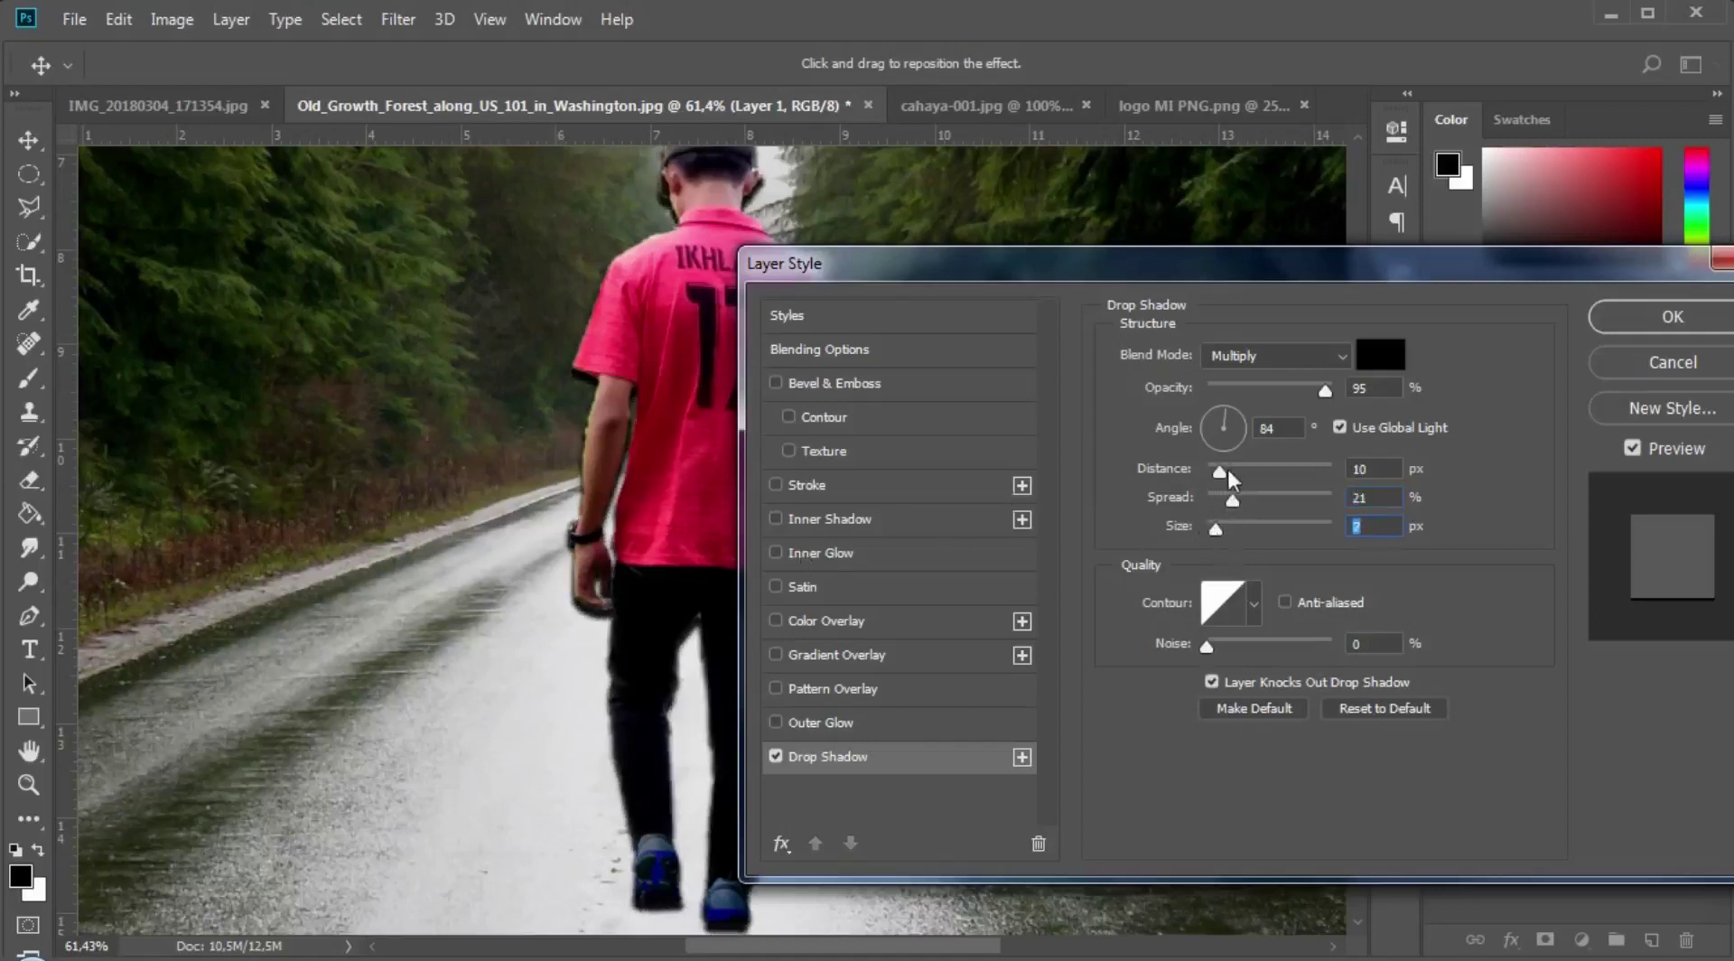
{"action": "left_click", "coordinate": [1720, 321]}
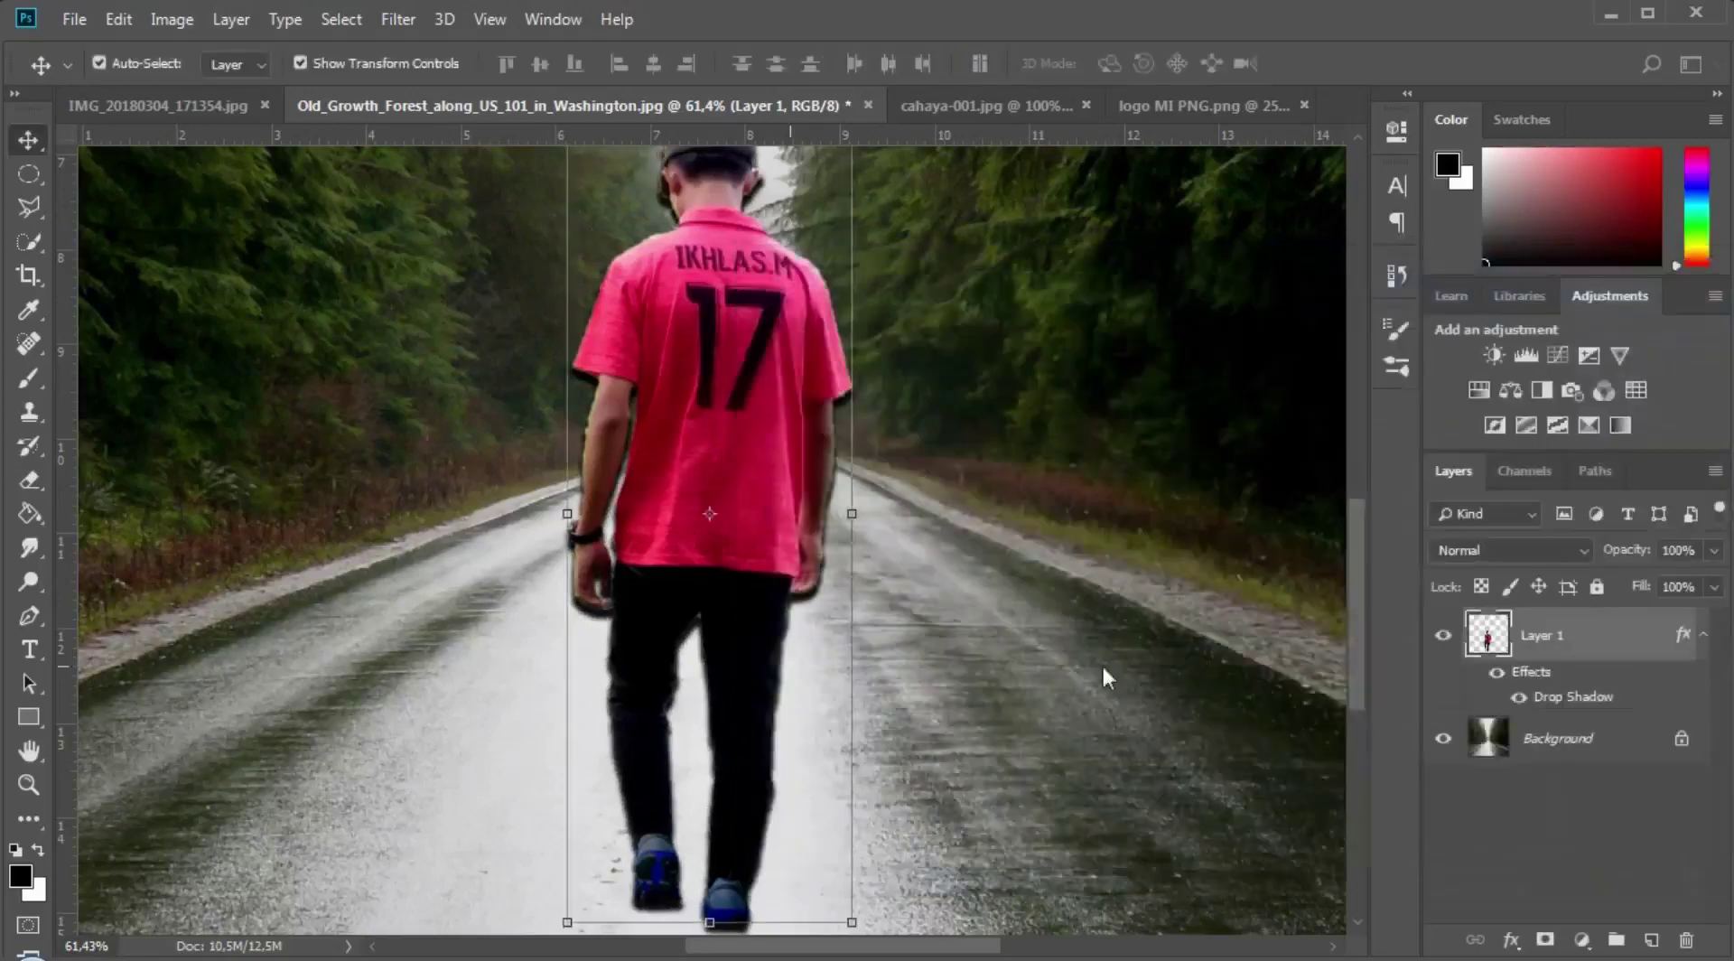
Step: Convert the drop shadow effect into its own layer and select that shadow layer
{"action": "right_click", "coordinate": [1683, 639]}
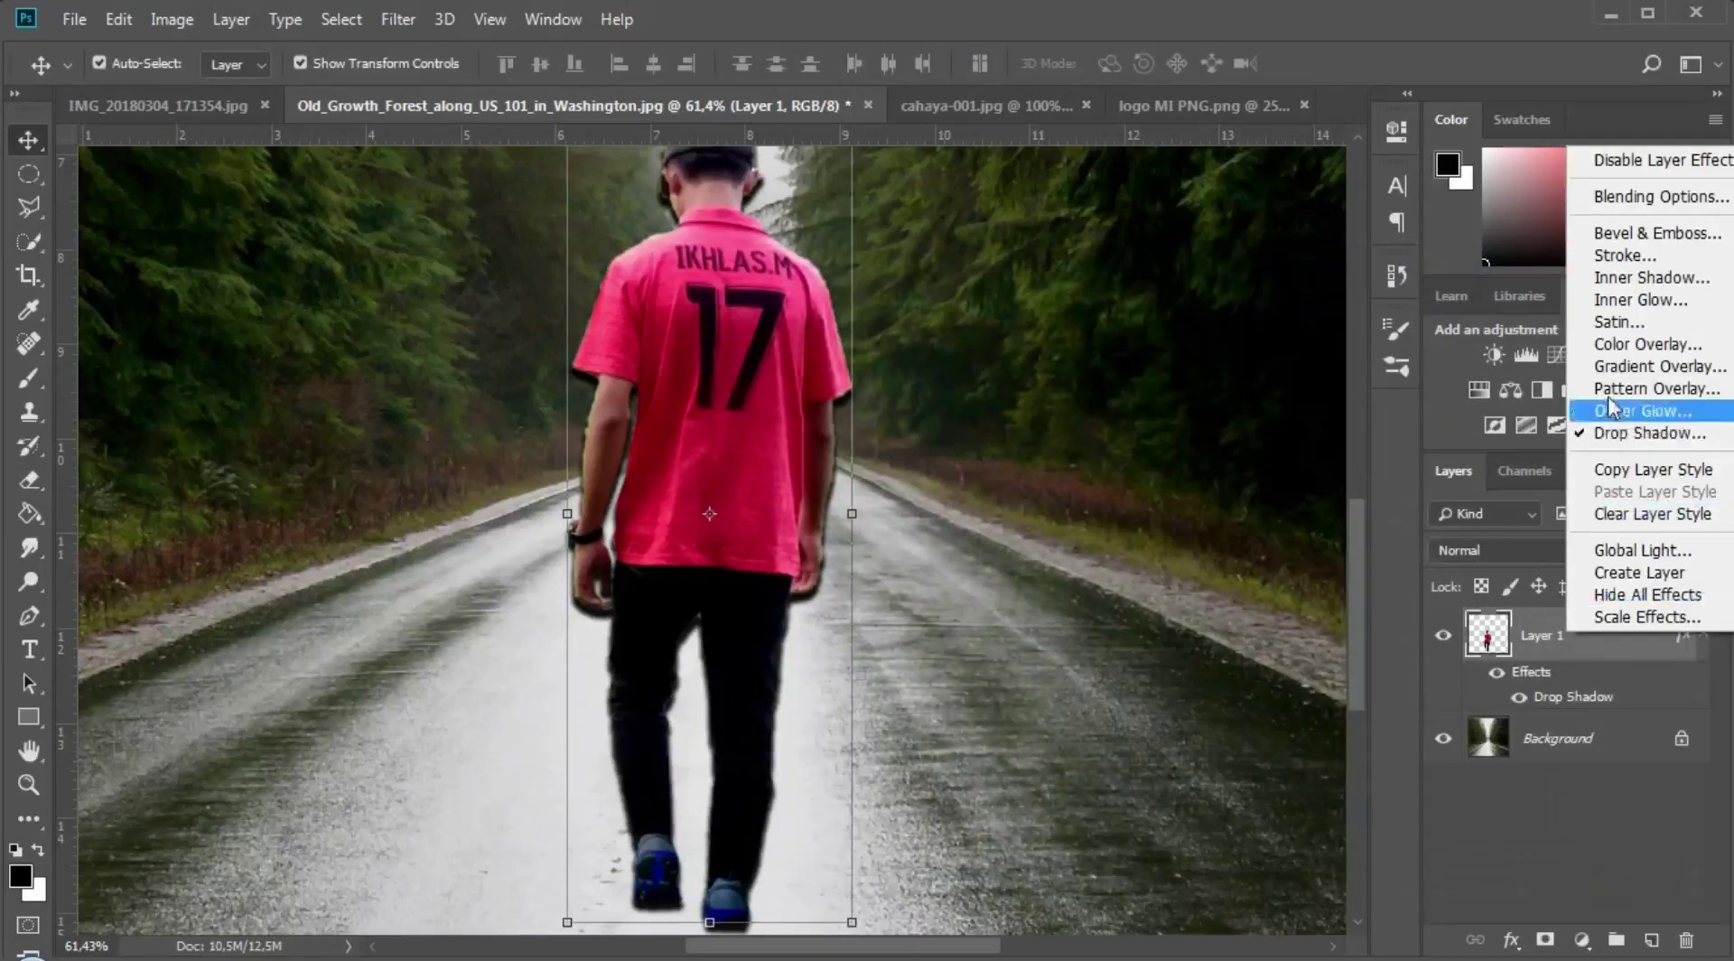
{"action": "left_click", "coordinate": [1612, 573]}
{"action": "left_click", "coordinate": [769, 386]}
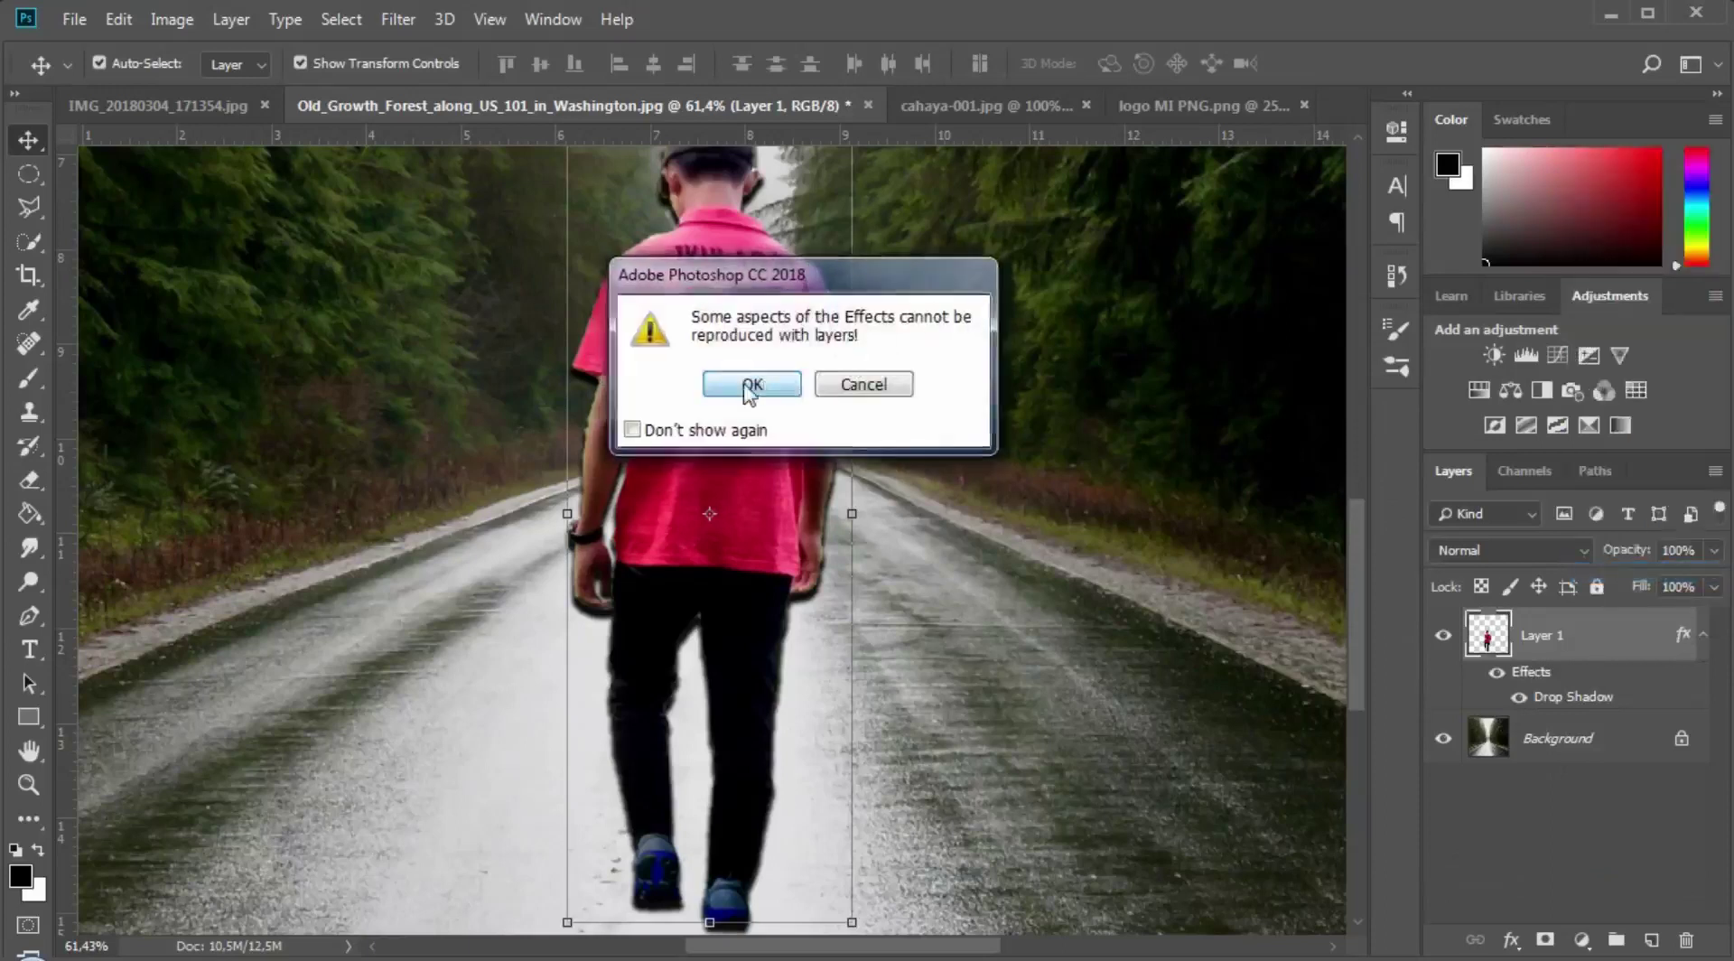
{"action": "left_click", "coordinate": [1603, 692]}
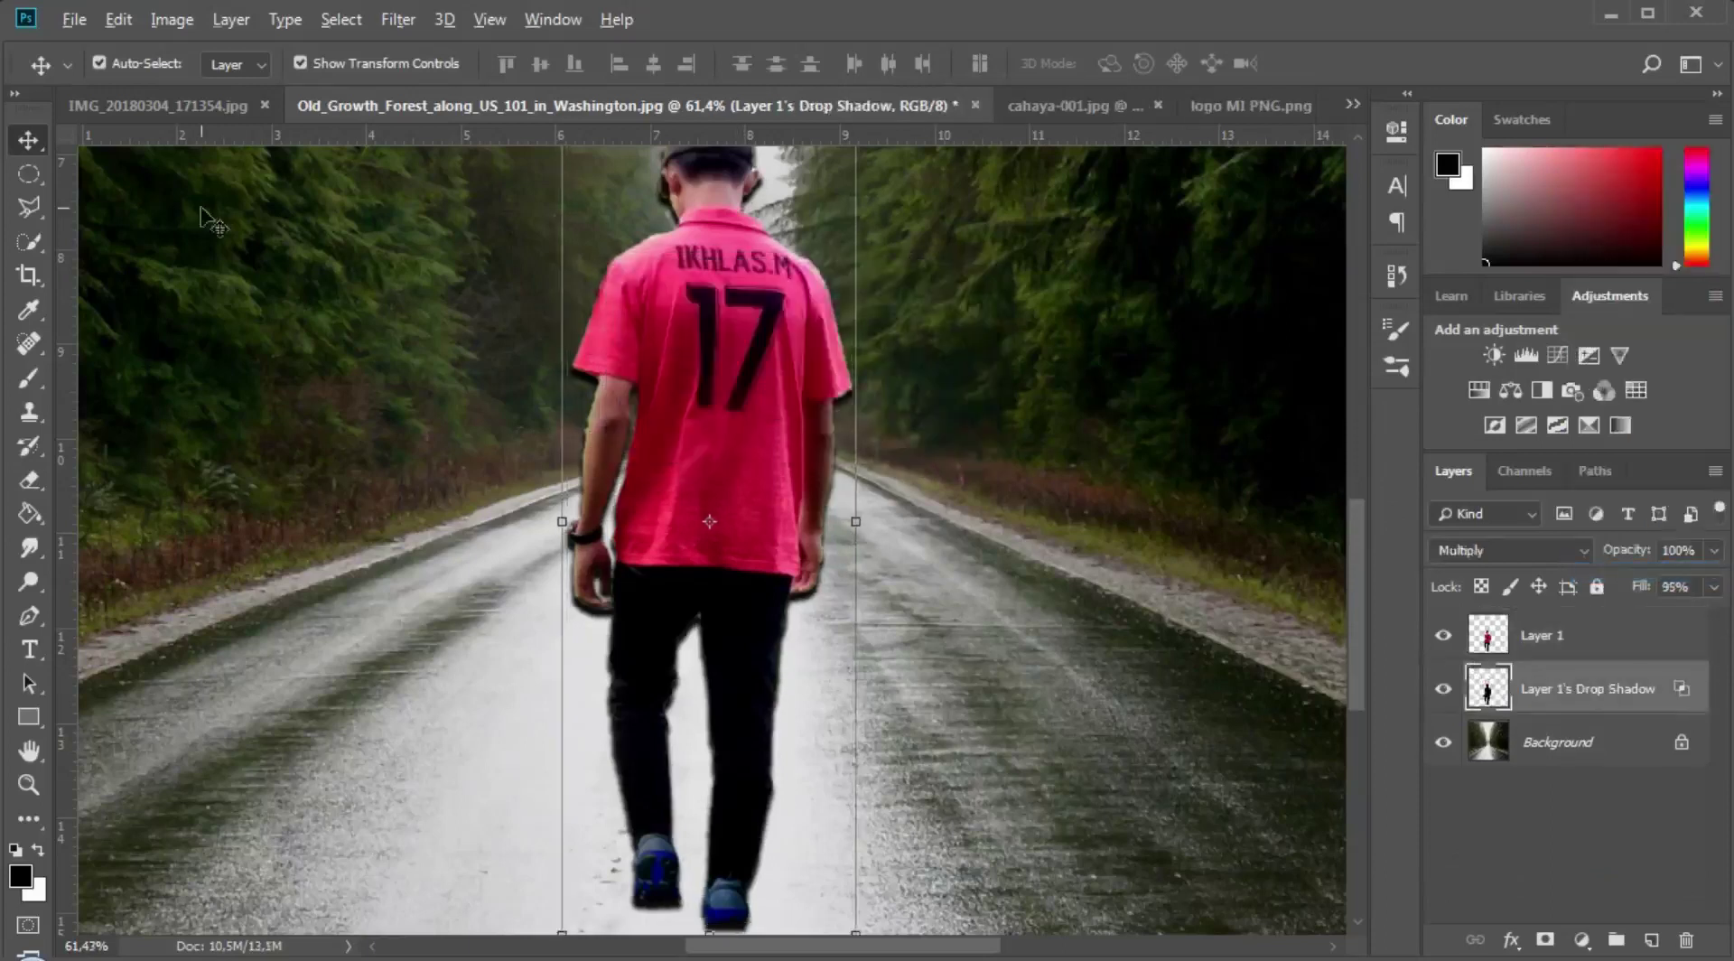
Step: Flip the shadow downward onto the road below the feet, with height about -31.4% and horizontal skew about -21.2°
{"action": "scroll", "coordinate": [643, 296], "scroll_direction": "down", "scroll_amount": 3}
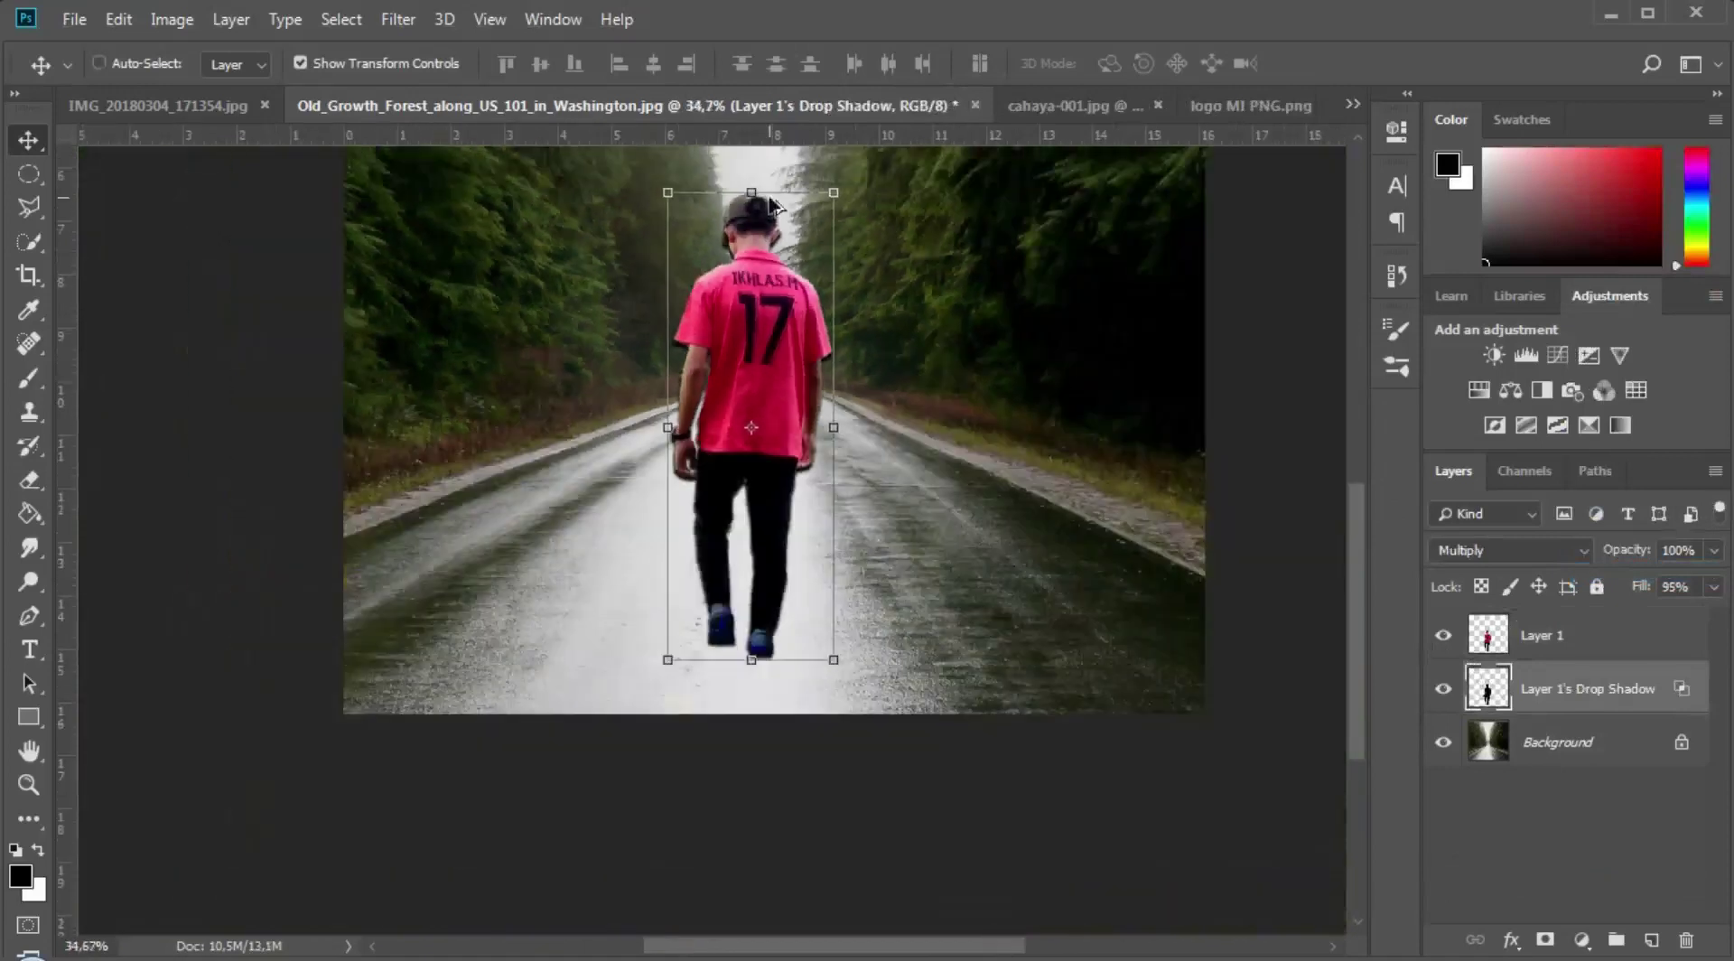
{"action": "left_click_drag", "start_coordinate": [751, 193], "coordinate": [720, 842]}
{"action": "left_click_drag", "start_coordinate": [760, 704], "coordinate": [758, 682]}
{"action": "scroll", "coordinate": [761, 673], "scroll_direction": "up", "scroll_amount": 2}
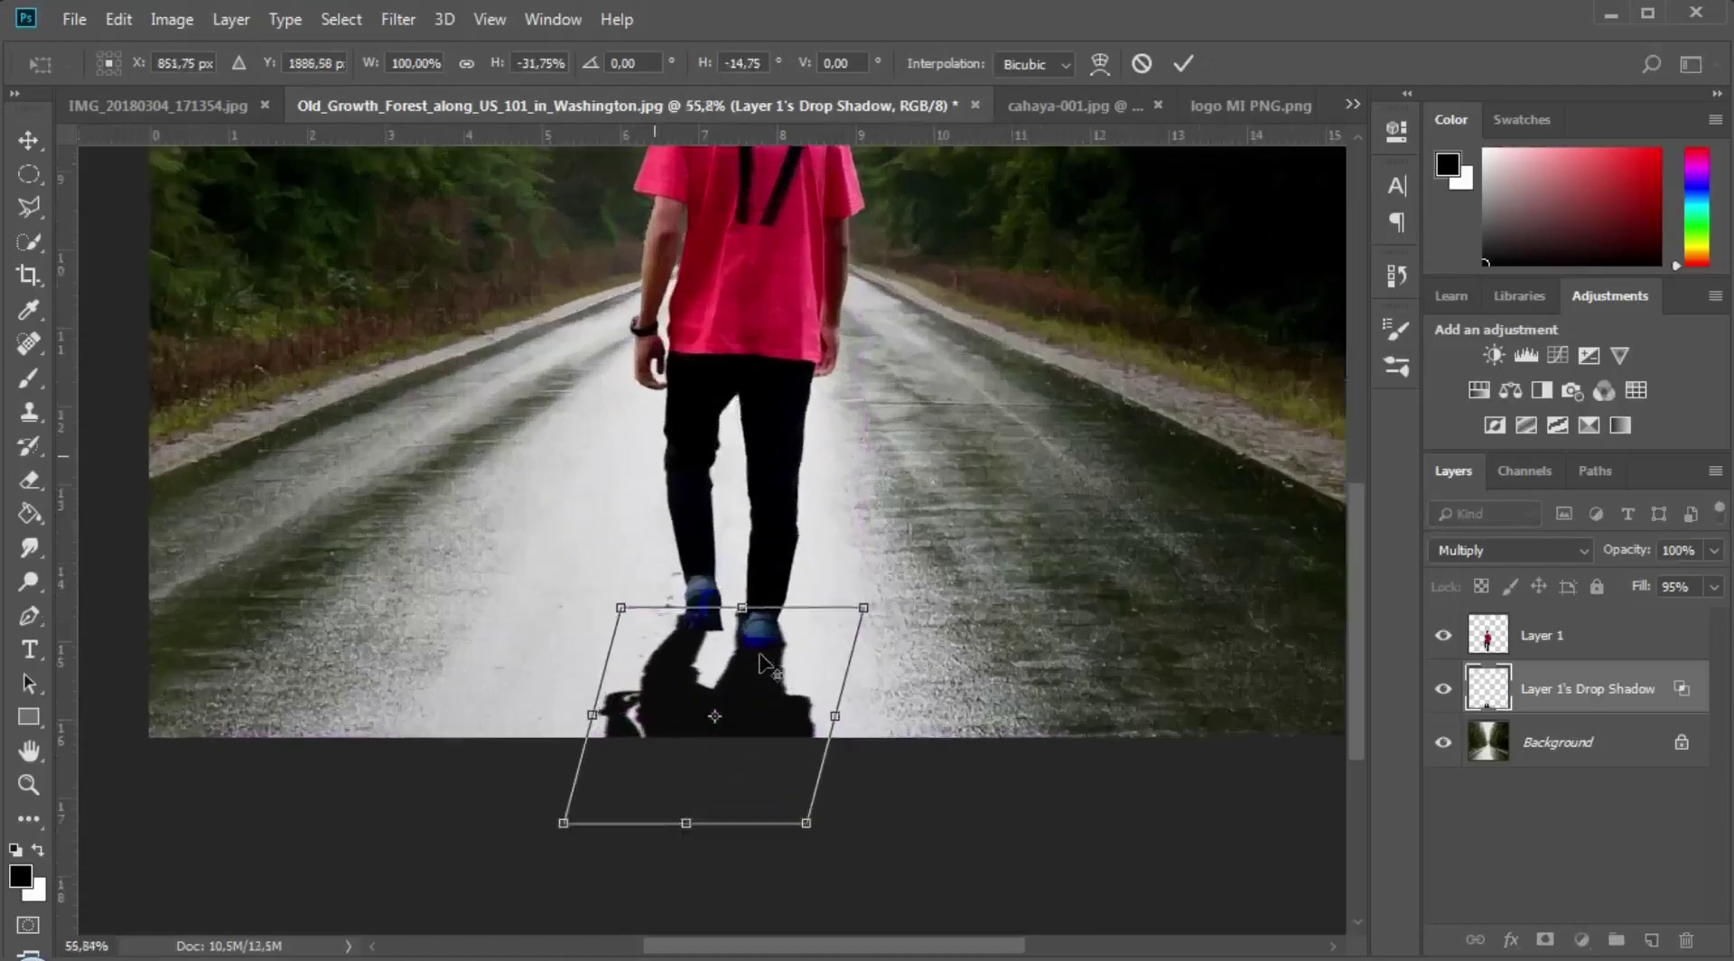
{"action": "scroll", "coordinate": [758, 654], "scroll_direction": "down", "scroll_amount": 2}
{"action": "mouse_move", "coordinate": [679, 694]}
{"action": "left_mouse_down"}
{"action": "mouse_move", "coordinate": [679, 628]}
{"action": "mouse_move", "coordinate": [651, 693]}
{"action": "left_mouse_up"}
{"action": "scroll", "coordinate": [767, 578], "scroll_direction": "up", "scroll_amount": 3}
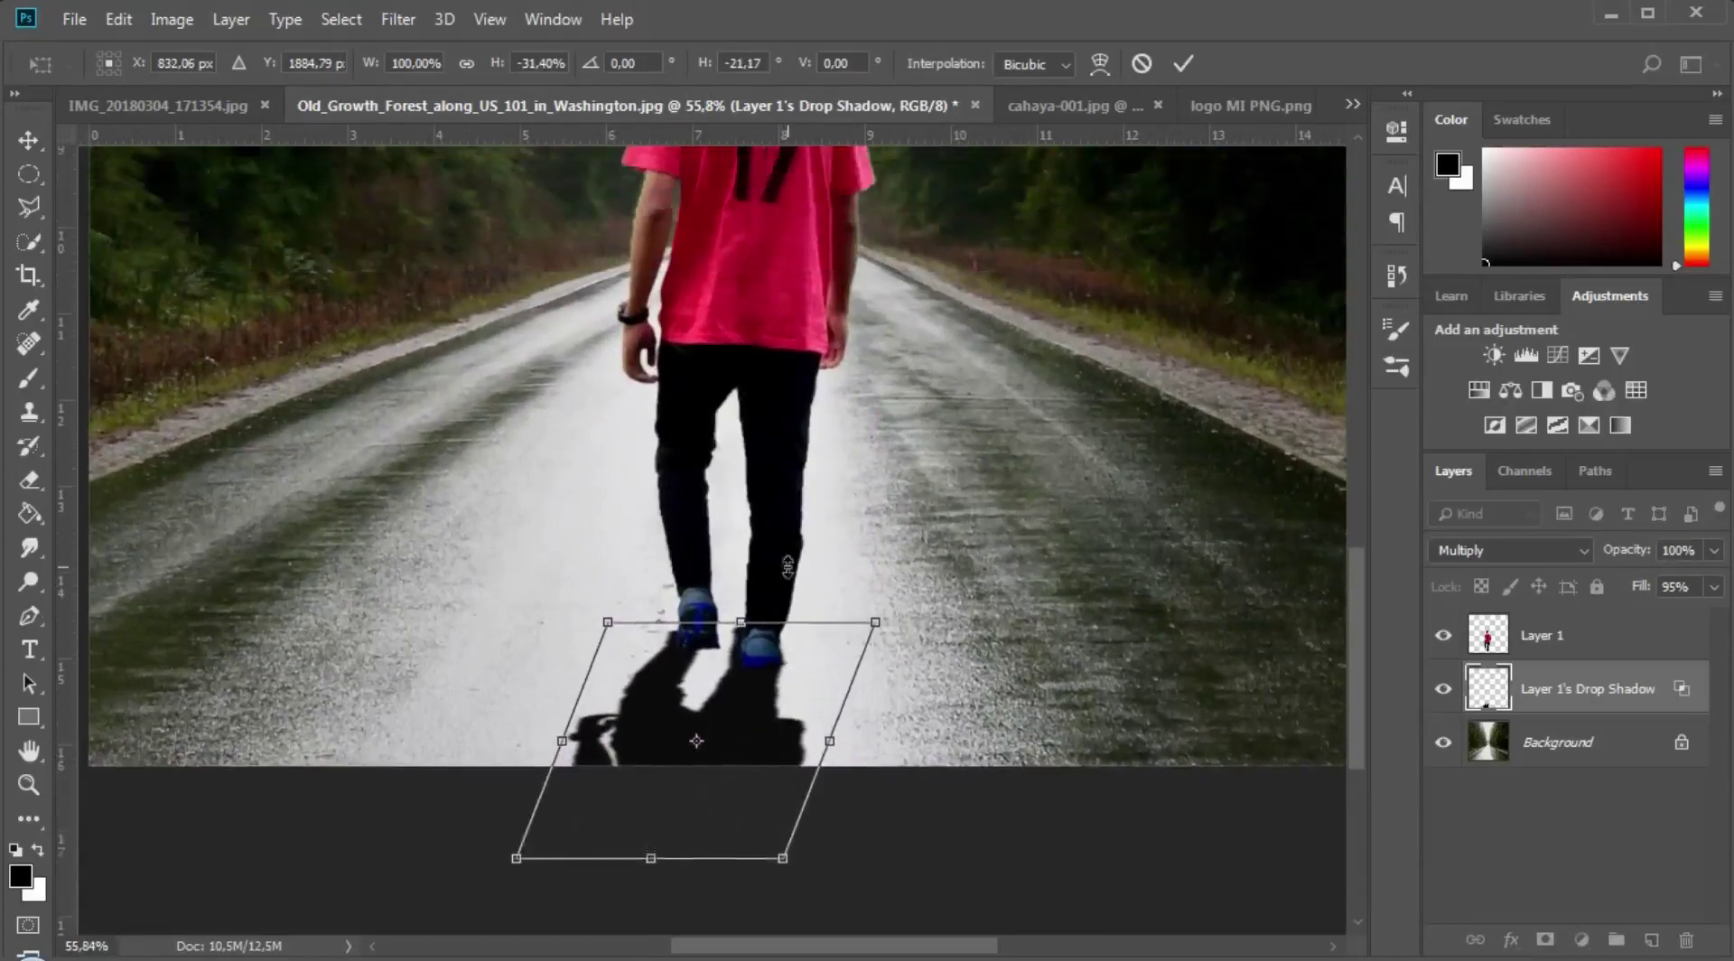
Step: Move the shadow to line up with the man's shoes, at about X 843 px and Y 1902 px
{"action": "scroll", "coordinate": [787, 566], "scroll_direction": "down", "scroll_amount": 3}
{"action": "scroll", "coordinate": [778, 587], "scroll_direction": "up", "scroll_amount": 5}
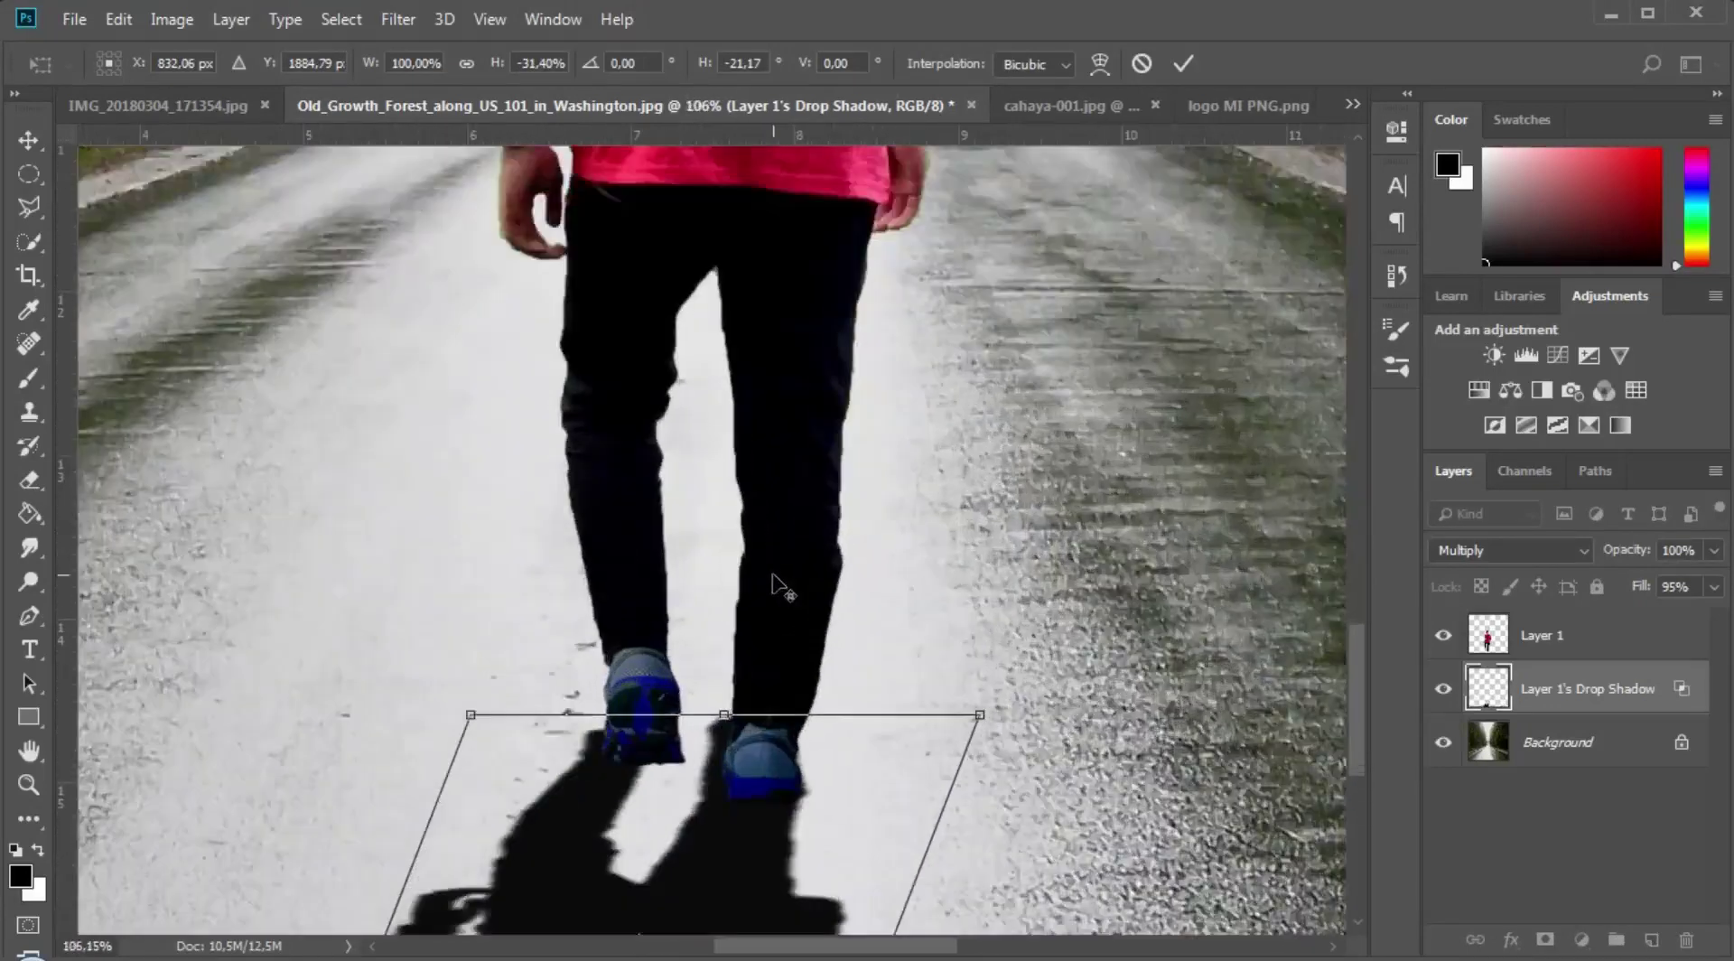
{"action": "scroll", "coordinate": [772, 578], "scroll_direction": "down", "scroll_amount": 3}
{"action": "left_click_drag", "start_coordinate": [746, 641], "coordinate": [762, 668]}
{"action": "scroll", "coordinate": [686, 729], "scroll_direction": "down", "scroll_amount": 3}
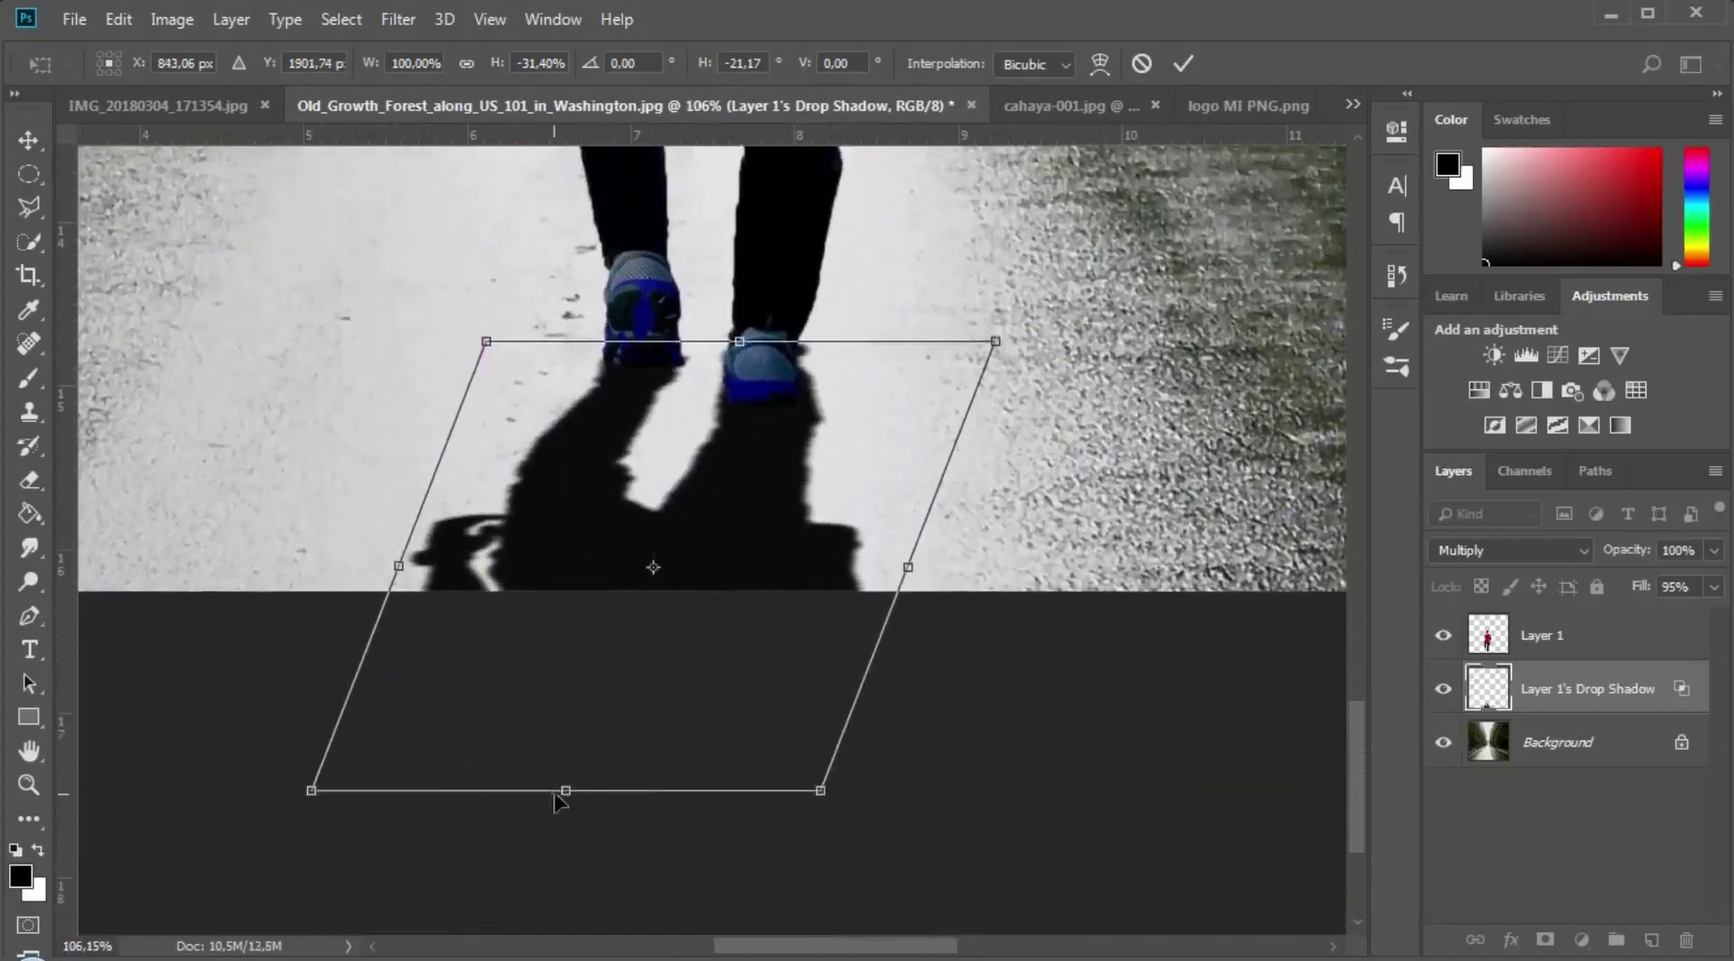
Step: Shorten the shadow to a height of about -25.6% and skew it horizontally to about -24.9°
{"action": "left_click_drag", "start_coordinate": [574, 794], "coordinate": [575, 718]}
{"action": "scroll", "coordinate": [750, 601], "scroll_direction": "down", "scroll_amount": 8}
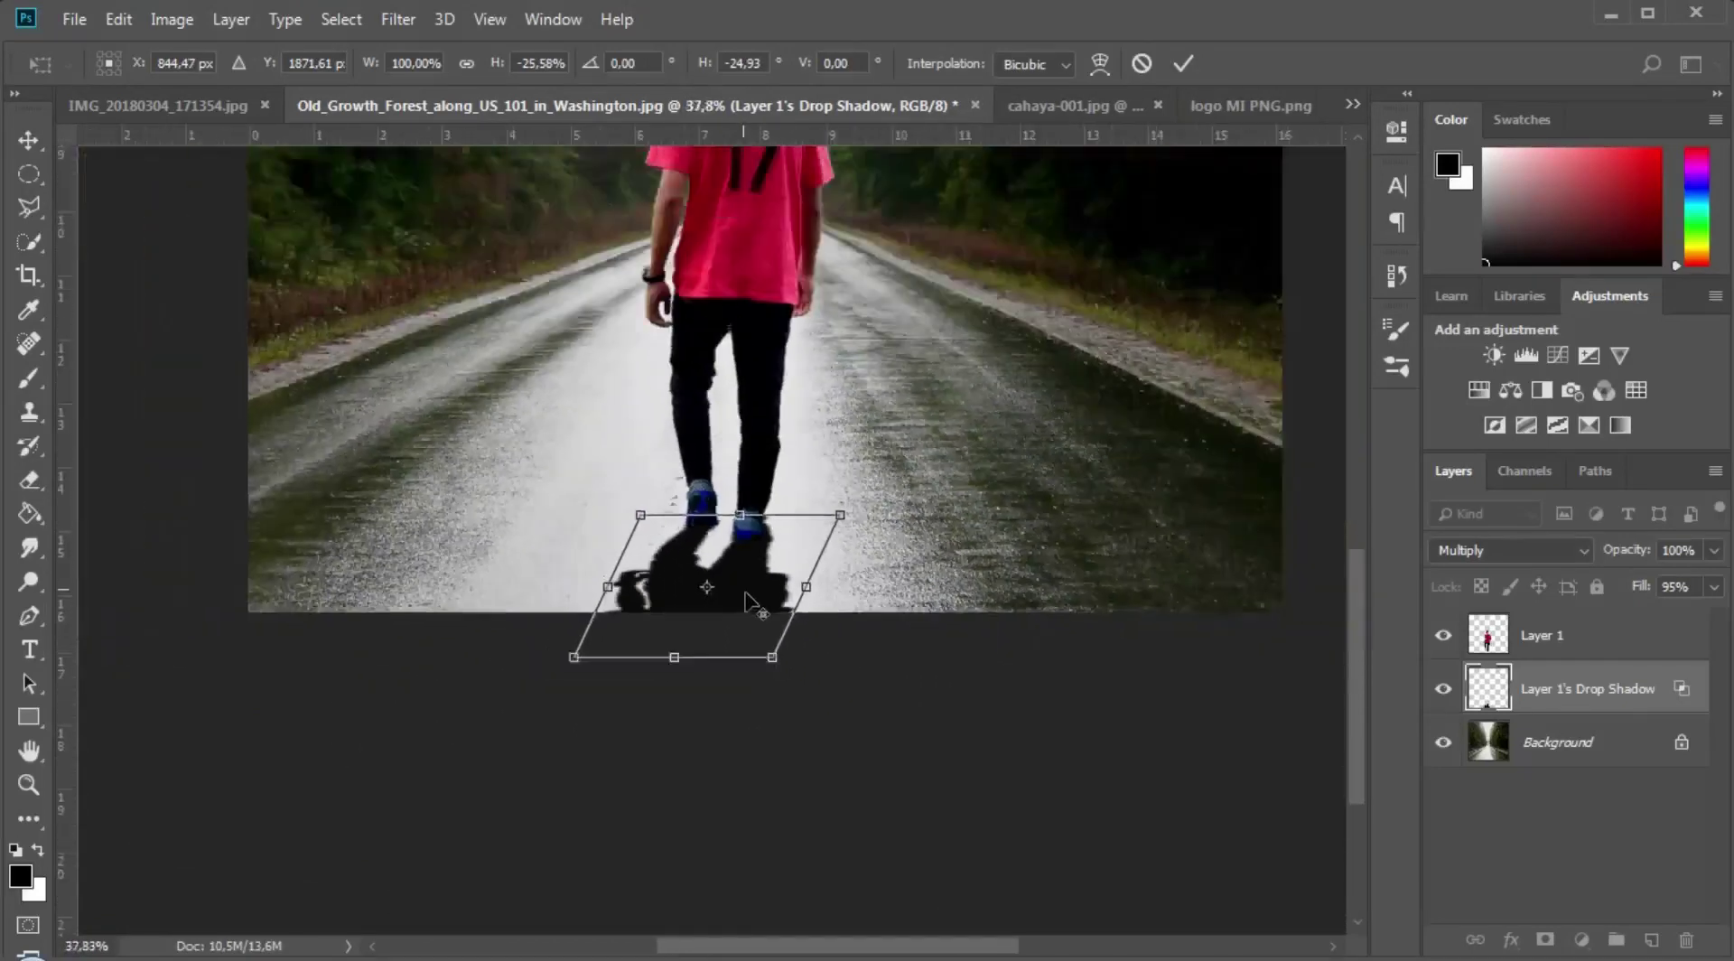
{"action": "scroll", "coordinate": [749, 600], "scroll_direction": "down", "scroll_amount": 2}
{"action": "scroll", "coordinate": [740, 623], "scroll_direction": "up", "scroll_amount": 3}
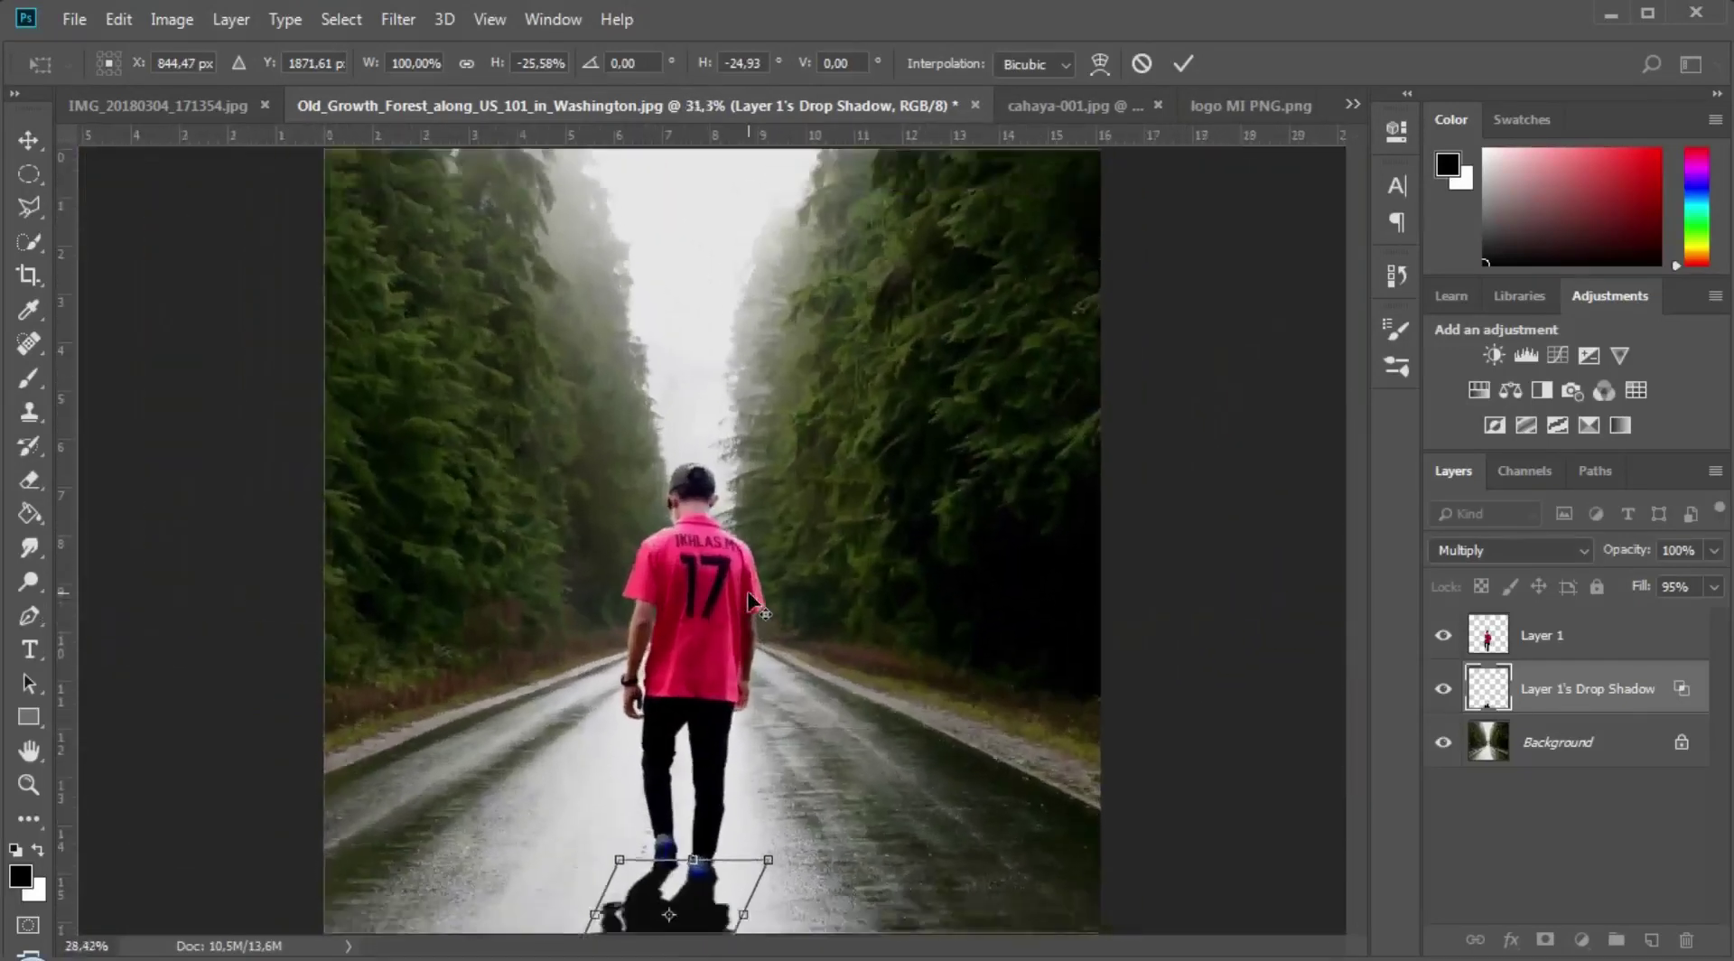
Step: Widen the shadow to about 101.5%, pull its upper corners inward toward the man's shoes, and apply the transform
{"action": "scroll", "coordinate": [732, 658], "scroll_direction": "down", "scroll_amount": 2}
{"action": "scroll", "coordinate": [732, 658], "scroll_direction": "down", "scroll_amount": 2}
{"action": "scroll", "coordinate": [727, 664], "scroll_direction": "up", "scroll_amount": 5}
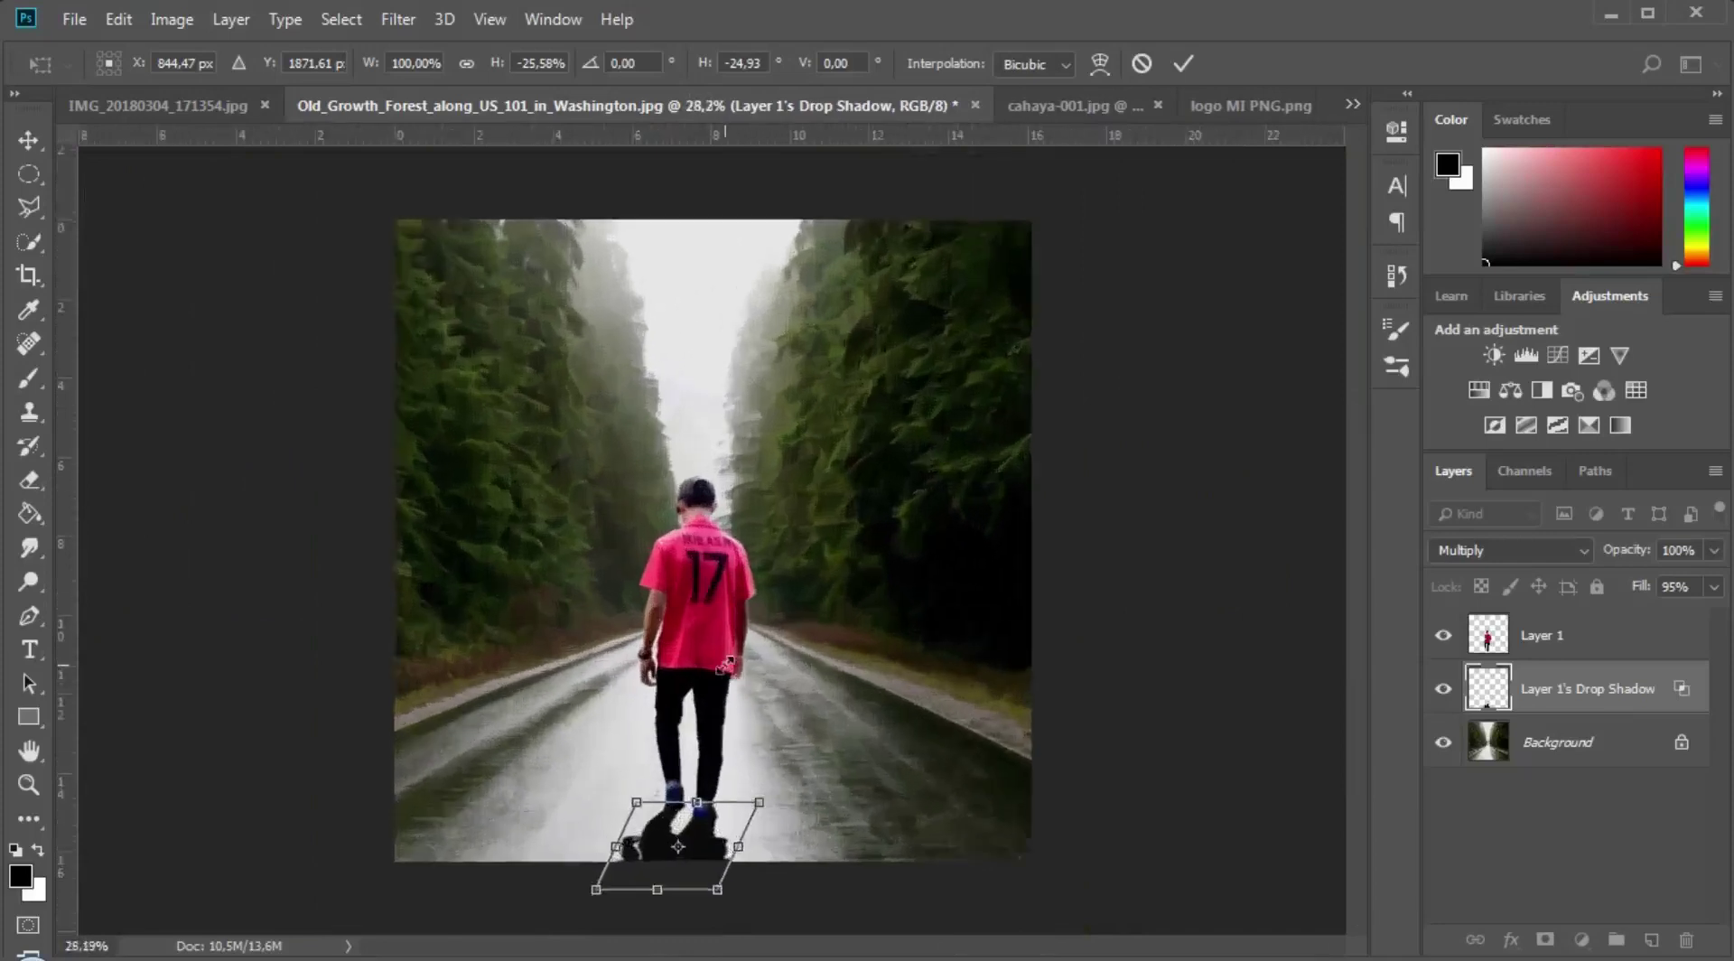
{"action": "scroll", "coordinate": [719, 679], "scroll_direction": "down", "scroll_amount": 2}
{"action": "scroll", "coordinate": [718, 678], "scroll_direction": "up", "scroll_amount": 4}
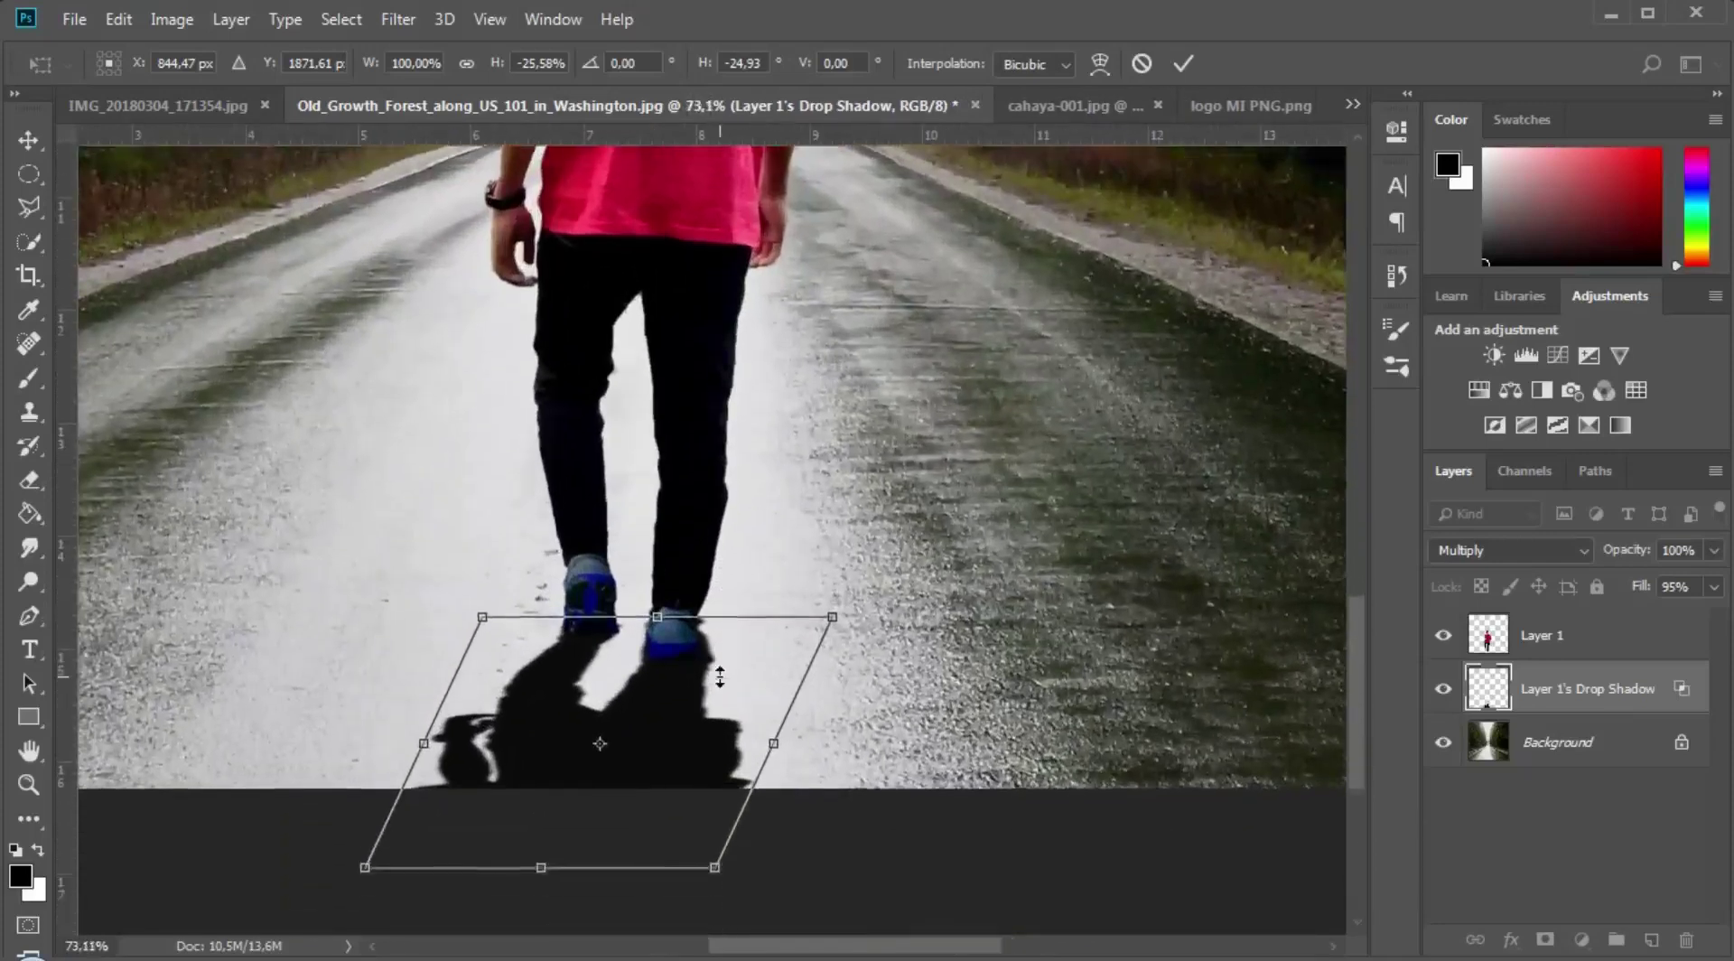
{"action": "scroll", "coordinate": [733, 688], "scroll_direction": "down", "scroll_amount": 2}
{"action": "left_click_drag", "start_coordinate": [773, 692], "coordinate": [778, 692]}
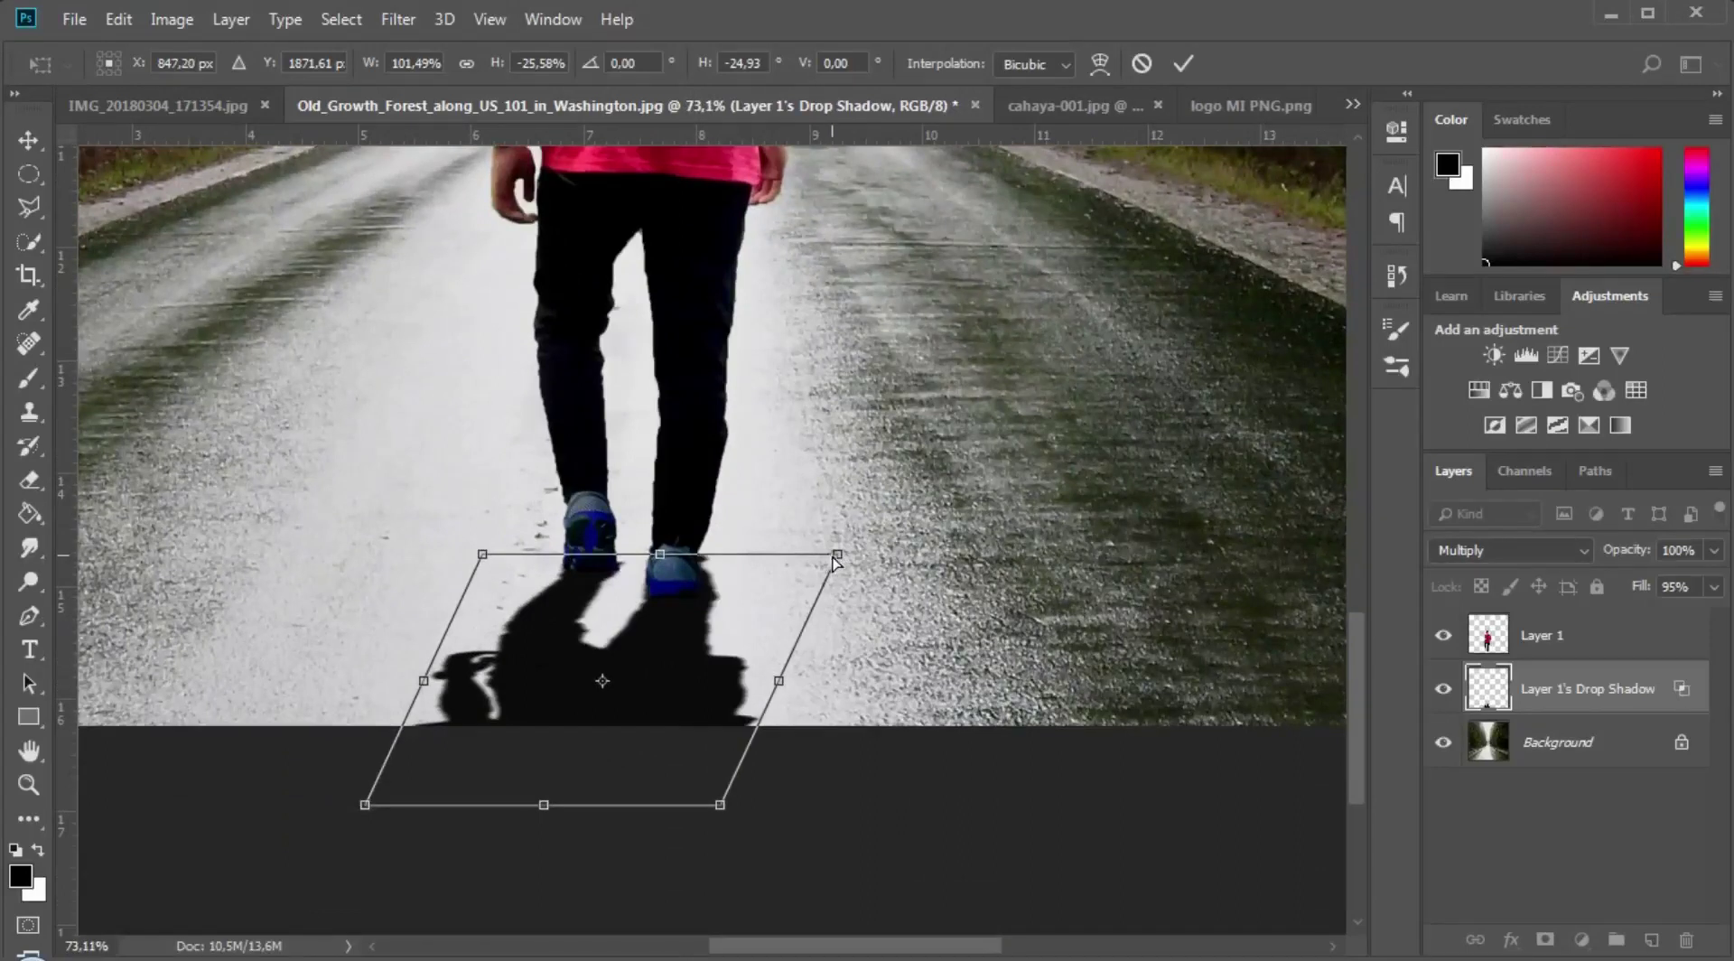
{"action": "left_click_drag", "start_coordinate": [838, 561], "coordinate": [816, 559]}
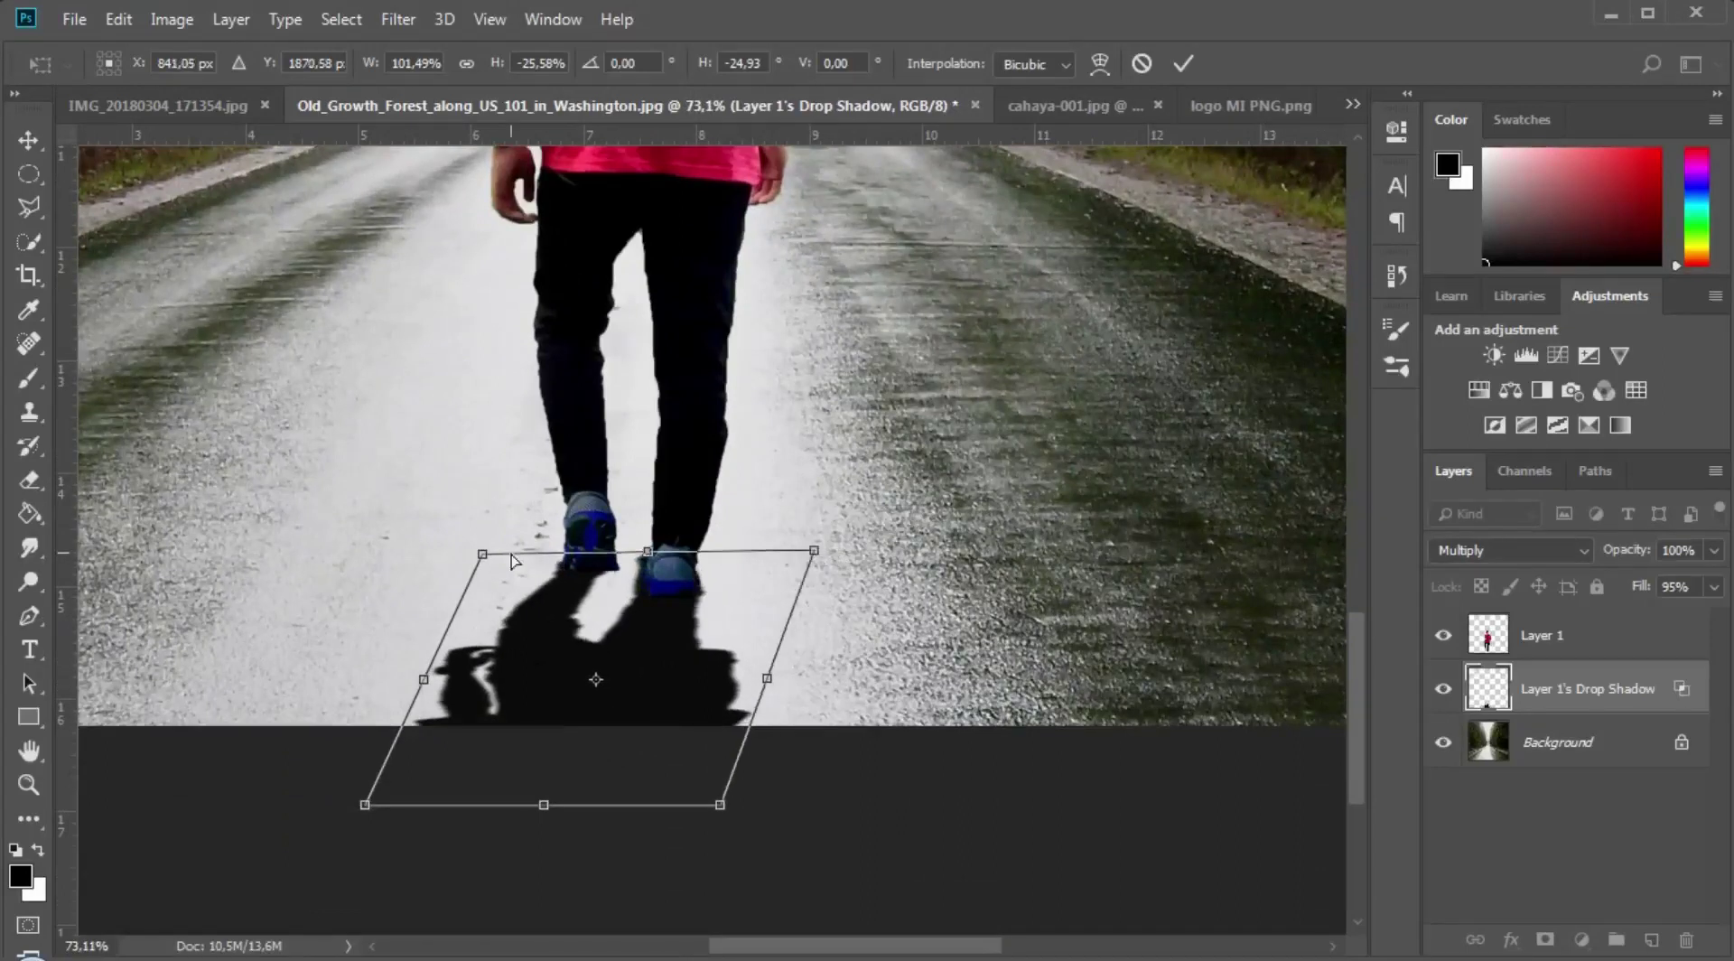
{"action": "left_click_drag", "start_coordinate": [485, 562], "coordinate": [494, 561]}
{"action": "scroll", "coordinate": [697, 582], "scroll_direction": "down", "scroll_amount": 3}
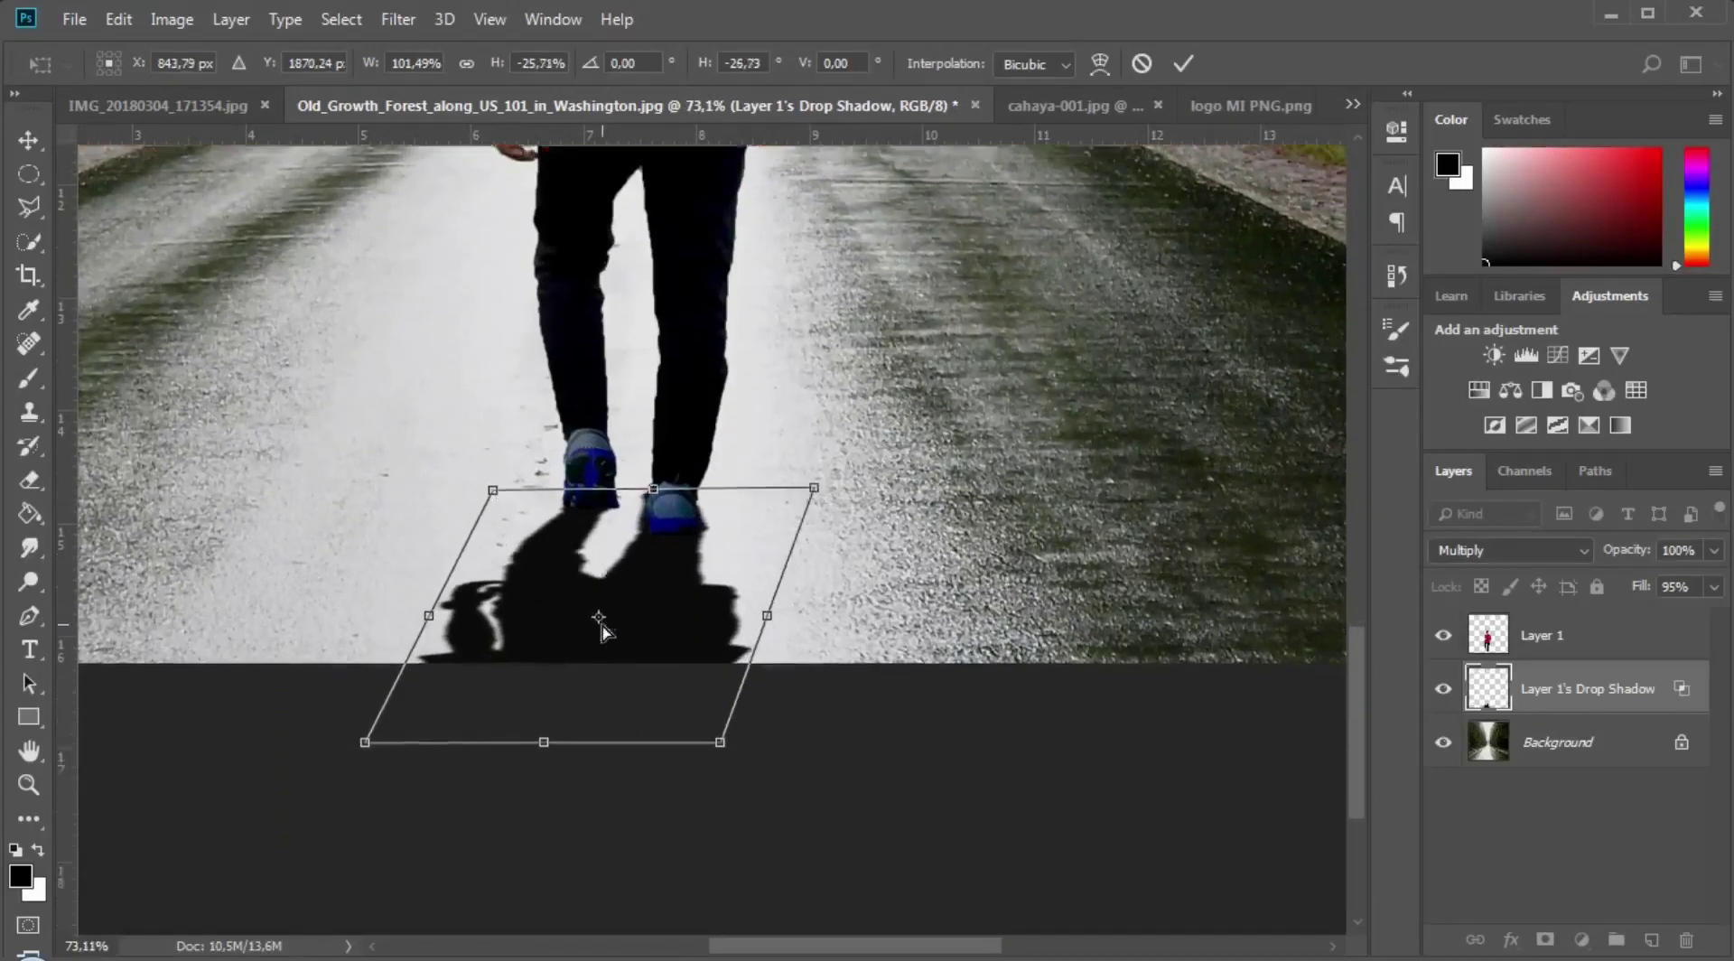
{"action": "key", "text": "Return"}
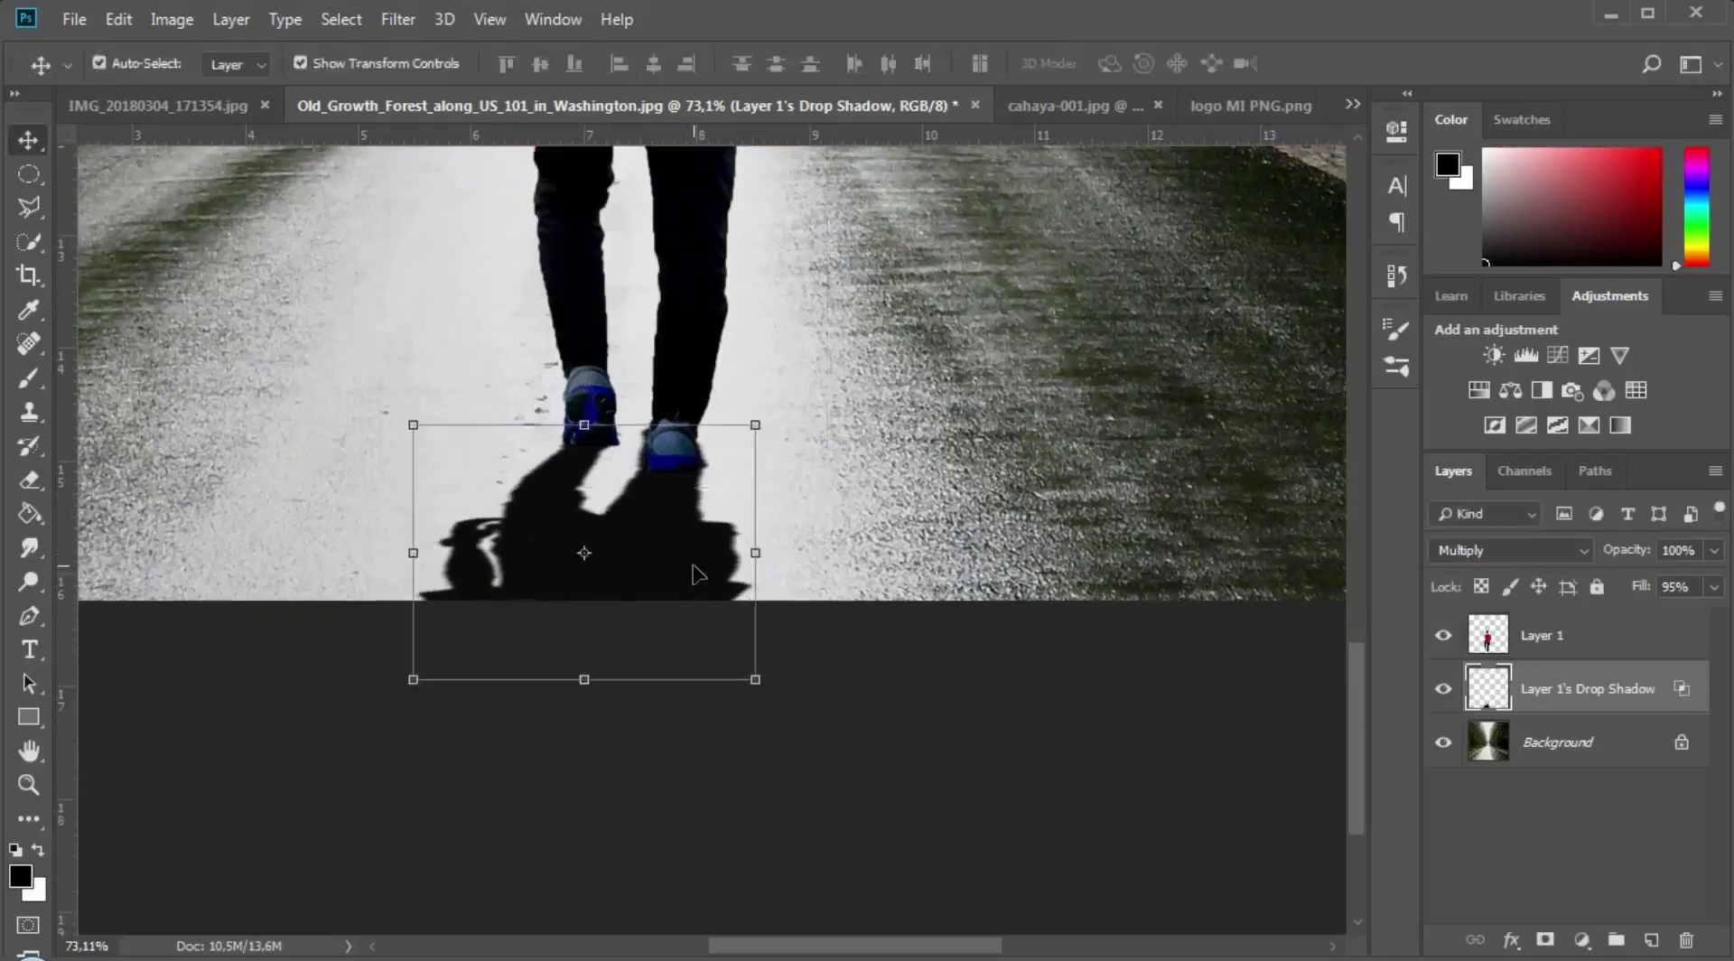
Step: Lower the opacity of the drop shadow layer to 95%
{"action": "scroll", "coordinate": [698, 574], "scroll_direction": "down", "scroll_amount": 5}
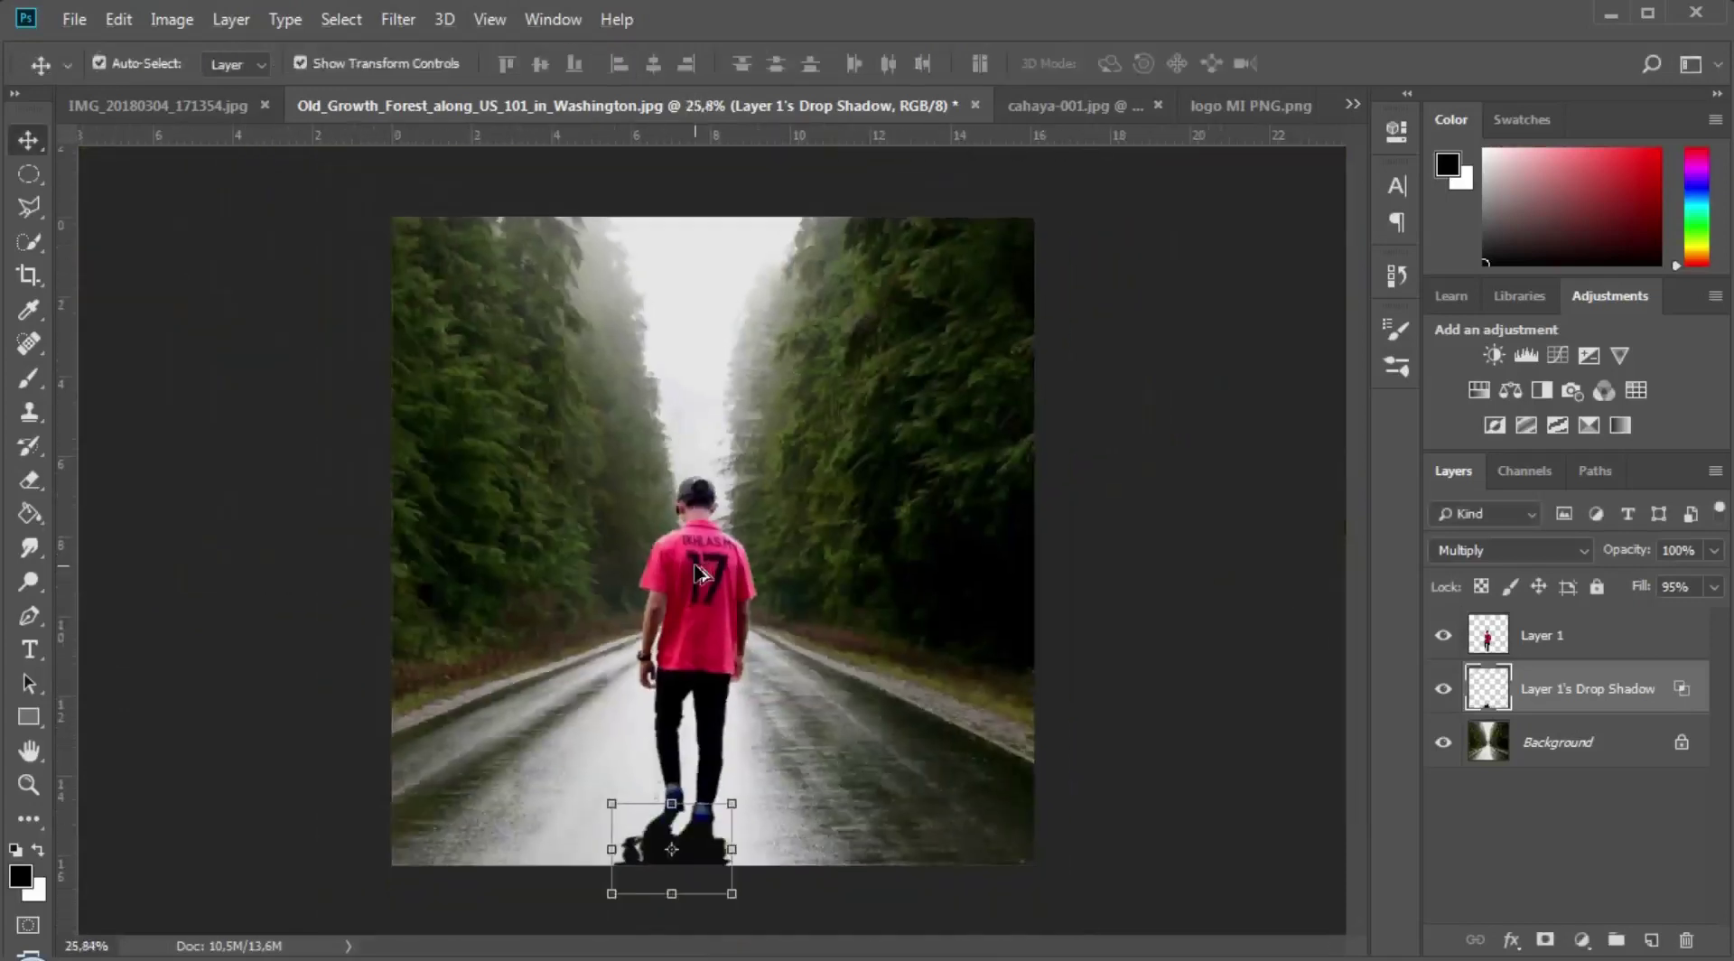
{"action": "left_click_drag", "start_coordinate": [1640, 561], "coordinate": [1630, 560]}
{"action": "scroll", "coordinate": [763, 678], "scroll_direction": "up", "scroll_amount": 5}
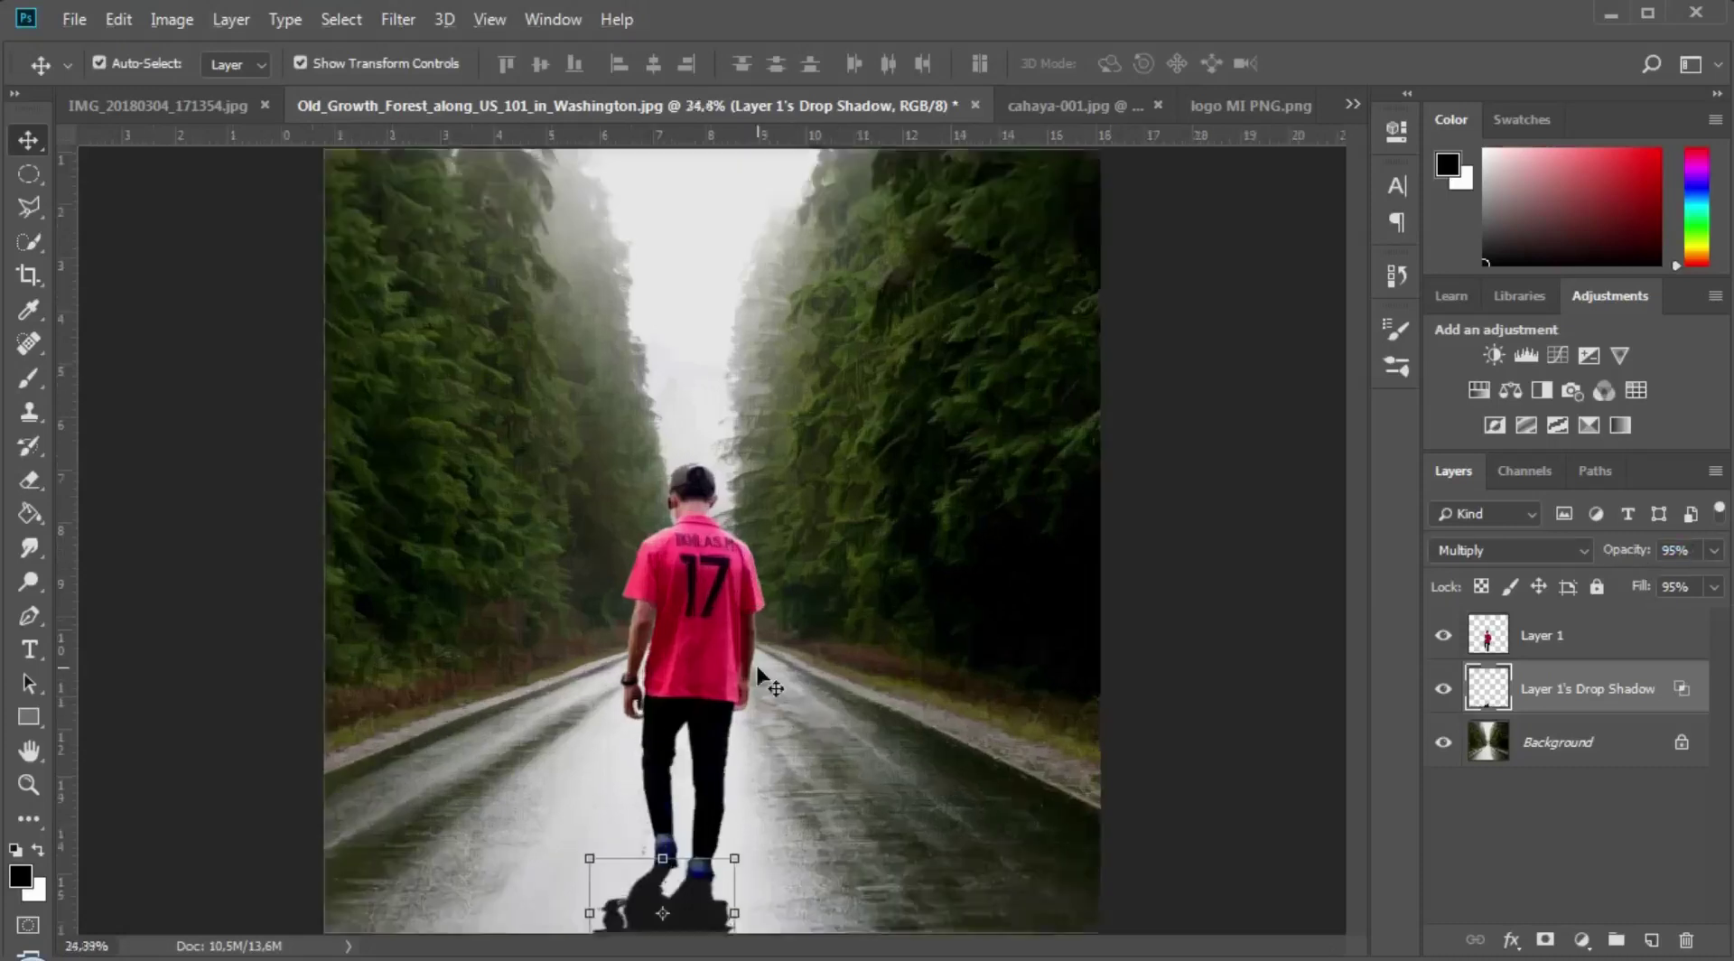
Step: Add a new layer above Layer 1 and paint soft black over the shoes and beneath their soles
{"action": "scroll", "coordinate": [589, 722], "scroll_direction": "up", "scroll_amount": 7}
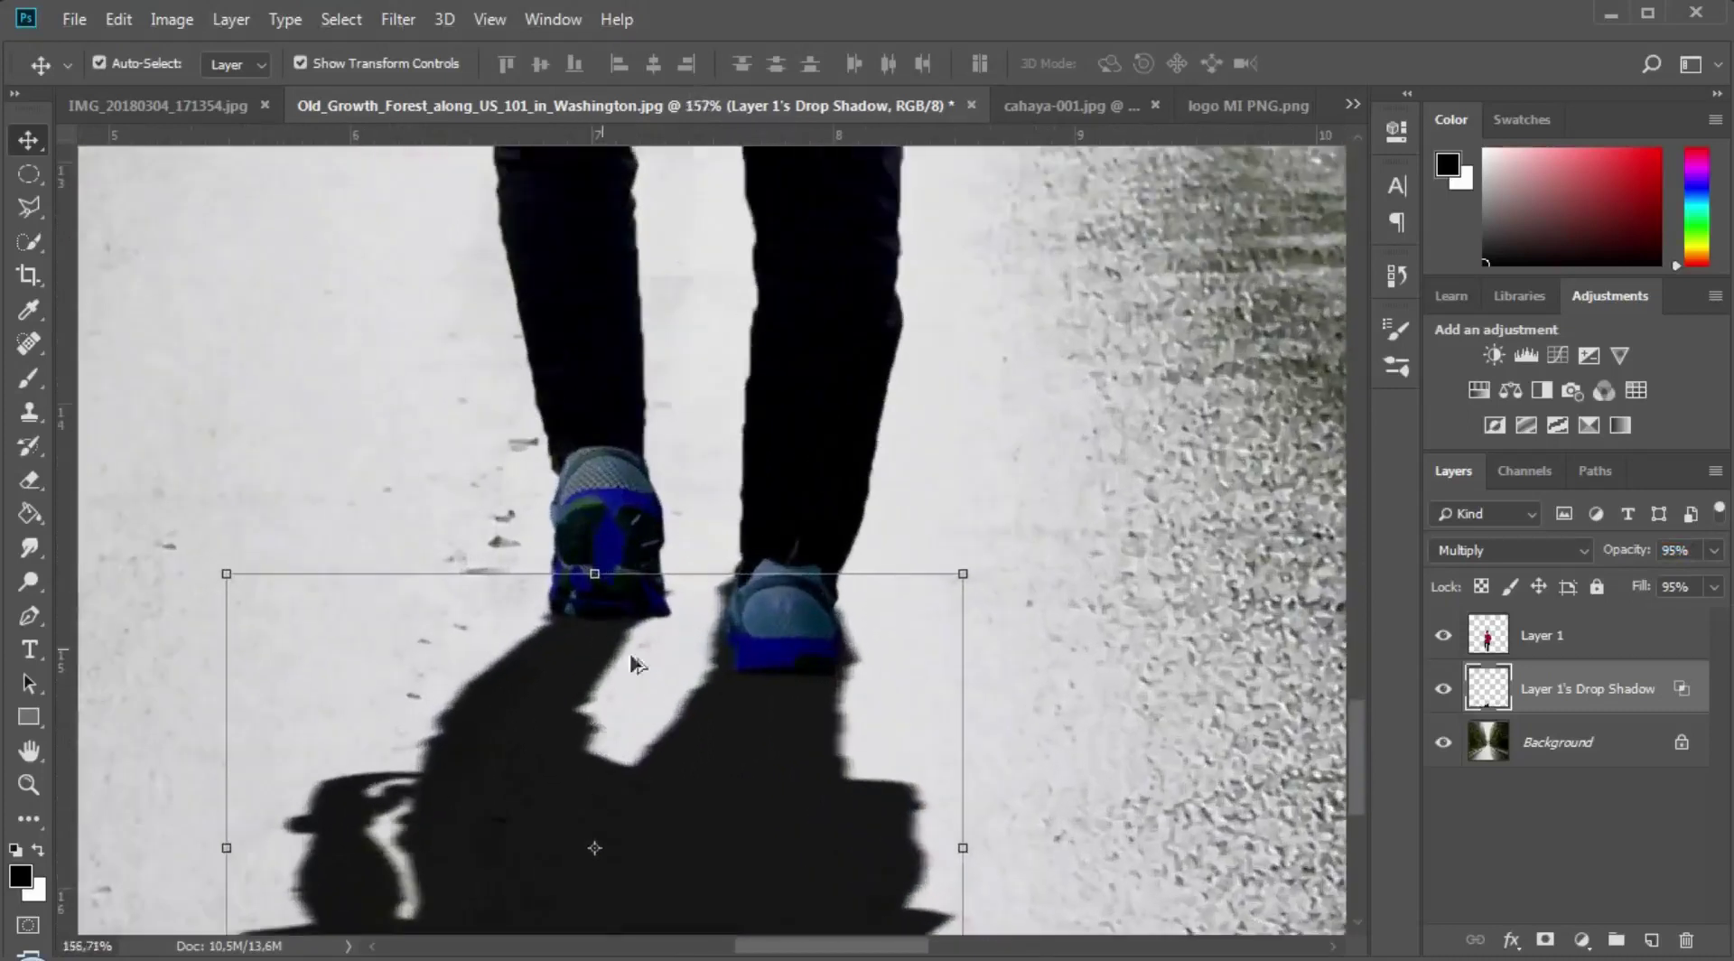
{"action": "left_click", "coordinate": [1570, 643]}
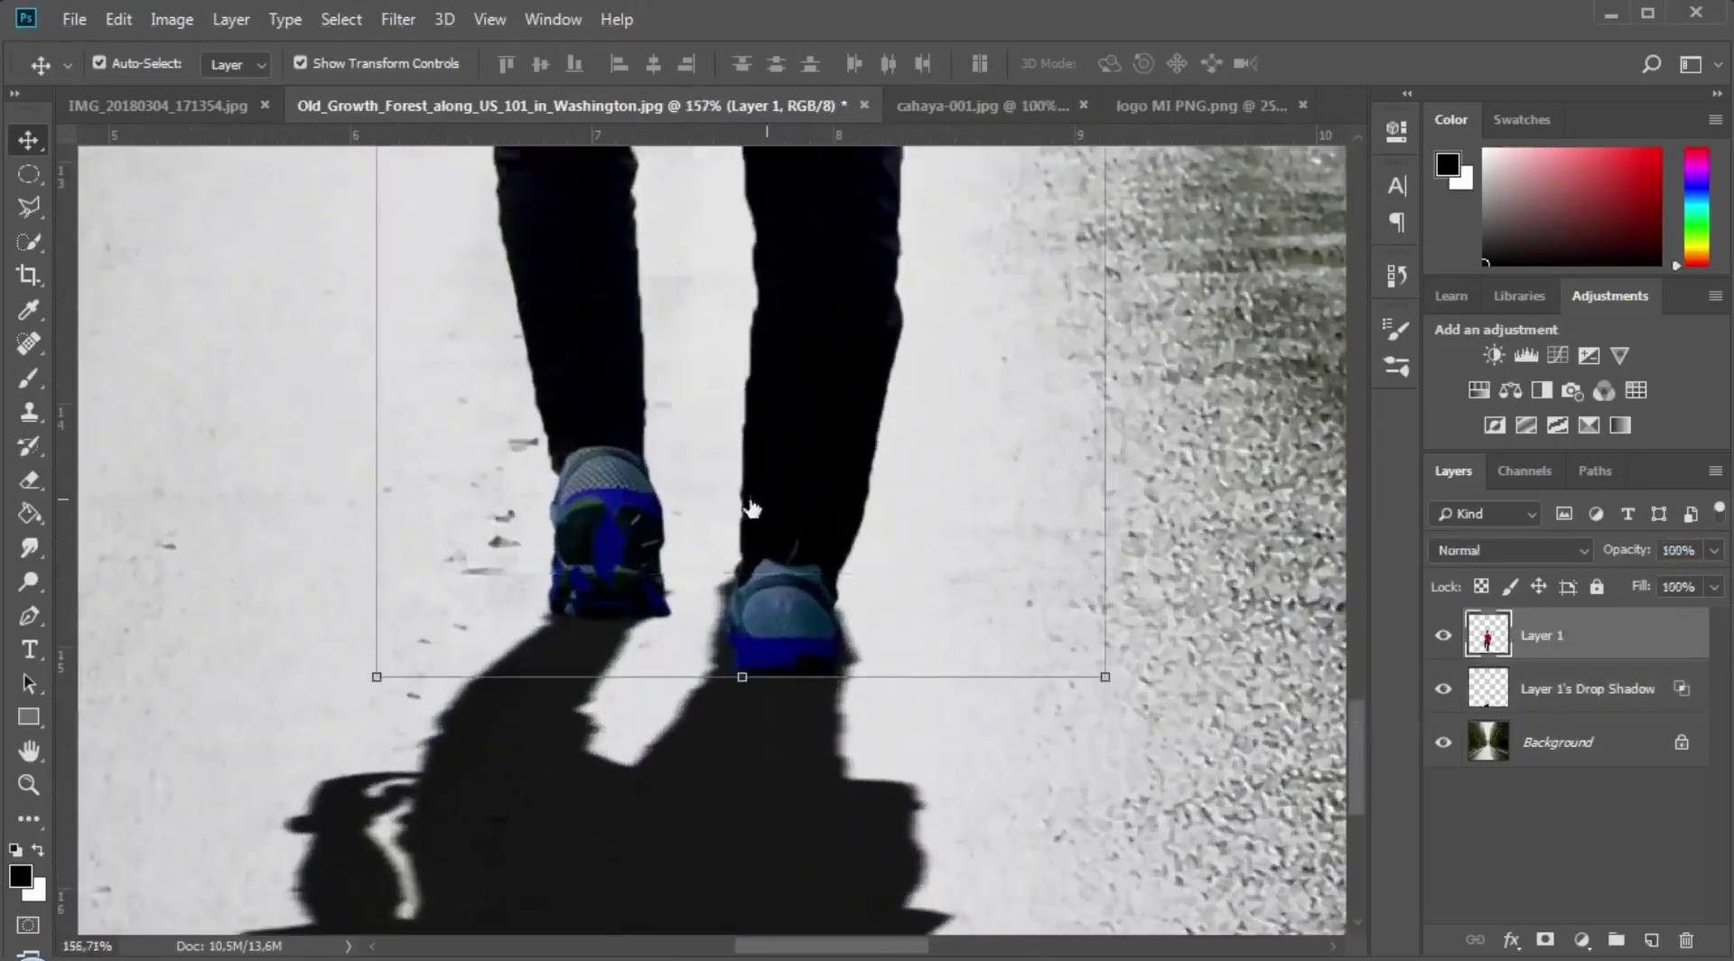
{"action": "left_click", "coordinate": [29, 381]}
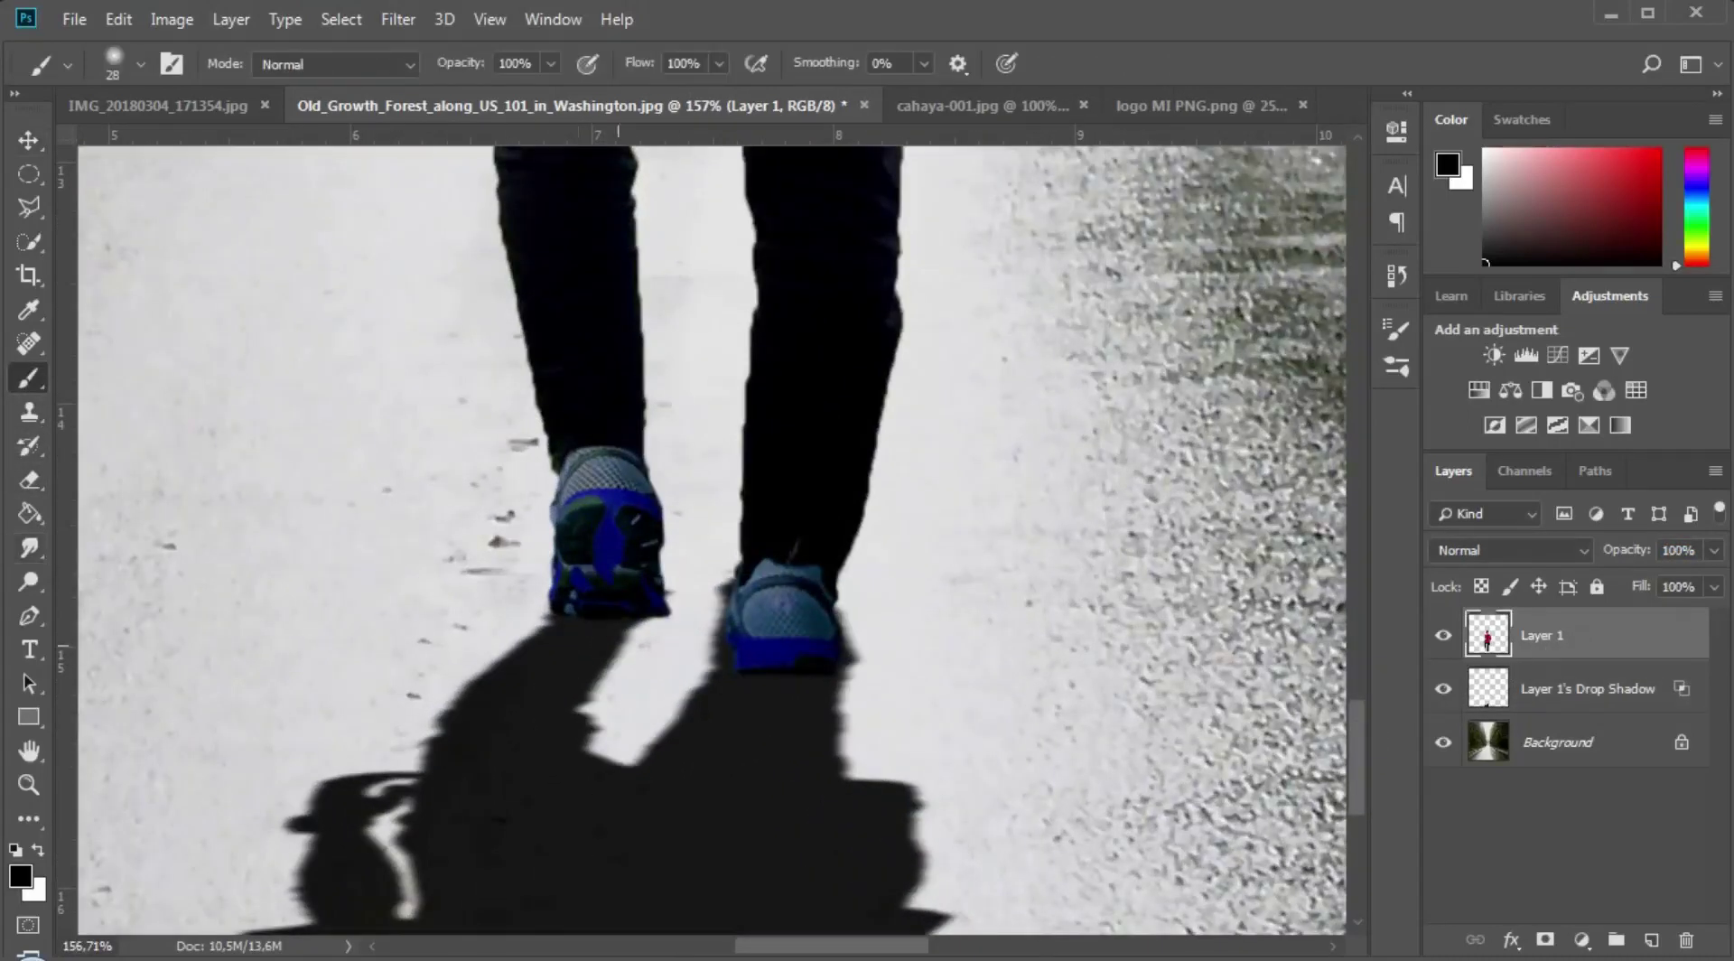
{"action": "left_click", "coordinate": [1652, 941]}
{"action": "mouse_move", "coordinate": [564, 619]}
{"action": "left_mouse_down"}
{"action": "mouse_move", "coordinate": [611, 612]}
{"action": "mouse_move", "coordinate": [650, 636]}
{"action": "left_mouse_up"}
{"action": "left_click_drag", "start_coordinate": [742, 676], "coordinate": [826, 679]}
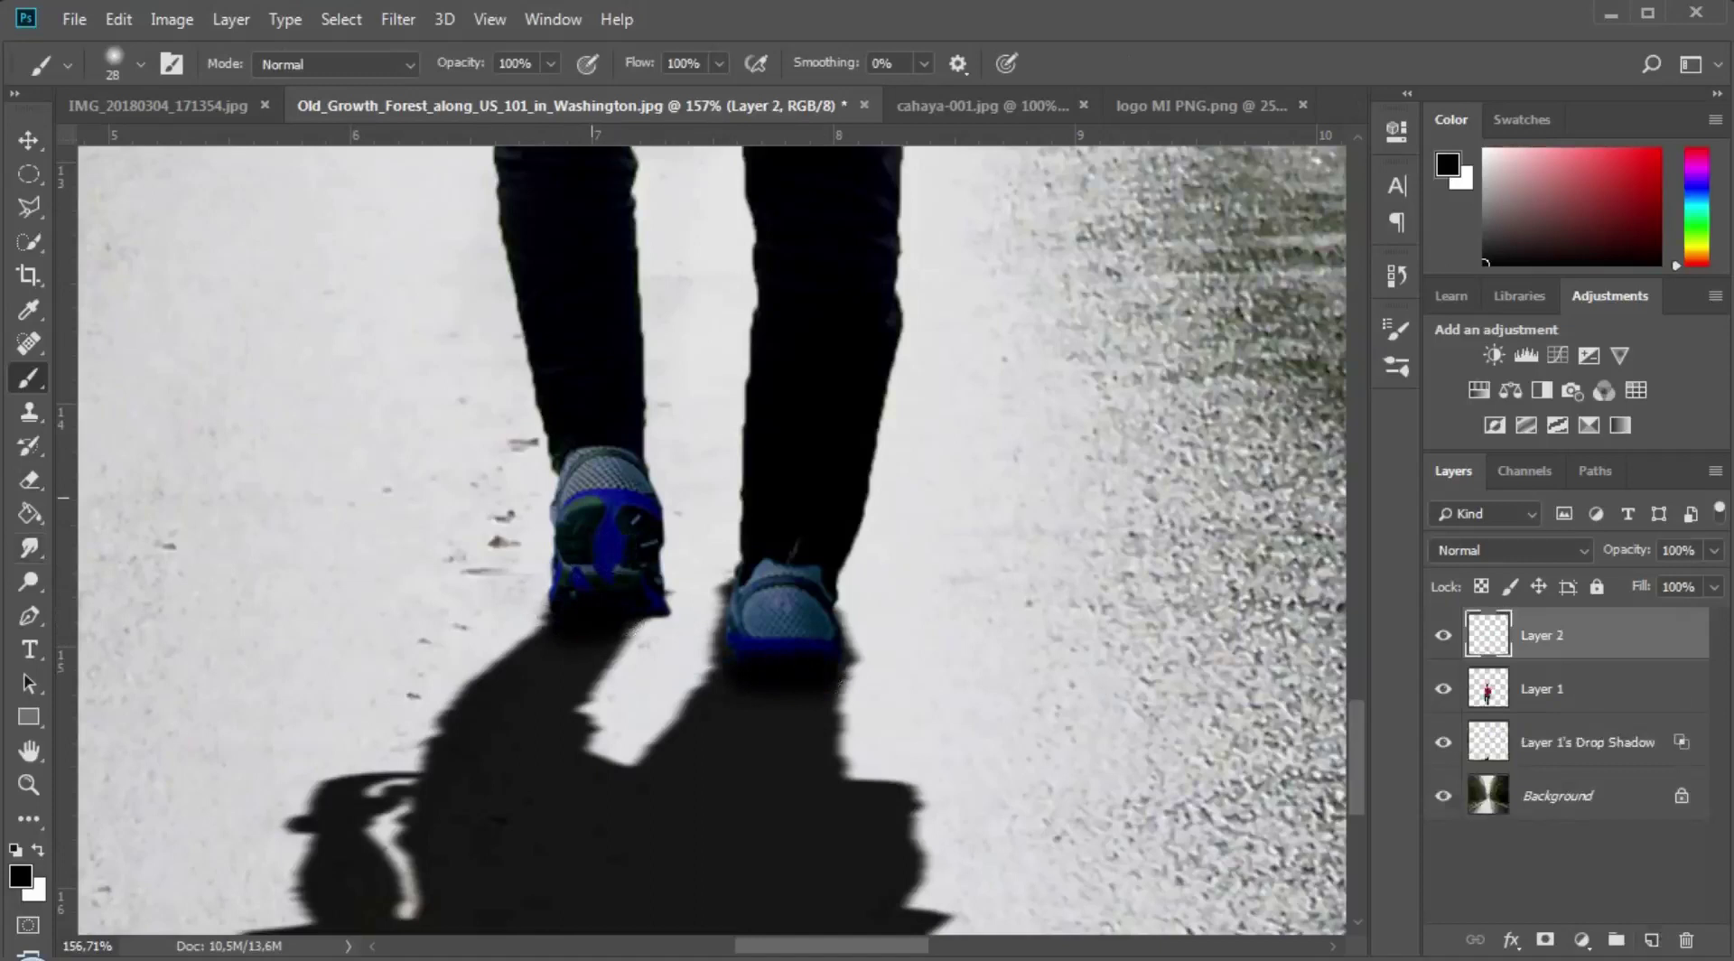
{"action": "left_click_drag", "start_coordinate": [587, 487], "coordinate": [646, 583]}
{"action": "mouse_move", "coordinate": [782, 600]}
{"action": "left_mouse_down"}
{"action": "mouse_move", "coordinate": [778, 627]}
{"action": "mouse_move", "coordinate": [843, 618]}
{"action": "left_mouse_up"}
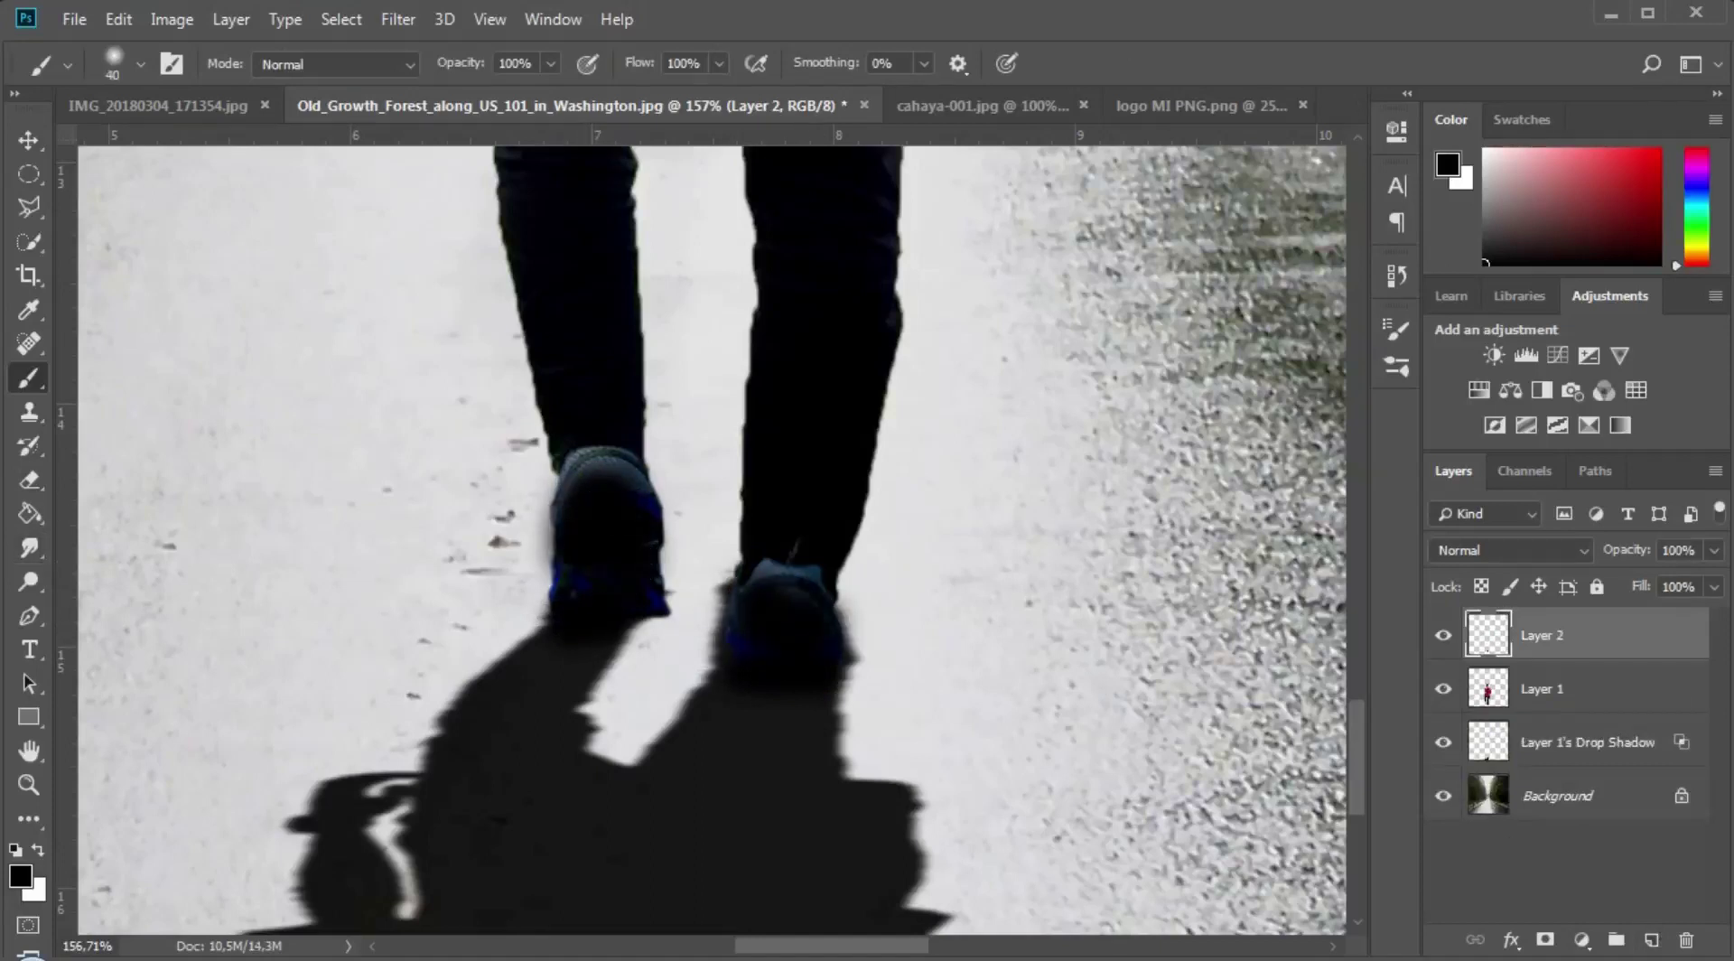
Step: Reduce the opacity of the painted shoe-shading layer to 47%
{"action": "mouse_move", "coordinate": [1618, 555]}
{"action": "left_mouse_down"}
{"action": "mouse_move", "coordinate": [1637, 554]}
{"action": "mouse_move", "coordinate": [1615, 560]}
{"action": "left_mouse_up"}
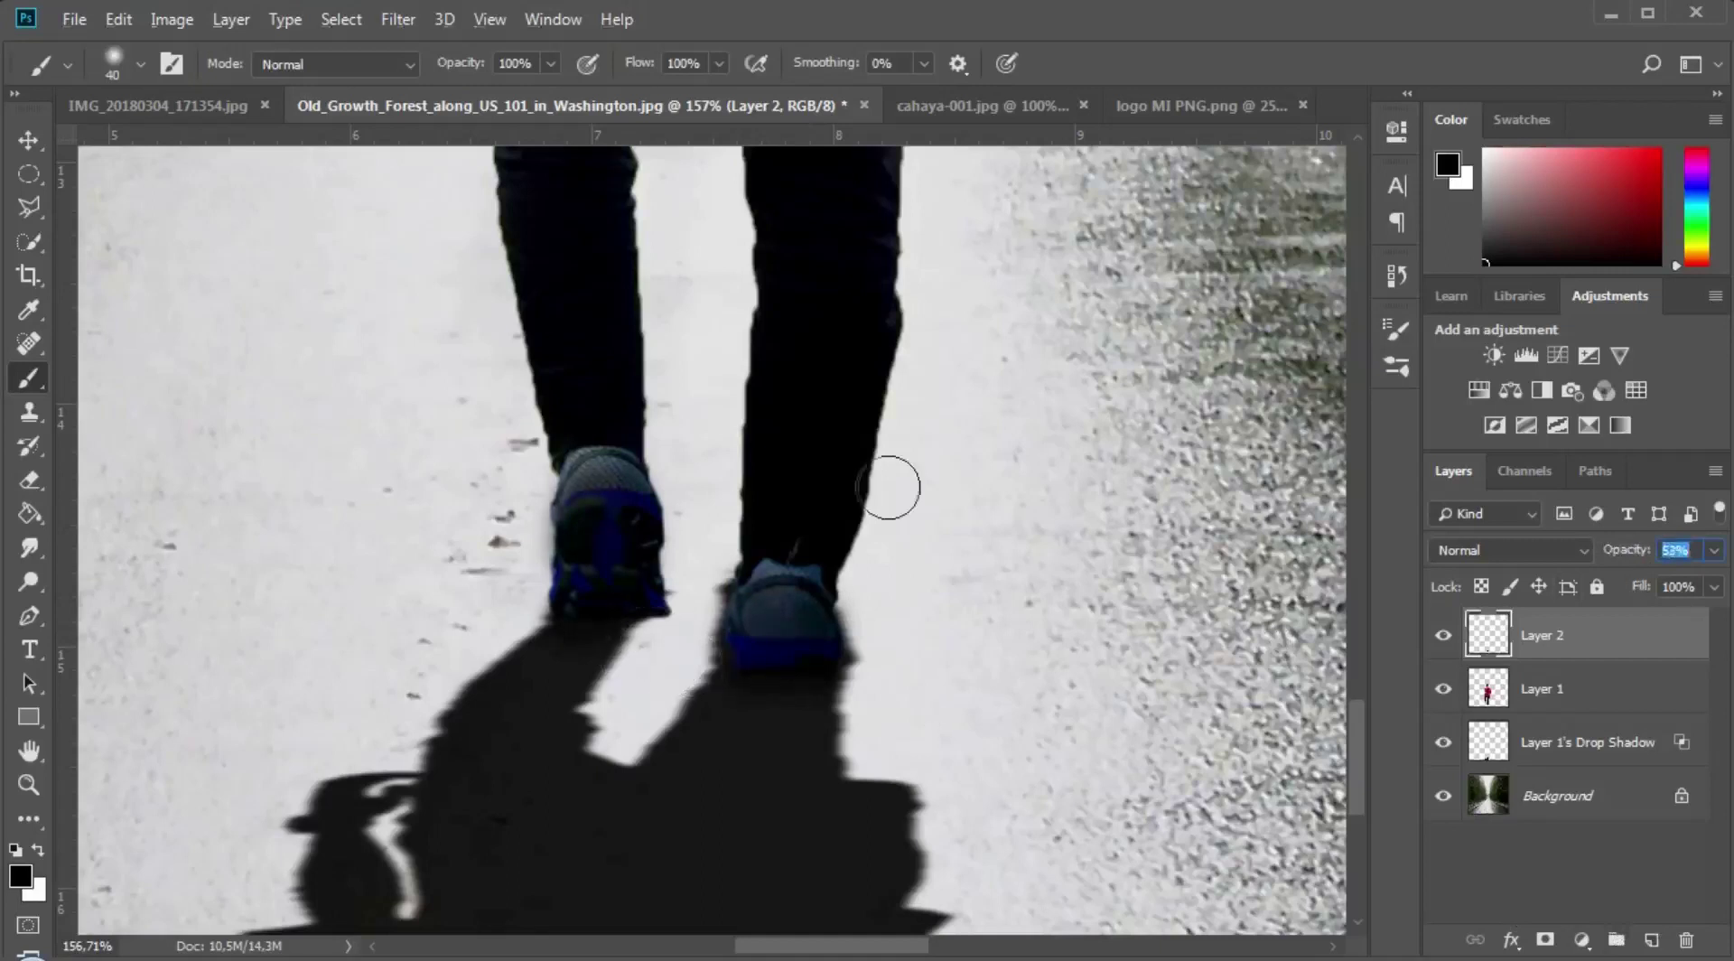
{"action": "left_click_drag", "start_coordinate": [1603, 551], "coordinate": [1118, 547]}
{"action": "scroll", "coordinate": [949, 473], "scroll_direction": "down", "scroll_amount": 3}
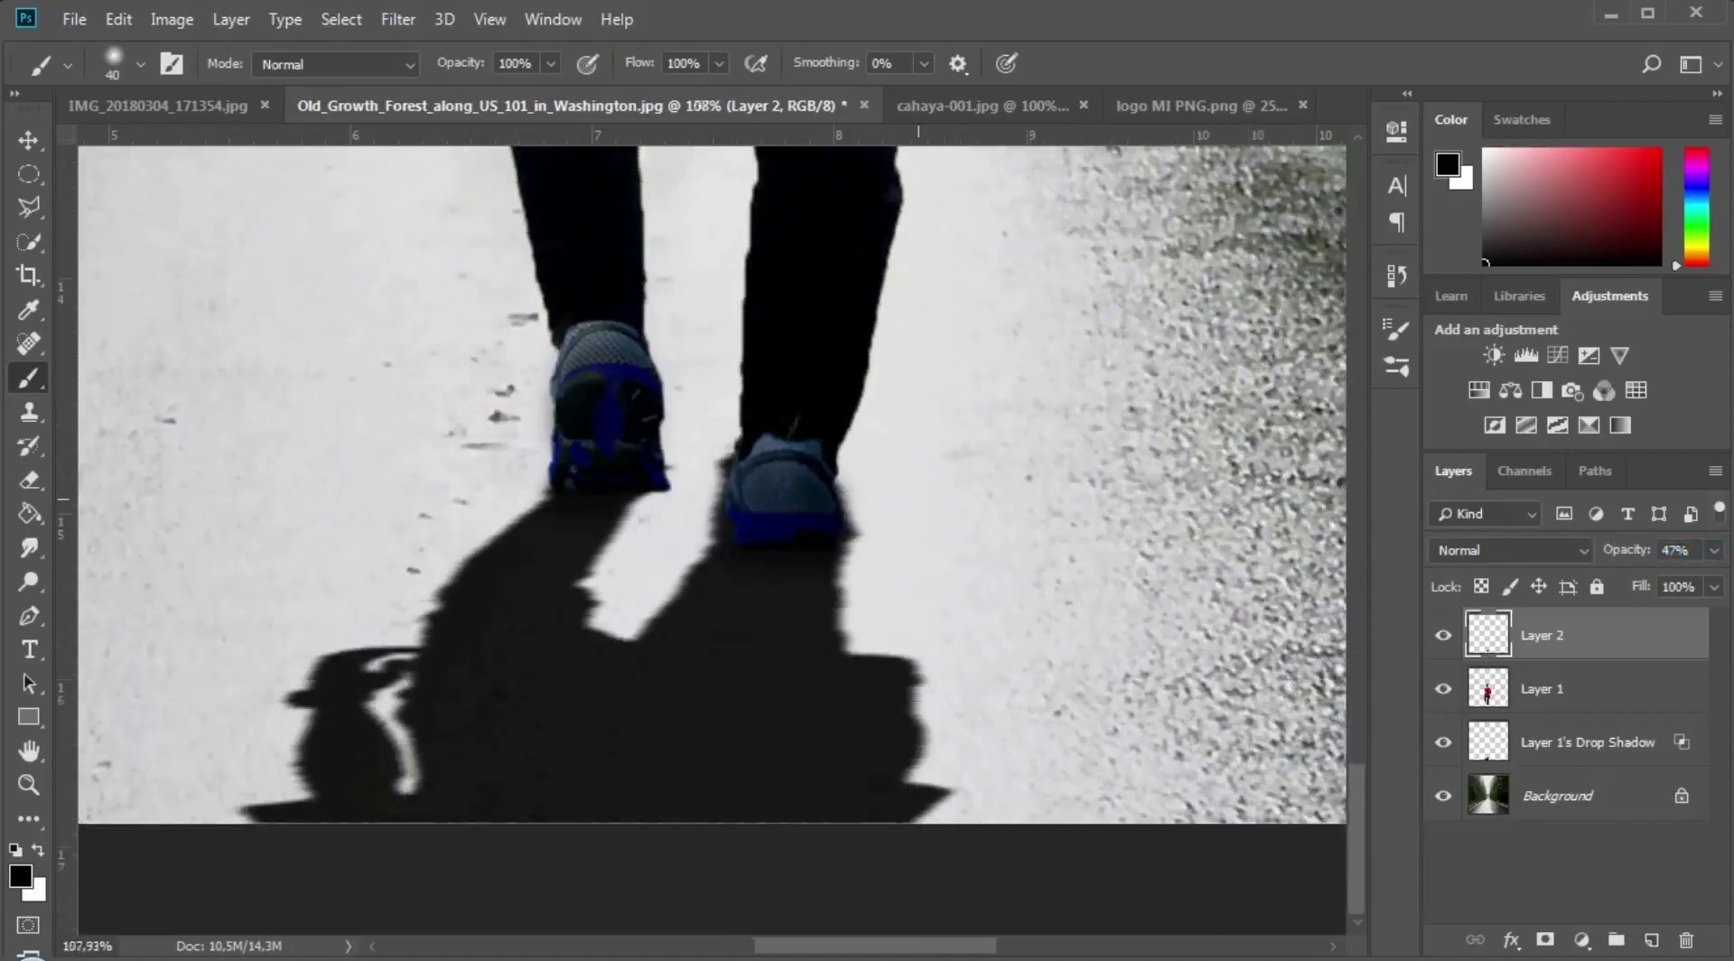
{"action": "scroll", "coordinate": [867, 511], "scroll_direction": "down", "scroll_amount": 5}
{"action": "scroll", "coordinate": [867, 511], "scroll_direction": "up", "scroll_amount": 3}
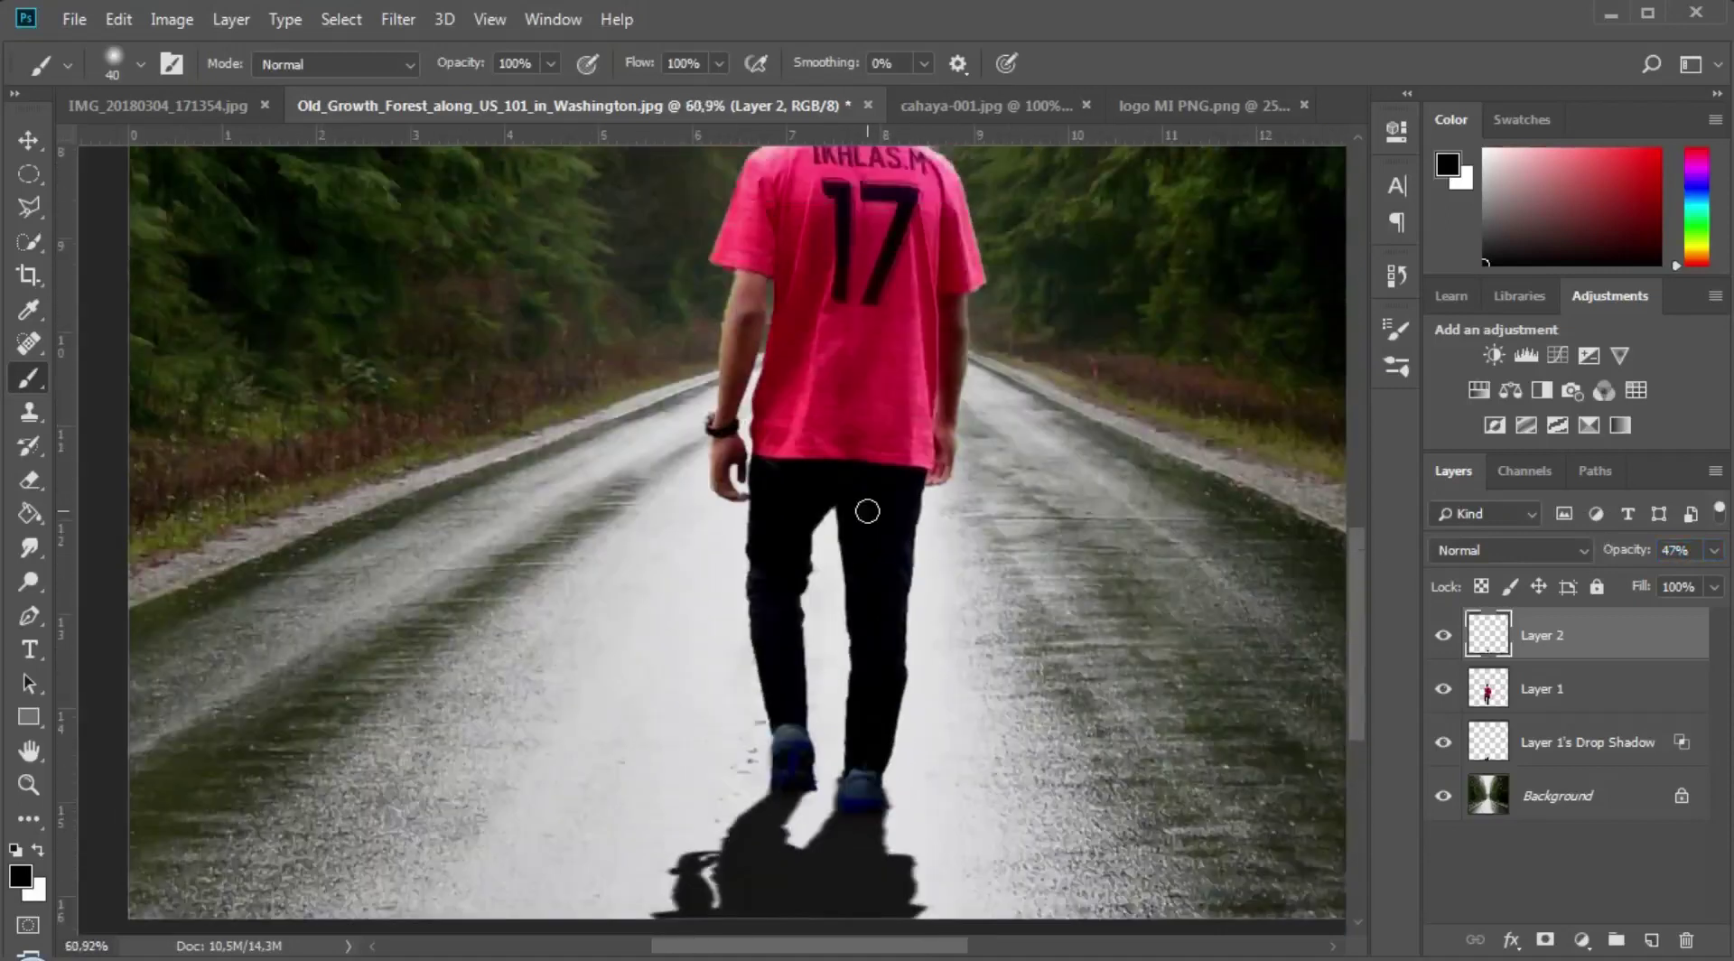
Step: Erase the leftover greenish fringe along the outer edge of the watch-wearing arm on Layer 1 with a size 35 eraser
{"action": "scroll", "coordinate": [867, 511], "scroll_direction": "up", "scroll_amount": 1}
{"action": "scroll", "coordinate": [867, 511], "scroll_direction": "up", "scroll_amount": 4}
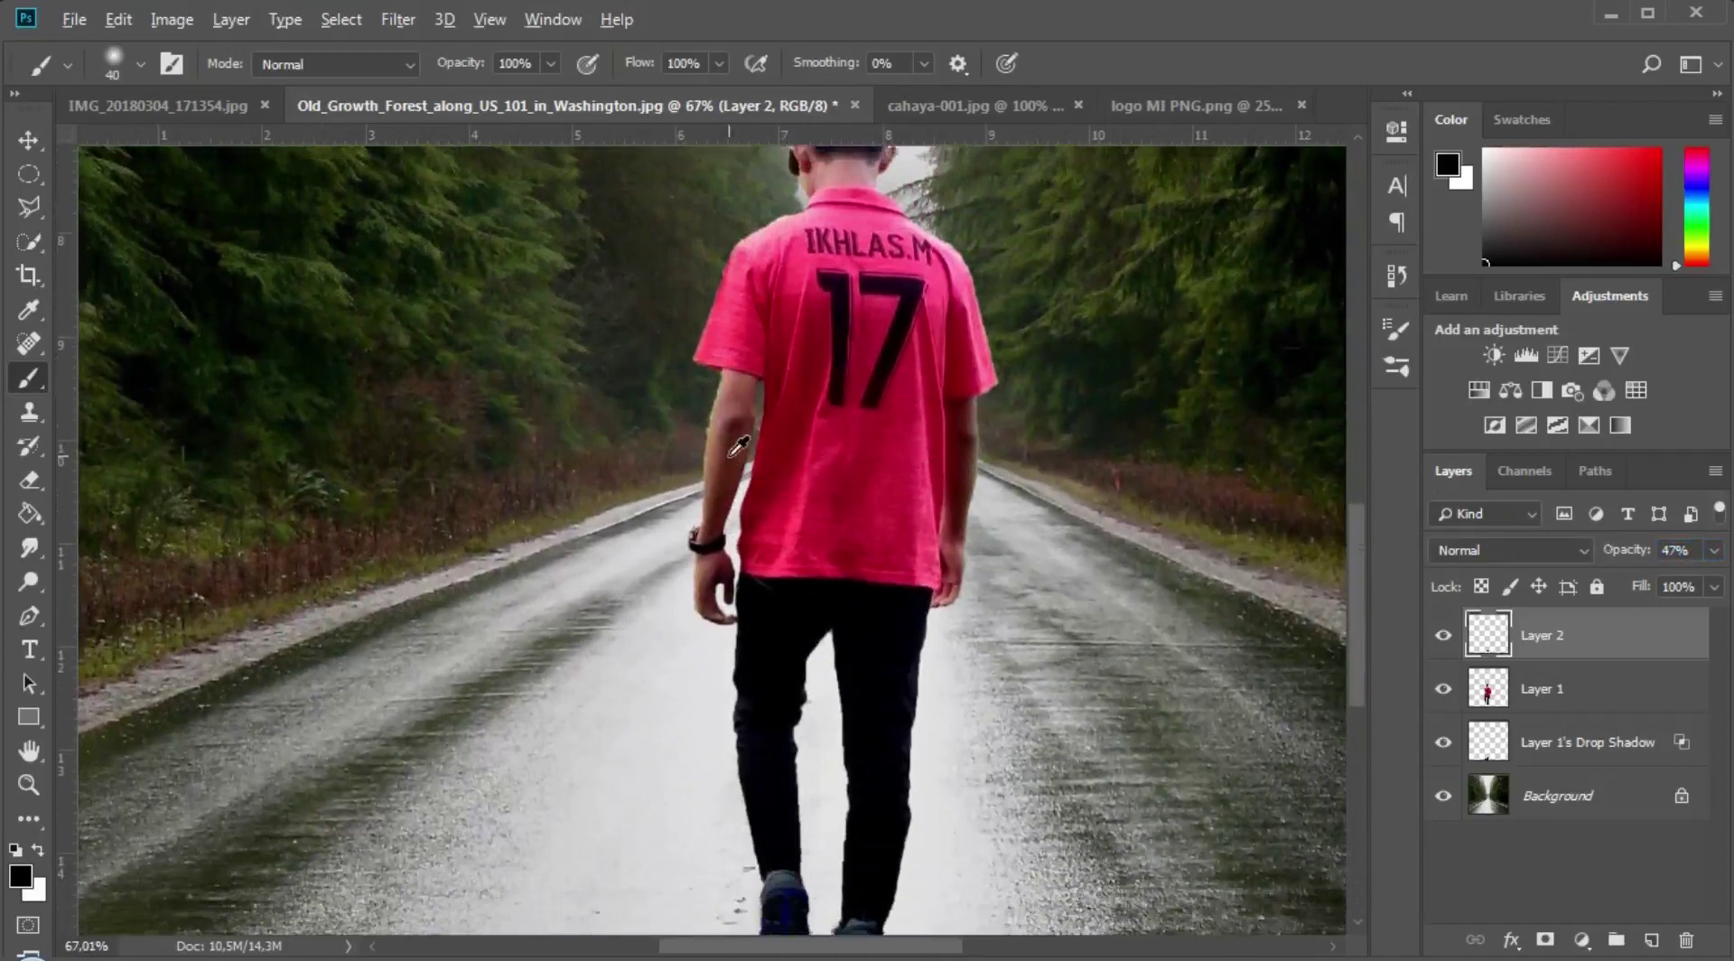
{"action": "scroll", "coordinate": [736, 445], "scroll_direction": "up", "scroll_amount": 3}
{"action": "scroll", "coordinate": [736, 446], "scroll_direction": "up", "scroll_amount": 3}
{"action": "left_click", "coordinate": [1507, 695]}
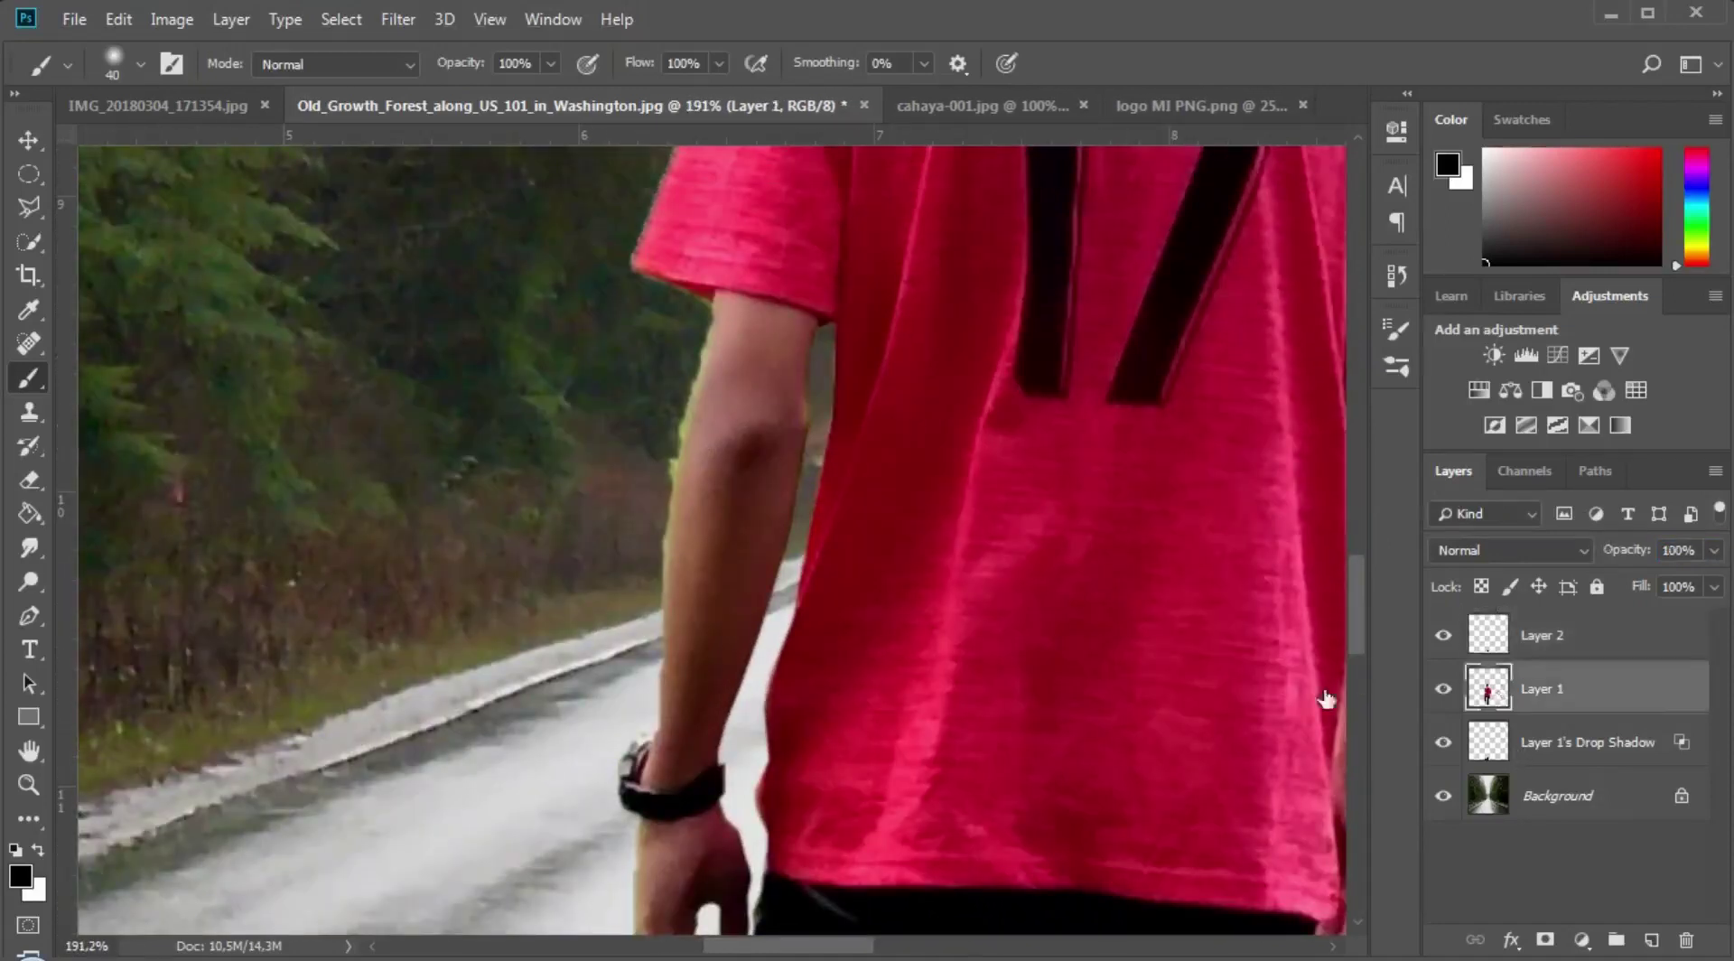
{"action": "left_click", "coordinate": [30, 481]}
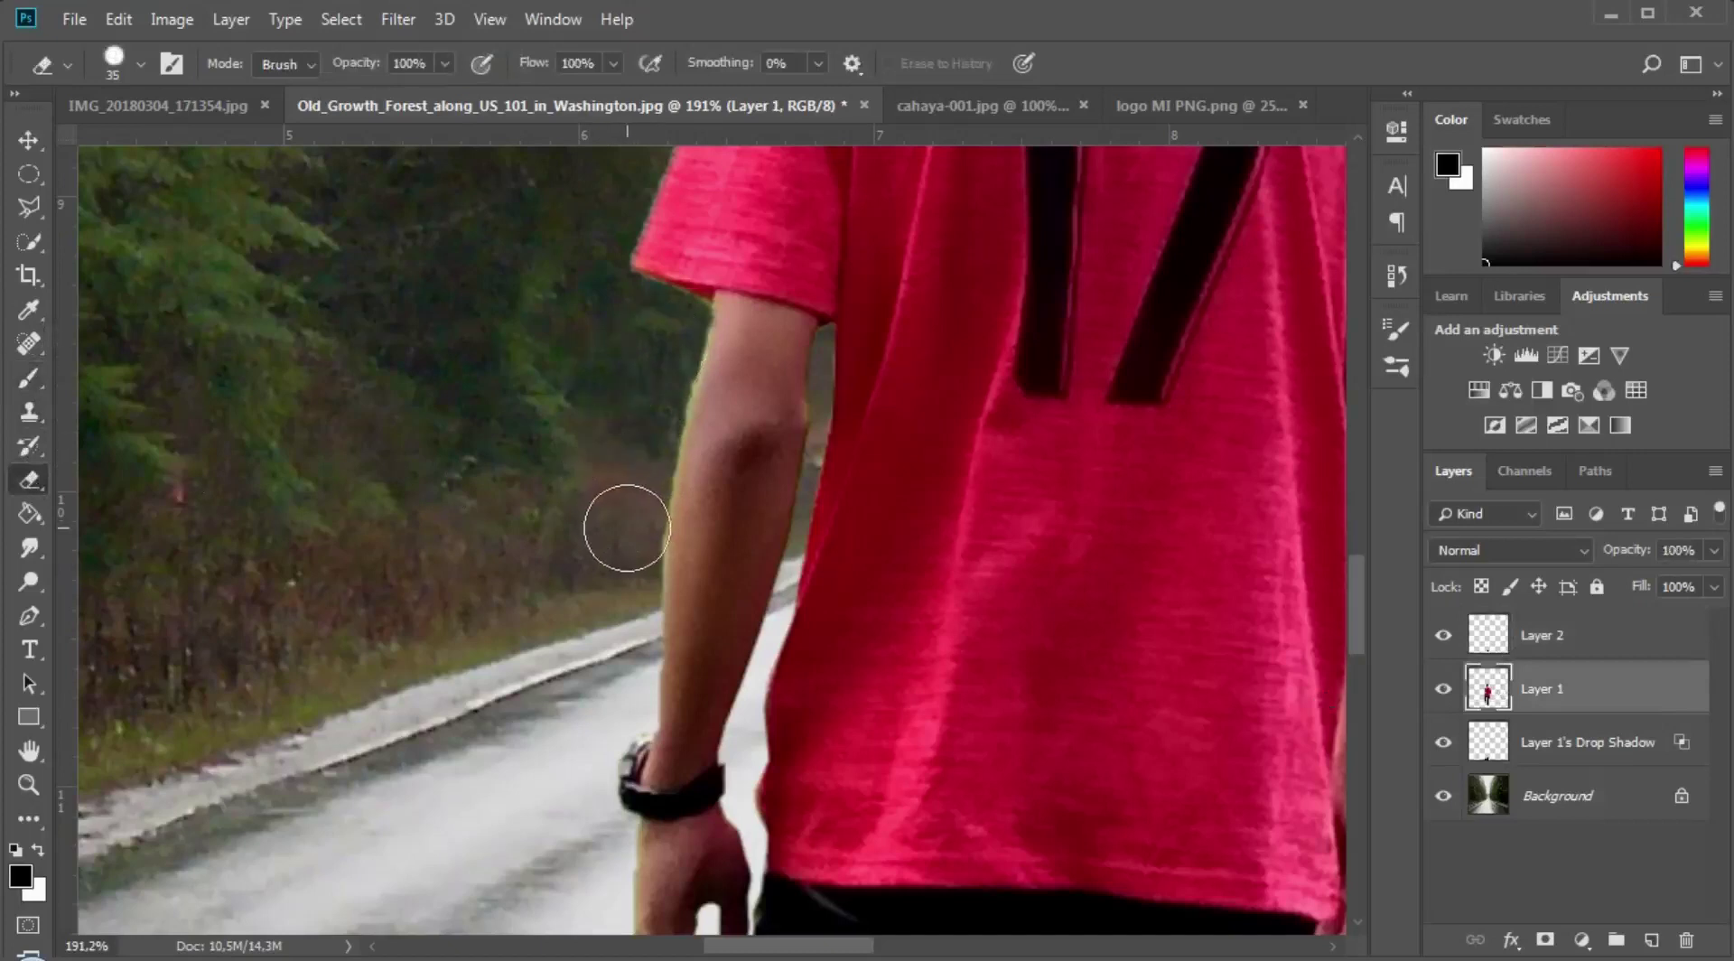
{"action": "scroll", "coordinate": [503, 542], "scroll_direction": "down", "scroll_amount": 2}
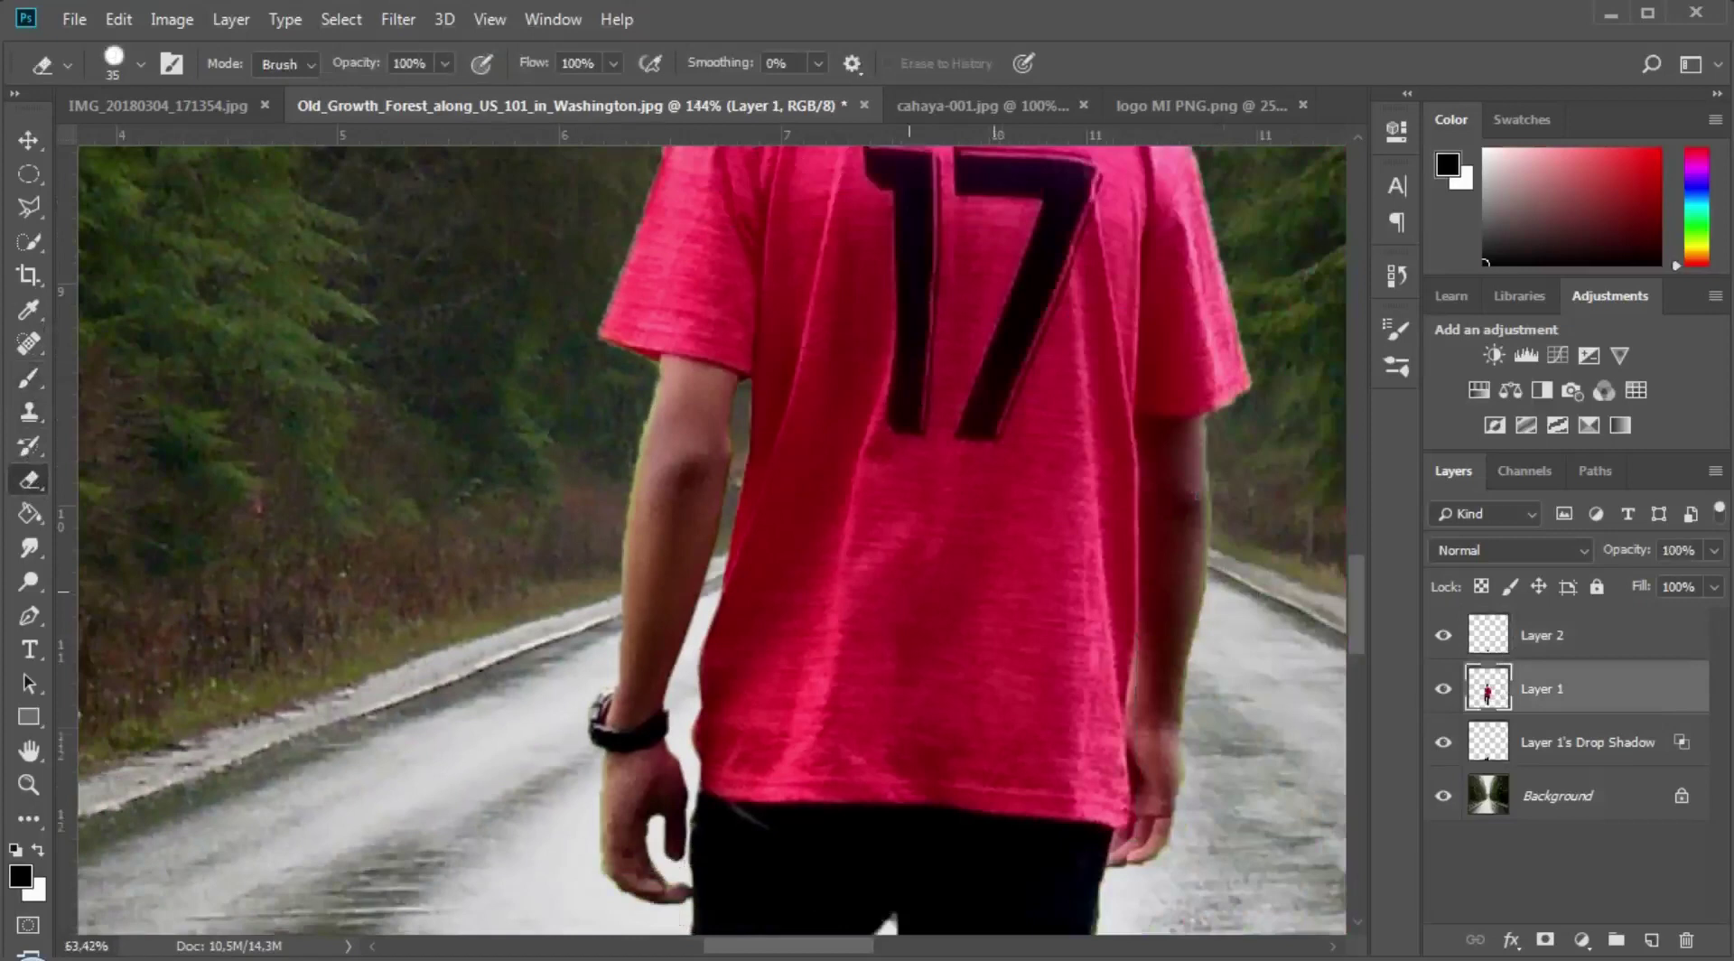
{"action": "scroll", "coordinate": [503, 542], "scroll_direction": "down", "scroll_amount": 4}
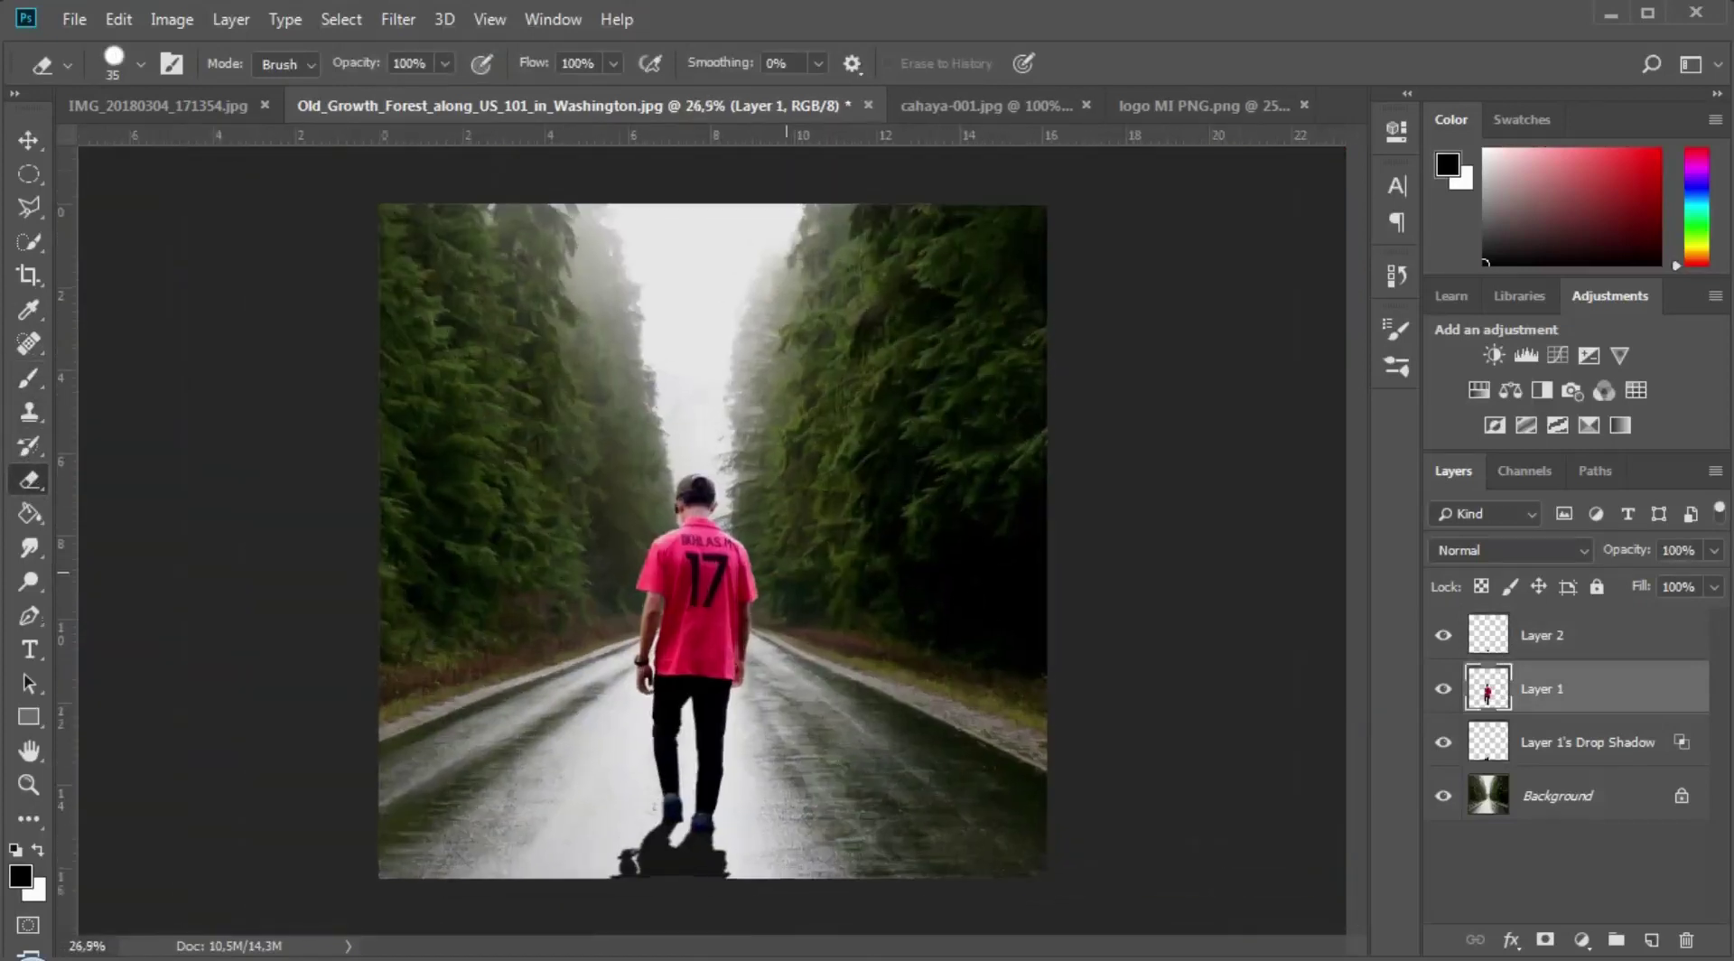
{"action": "scroll", "coordinate": [787, 572], "scroll_direction": "up", "scroll_amount": 2}
{"action": "scroll", "coordinate": [783, 575], "scroll_direction": "down", "scroll_amount": 2}
{"action": "scroll", "coordinate": [782, 575], "scroll_direction": "up", "scroll_amount": 1}
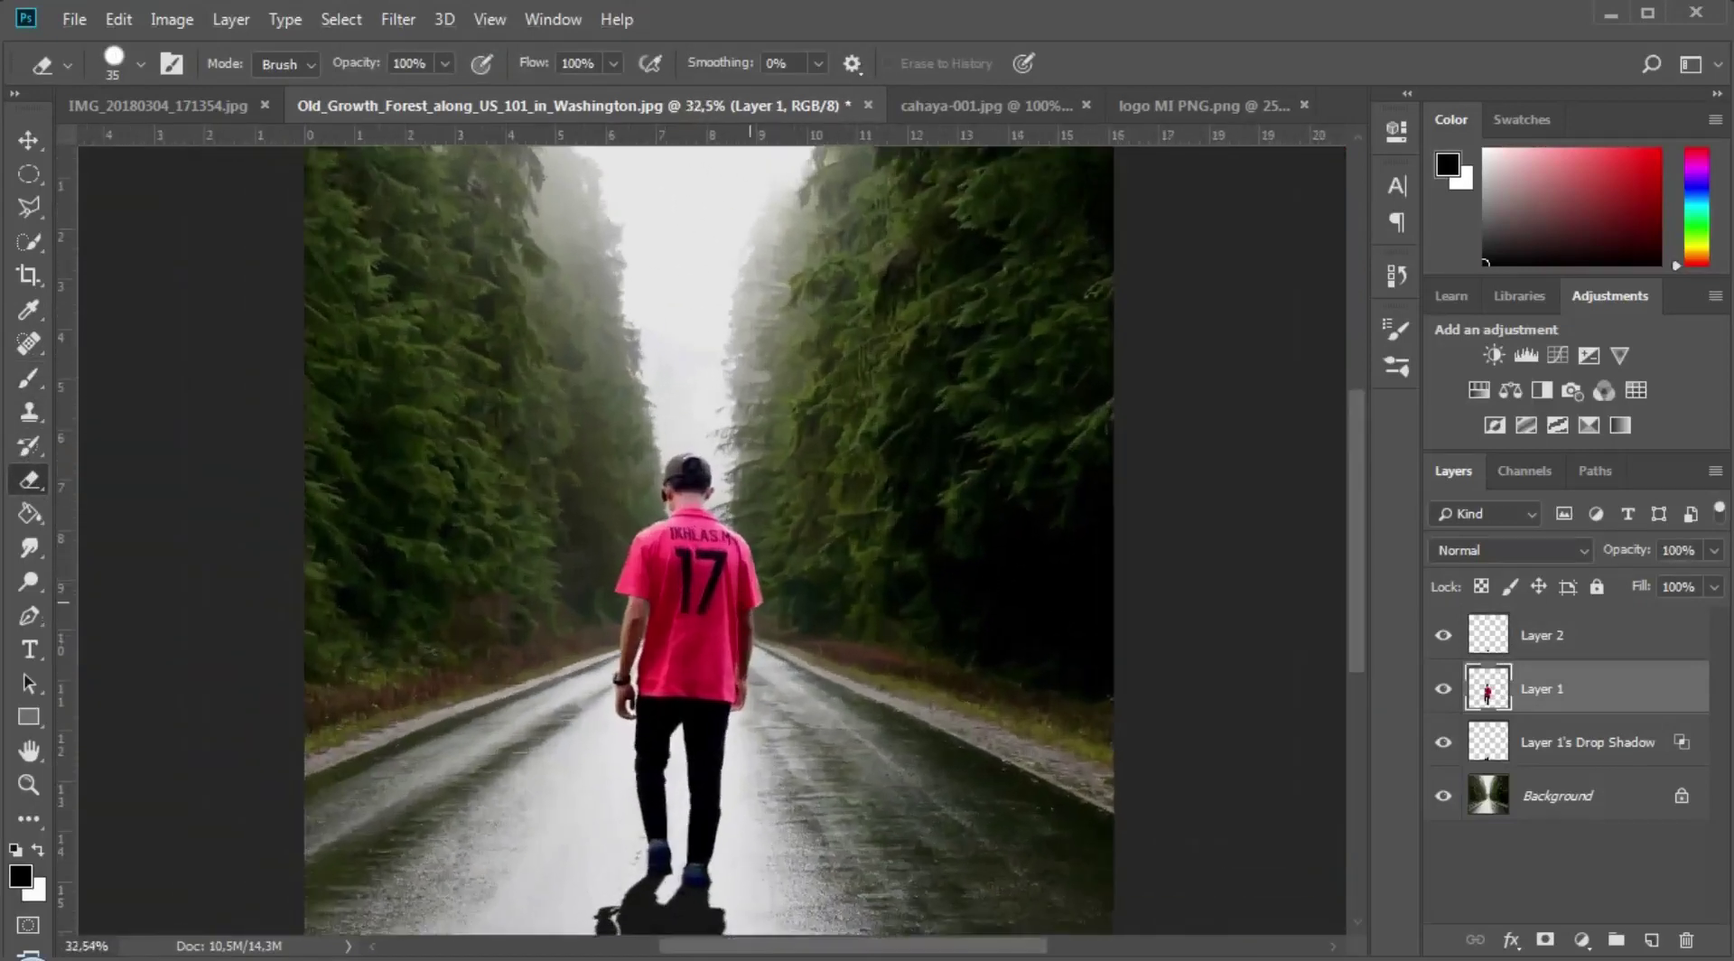
{"action": "scroll", "coordinate": [599, 577], "scroll_direction": "up", "scroll_amount": 3}
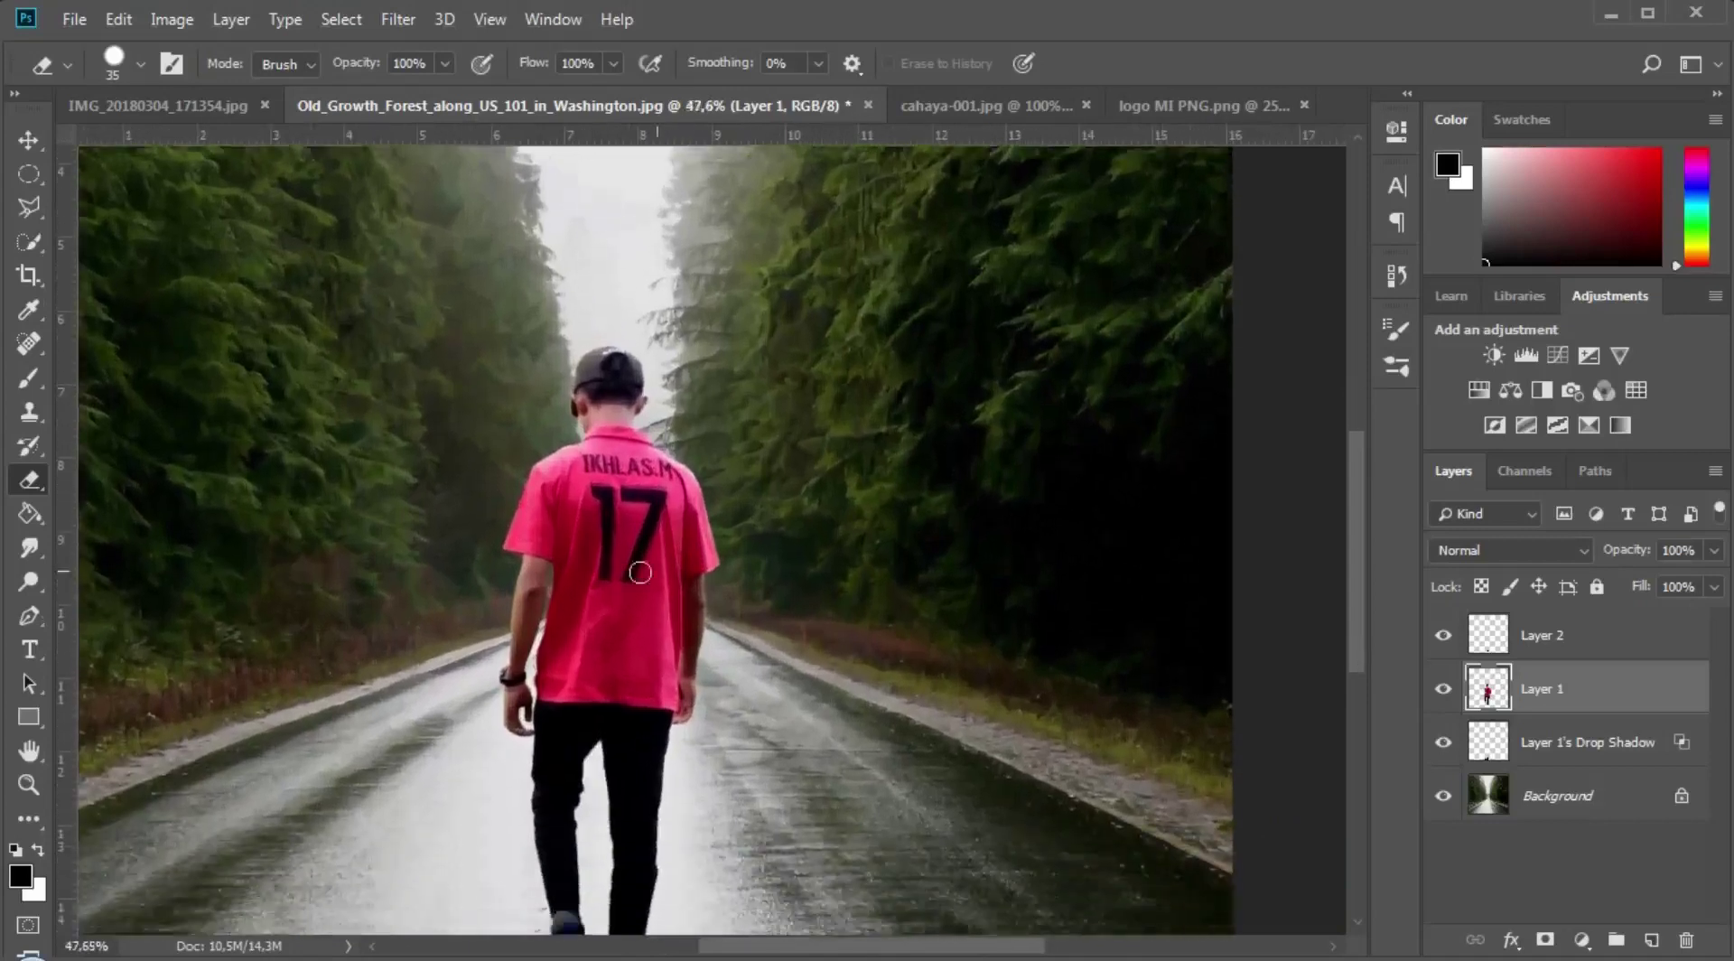
{"action": "key", "text": "ctrl+minus"}
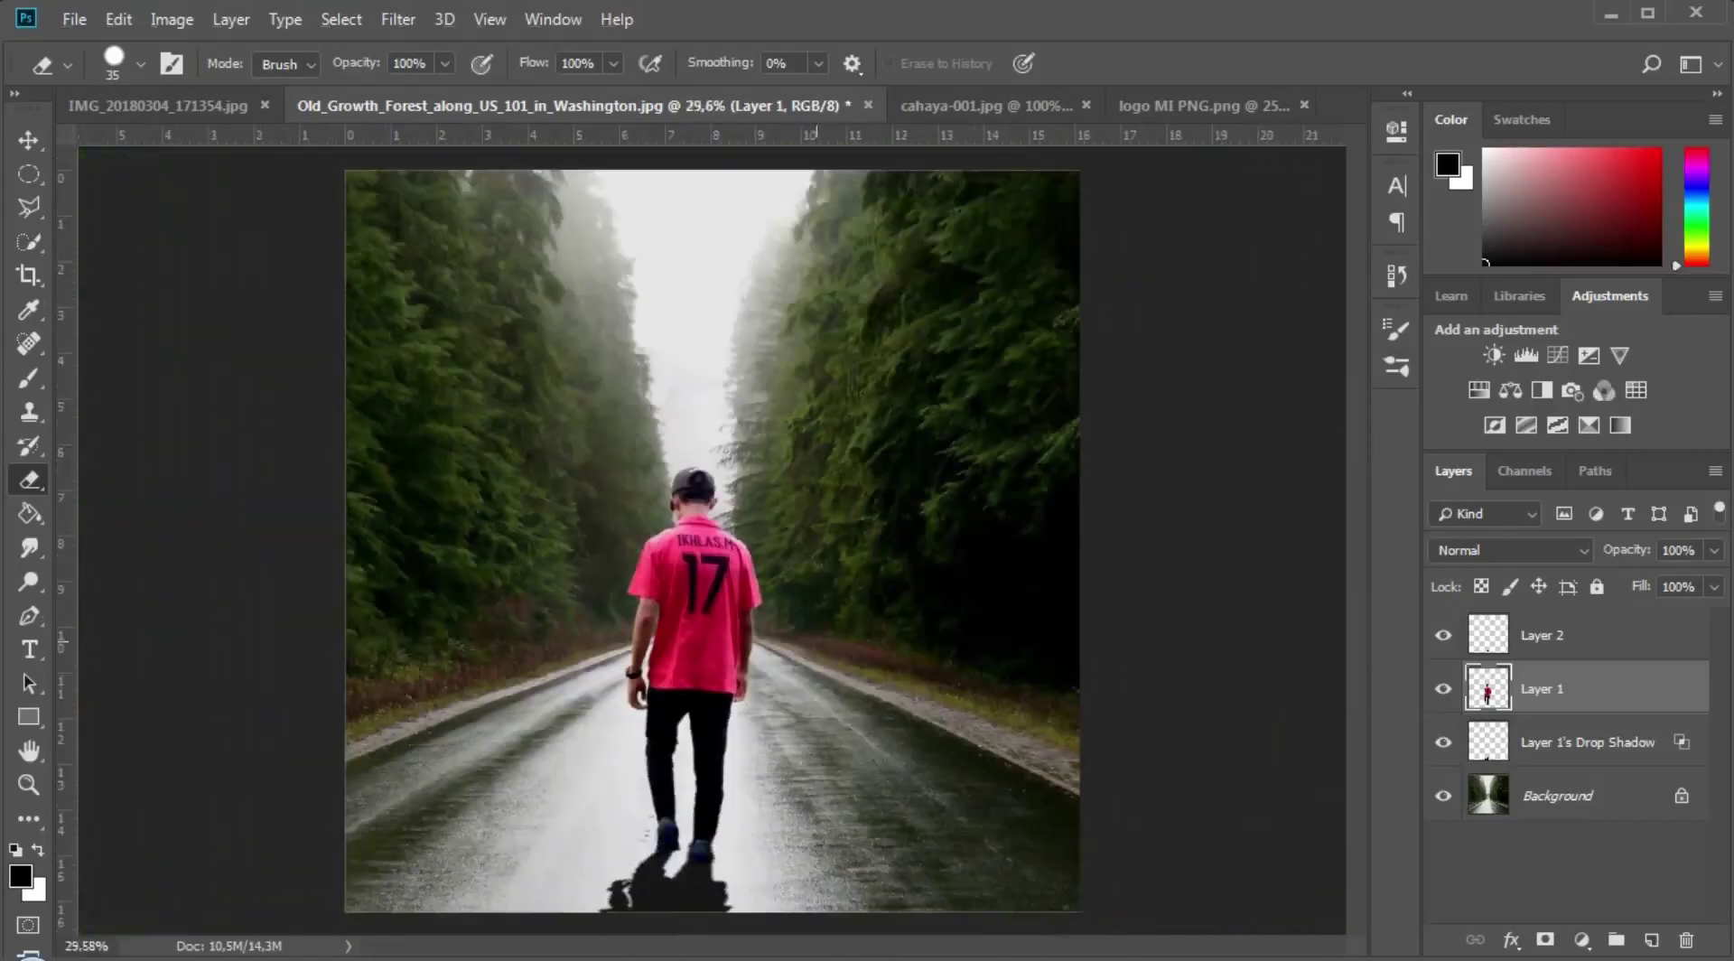
Step: Start a Tilt-Shift blur on the Background layer and move its focus centre down to the shadow below the feet
{"action": "left_click", "coordinate": [1606, 808]}
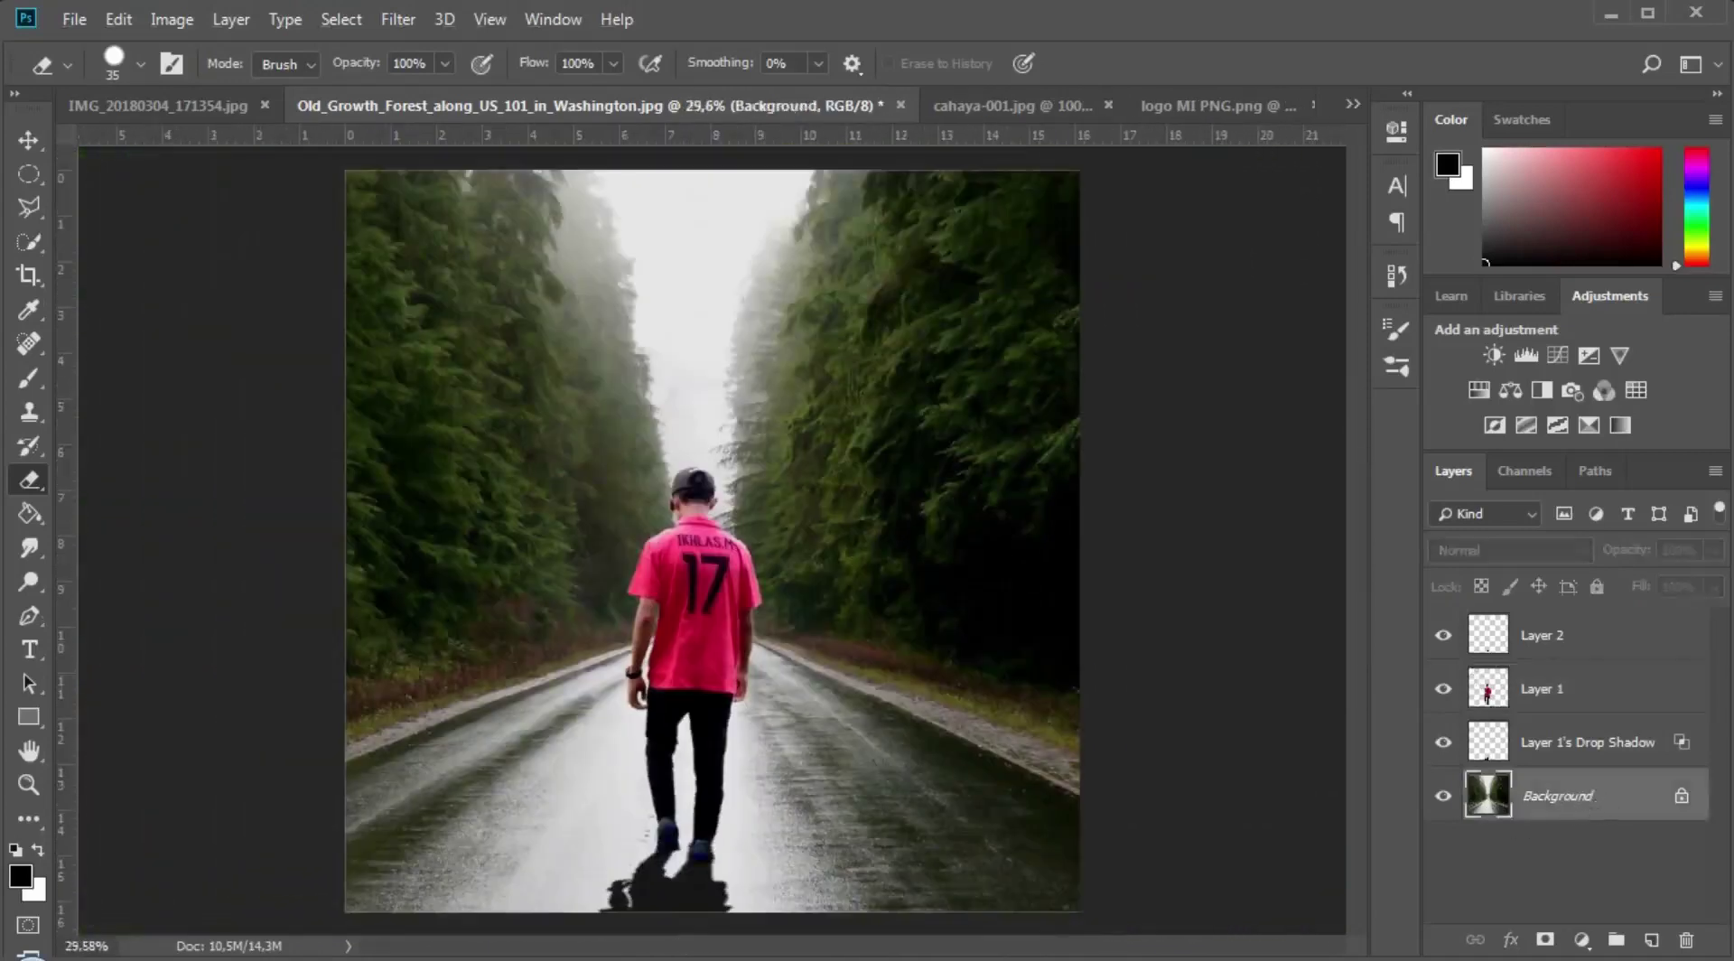
{"action": "left_click", "coordinate": [425, 15]}
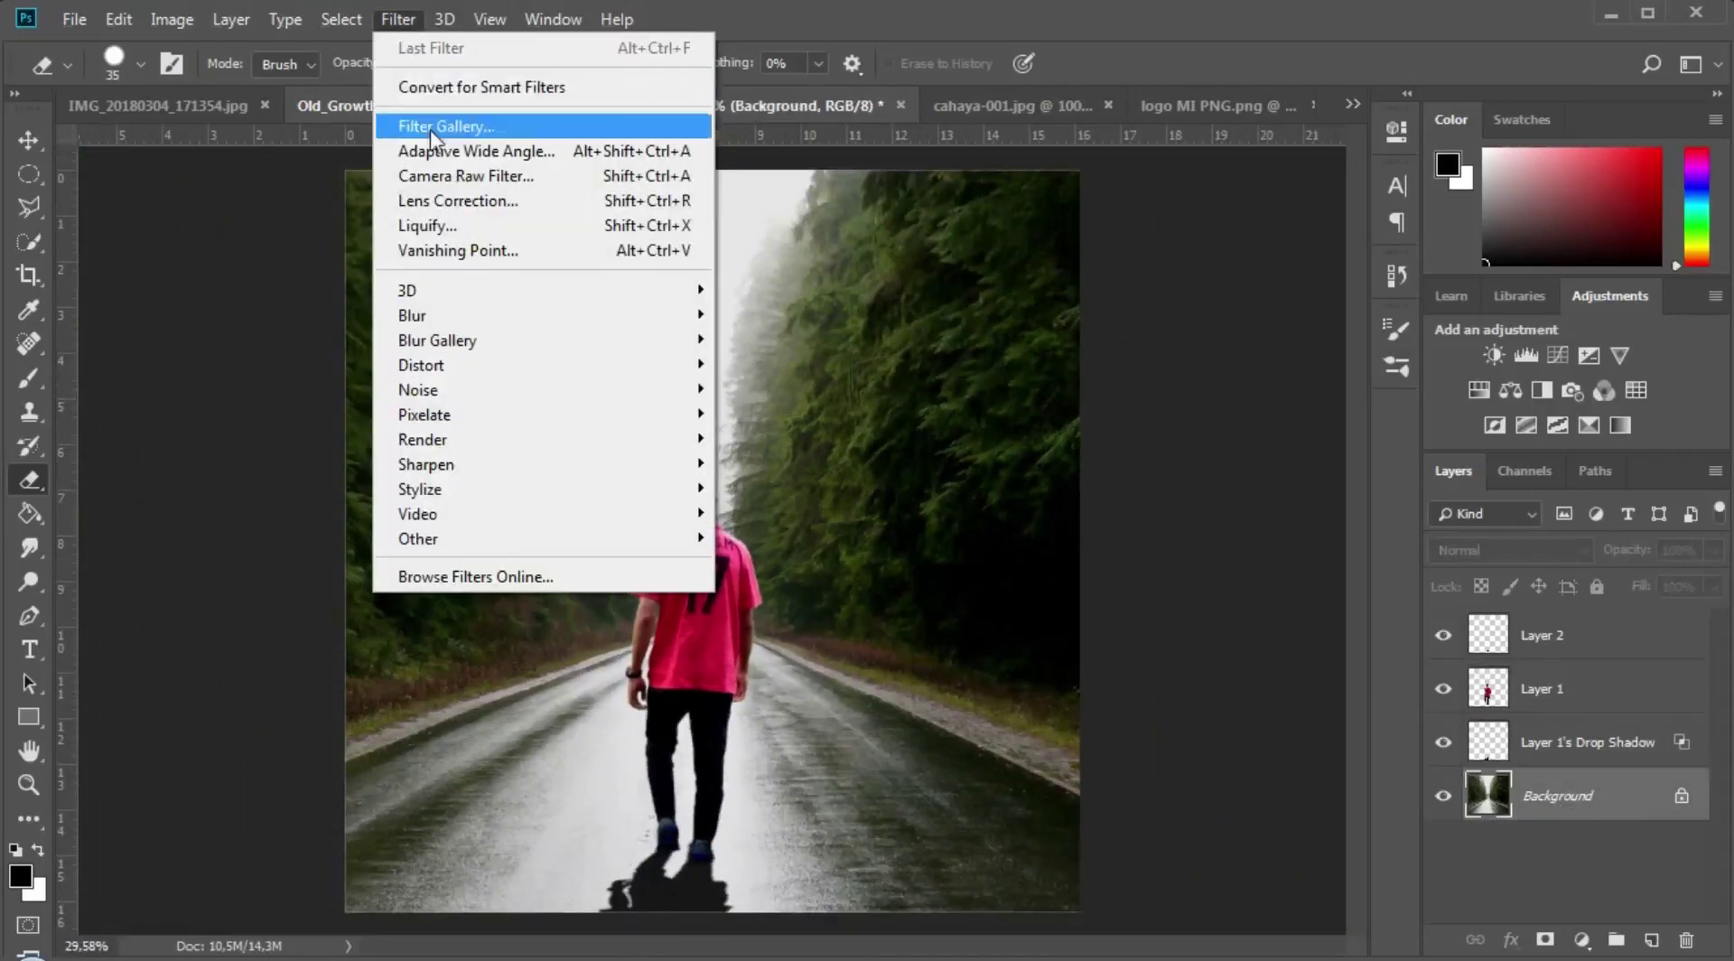
{"action": "mouse_move", "coordinate": [582, 321]}
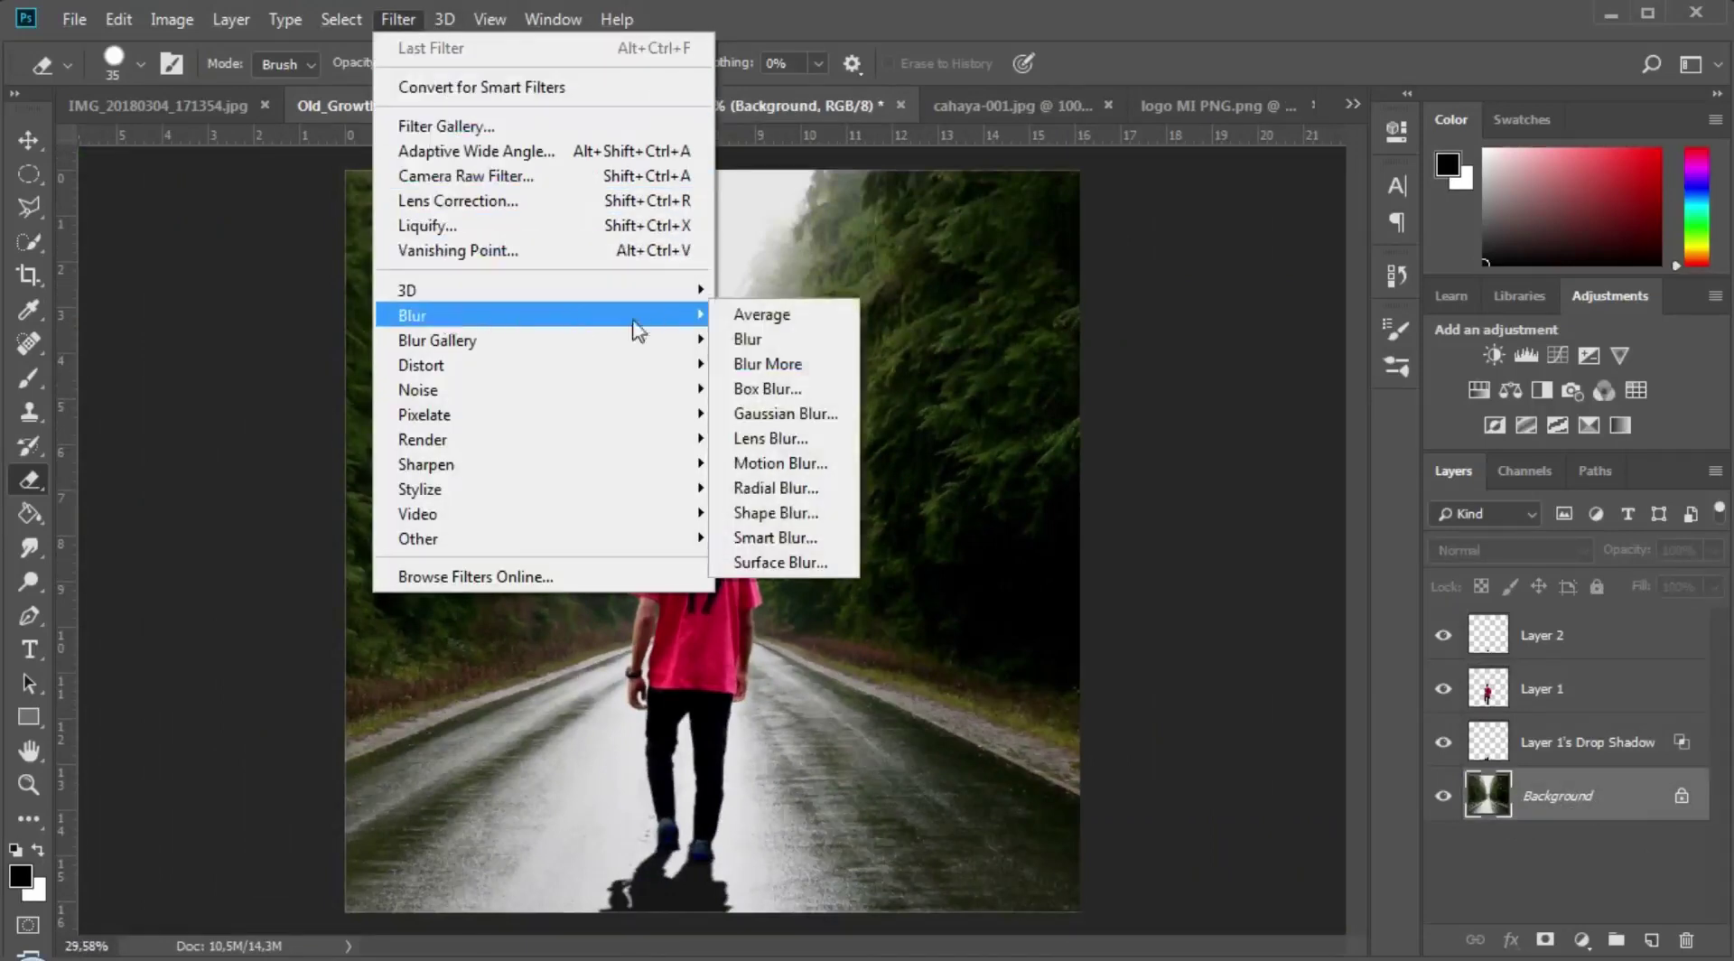
{"action": "mouse_move", "coordinate": [646, 341]}
{"action": "left_click", "coordinate": [775, 388]}
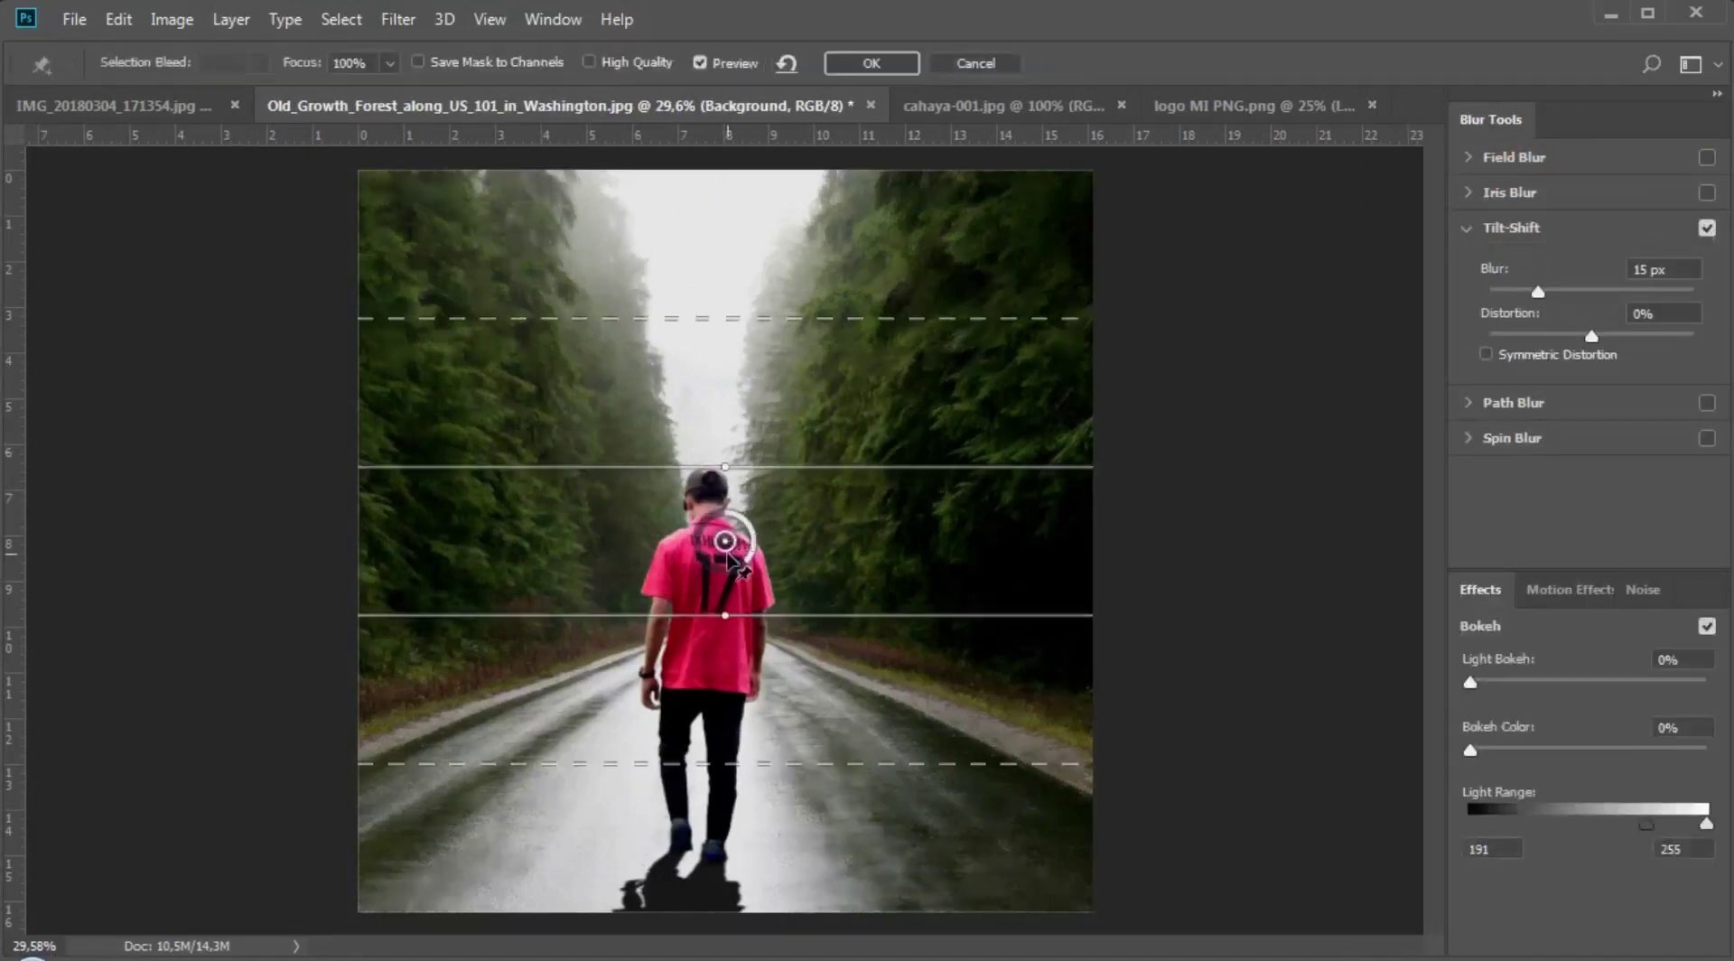
{"action": "left_click_drag", "start_coordinate": [725, 541], "coordinate": [717, 903]}
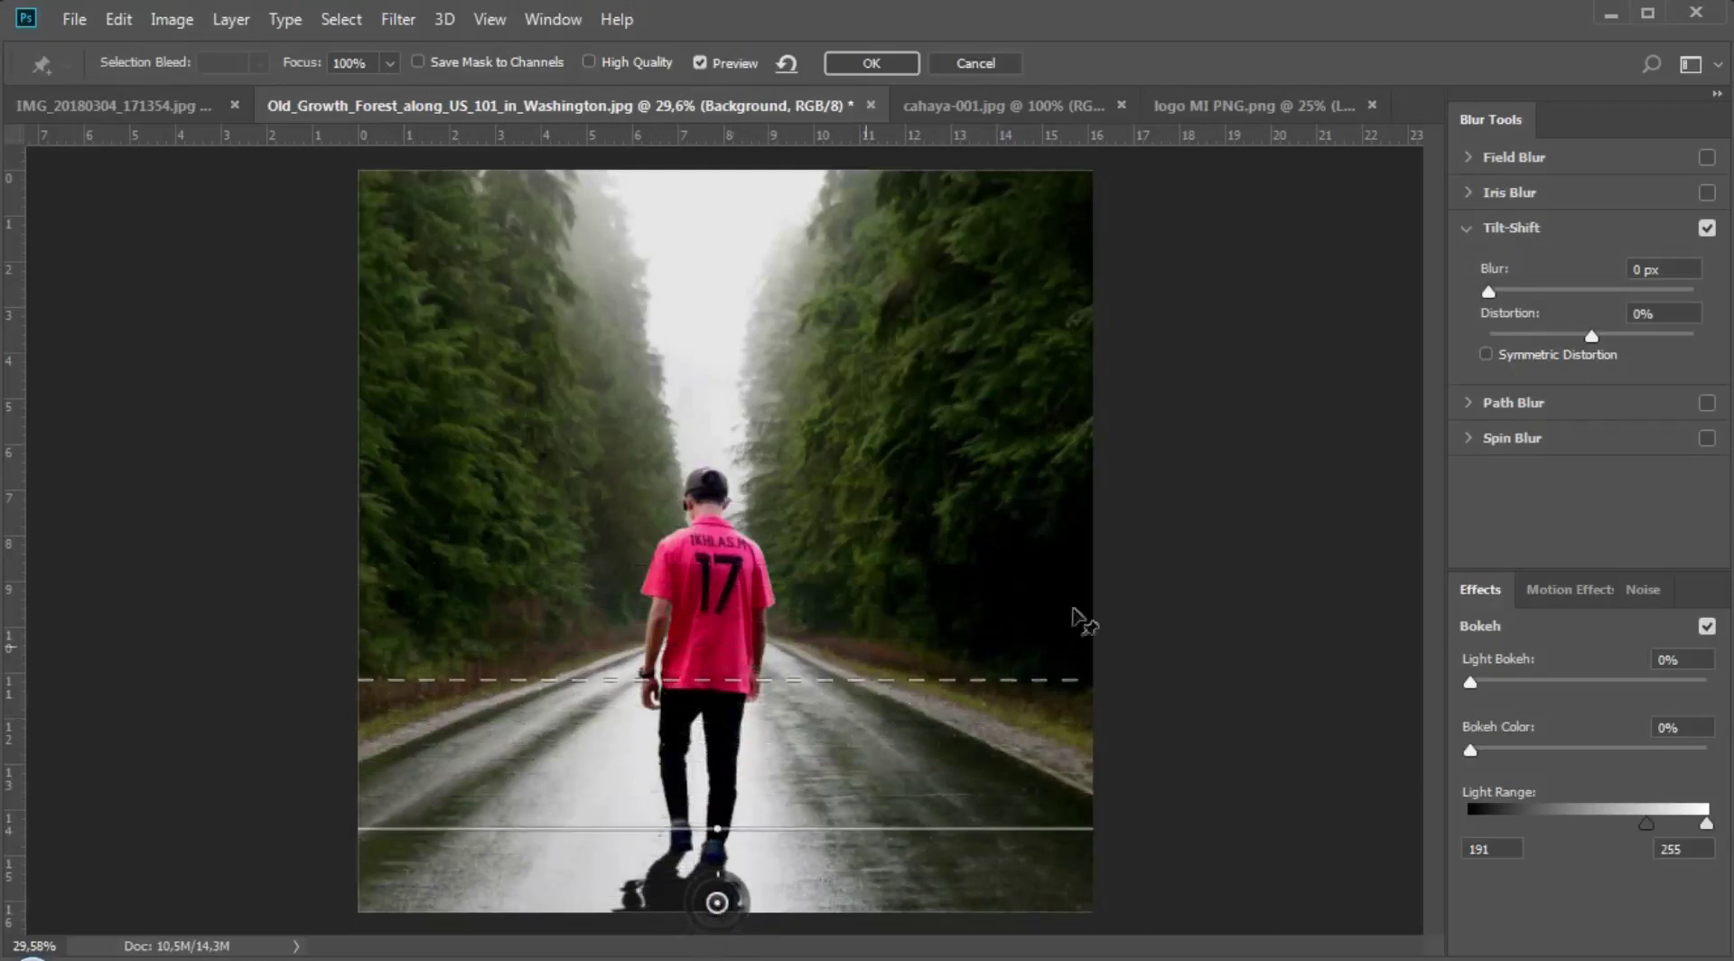
Step: Set the Tilt-Shift blur to about 11 px, move the focus centre just below the photo's lower edge, and apply it
{"action": "left_click", "coordinate": [1496, 296]}
{"action": "left_click_drag", "start_coordinate": [1536, 294], "coordinate": [1570, 290]}
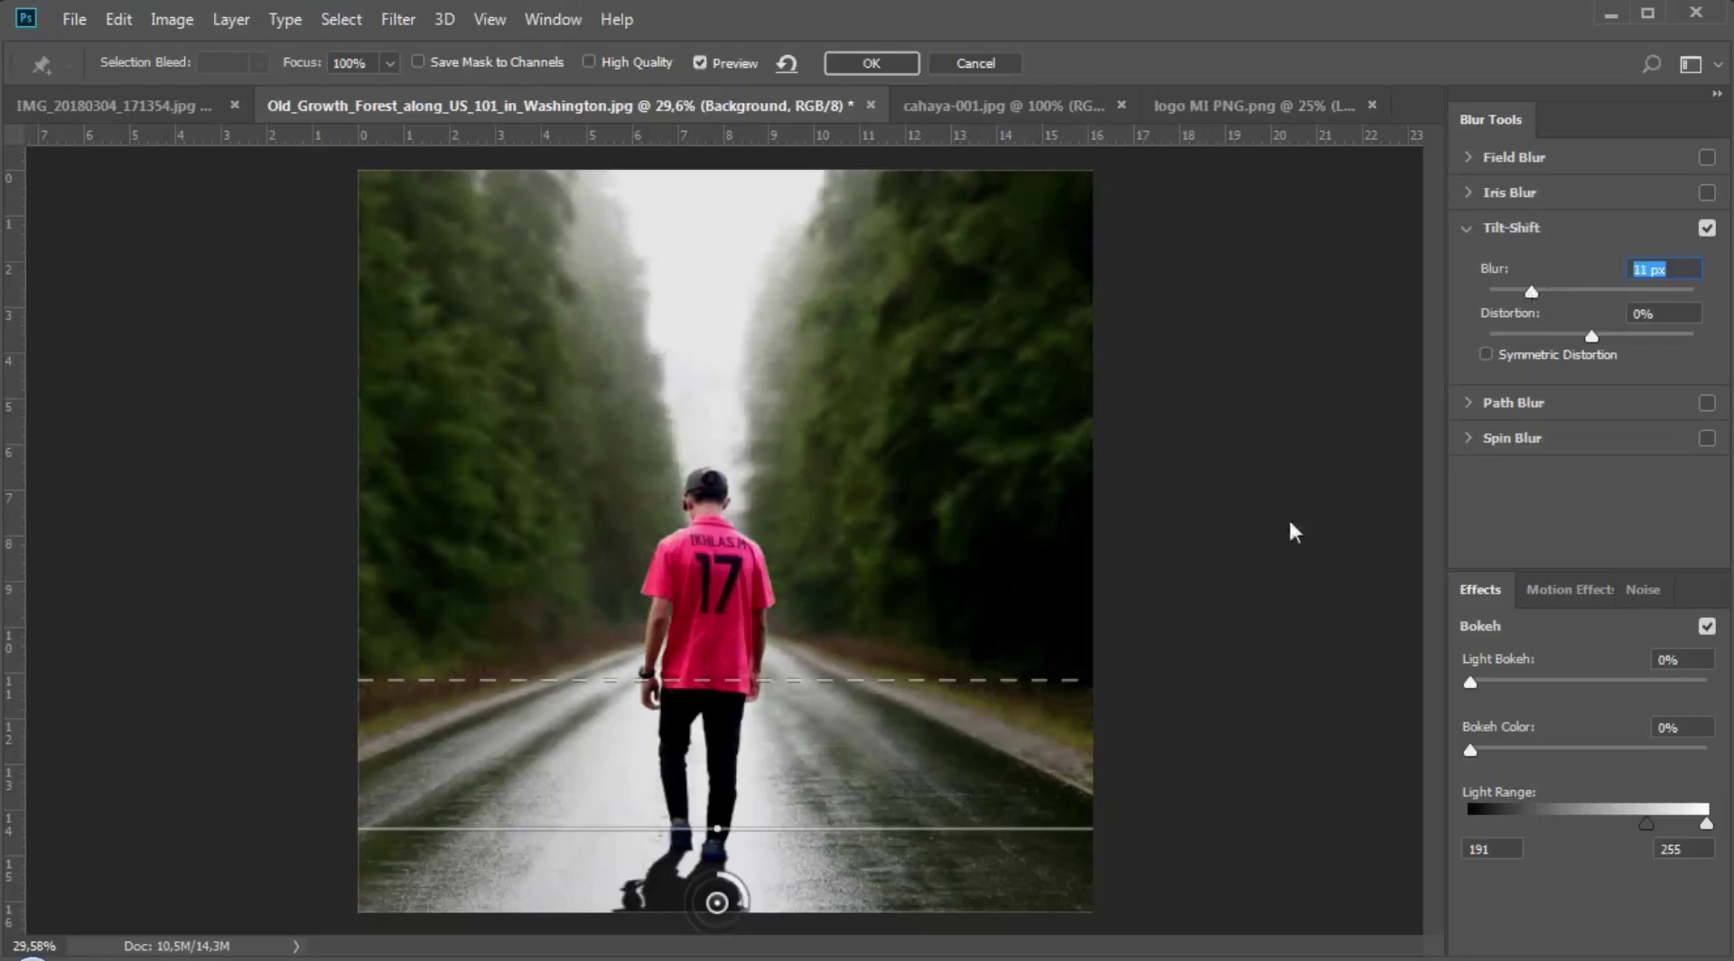
{"action": "left_click_drag", "start_coordinate": [717, 902], "coordinate": [709, 955]}
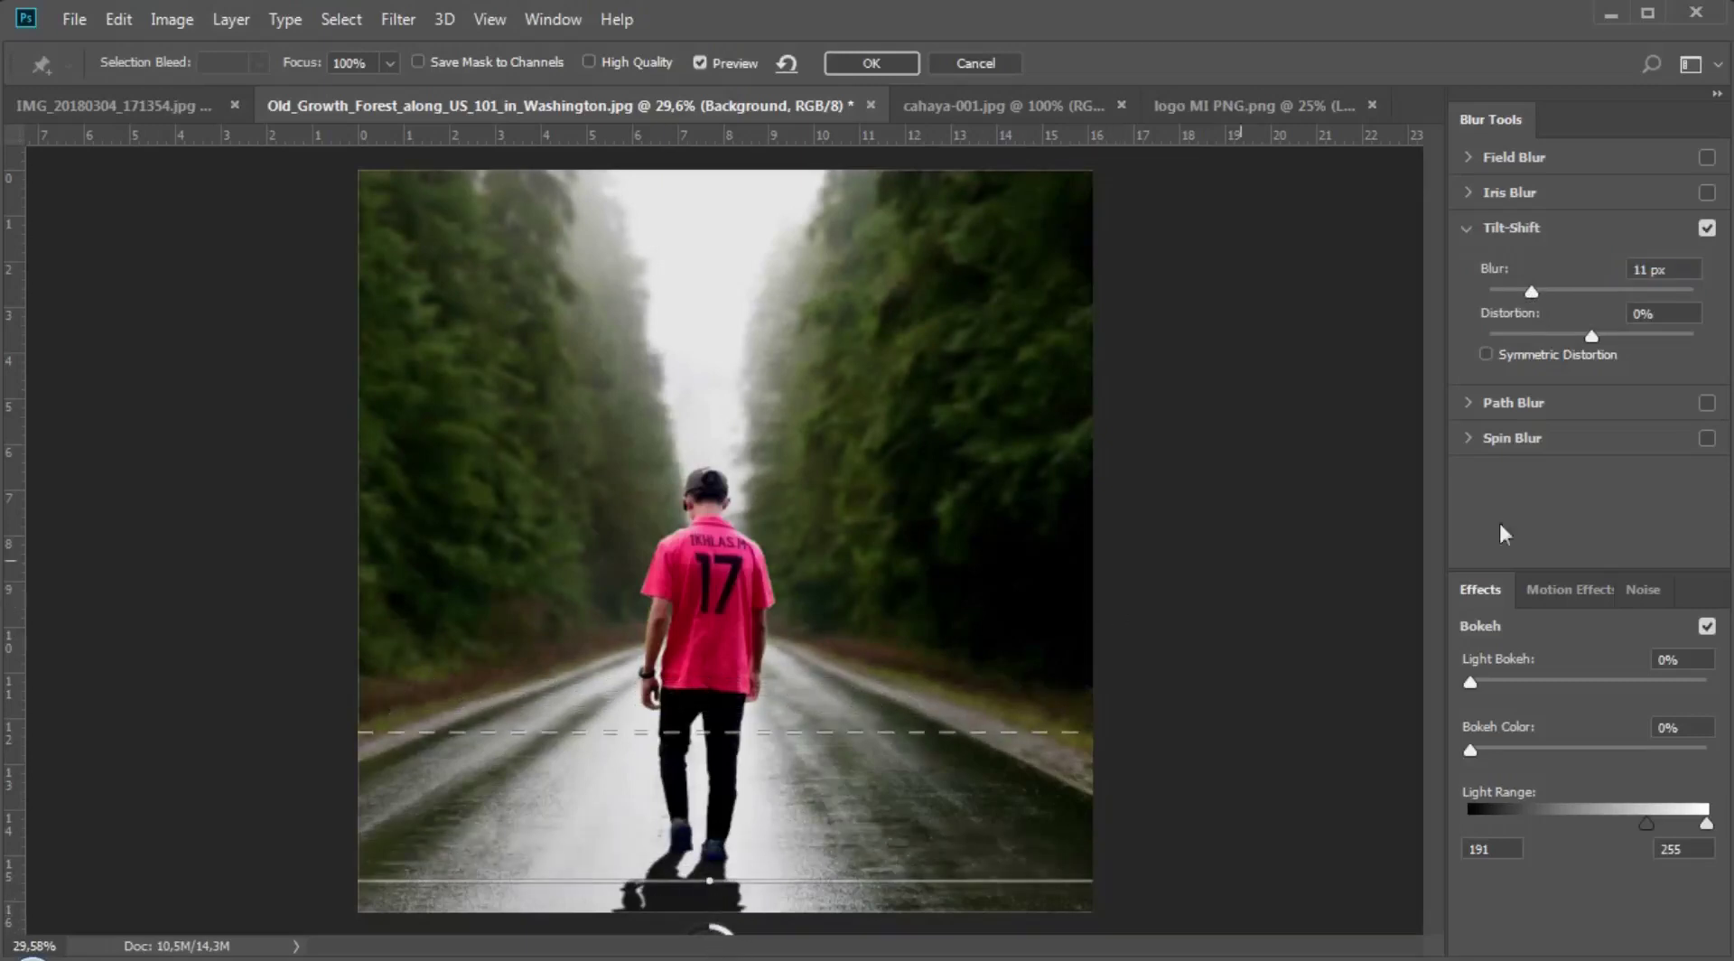
{"action": "left_click_drag", "start_coordinate": [1526, 291], "coordinate": [1523, 293]}
{"action": "left_click_drag", "start_coordinate": [1528, 294], "coordinate": [1533, 293]}
{"action": "left_click", "coordinate": [888, 70]}
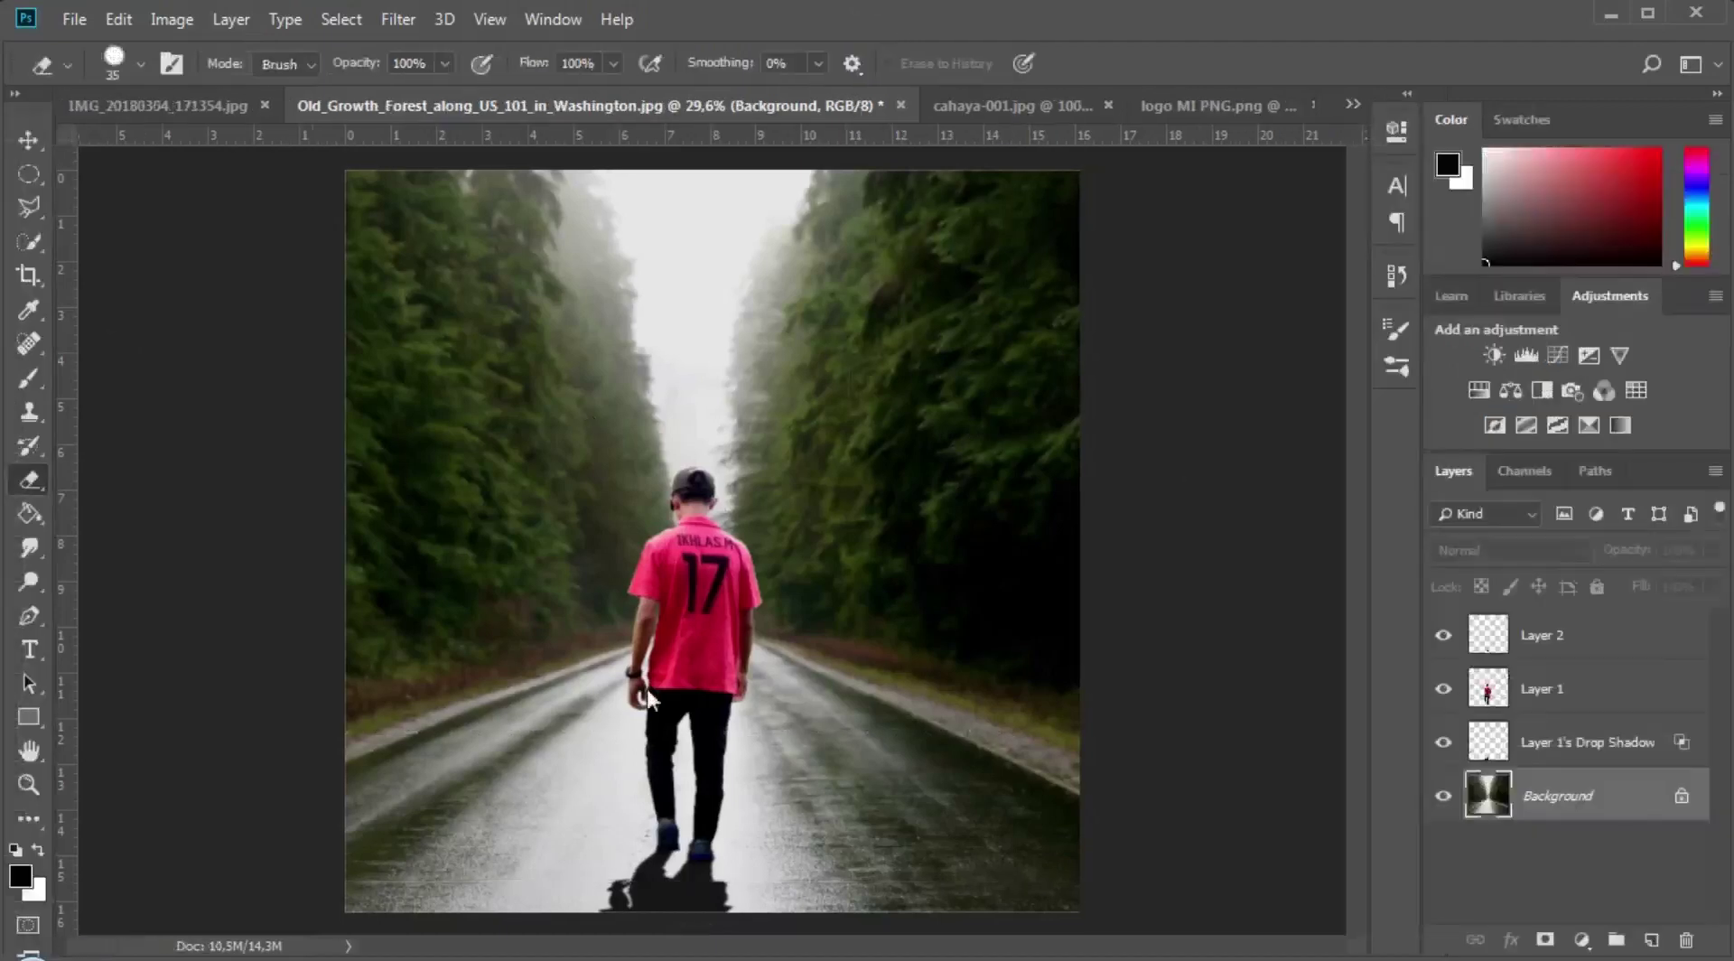
Step: Add a new empty layer above Layer 2
{"action": "key", "text": "l"}
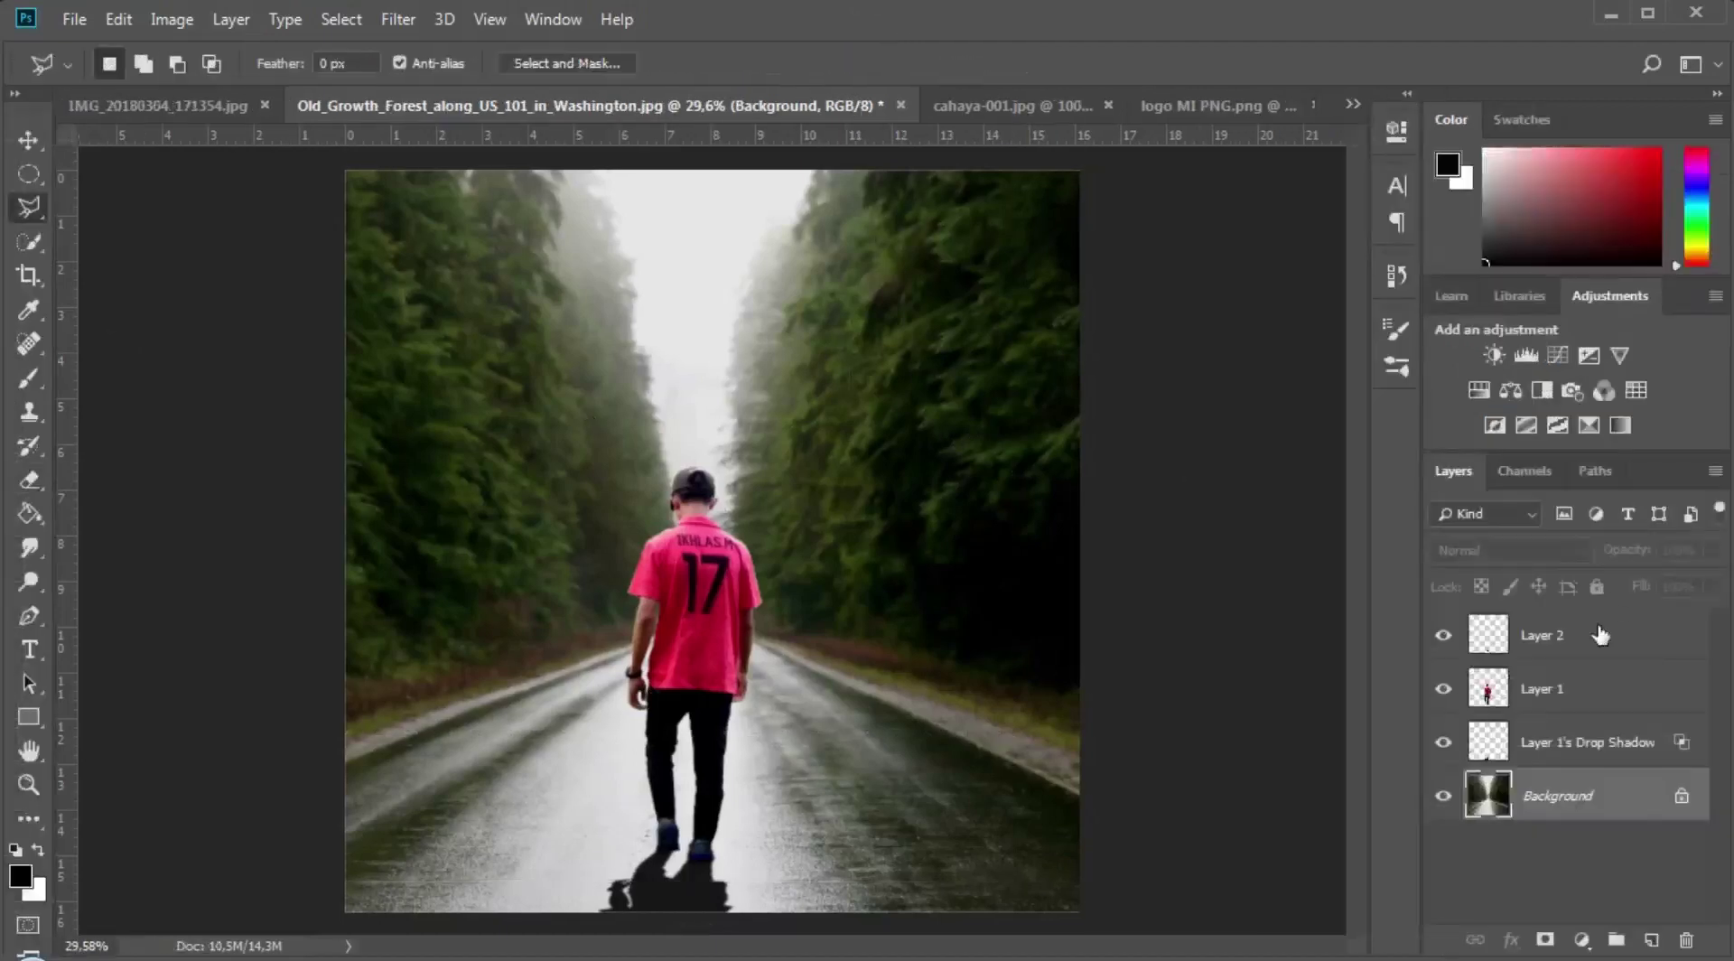
{"action": "left_click", "coordinate": [1599, 634]}
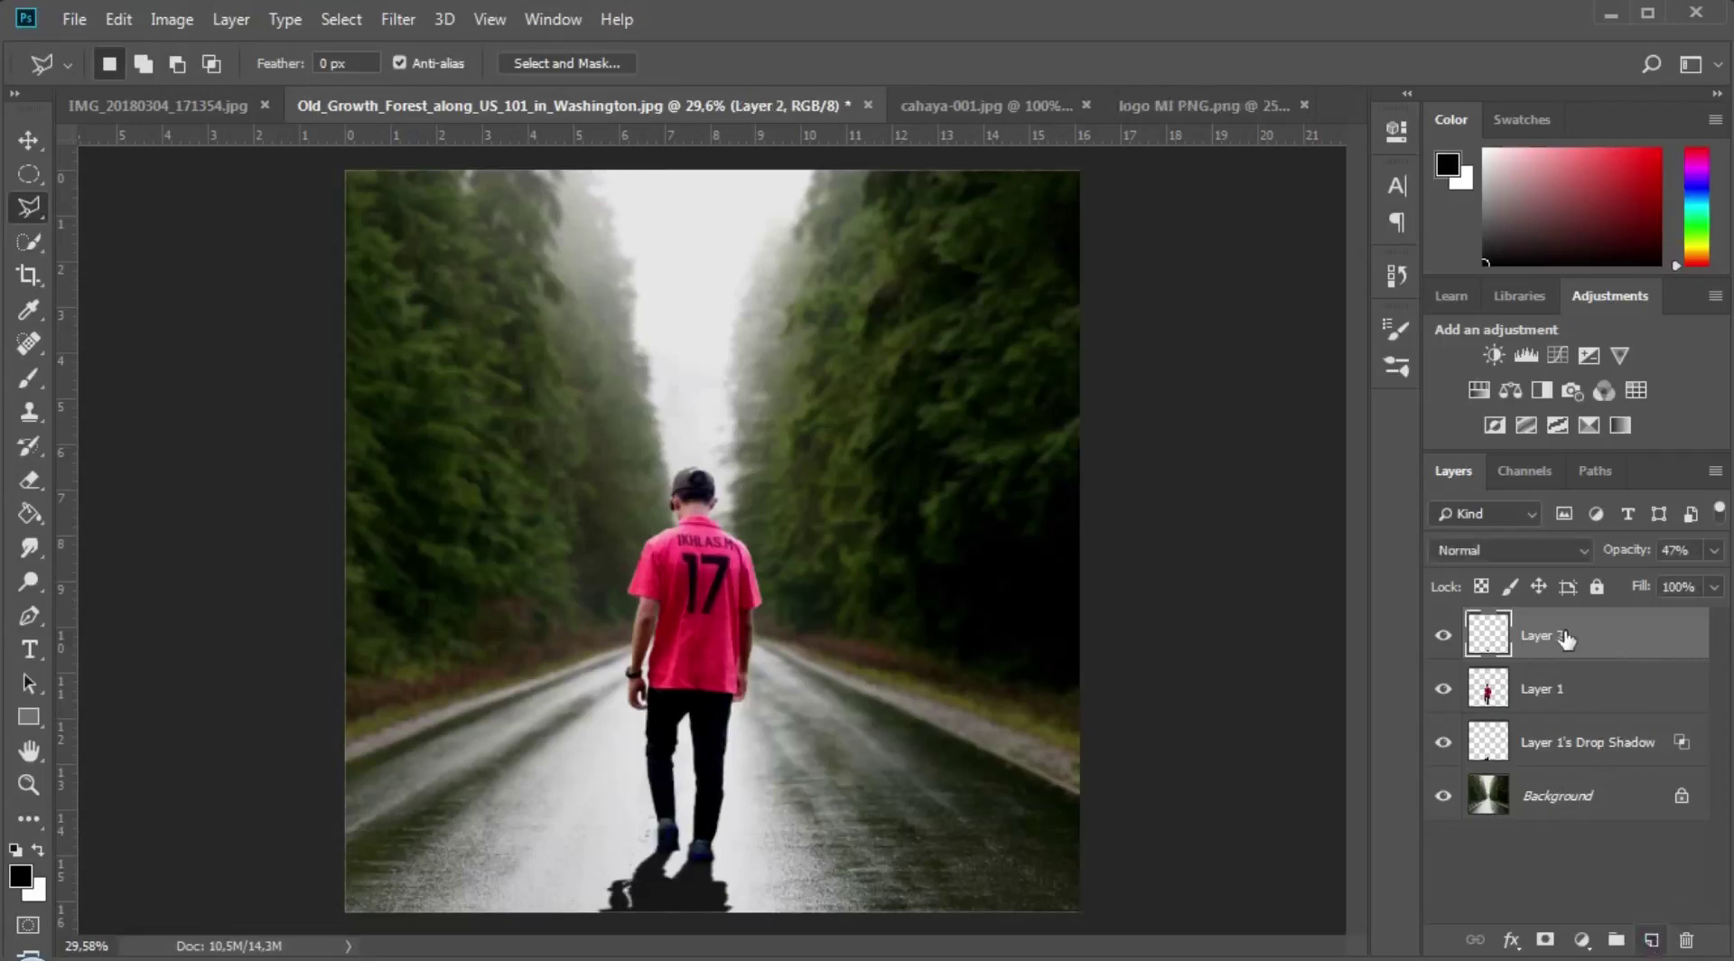
{"action": "left_click", "coordinate": [1638, 939]}
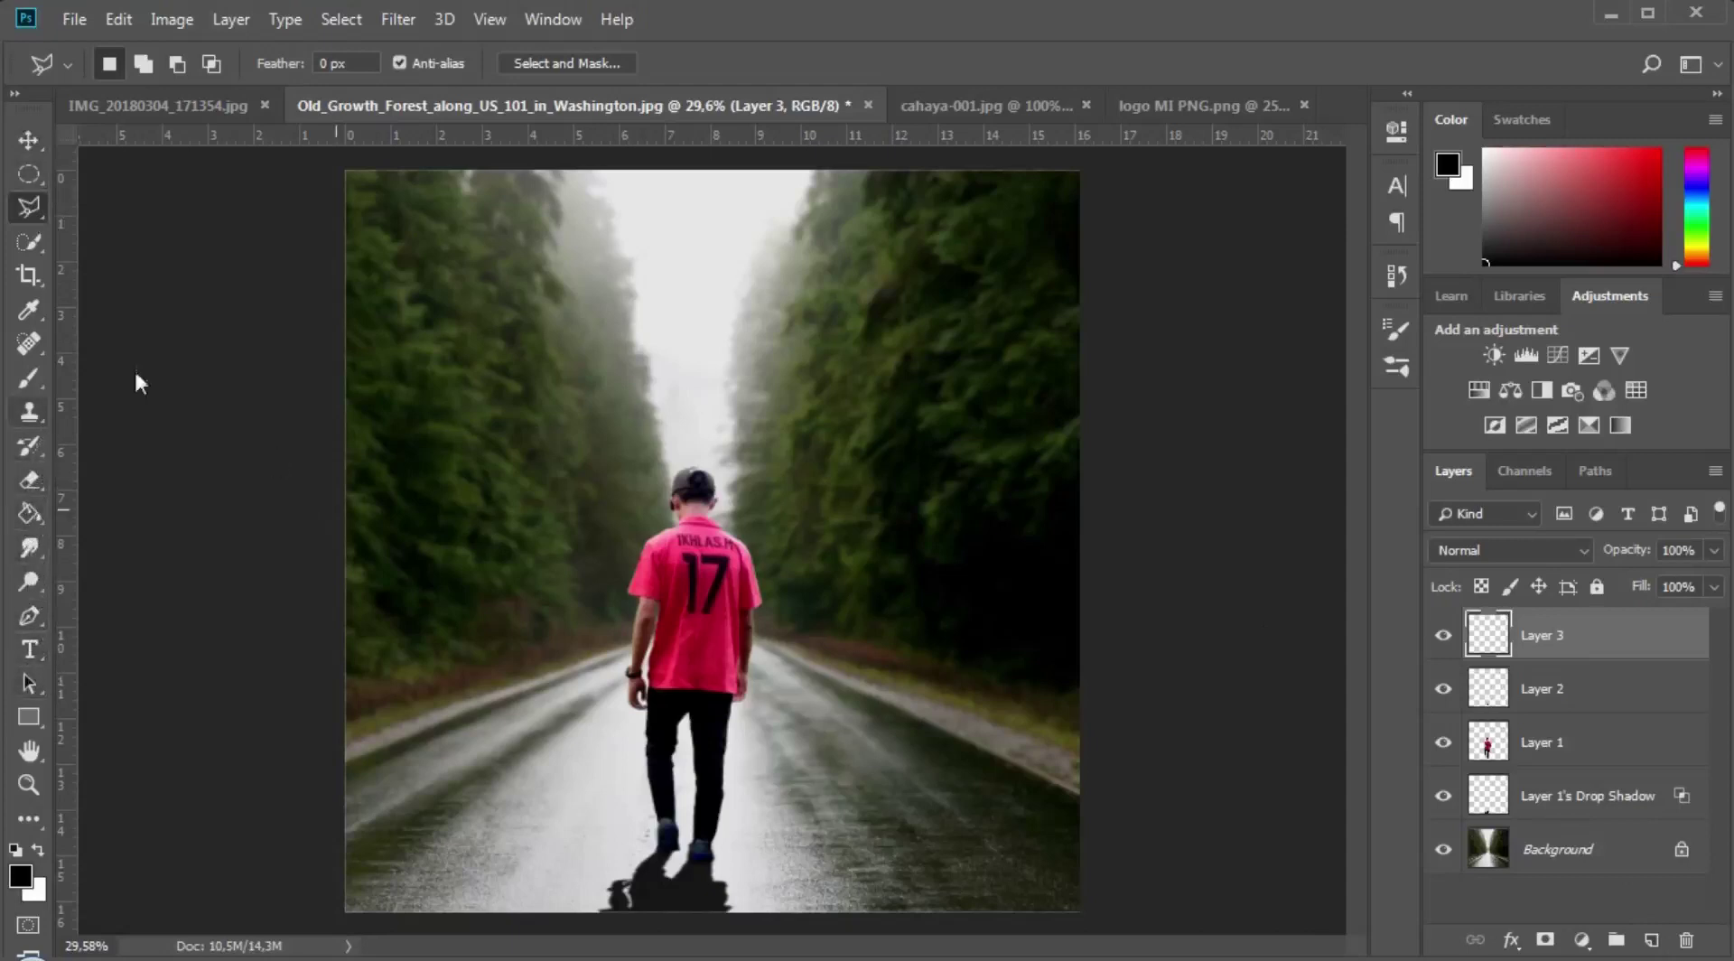
Step: Choose the Rain 3 preset from the 20 Rain PS Brushes set for the Brush tool
{"action": "left_click", "coordinate": [29, 378]}
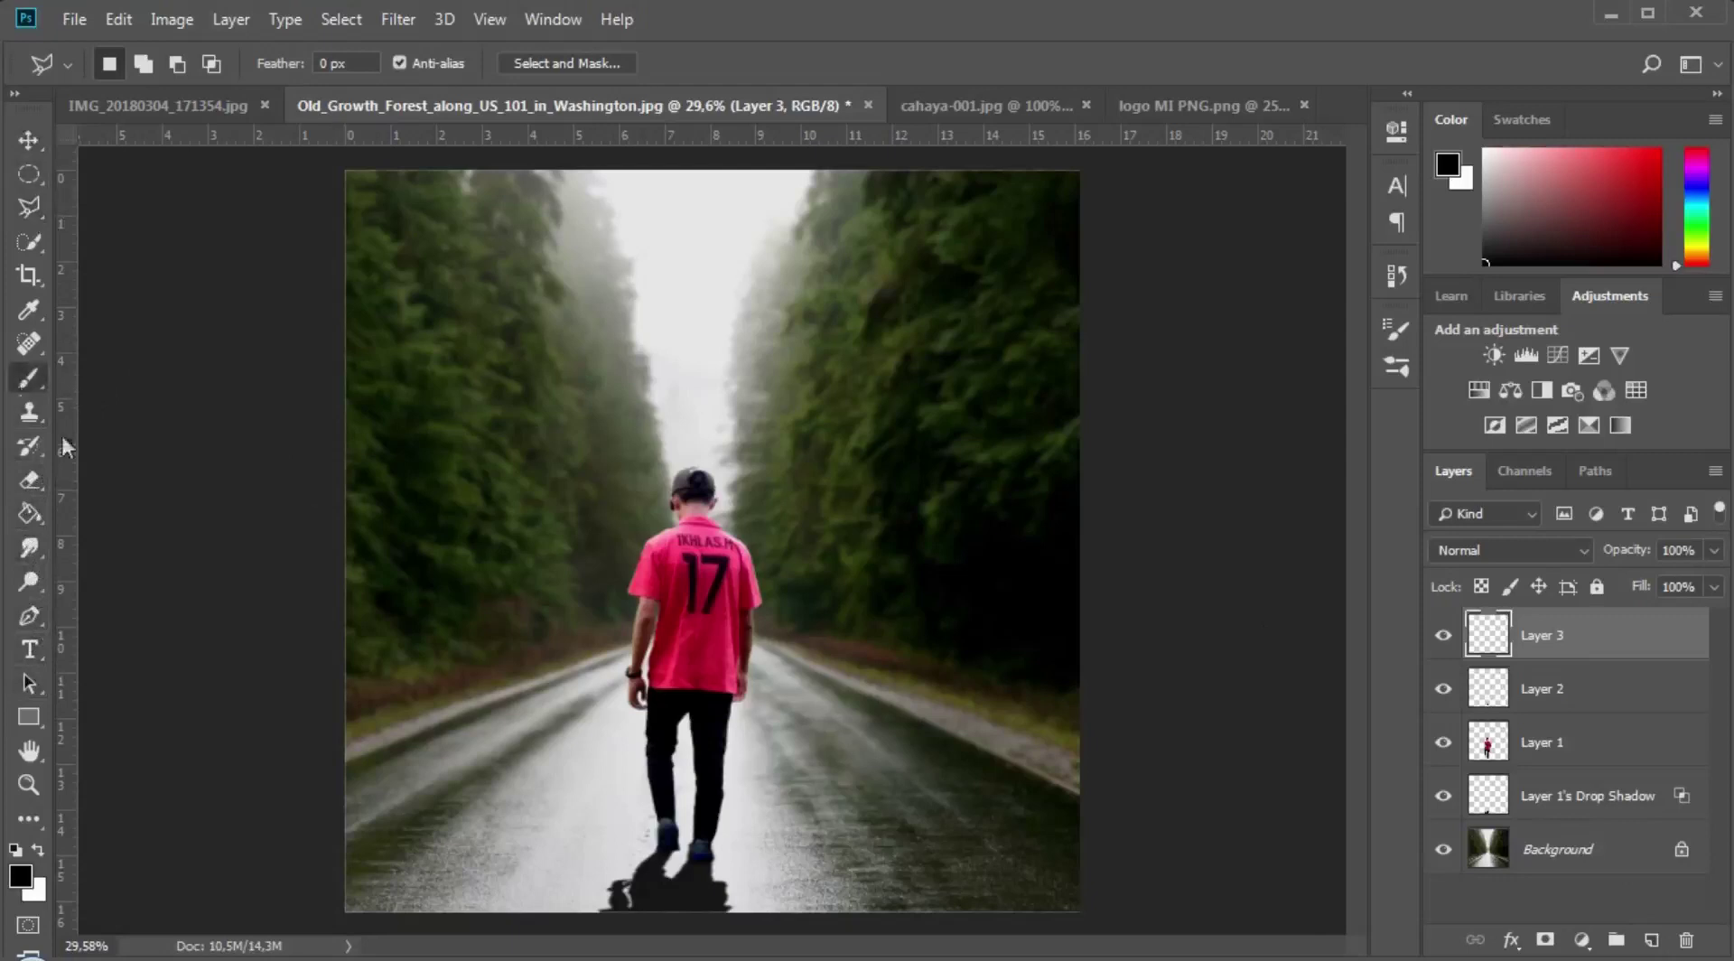
{"action": "right_click", "coordinate": [826, 398]}
{"action": "mouse_move", "coordinate": [1138, 728]}
{"action": "left_mouse_down"}
{"action": "mouse_move", "coordinate": [1136, 687]}
{"action": "mouse_move", "coordinate": [1141, 699]}
{"action": "mouse_move", "coordinate": [1030, 752]}
{"action": "left_mouse_up"}
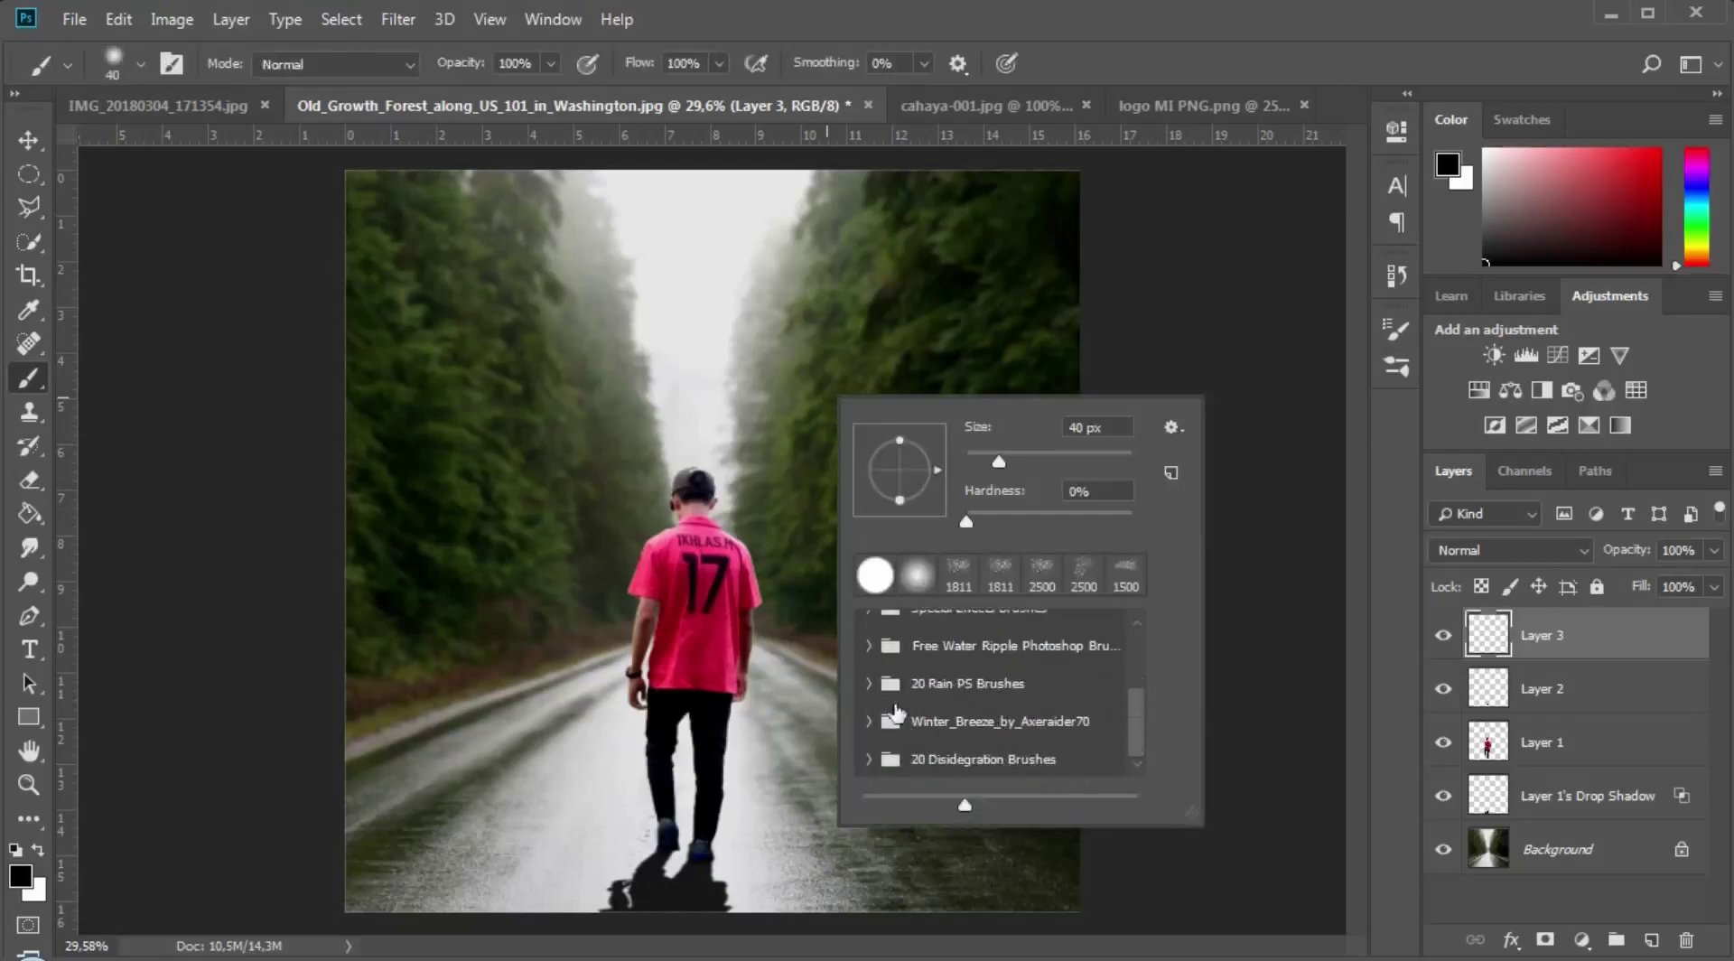
{"action": "left_click", "coordinate": [870, 684]}
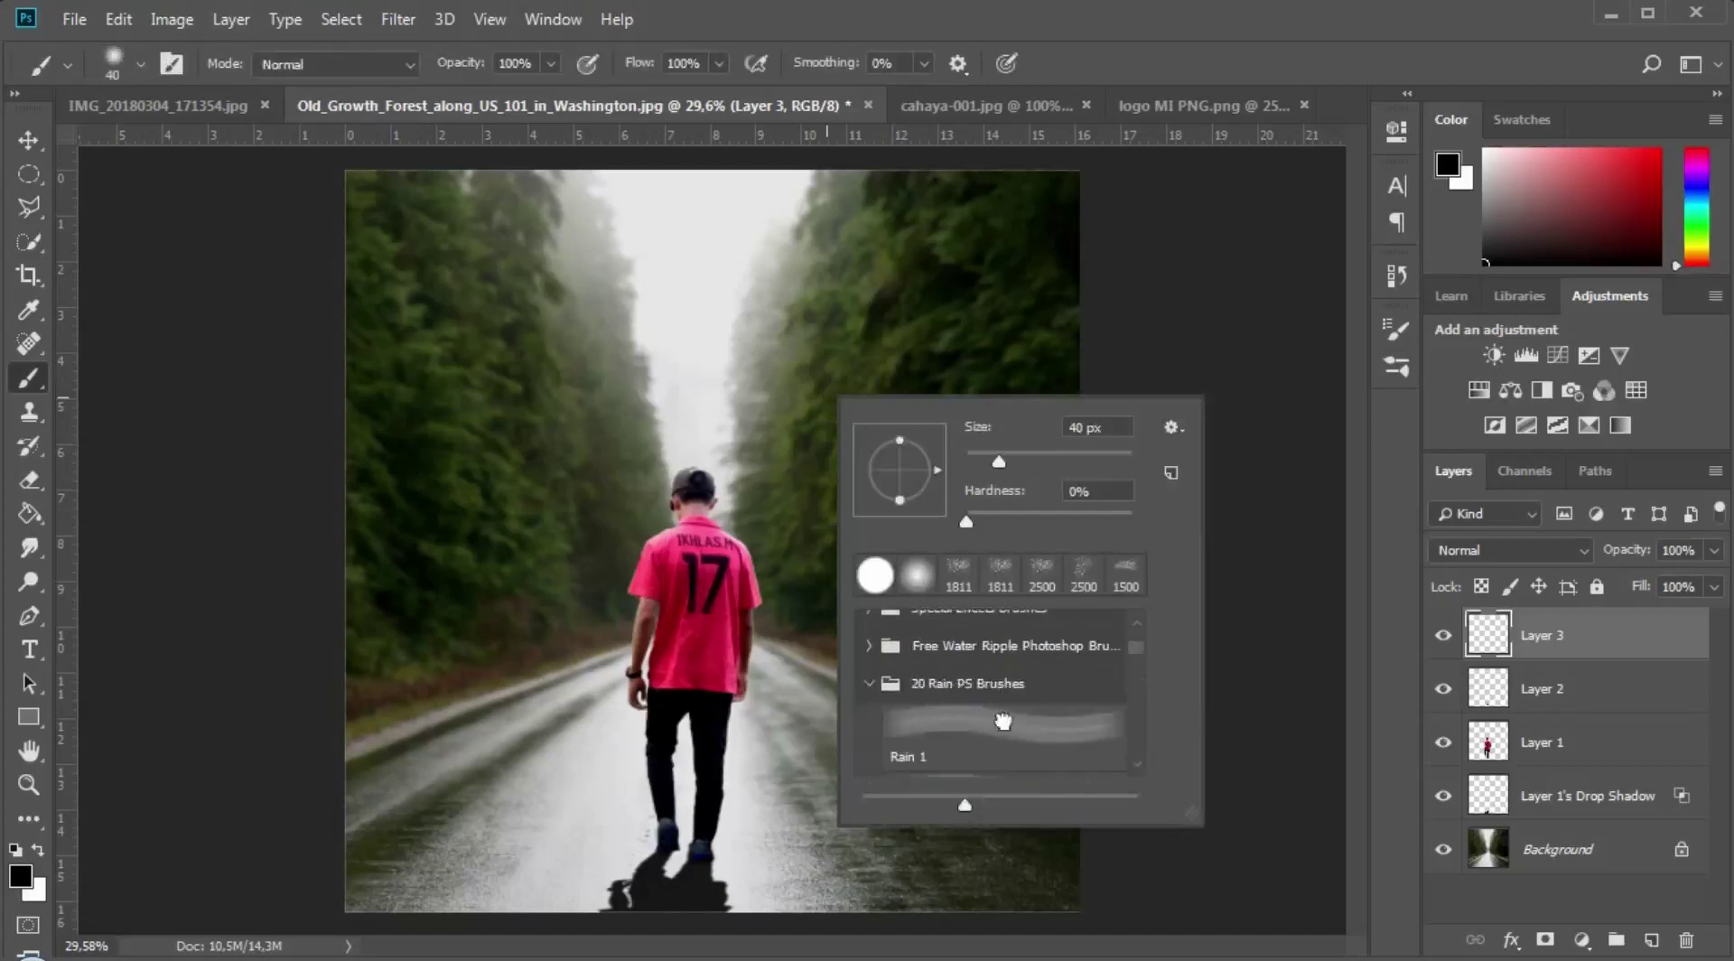
{"action": "left_click", "coordinate": [1061, 720]}
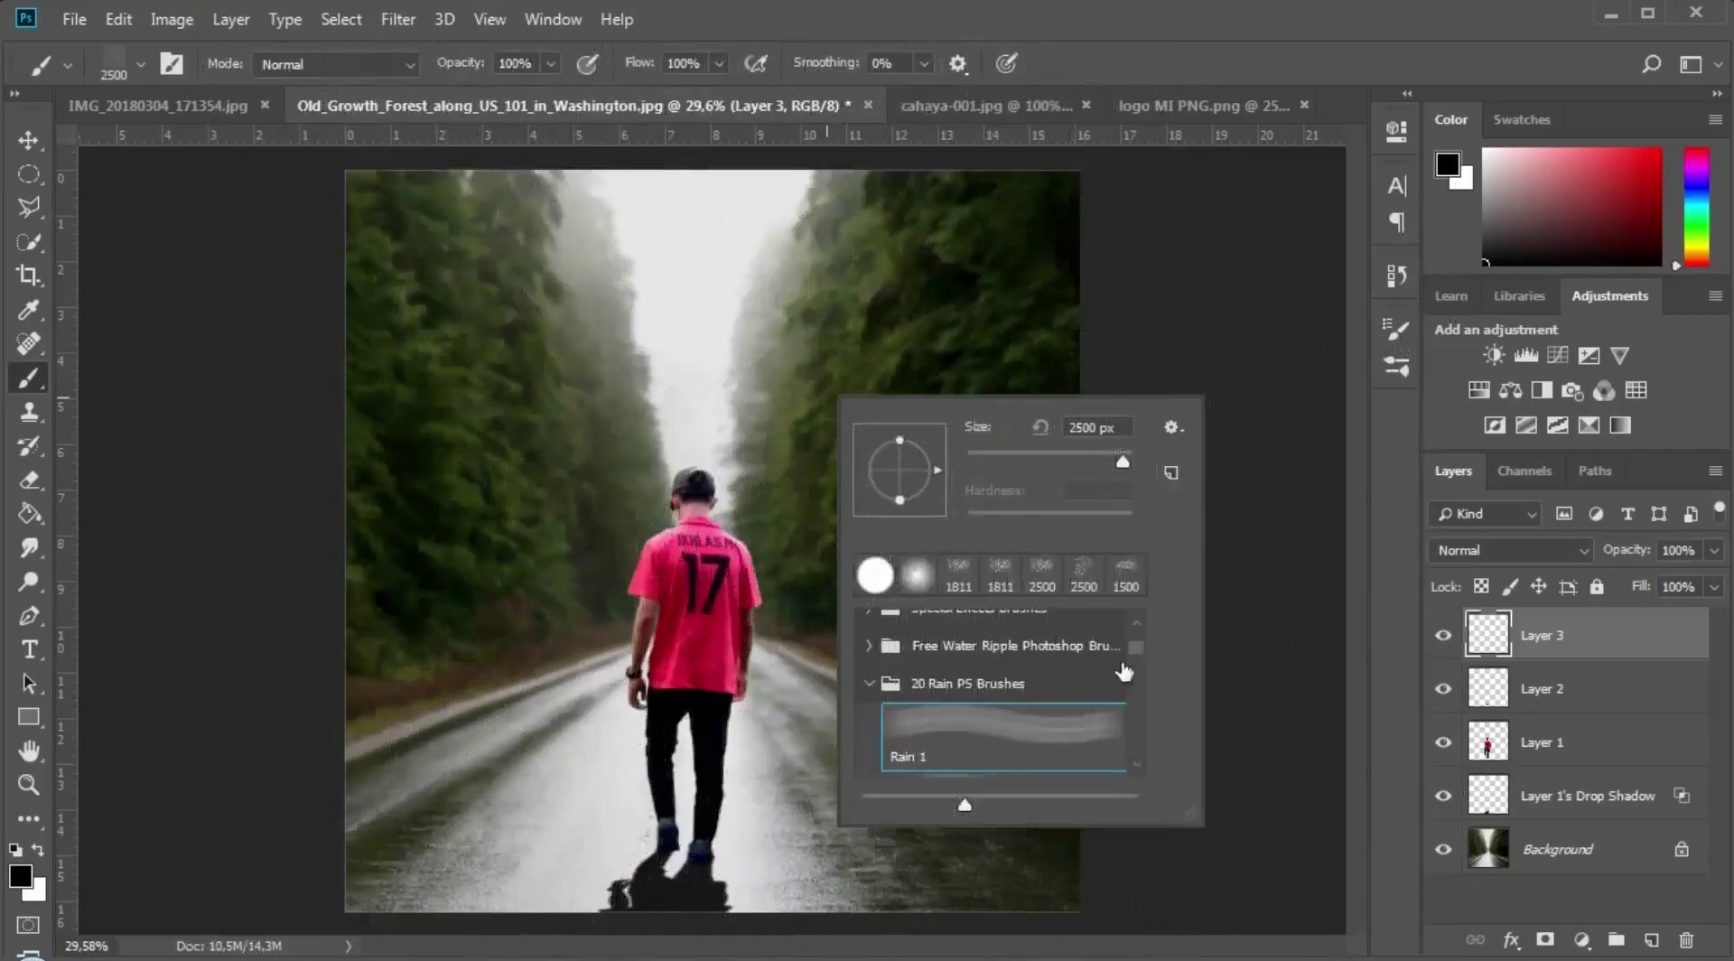
{"action": "scroll", "coordinate": [1066, 763], "scroll_direction": "down", "scroll_amount": 1}
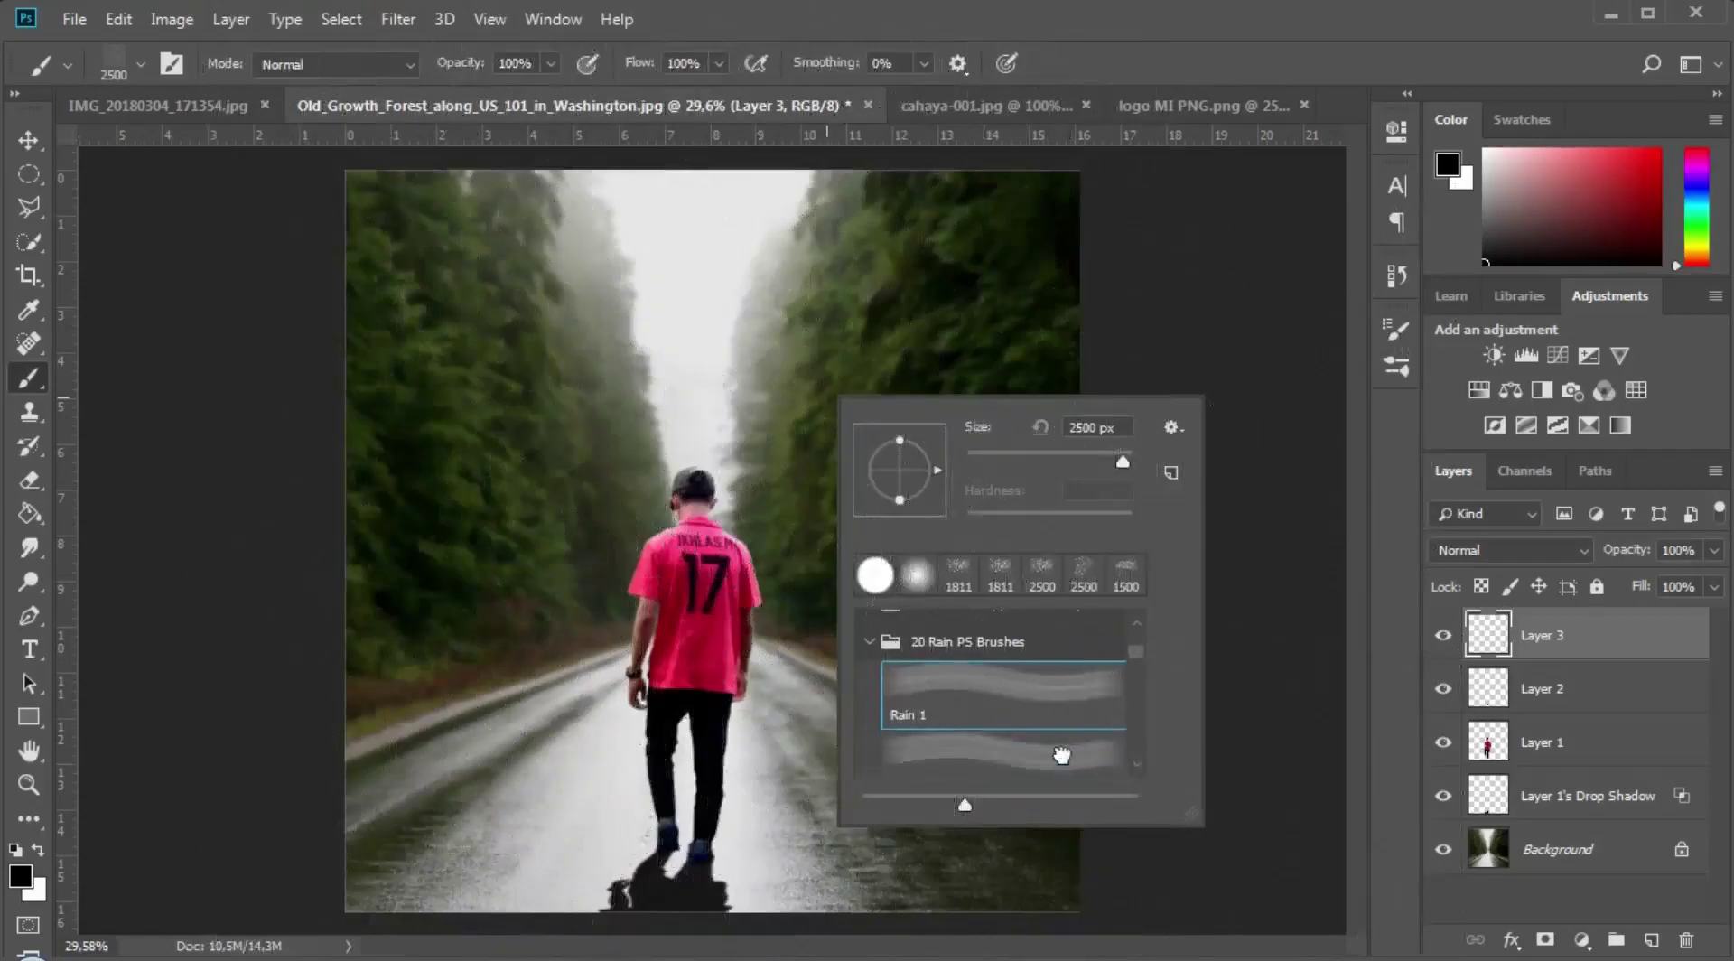
{"action": "left_click", "coordinate": [1061, 755]}
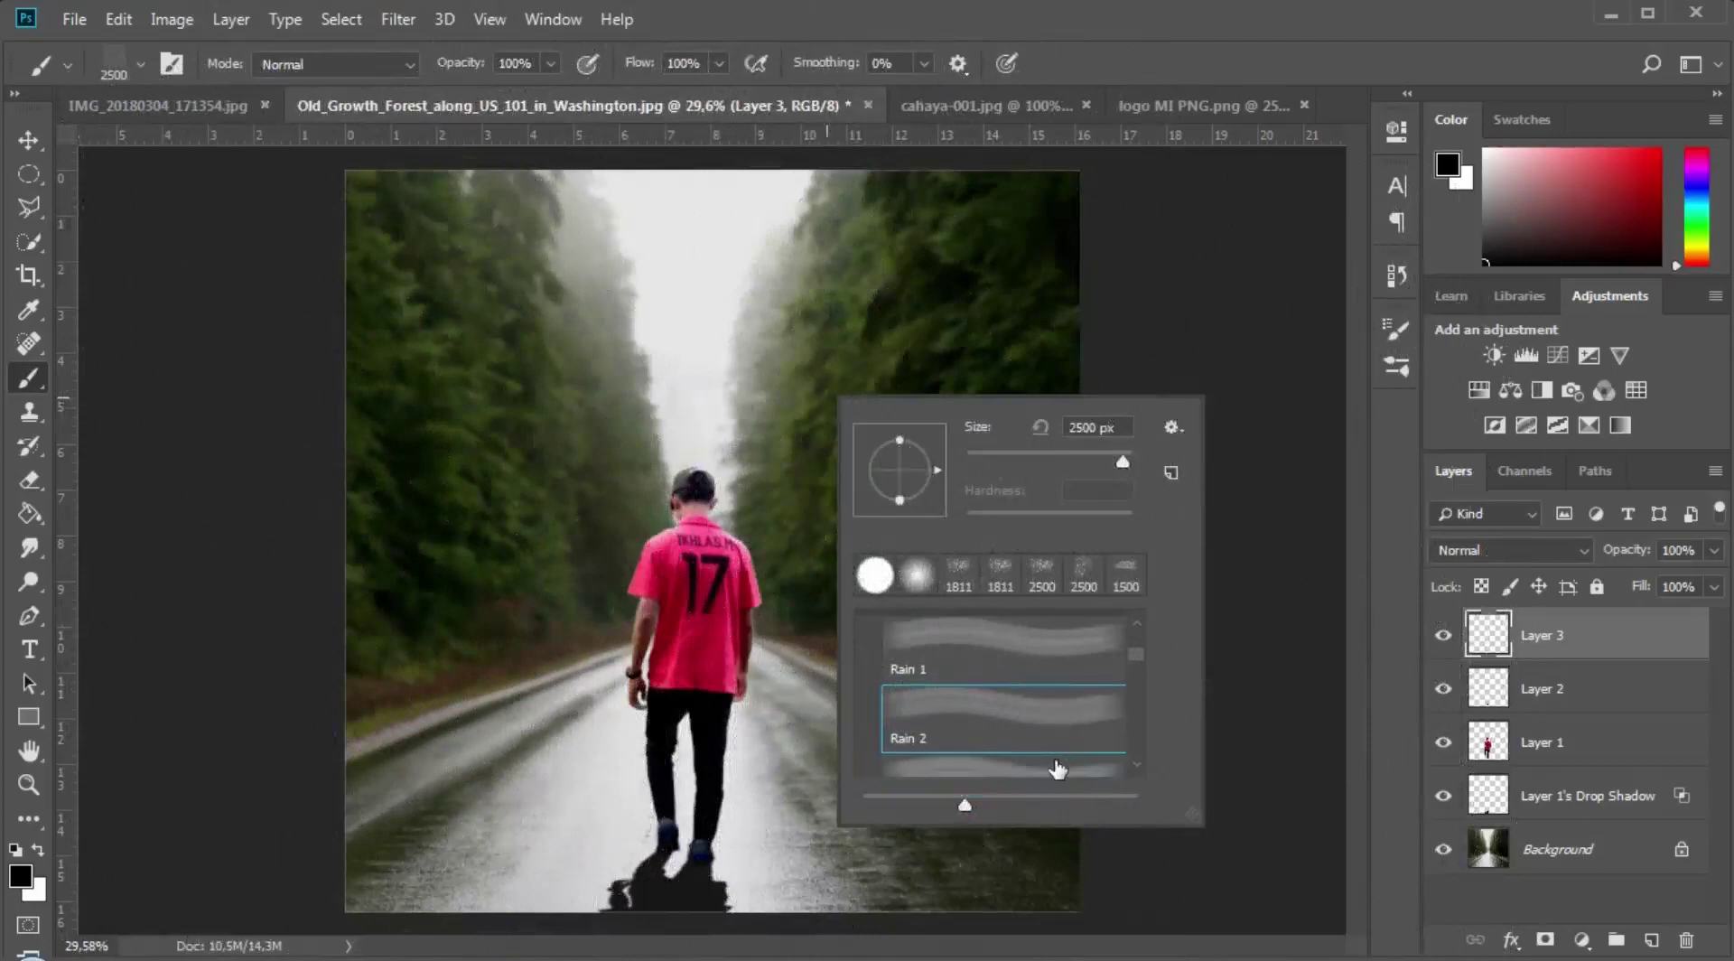
{"action": "left_click", "coordinate": [1048, 772]}
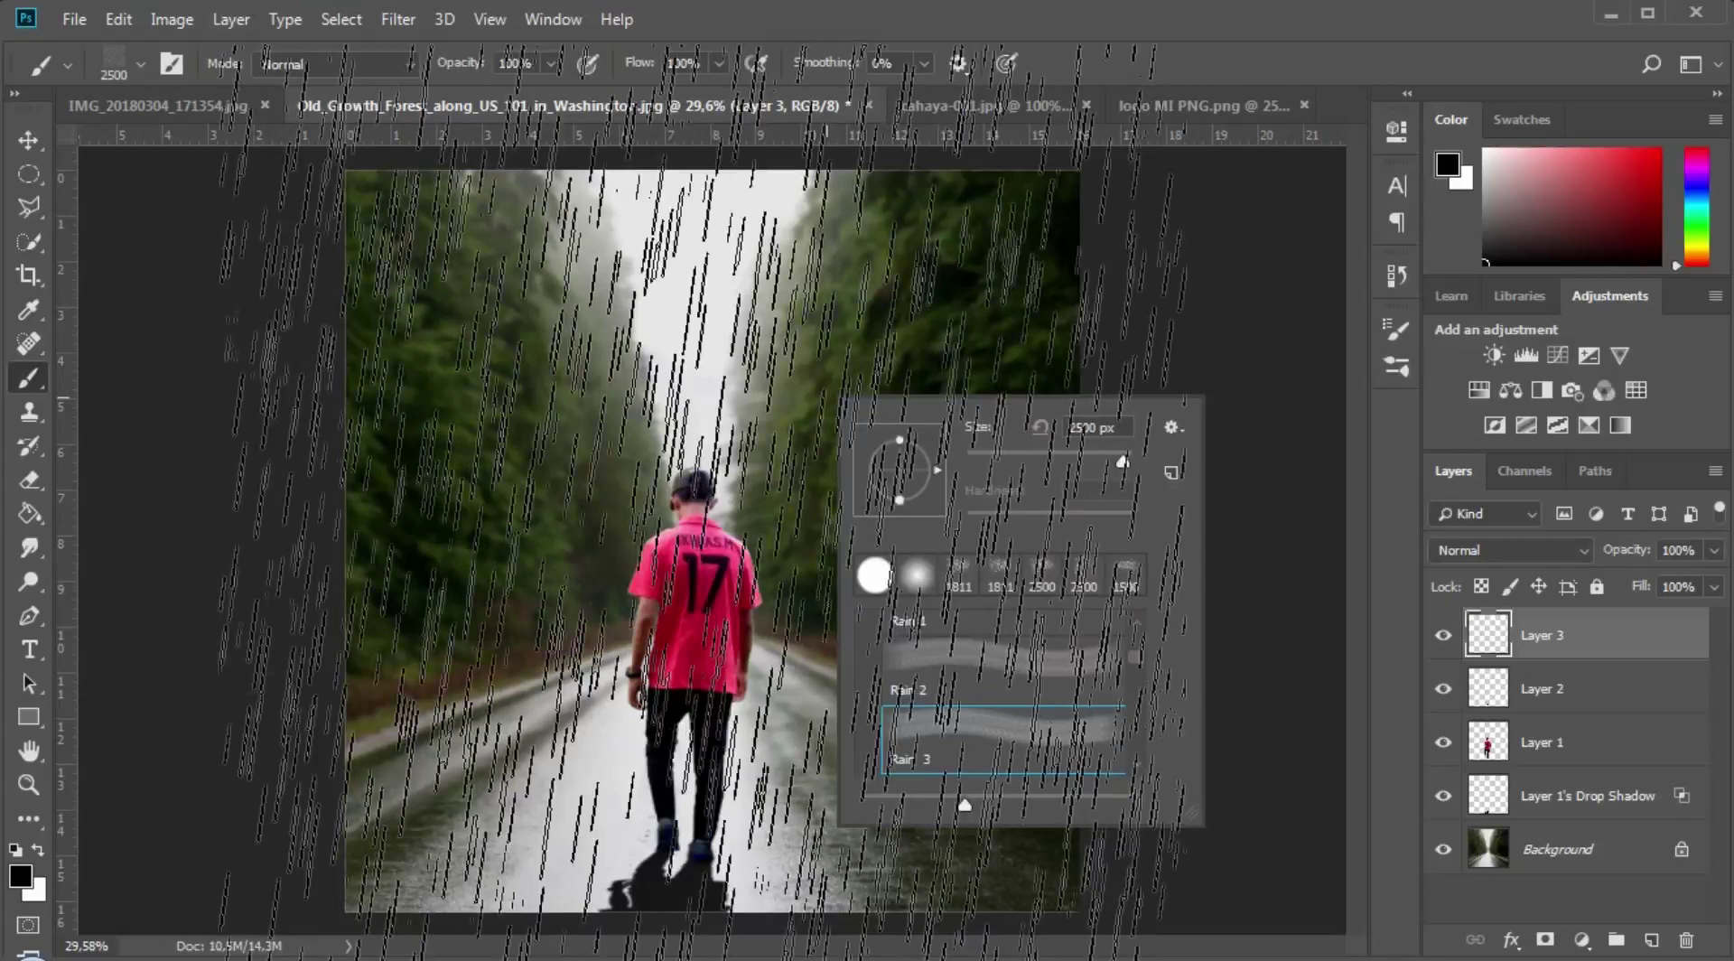
{"action": "key", "text": "Return"}
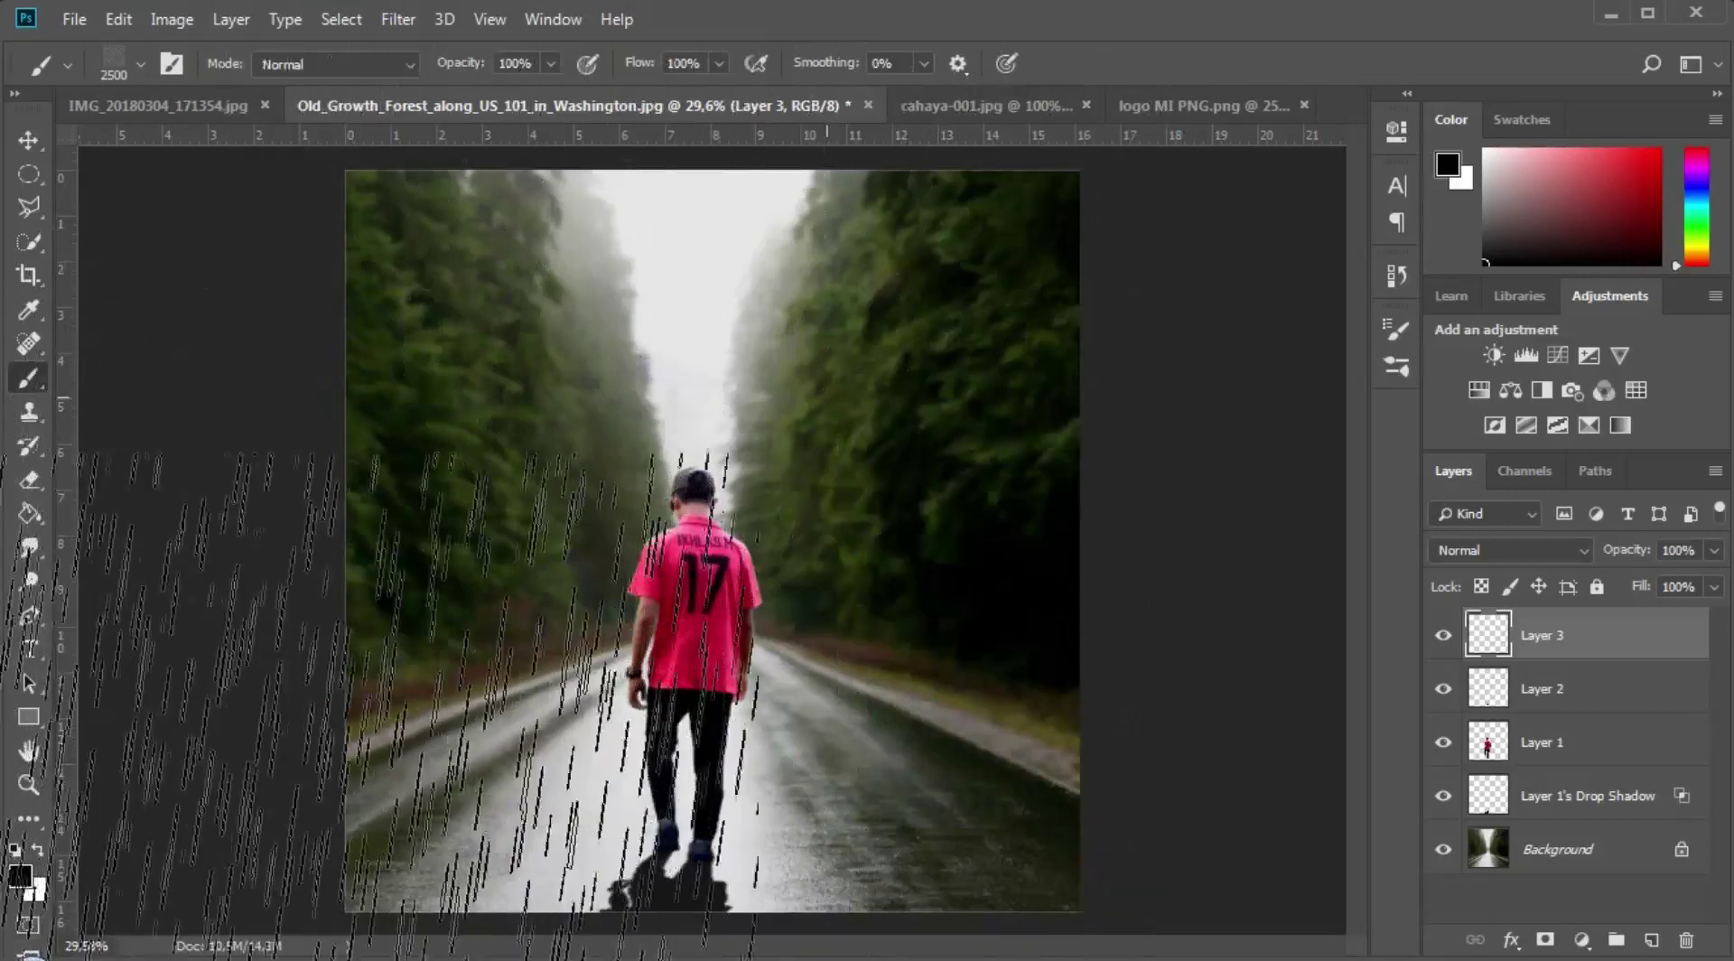
Step: Rotate the Rain 3 brush tip slightly clockwise so that its streaks slant more
{"action": "left_click", "coordinate": [506, 506]}
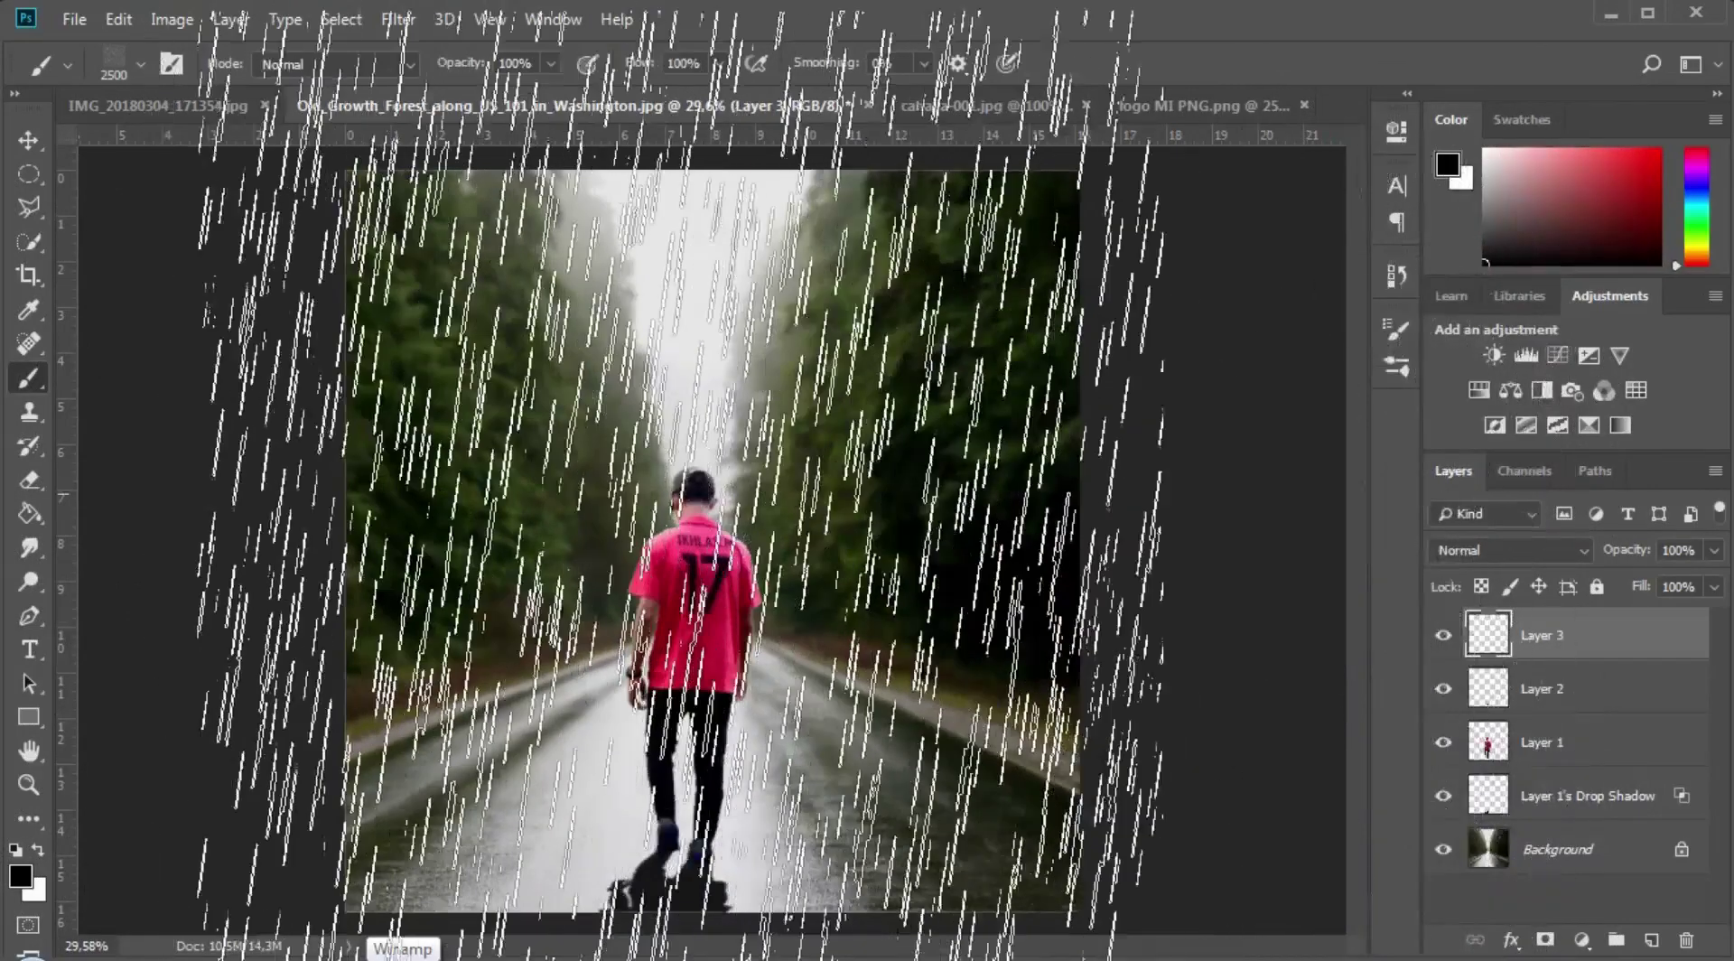
{"action": "key", "text": "ctrl+alt+z"}
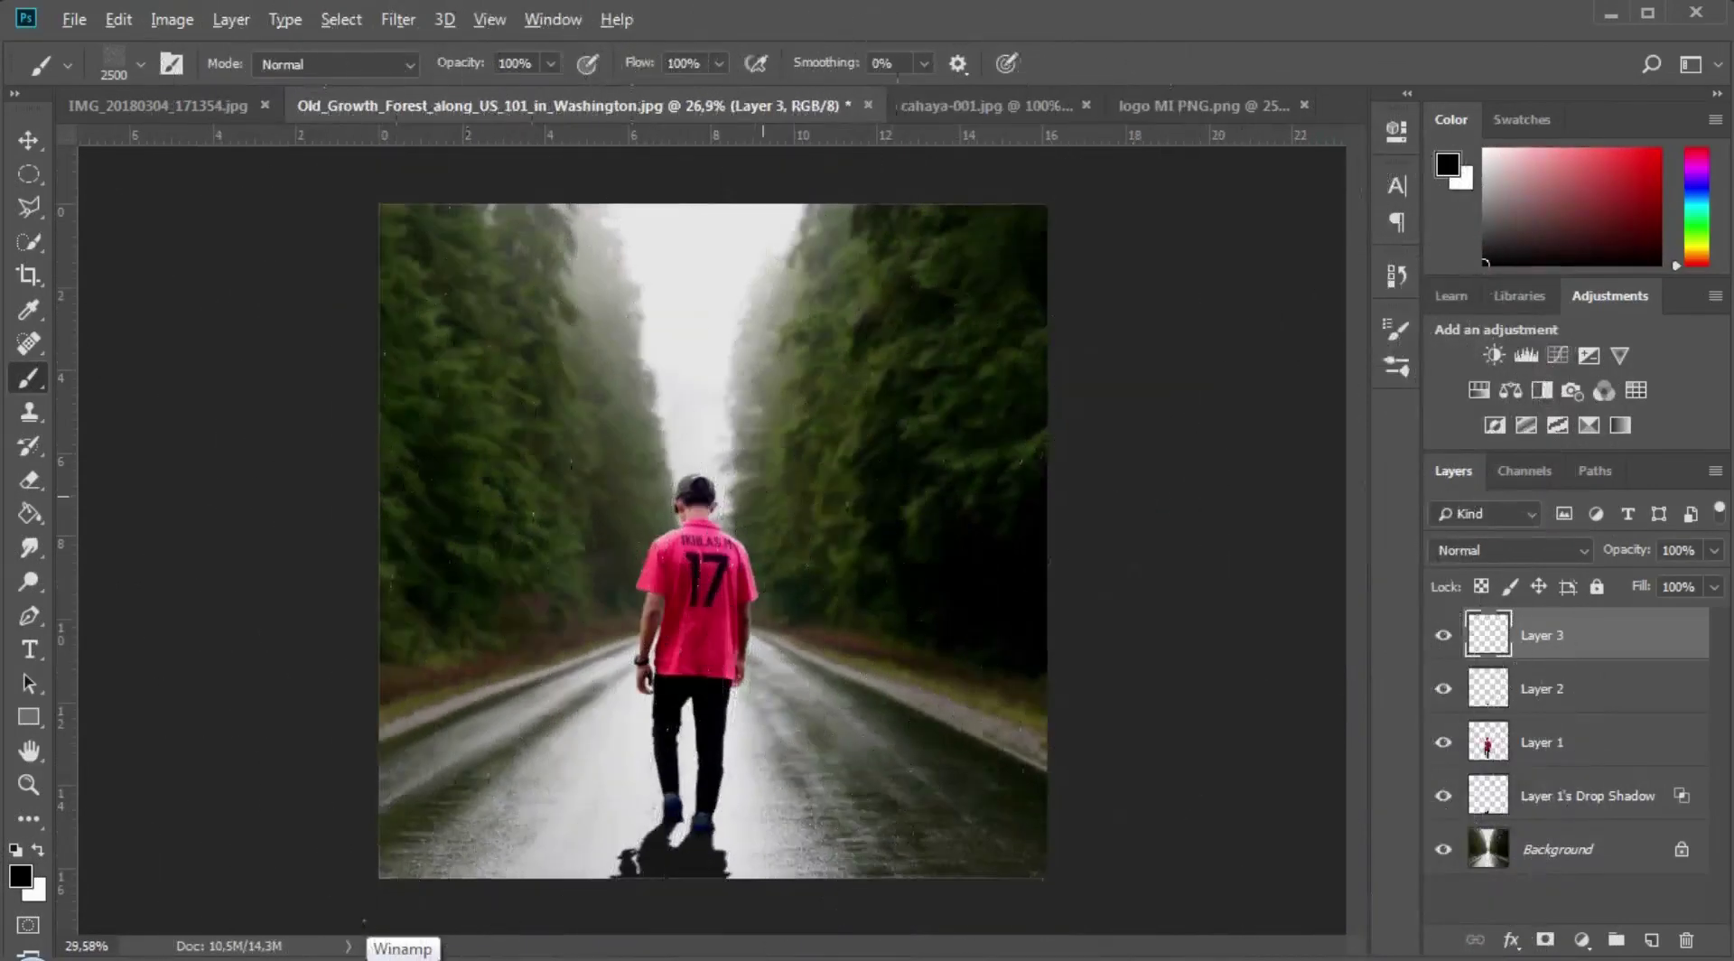
{"action": "scroll", "coordinate": [772, 487], "scroll_direction": "up", "scroll_amount": 2}
{"action": "scroll", "coordinate": [749, 633], "scroll_direction": "down", "scroll_amount": 3}
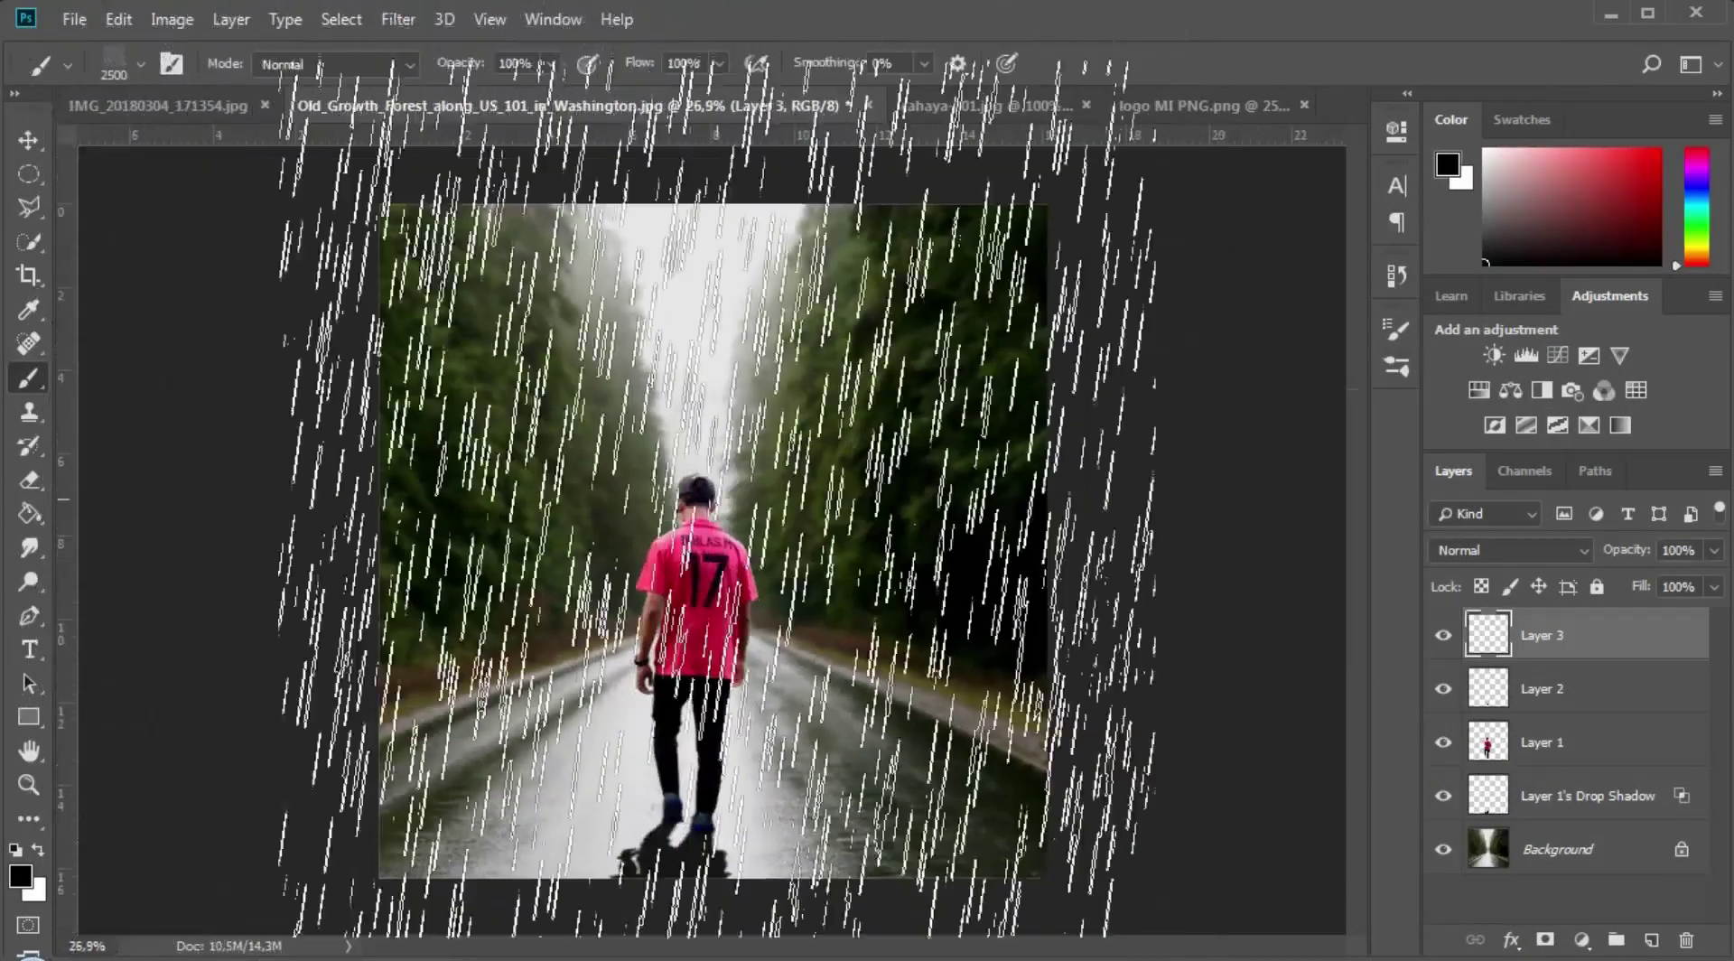
{"action": "right_click", "coordinate": [763, 490]}
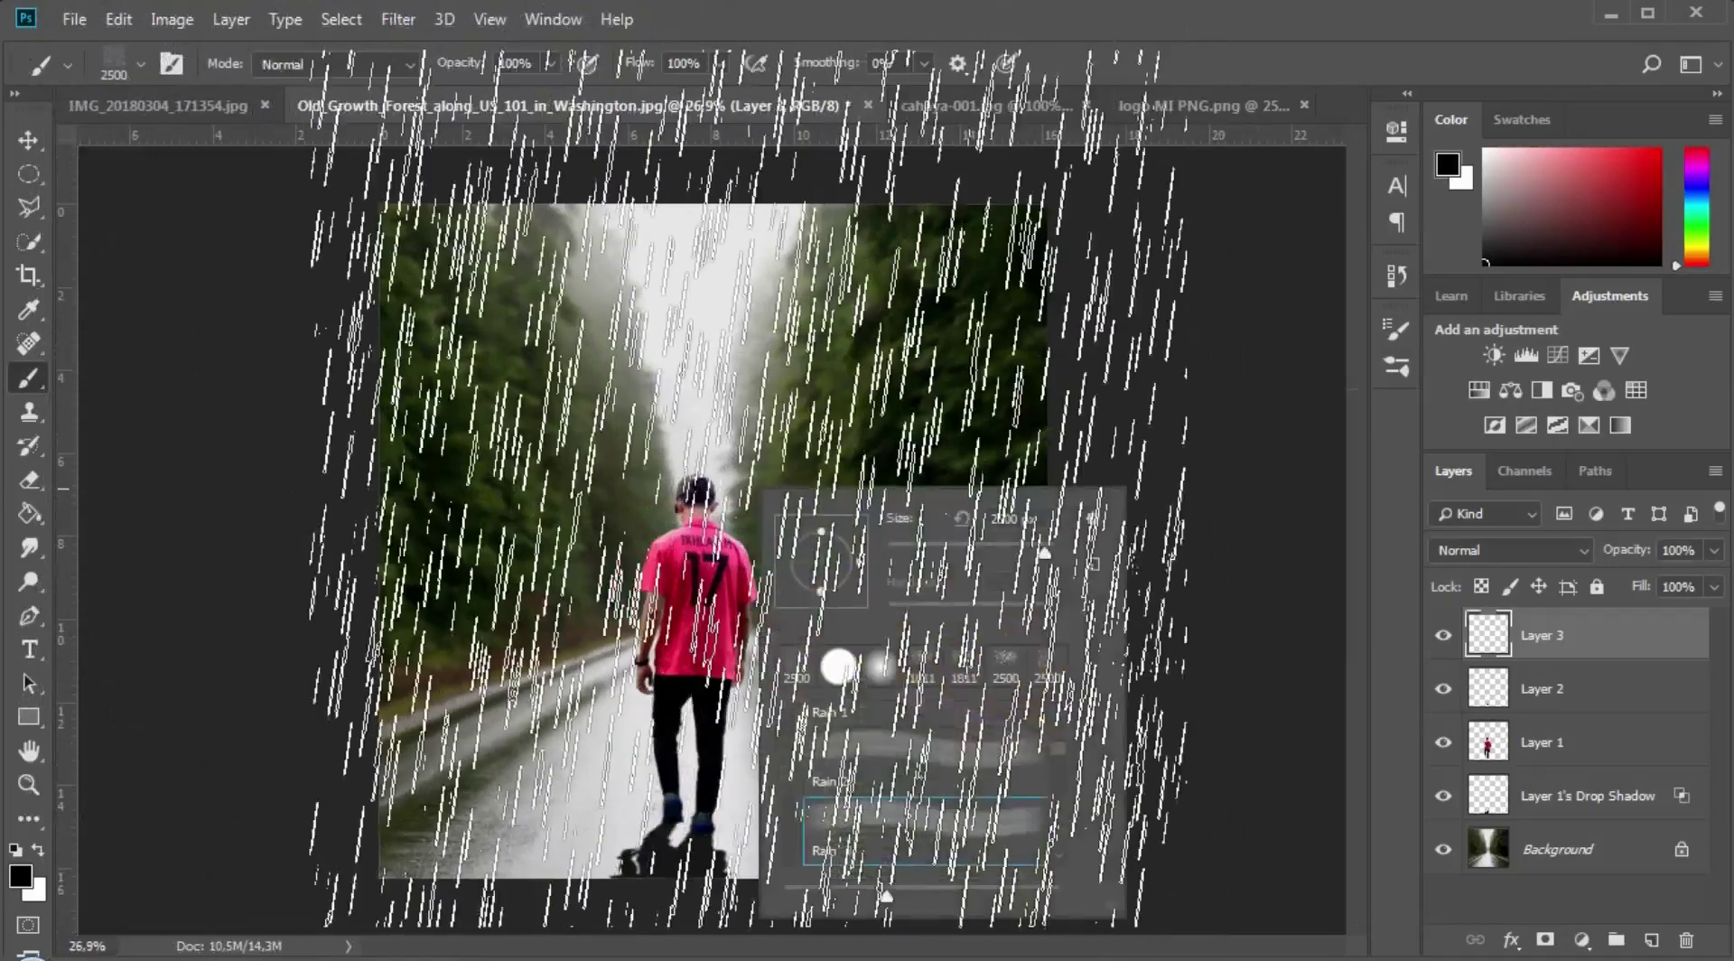
{"action": "left_click_drag", "start_coordinate": [858, 574], "coordinate": [856, 582]}
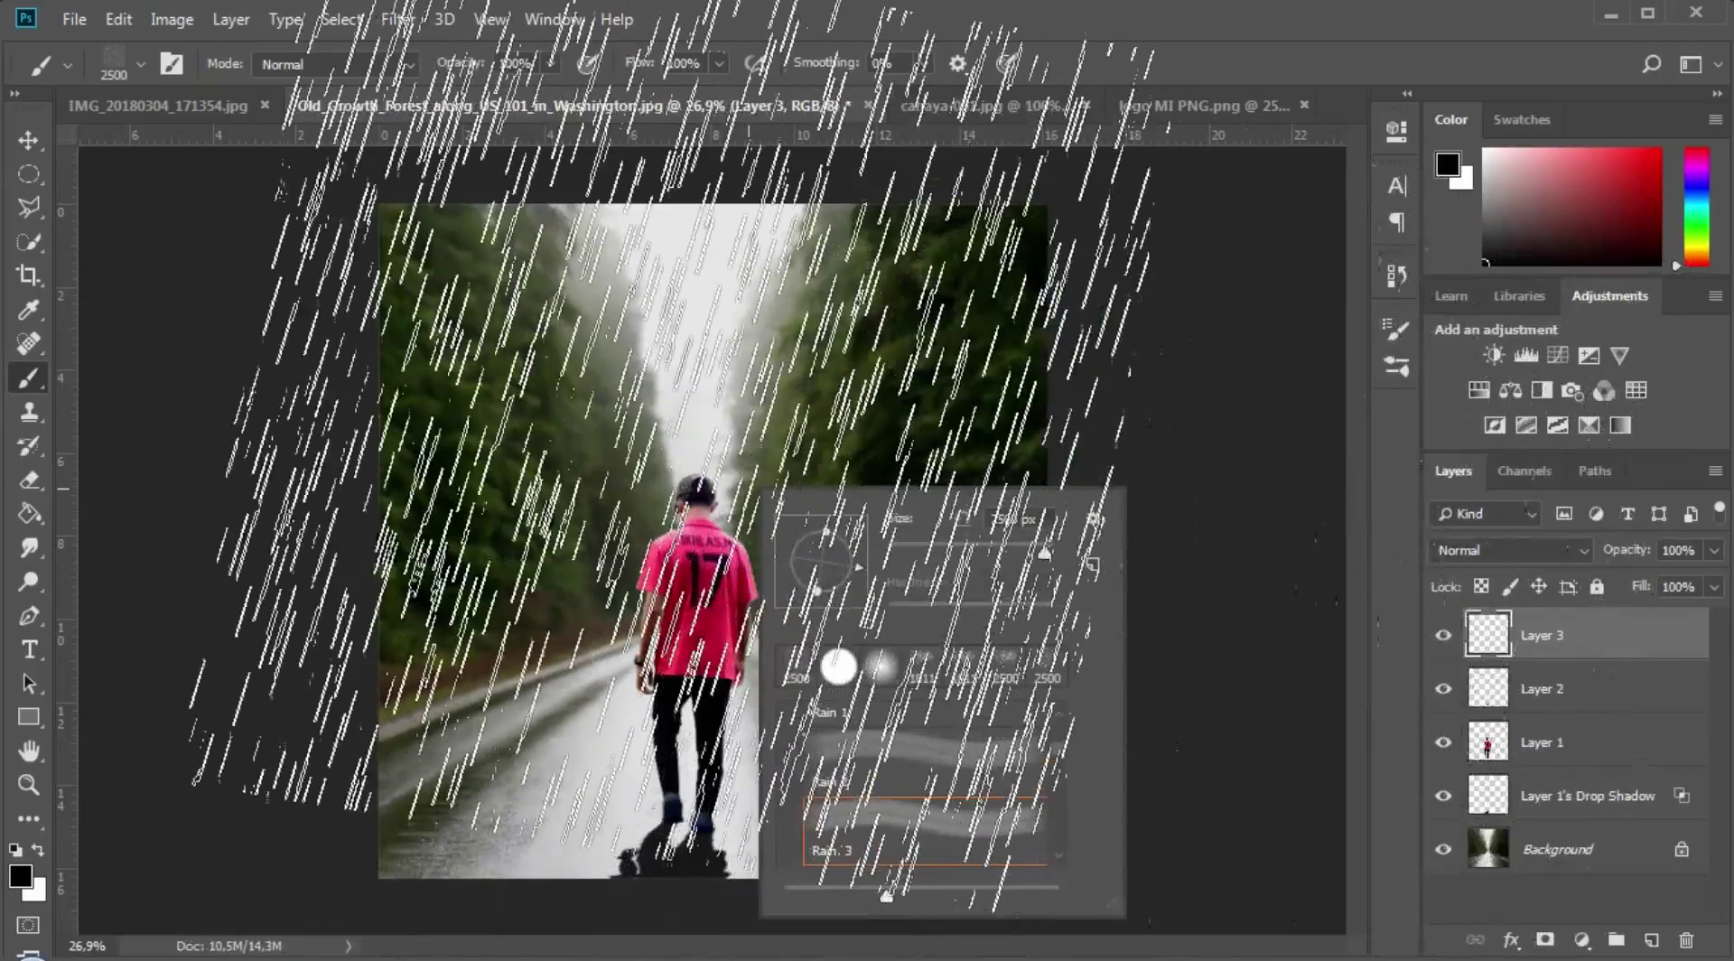
{"action": "left_click", "coordinate": [1387, 372]}
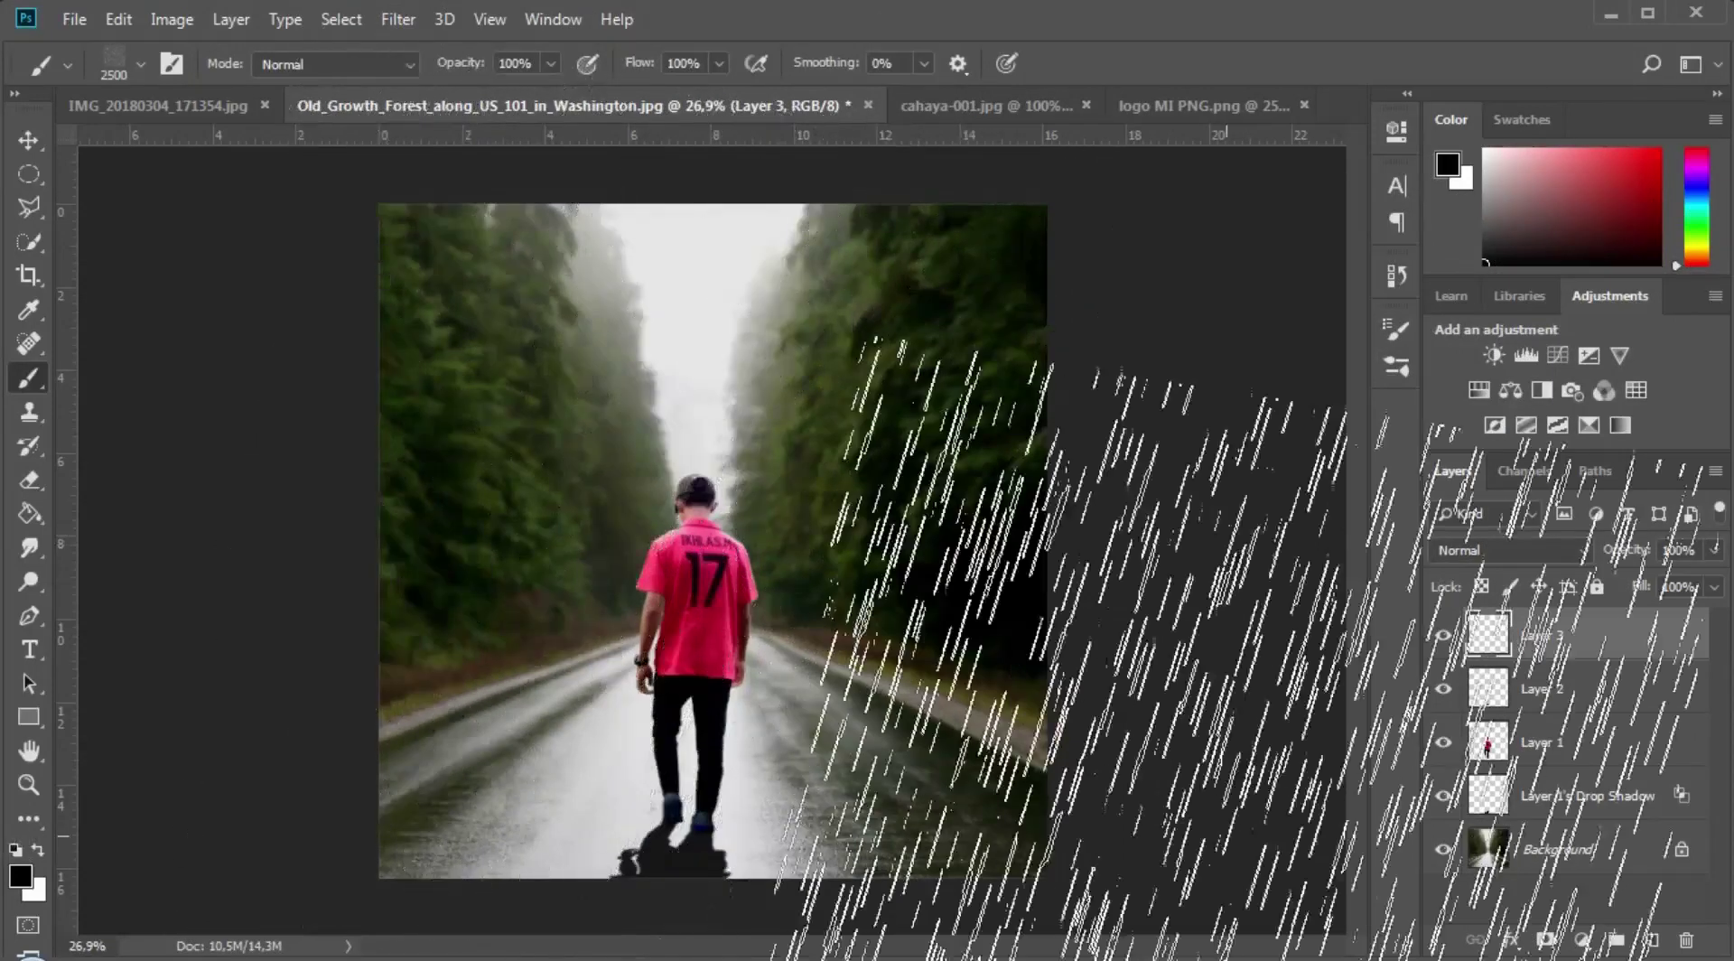
Step: Make Layer 3 the active layer and switch the foreground colour to white
{"action": "left_click", "coordinate": [1543, 845]}
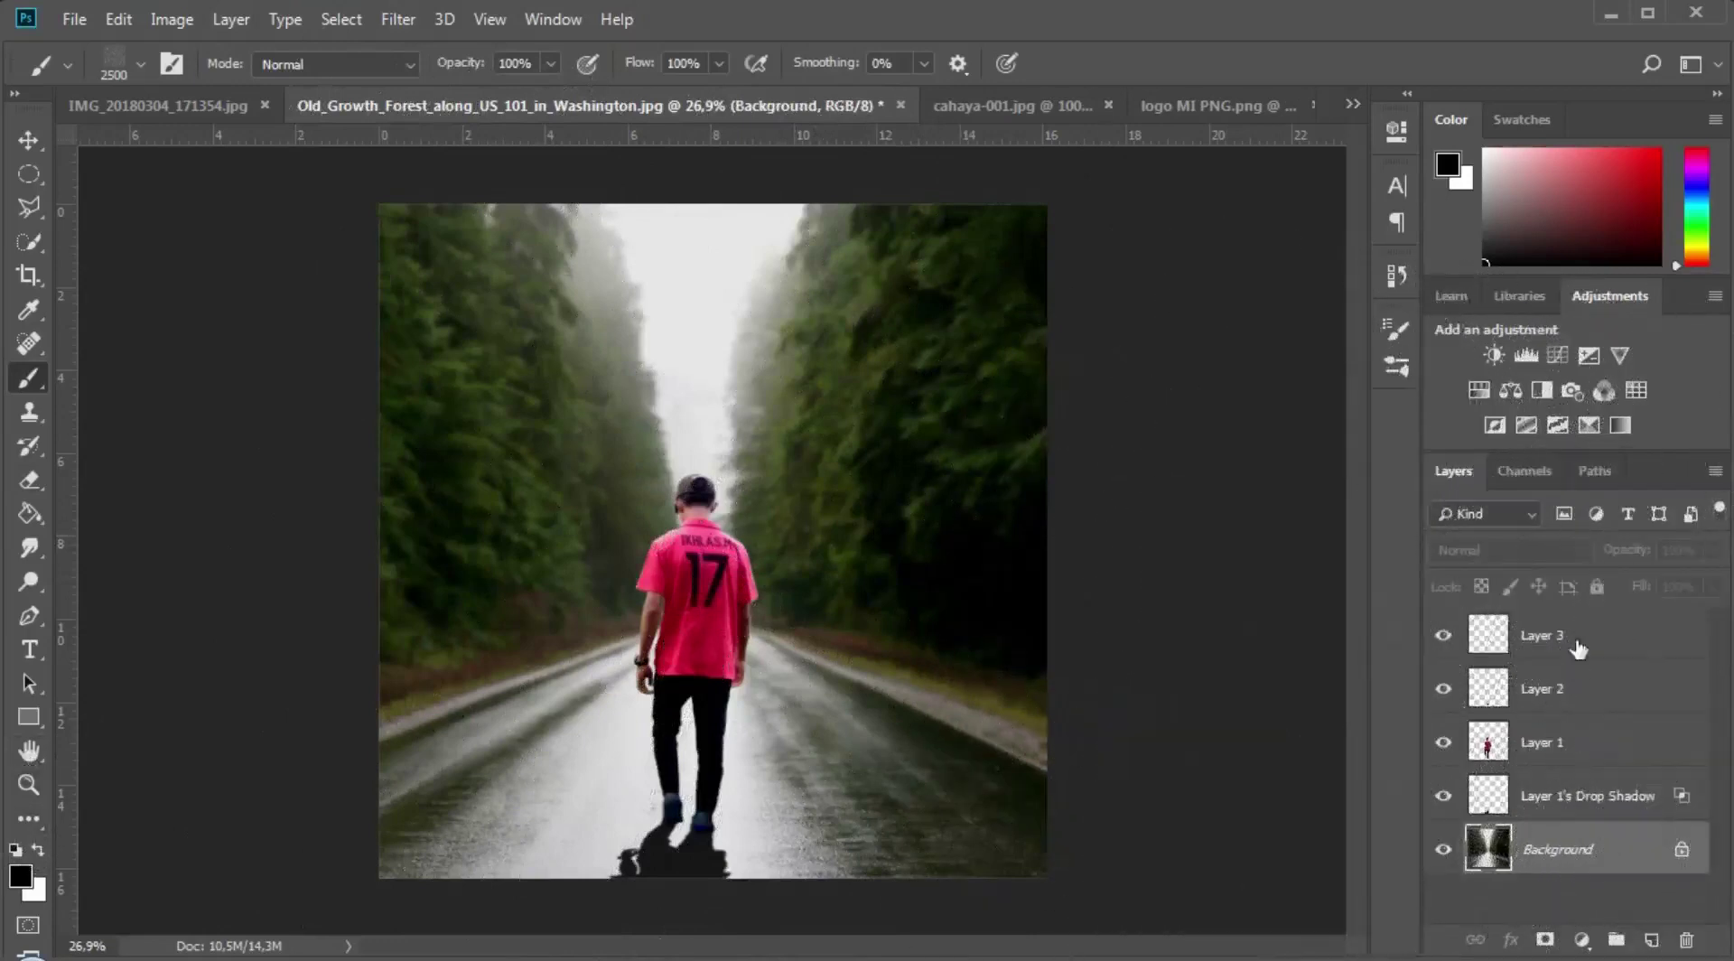
{"action": "left_click", "coordinate": [1576, 659]}
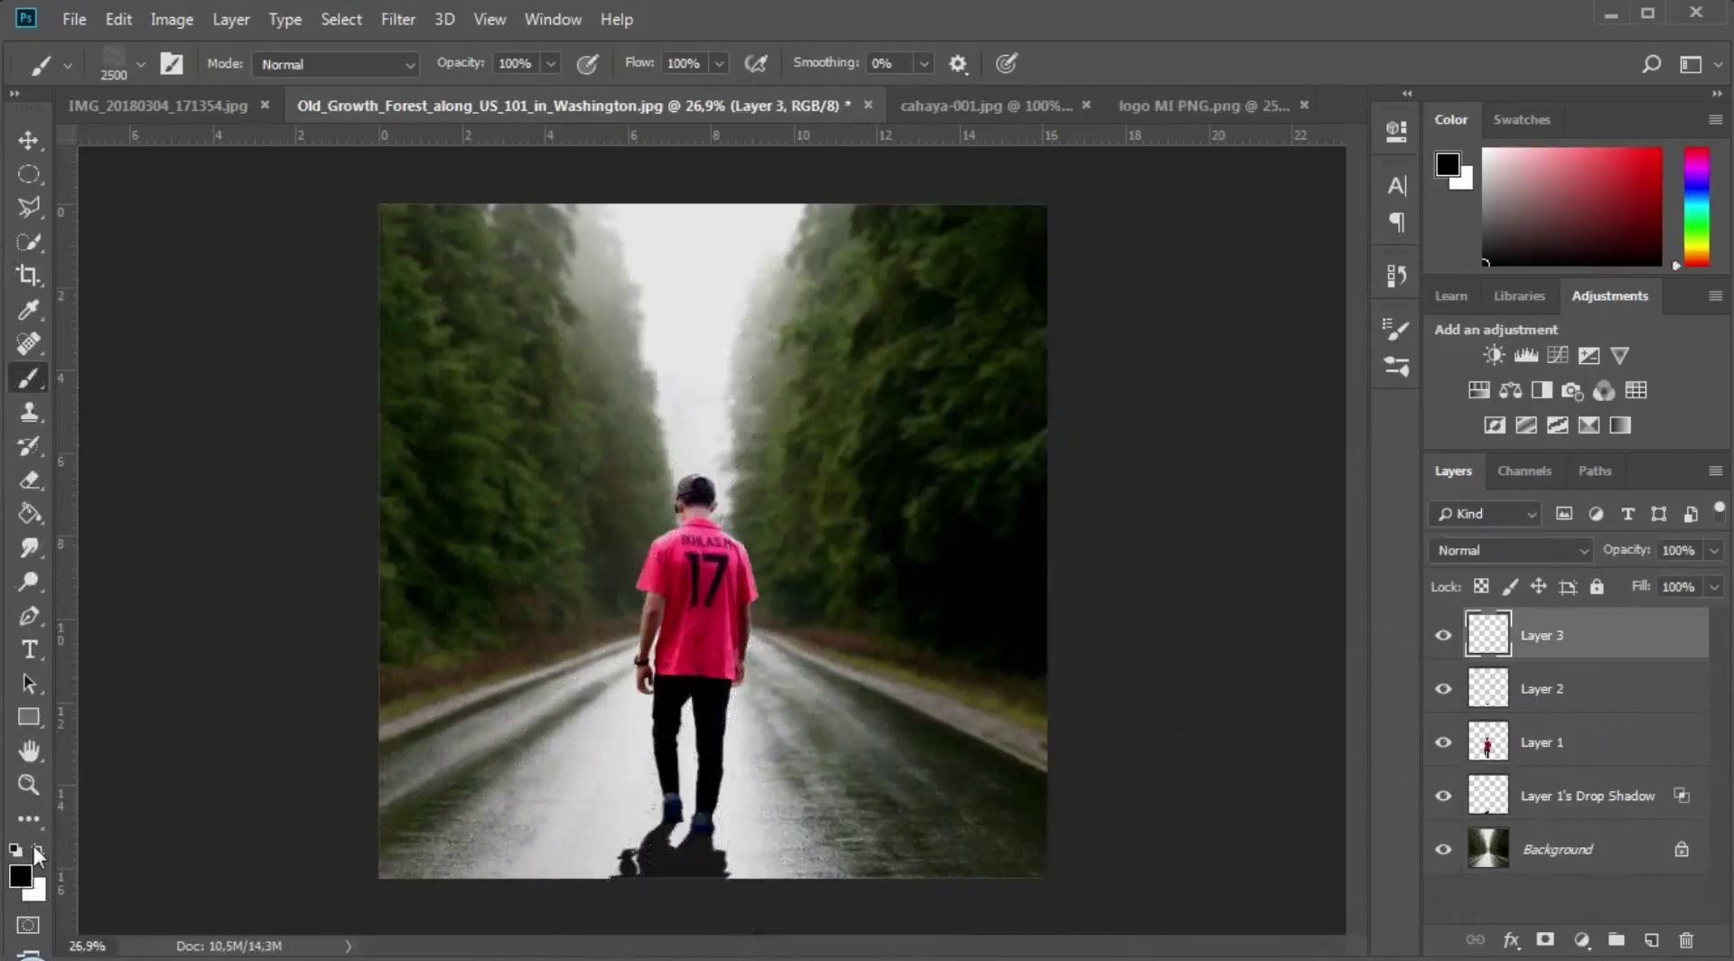
{"action": "left_click", "coordinate": [36, 849]}
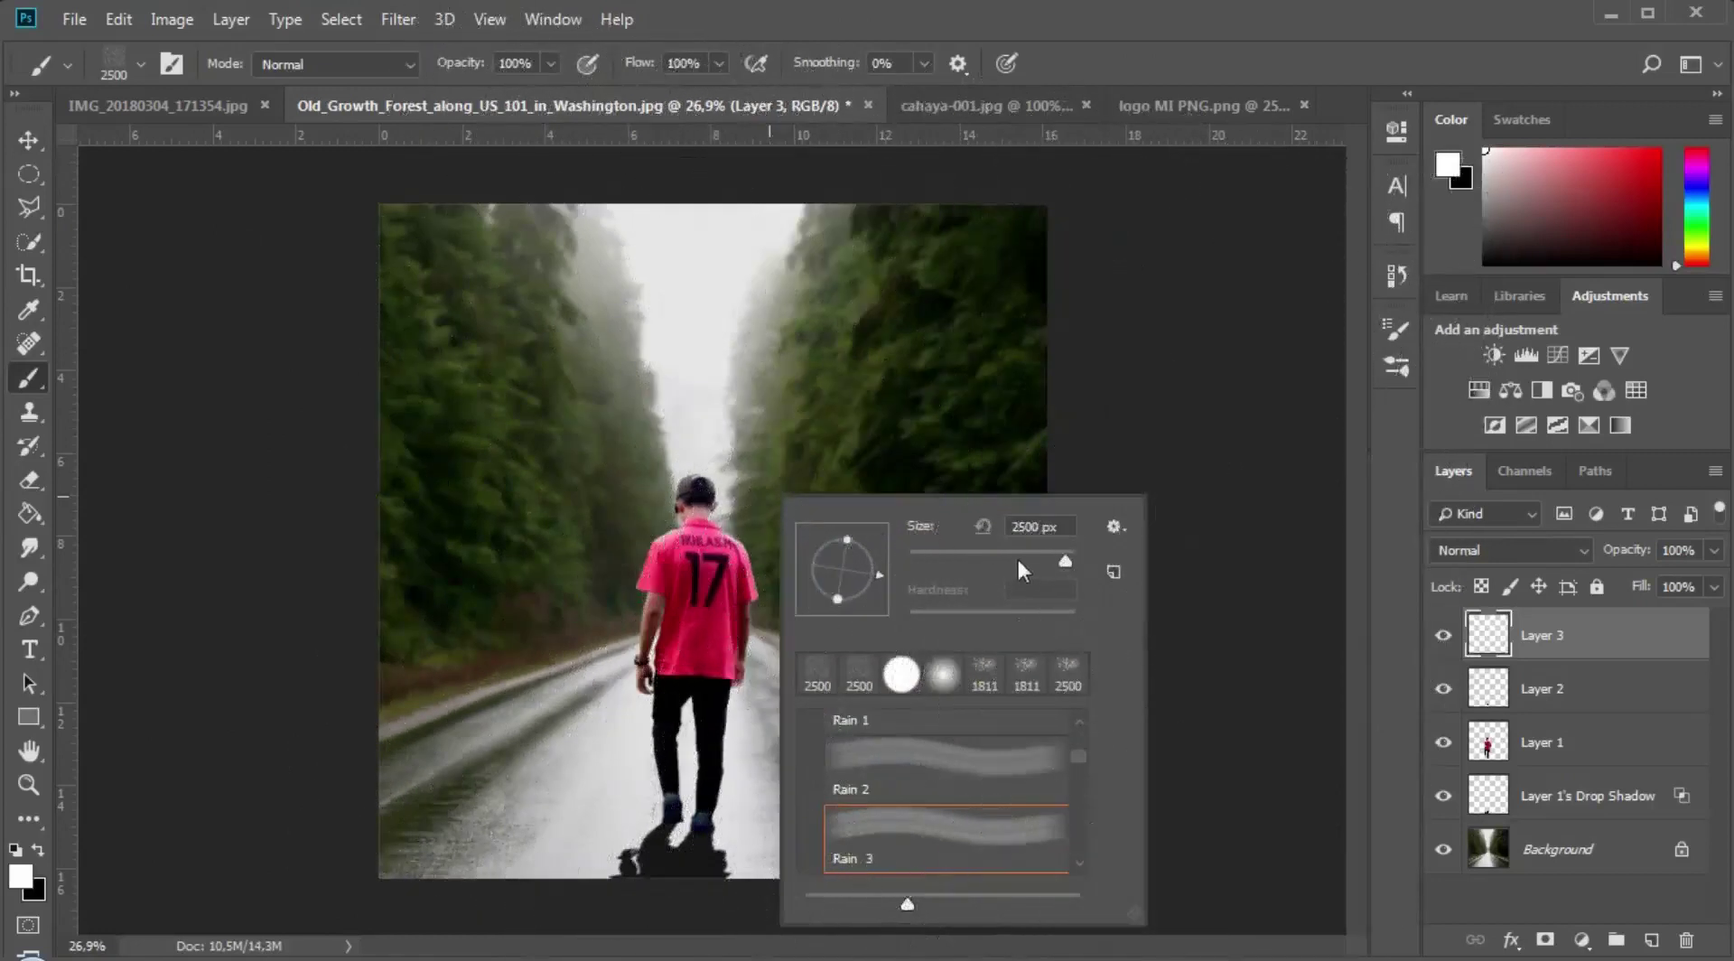
Step: Set the rain brush size to 2520 px and stamp it once over the whole photo on Layer 3
{"action": "left_click_drag", "start_coordinate": [1060, 564], "coordinate": [549, 487]}
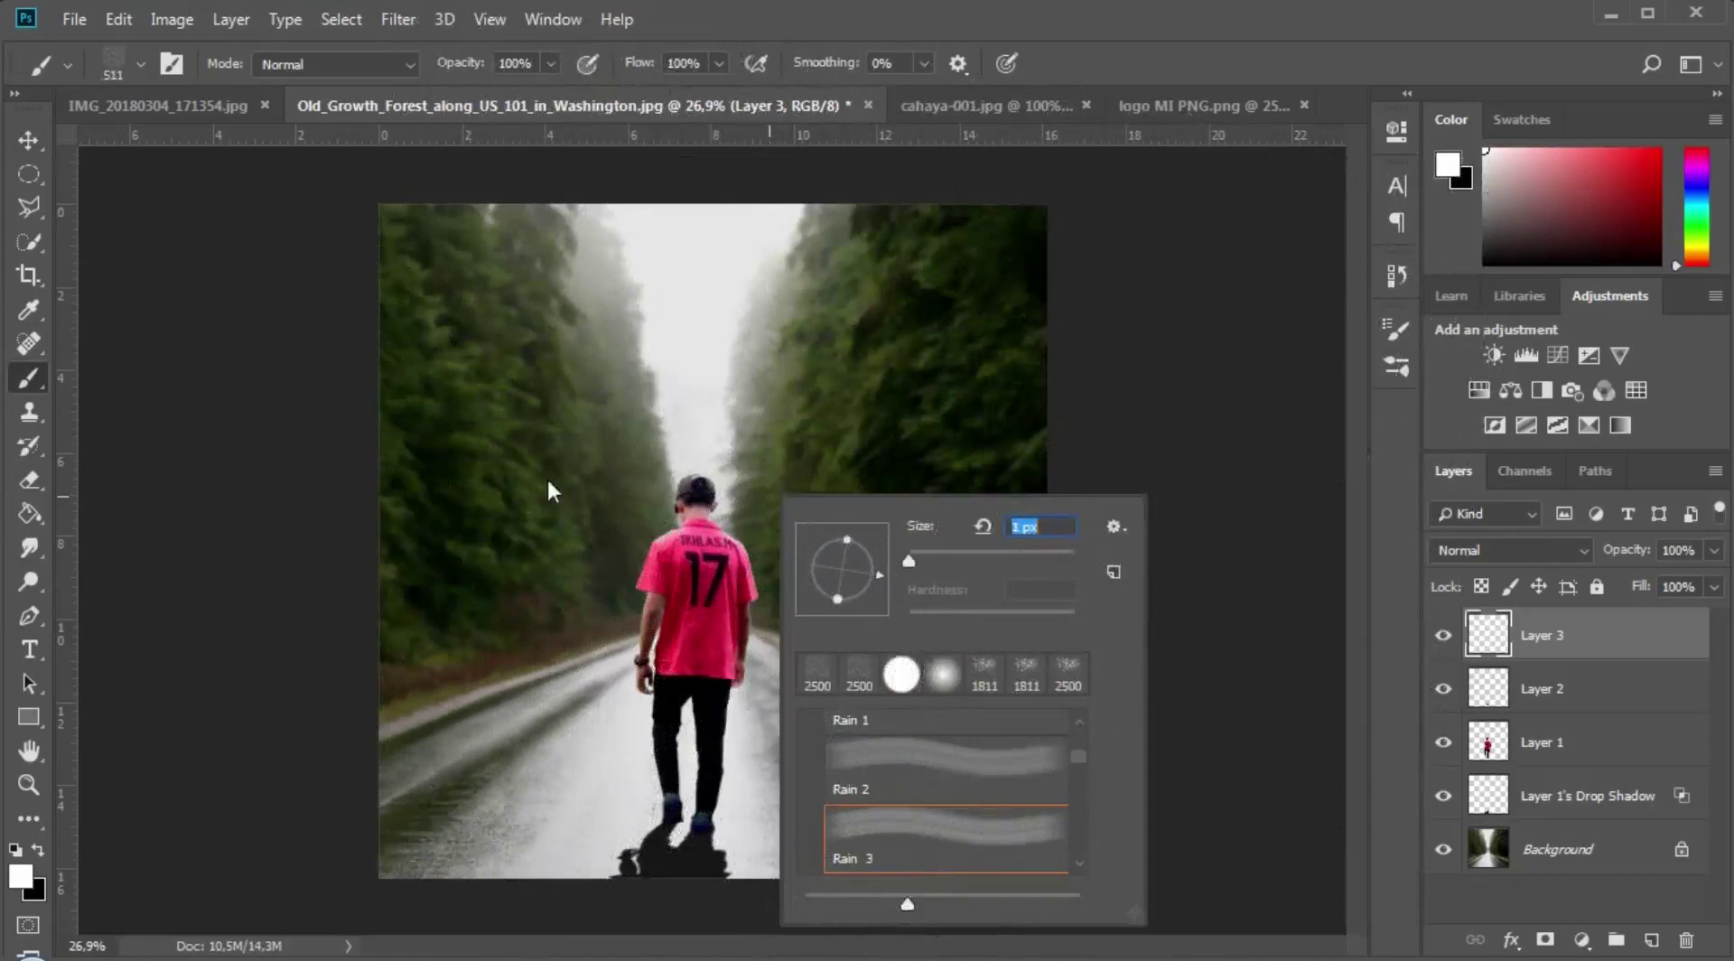
{"action": "left_click", "coordinate": [1059, 551]}
{"action": "left_click_drag", "start_coordinate": [1065, 560], "coordinate": [1066, 560]}
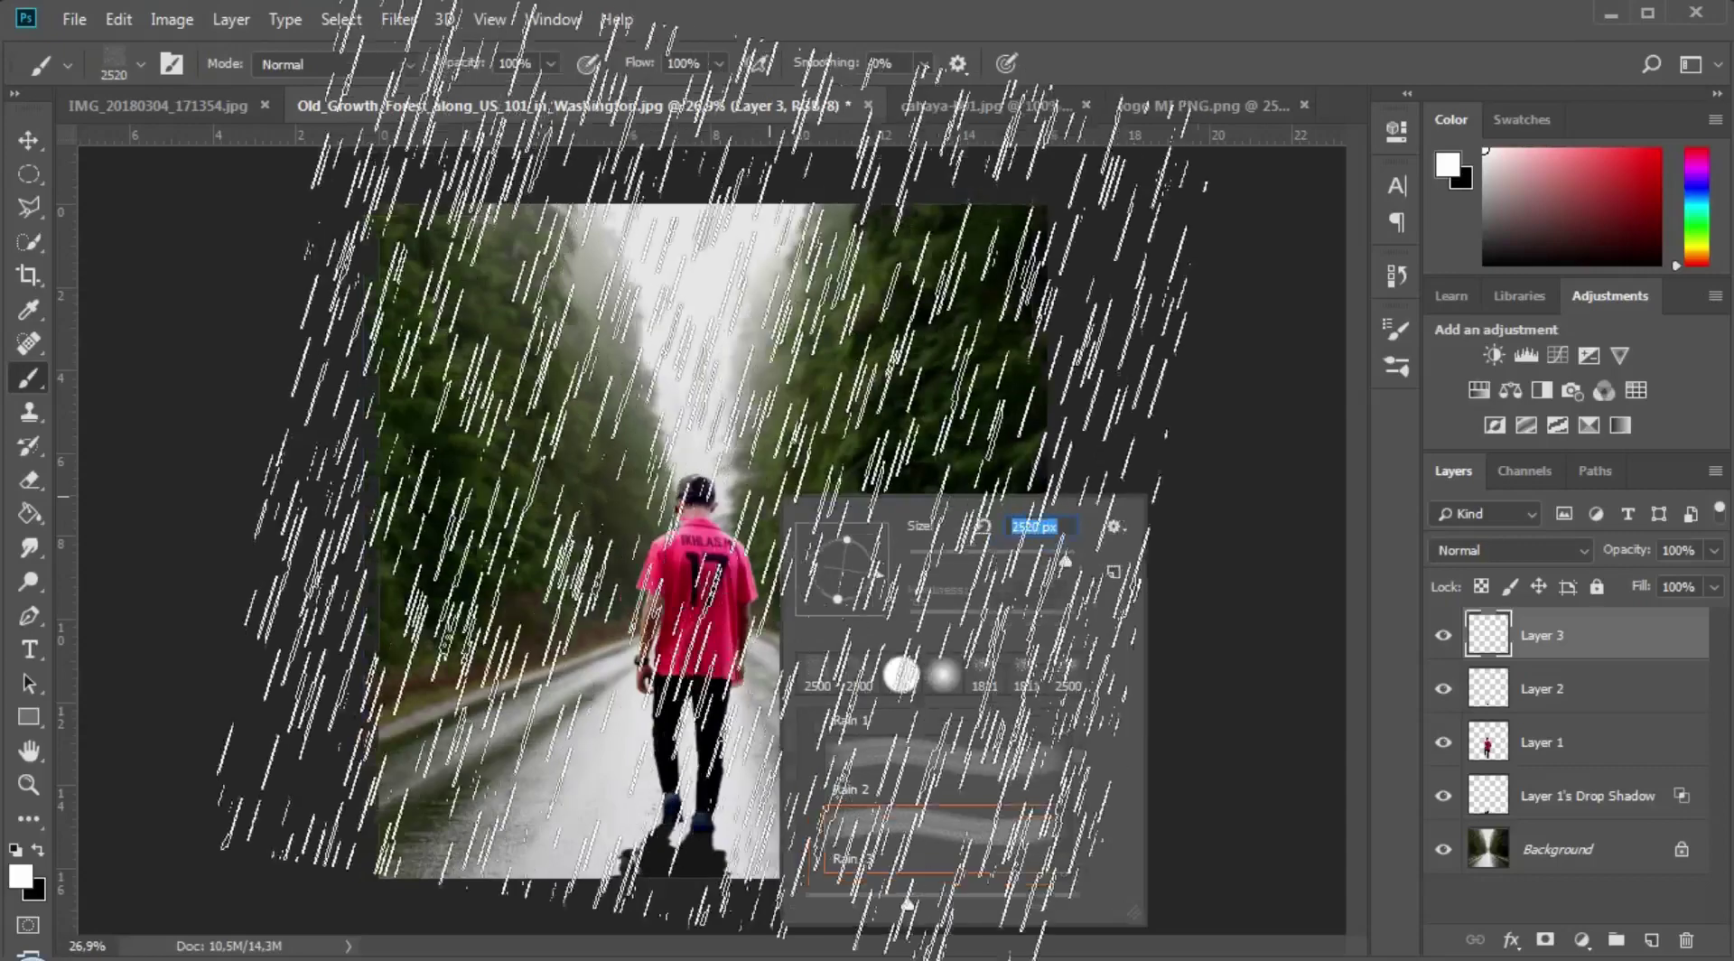
{"action": "key", "text": "Return"}
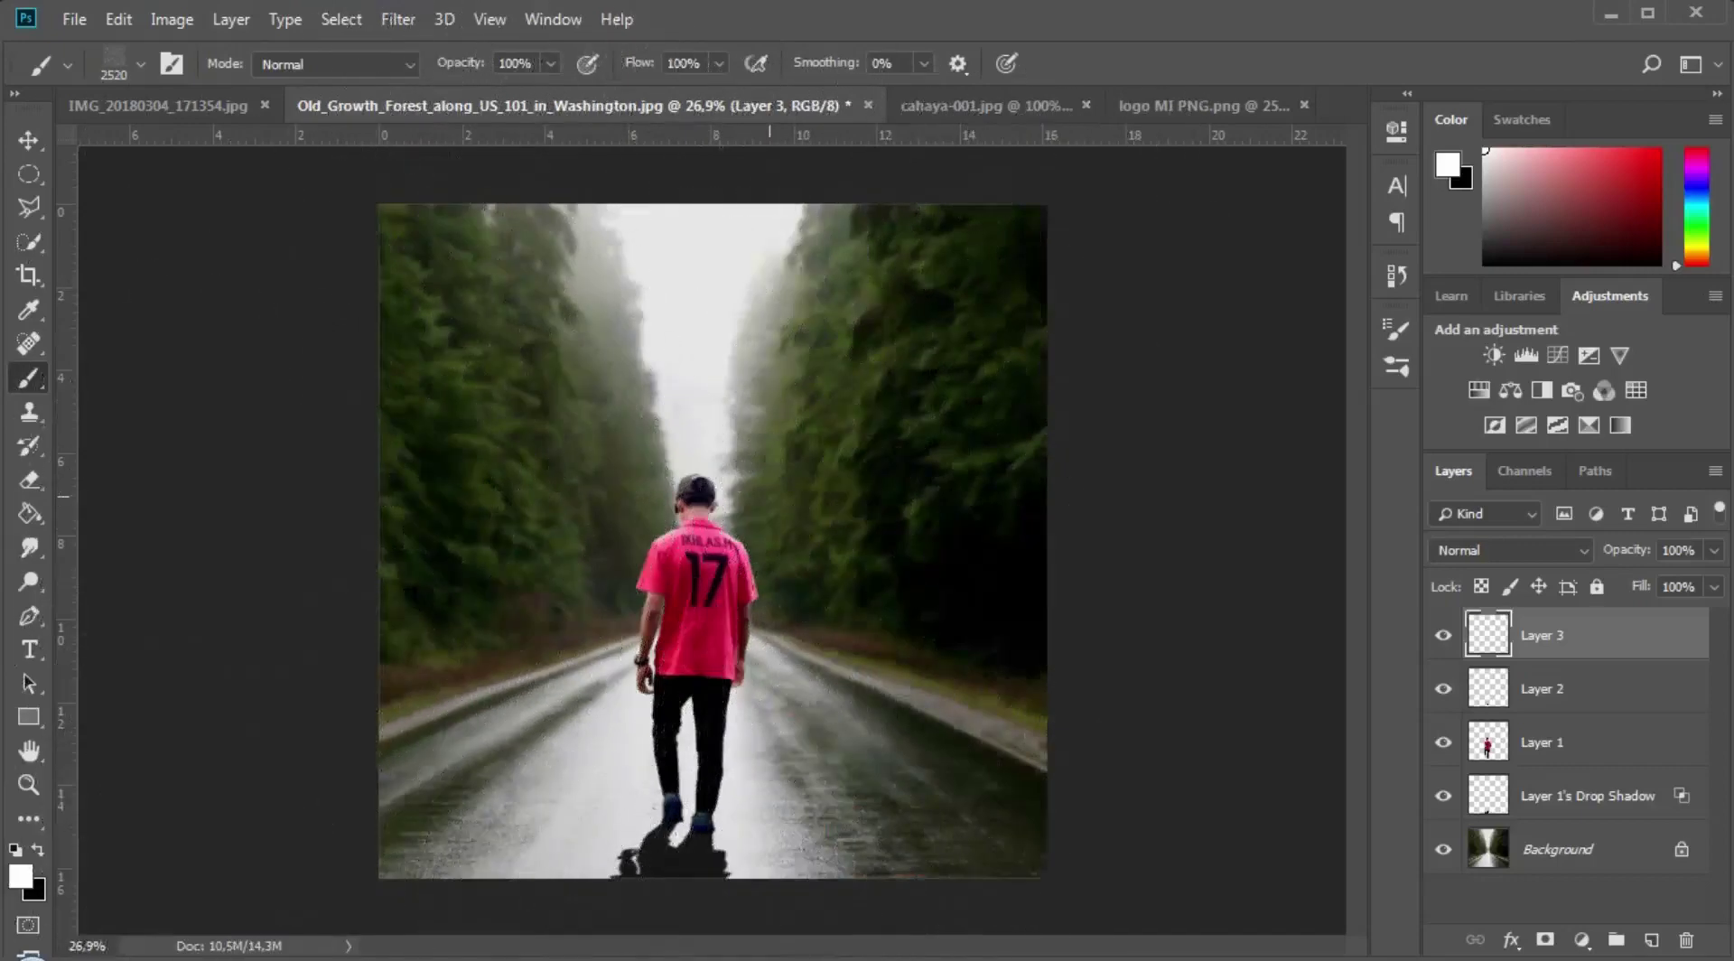
{"action": "left_click", "coordinate": [769, 496]}
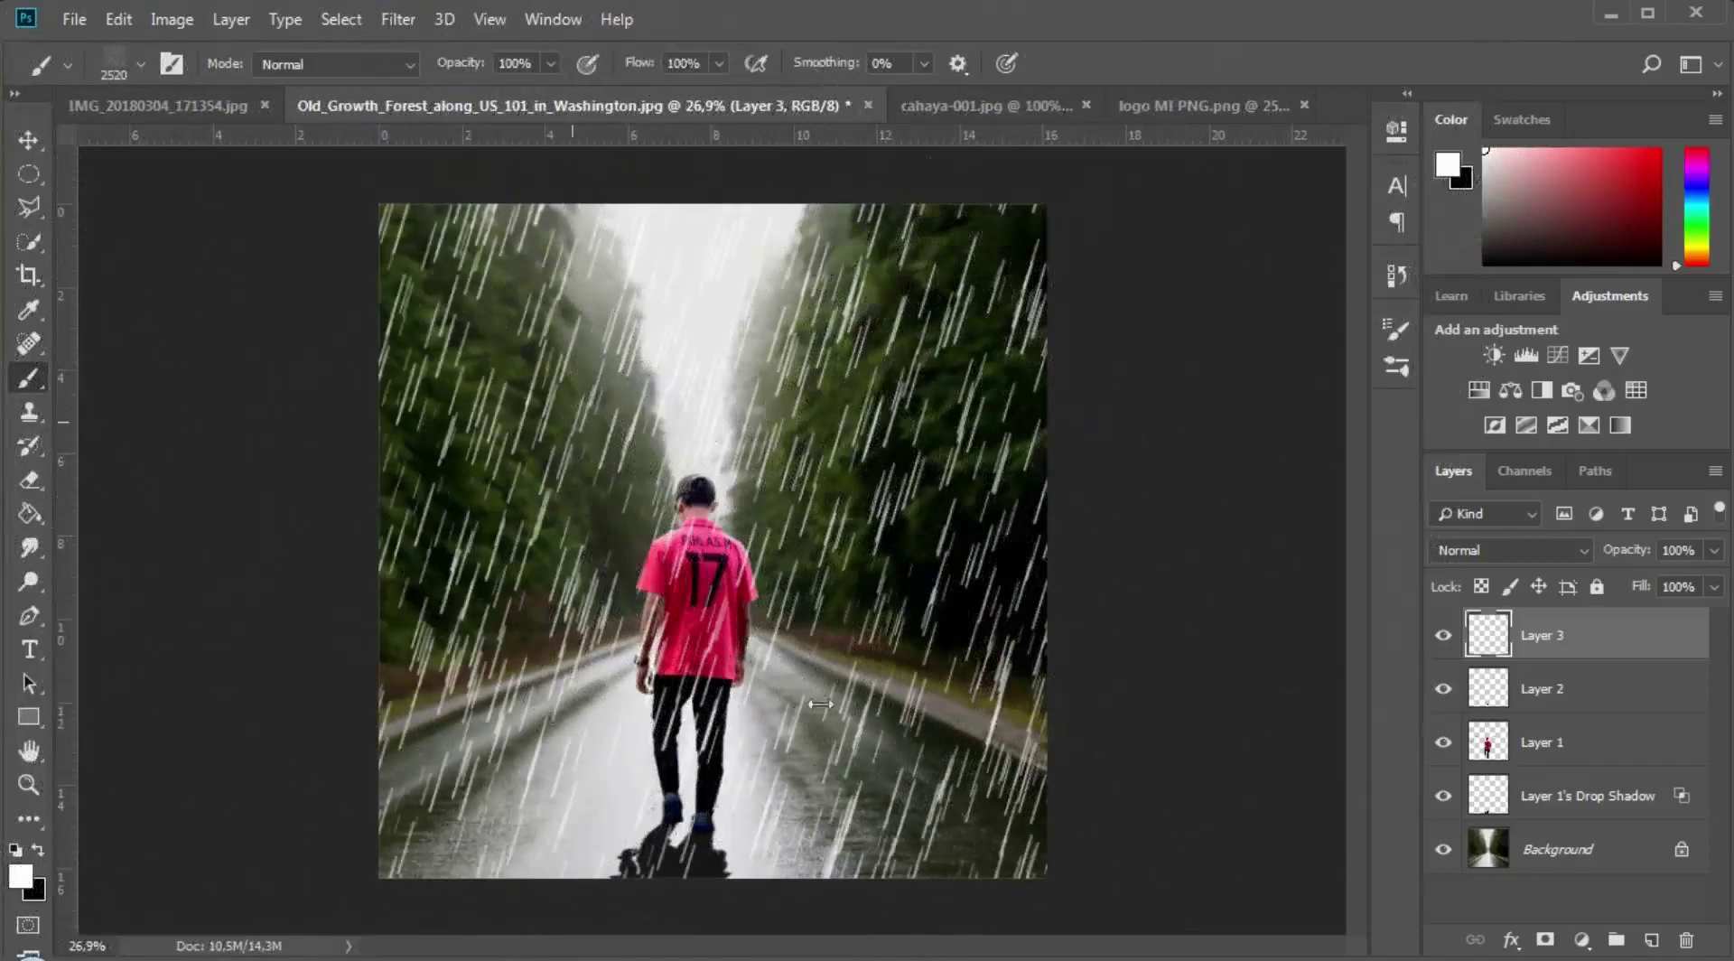
Step: Examine the white rain streaks over the man, the road and the whole photo, close up and at full view
{"action": "scroll", "coordinate": [584, 559], "scroll_direction": "down", "scroll_amount": 3}
{"action": "scroll", "coordinate": [585, 559], "scroll_direction": "up", "scroll_amount": 3}
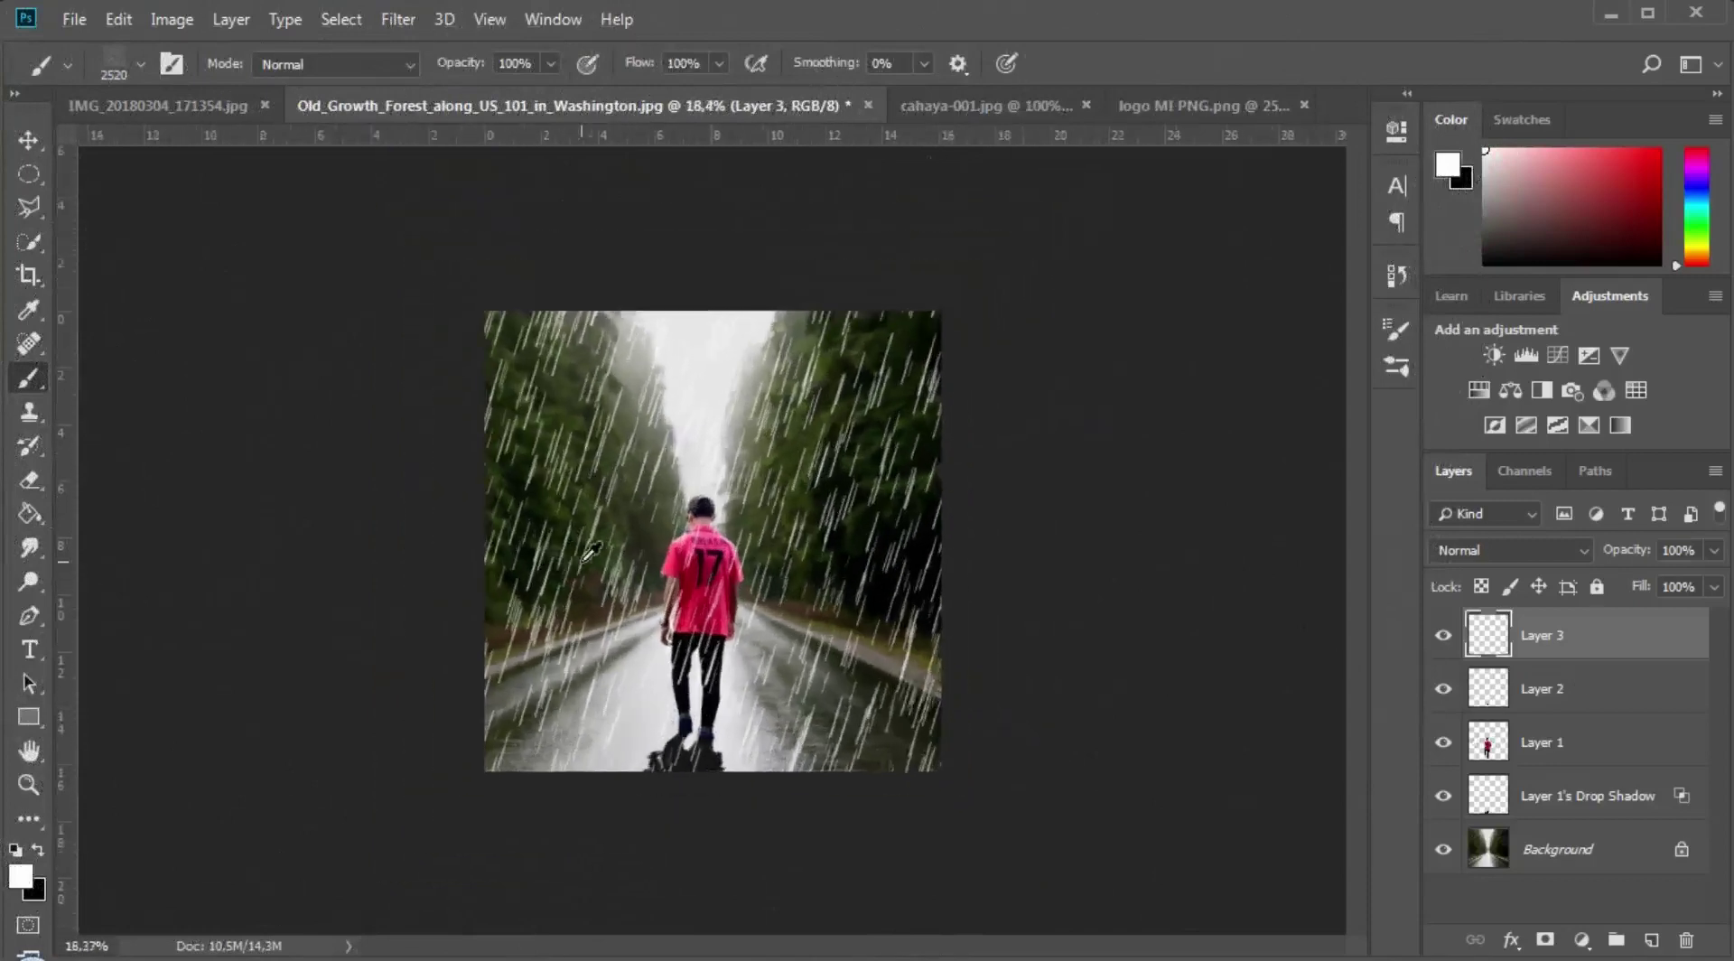
{"action": "scroll", "coordinate": [591, 551], "scroll_direction": "up", "scroll_amount": 2}
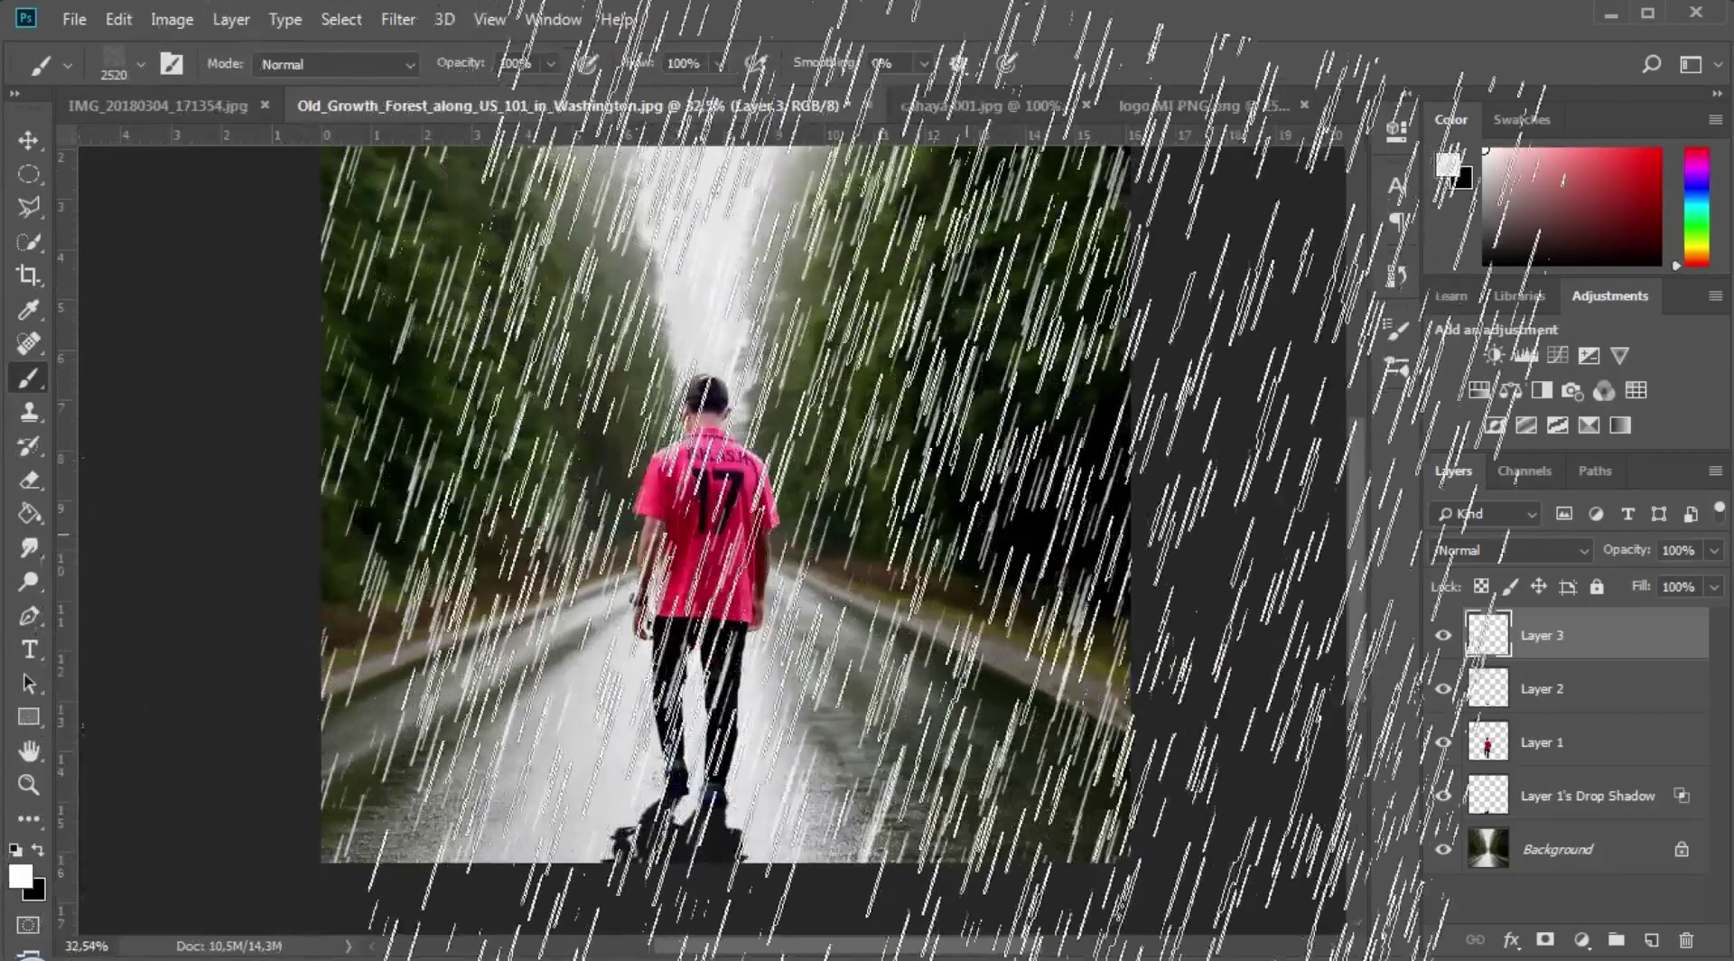
{"action": "right_click", "coordinate": [623, 404]}
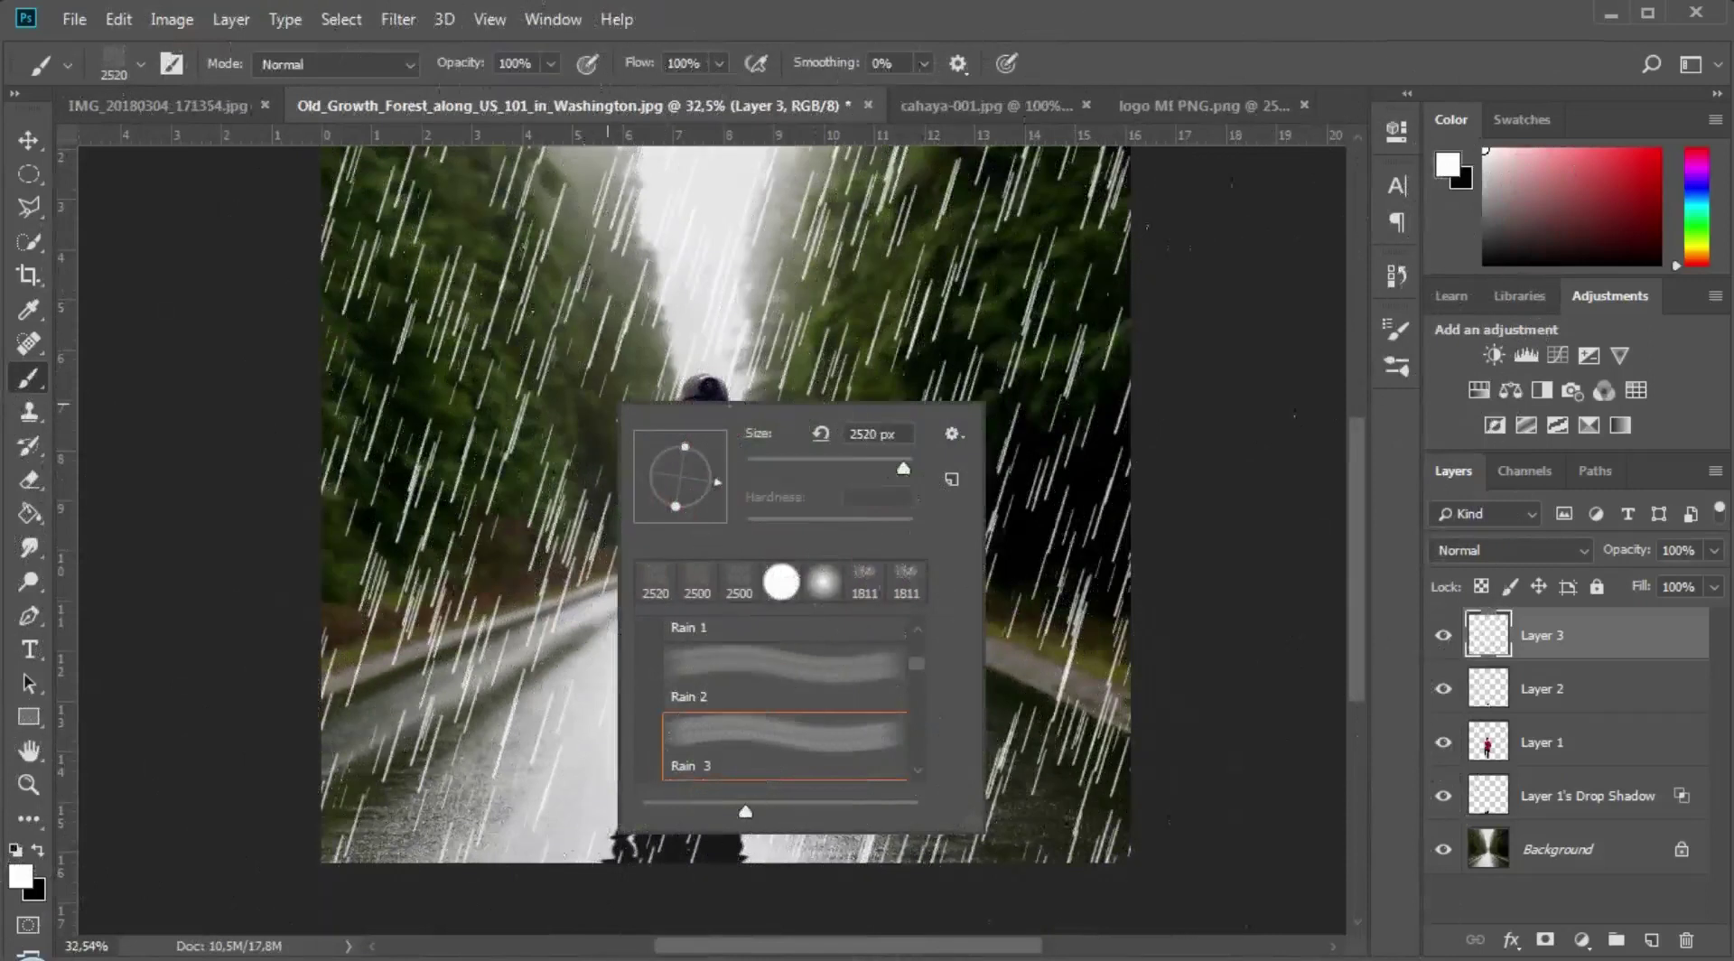
{"action": "key", "text": "m"}
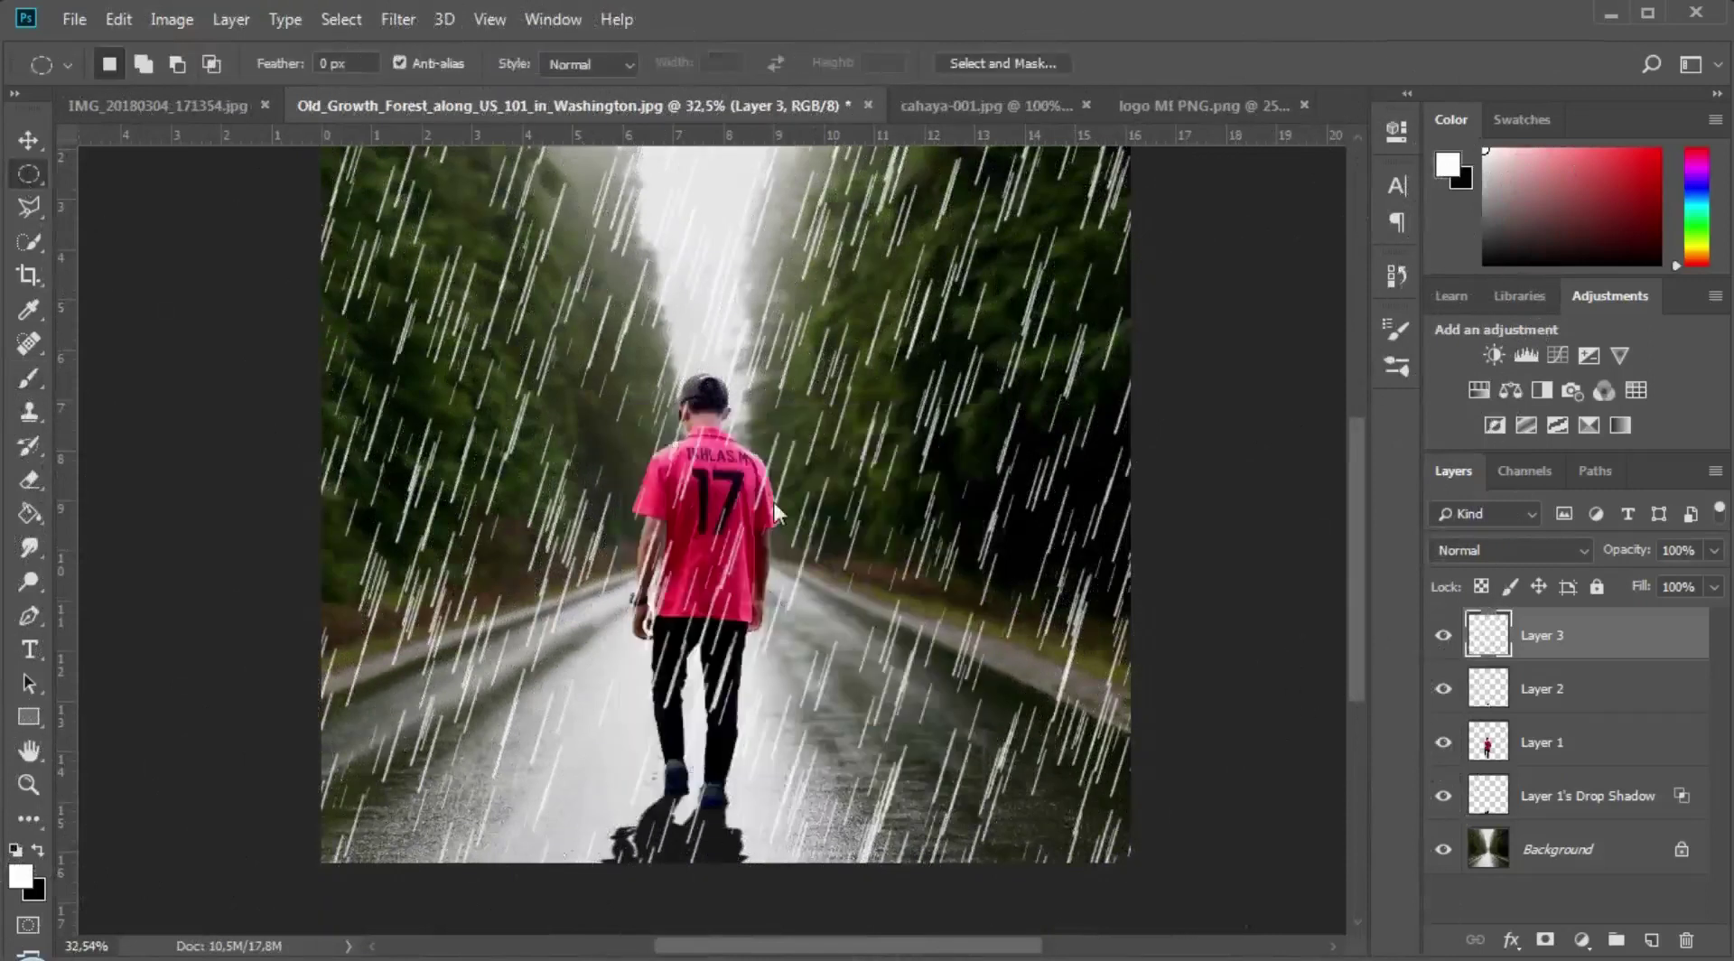
{"action": "scroll", "coordinate": [885, 596], "scroll_direction": "up", "scroll_amount": 3}
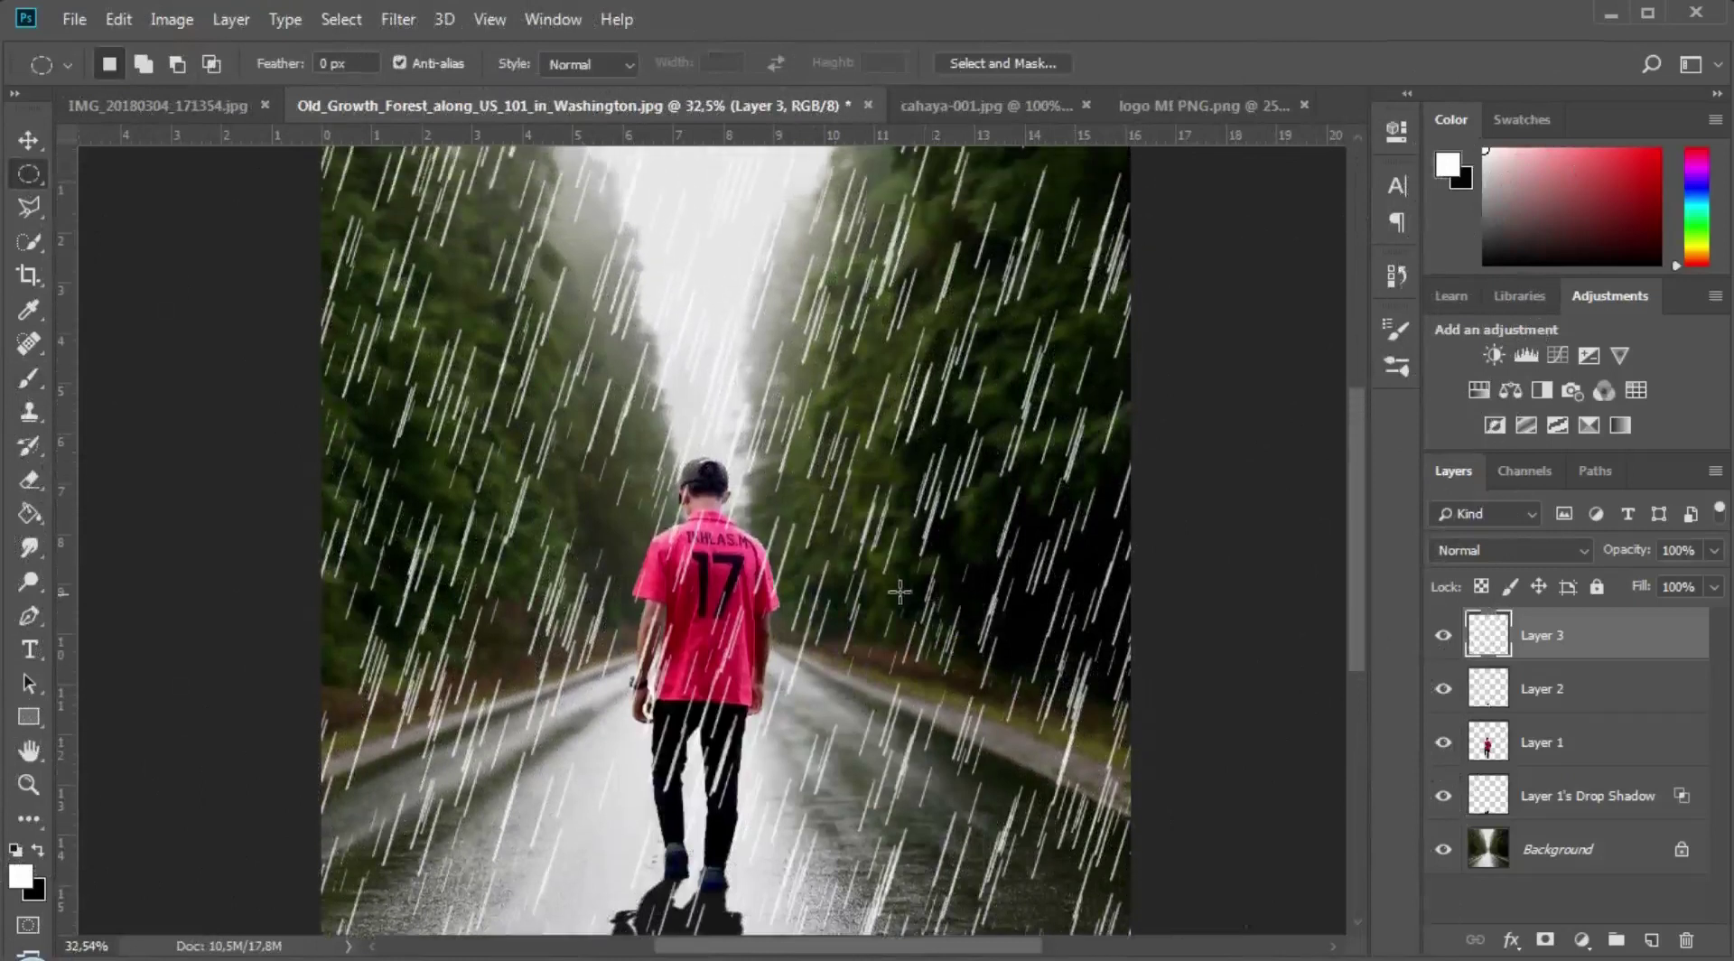
{"action": "scroll", "coordinate": [894, 587], "scroll_direction": "down", "scroll_amount": 3}
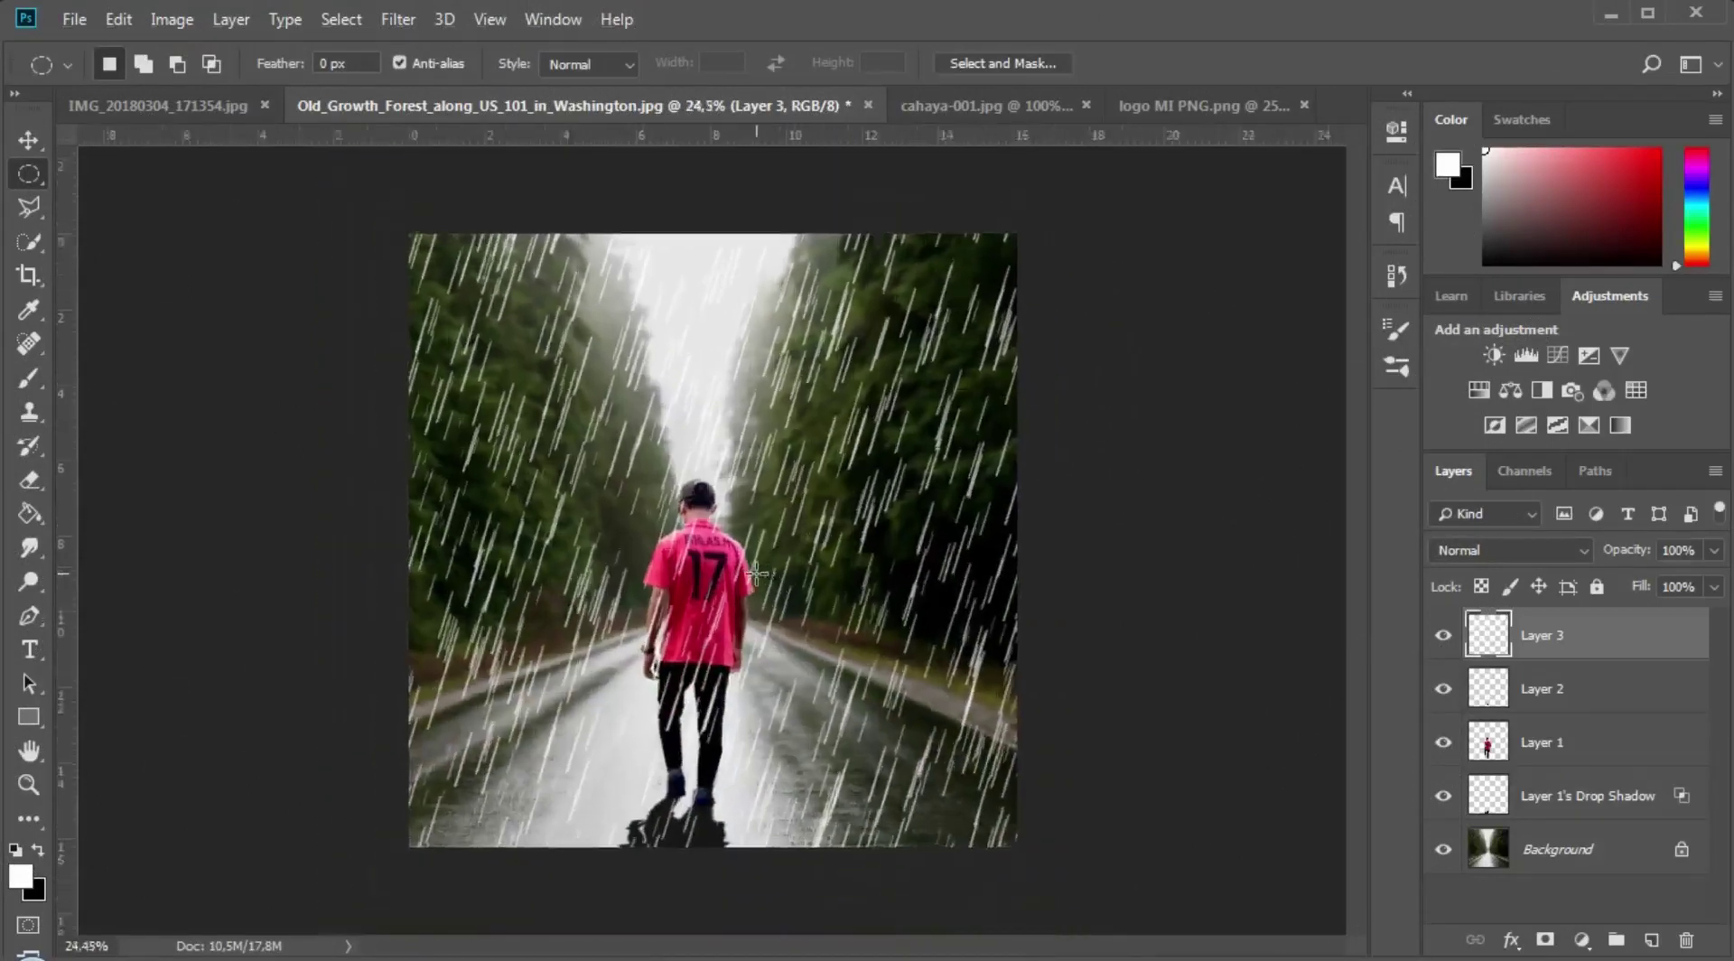
{"action": "scroll", "coordinate": [757, 572], "scroll_direction": "up", "scroll_amount": 4}
{"action": "scroll", "coordinate": [756, 572], "scroll_direction": "up", "scroll_amount": 4}
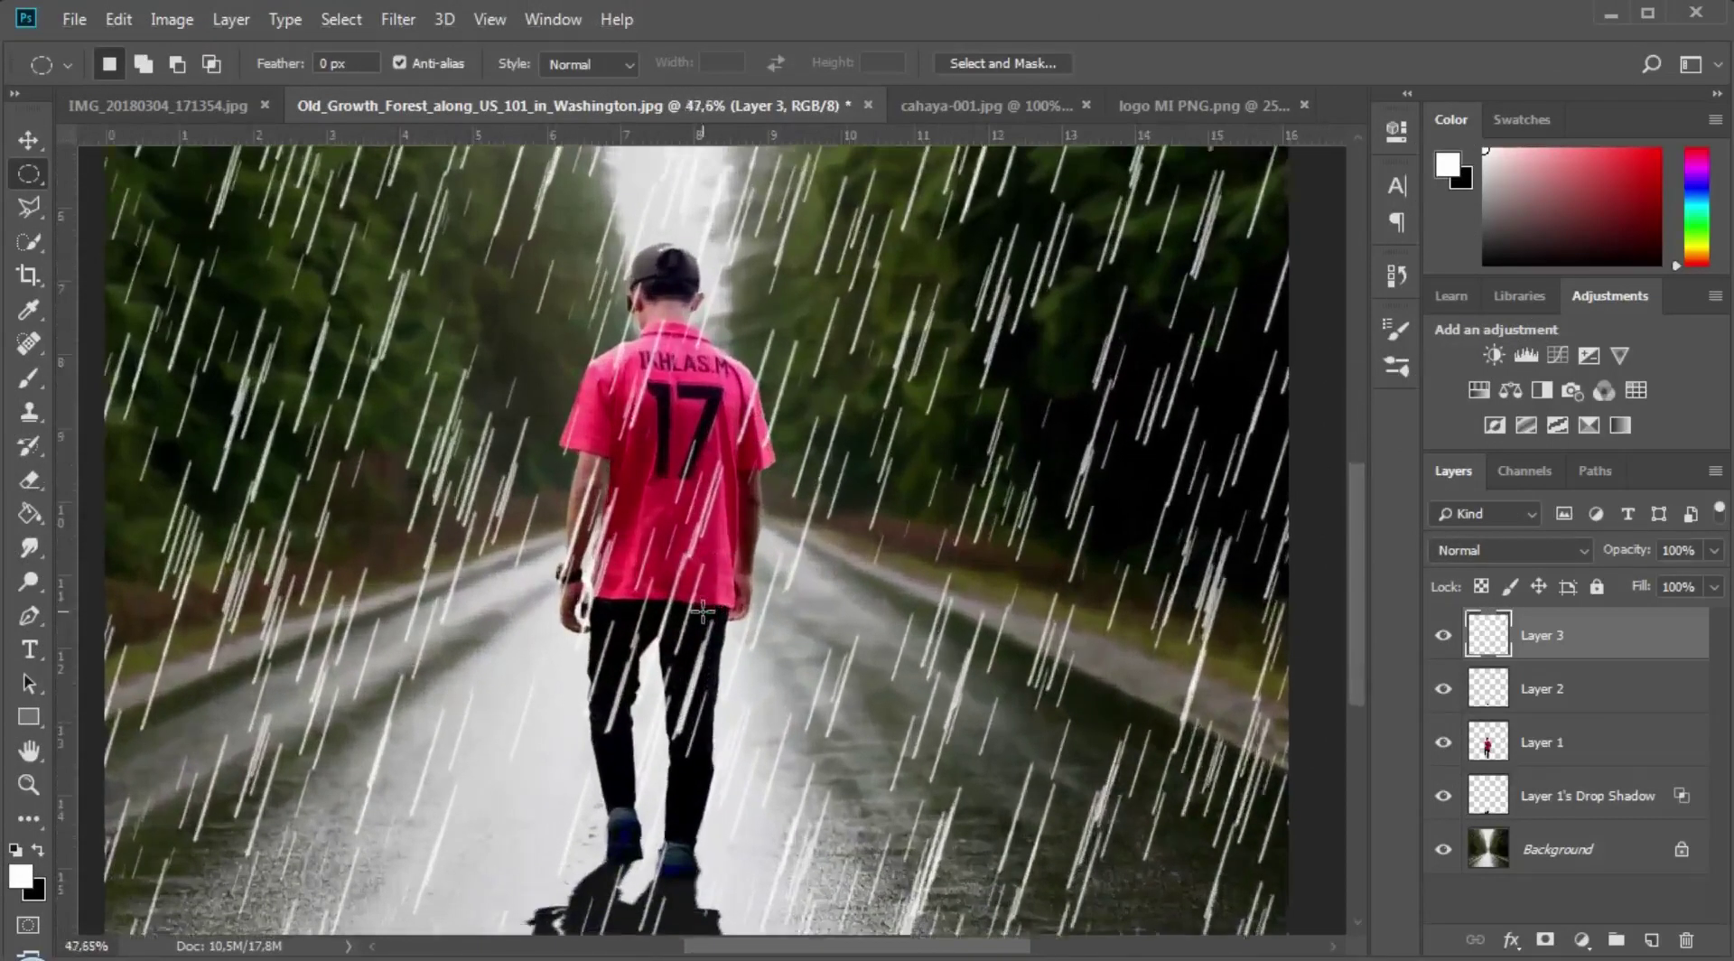
{"action": "scroll", "coordinate": [703, 612], "scroll_direction": "down", "scroll_amount": 3}
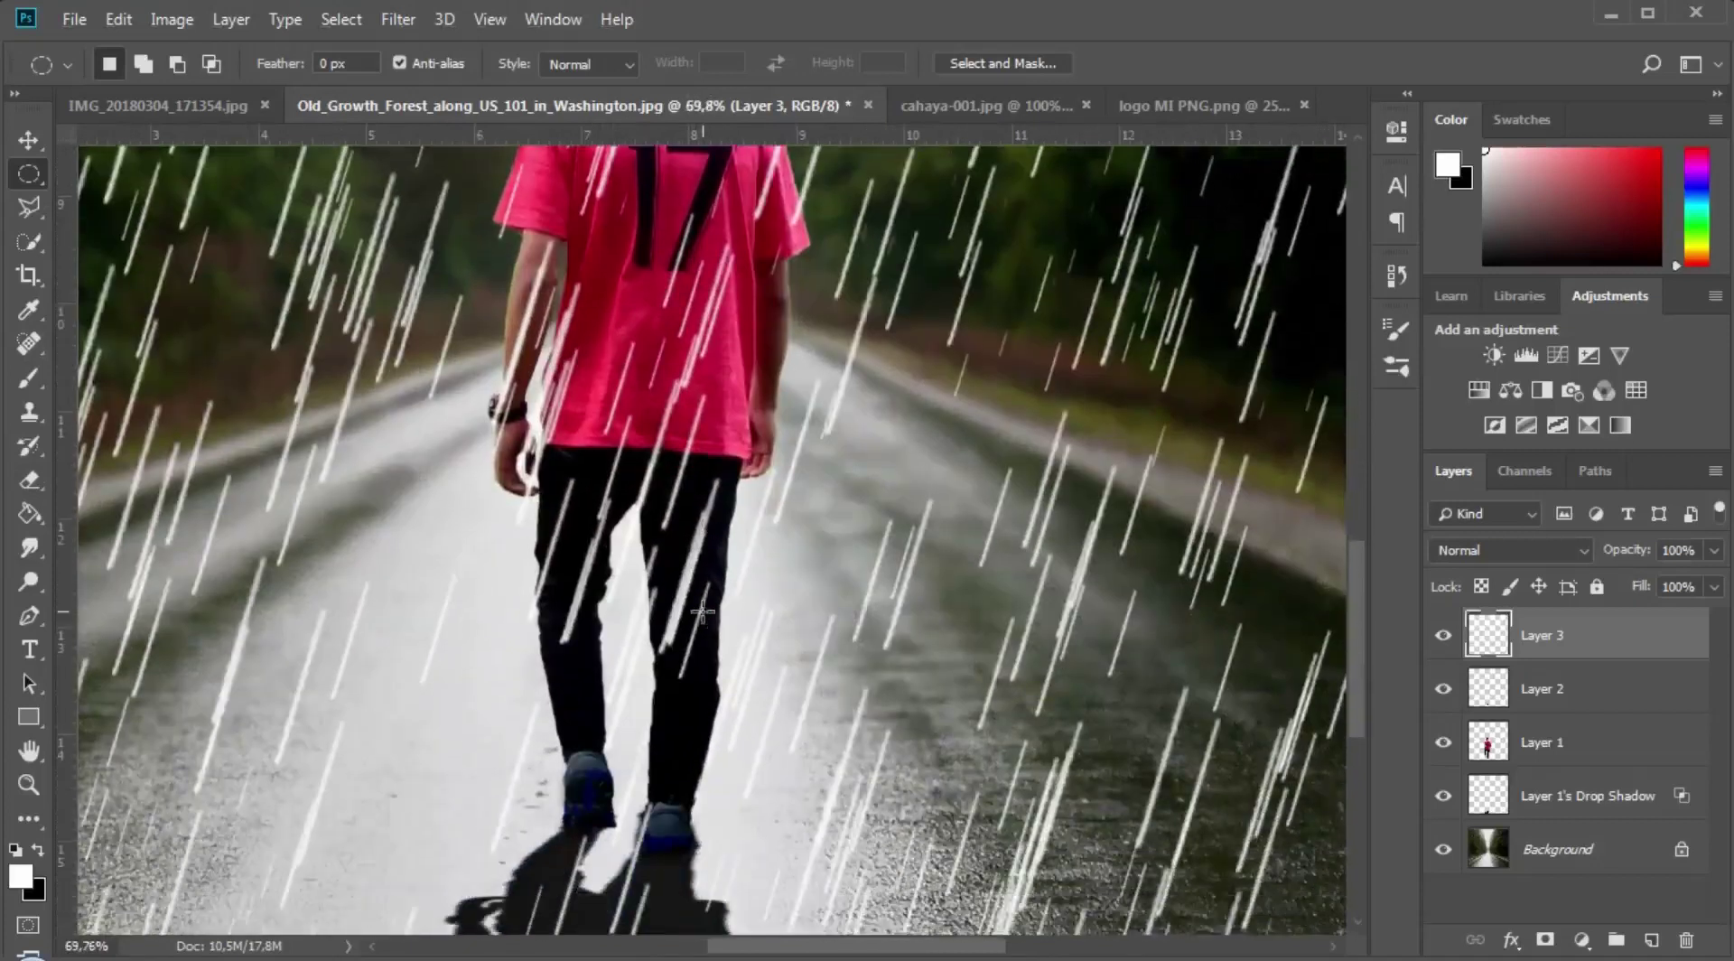
{"action": "scroll", "coordinate": [702, 613], "scroll_direction": "down", "scroll_amount": 4}
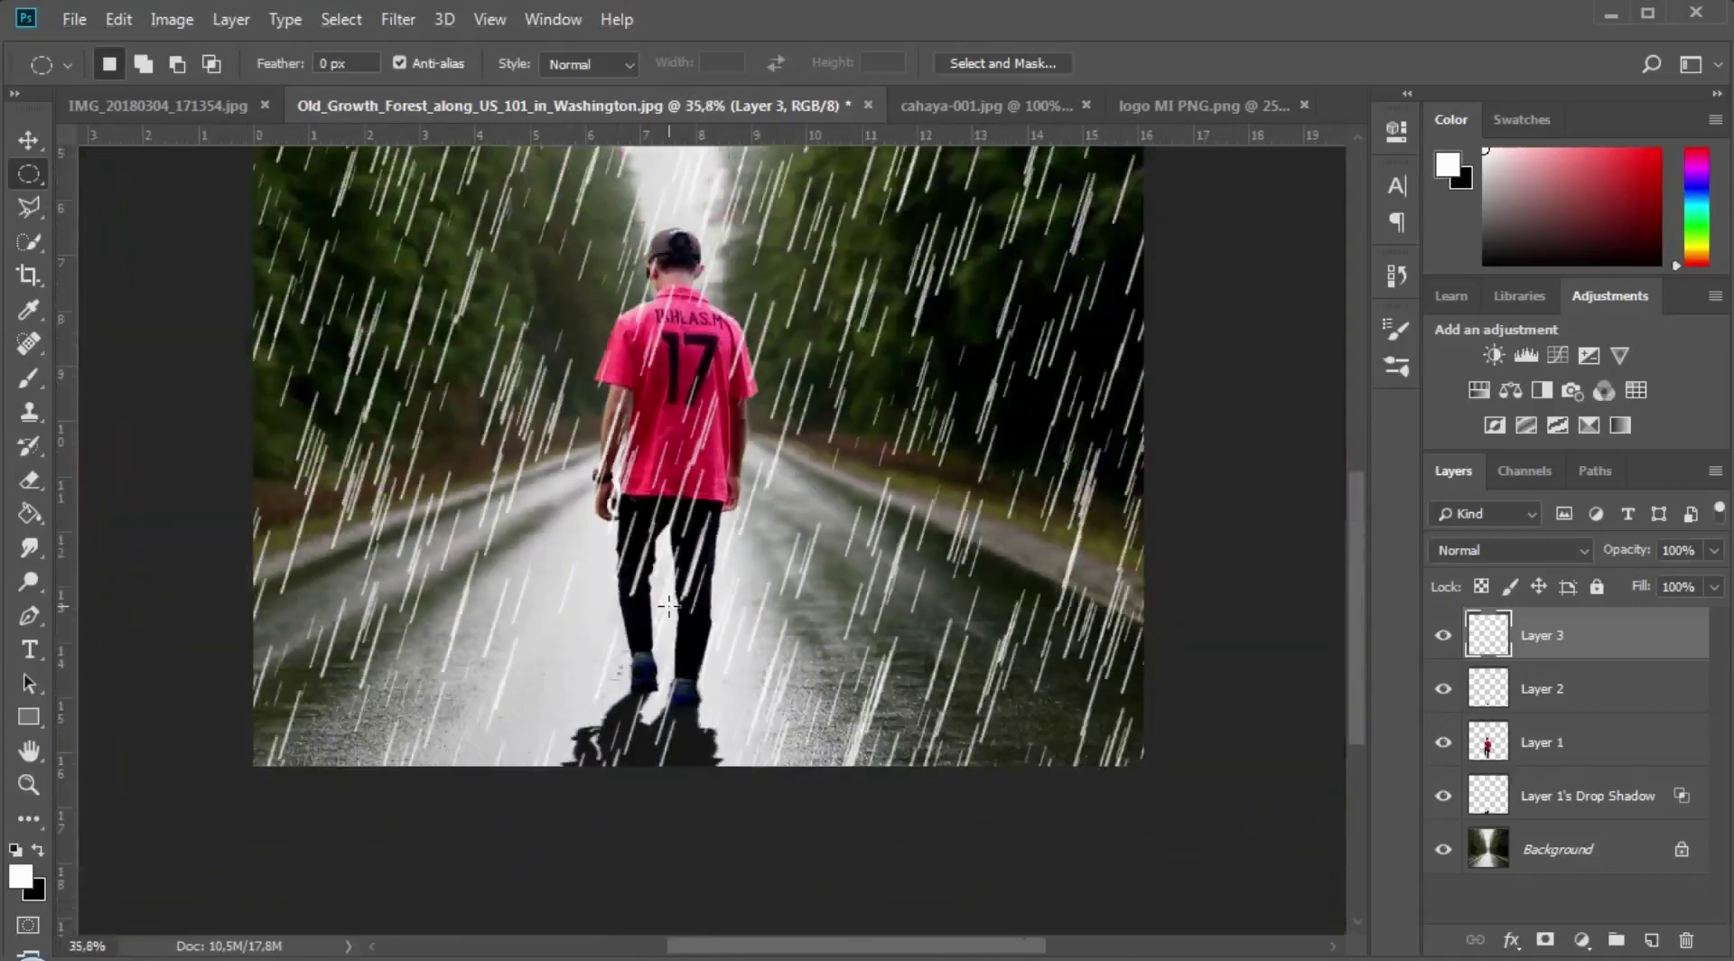
{"action": "scroll", "coordinate": [668, 605], "scroll_direction": "up", "scroll_amount": 1}
{"action": "scroll", "coordinate": [668, 605], "scroll_direction": "down", "scroll_amount": 3}
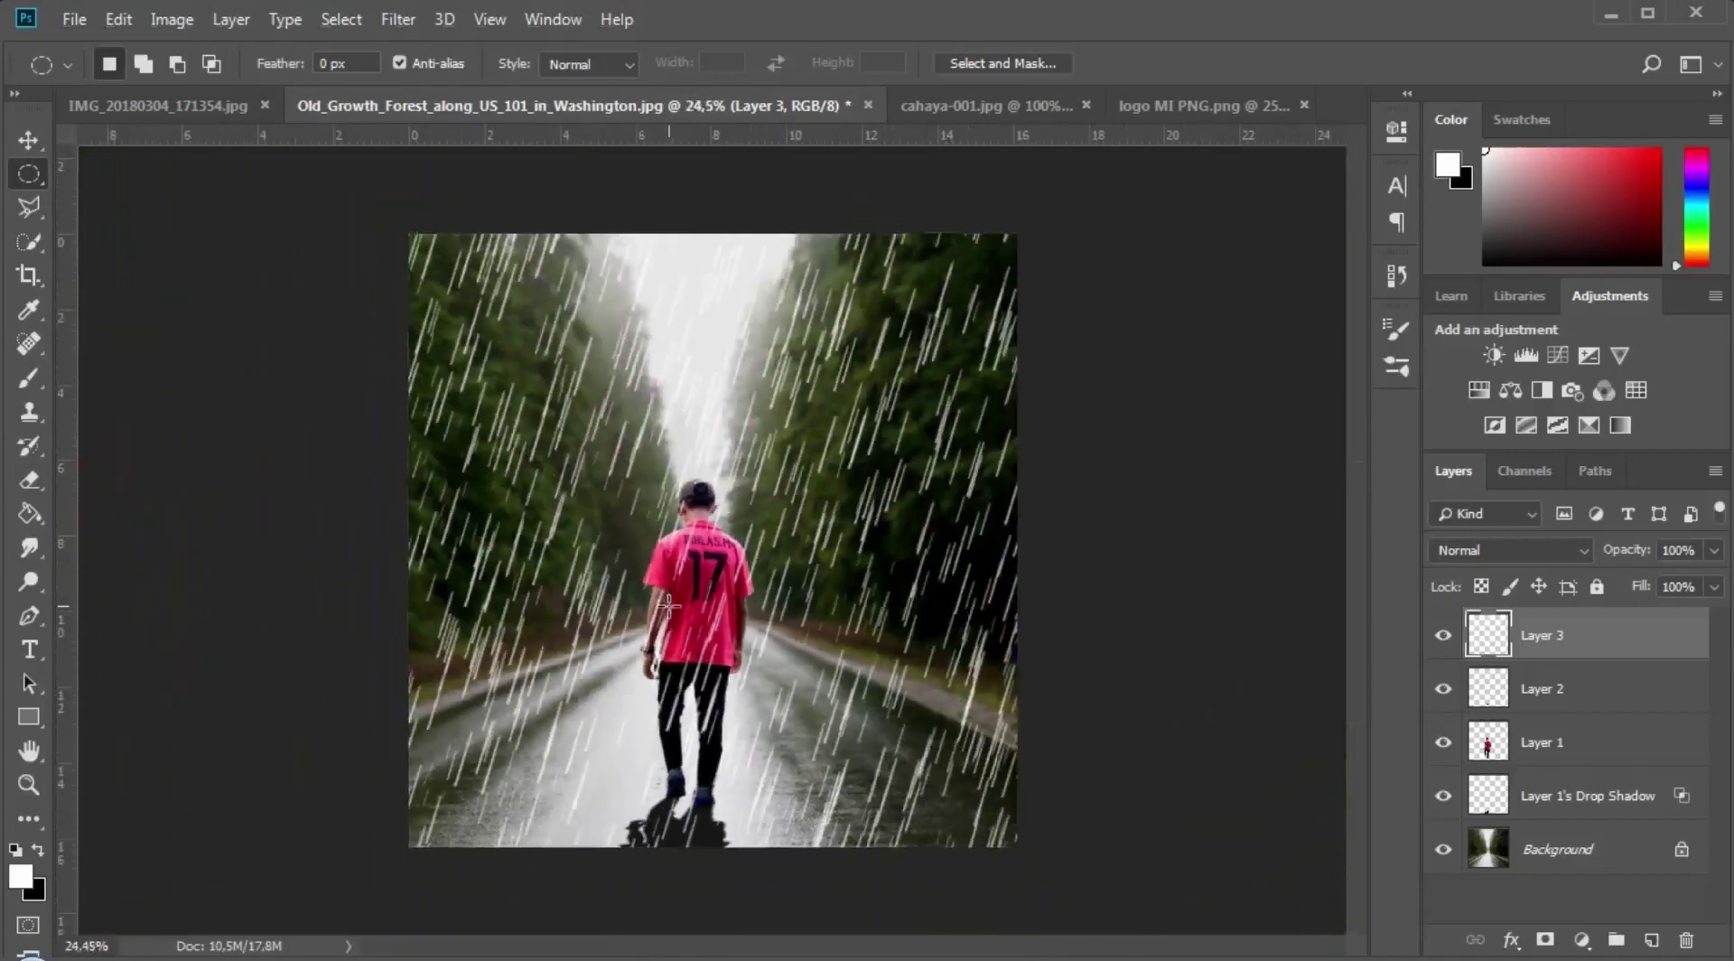
Step: Choose the Supreme Spatter brush from Kyle's Spatter Brushes in the Special Effects Brushes set and enlarge it to 511 px
{"action": "right_click", "coordinate": [699, 536]}
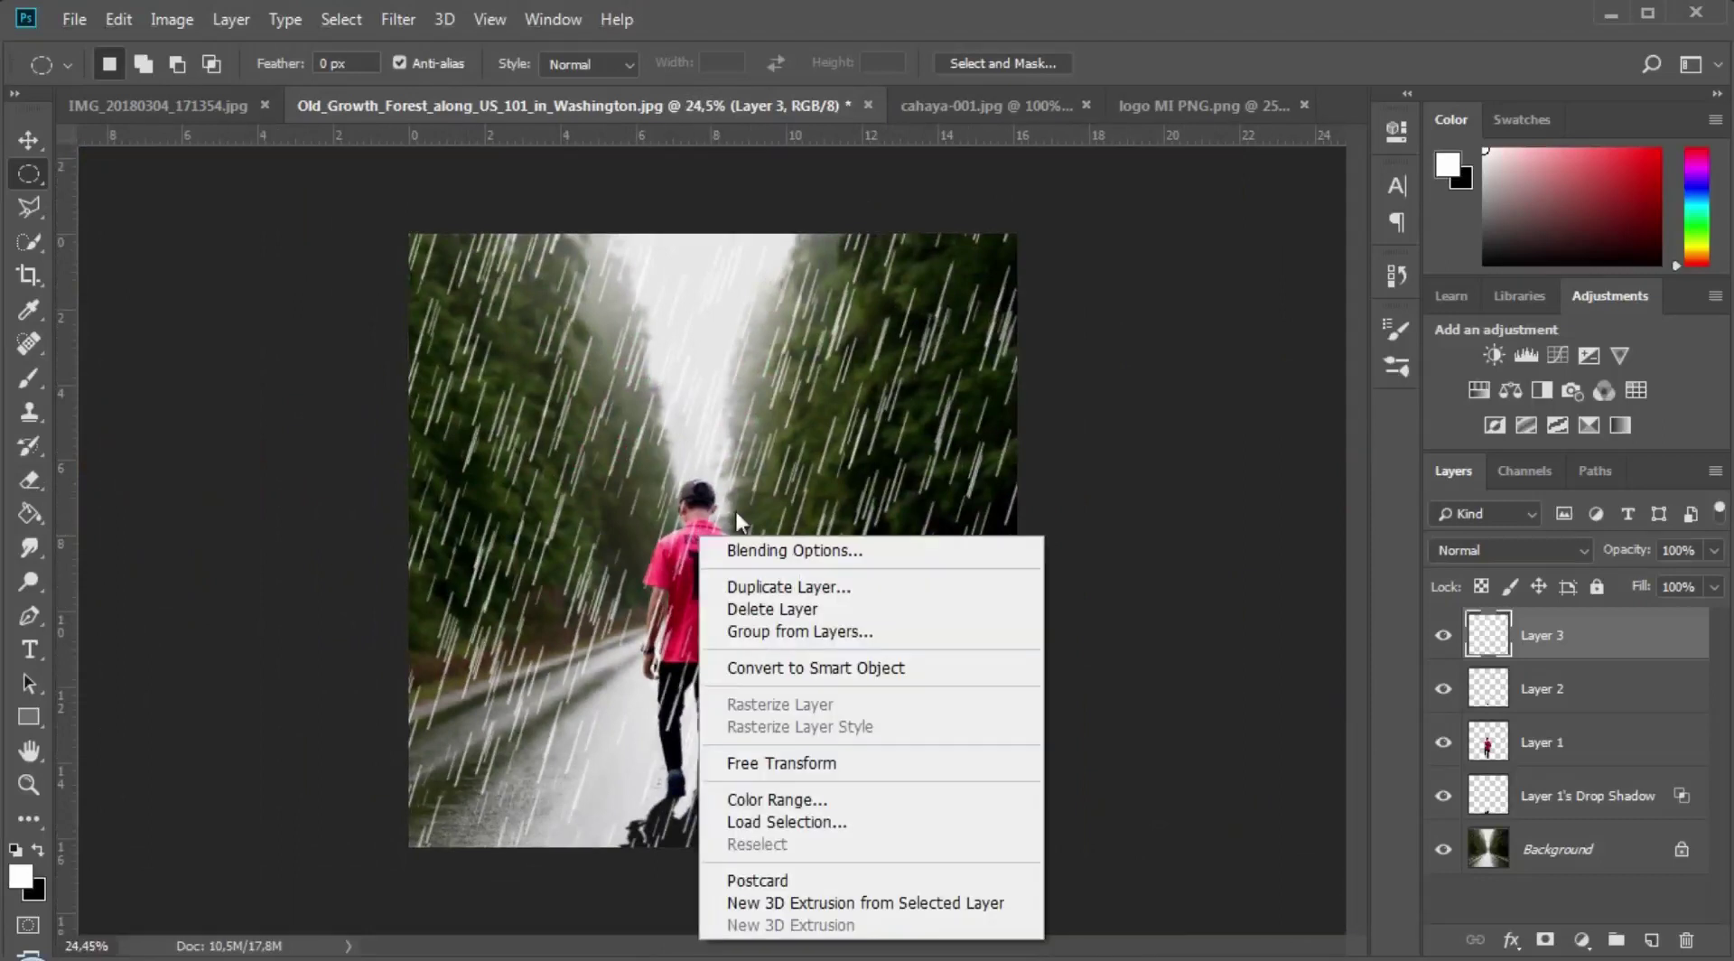
{"action": "left_click", "coordinate": [32, 397]}
{"action": "left_click", "coordinate": [30, 388]}
{"action": "right_click", "coordinate": [620, 437]}
{"action": "left_click_drag", "start_coordinate": [921, 683], "coordinate": [921, 667]}
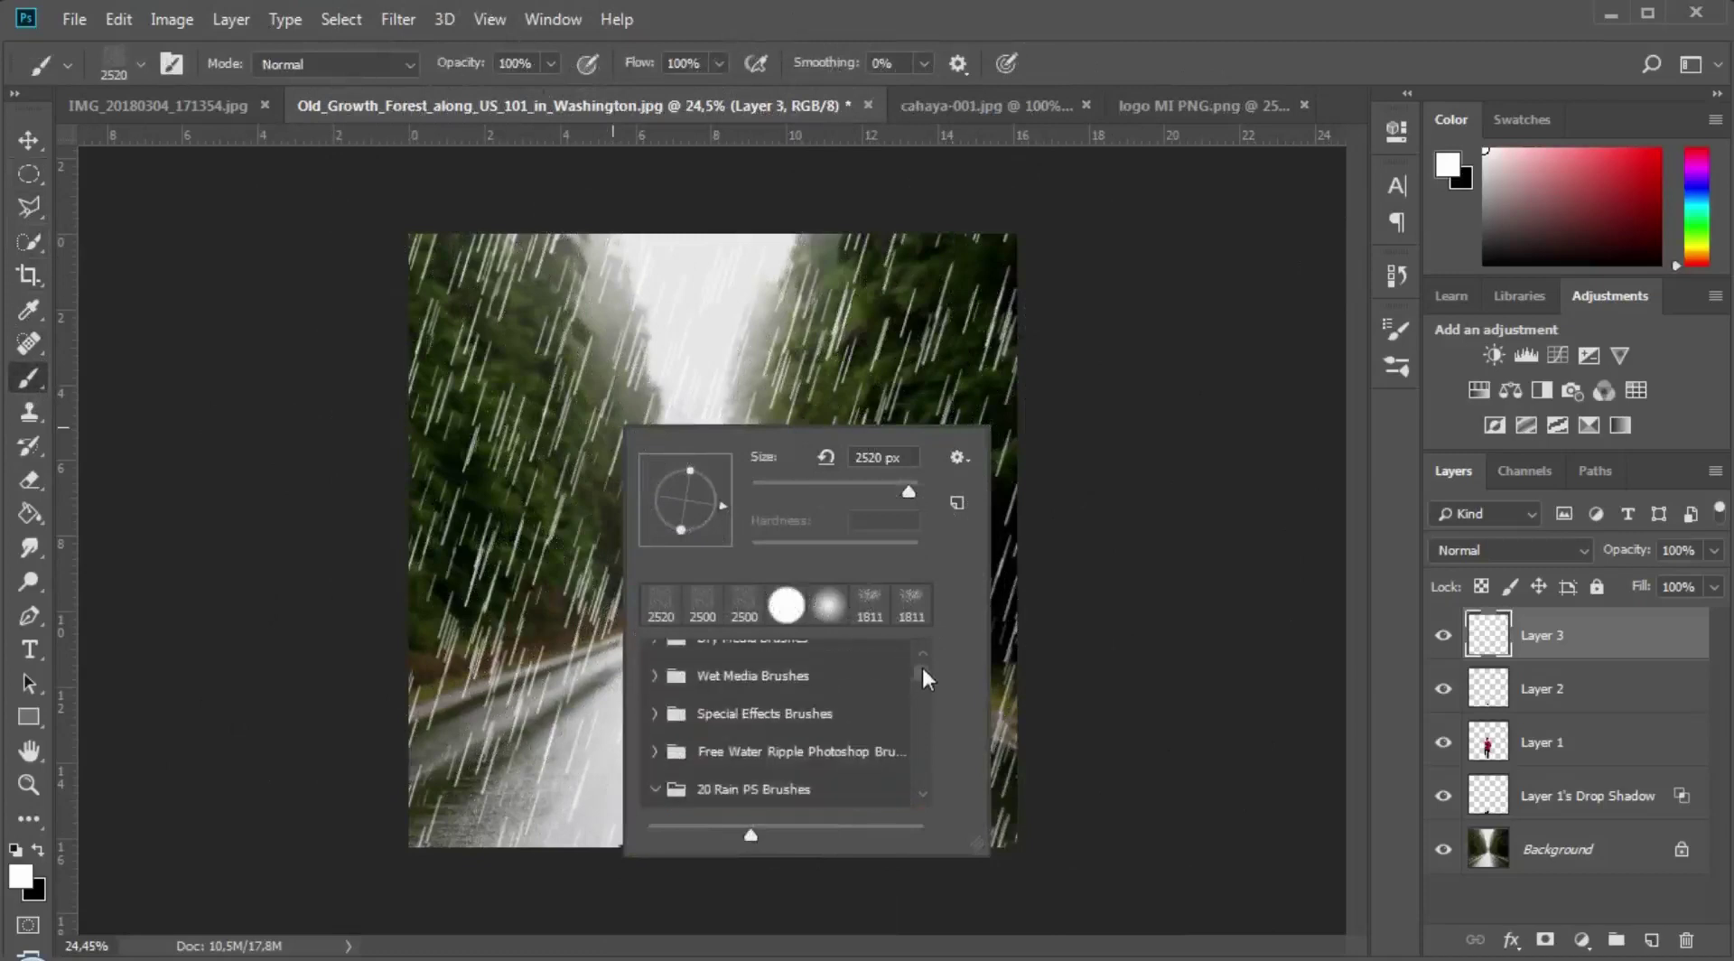
{"action": "left_click", "coordinate": [656, 675]}
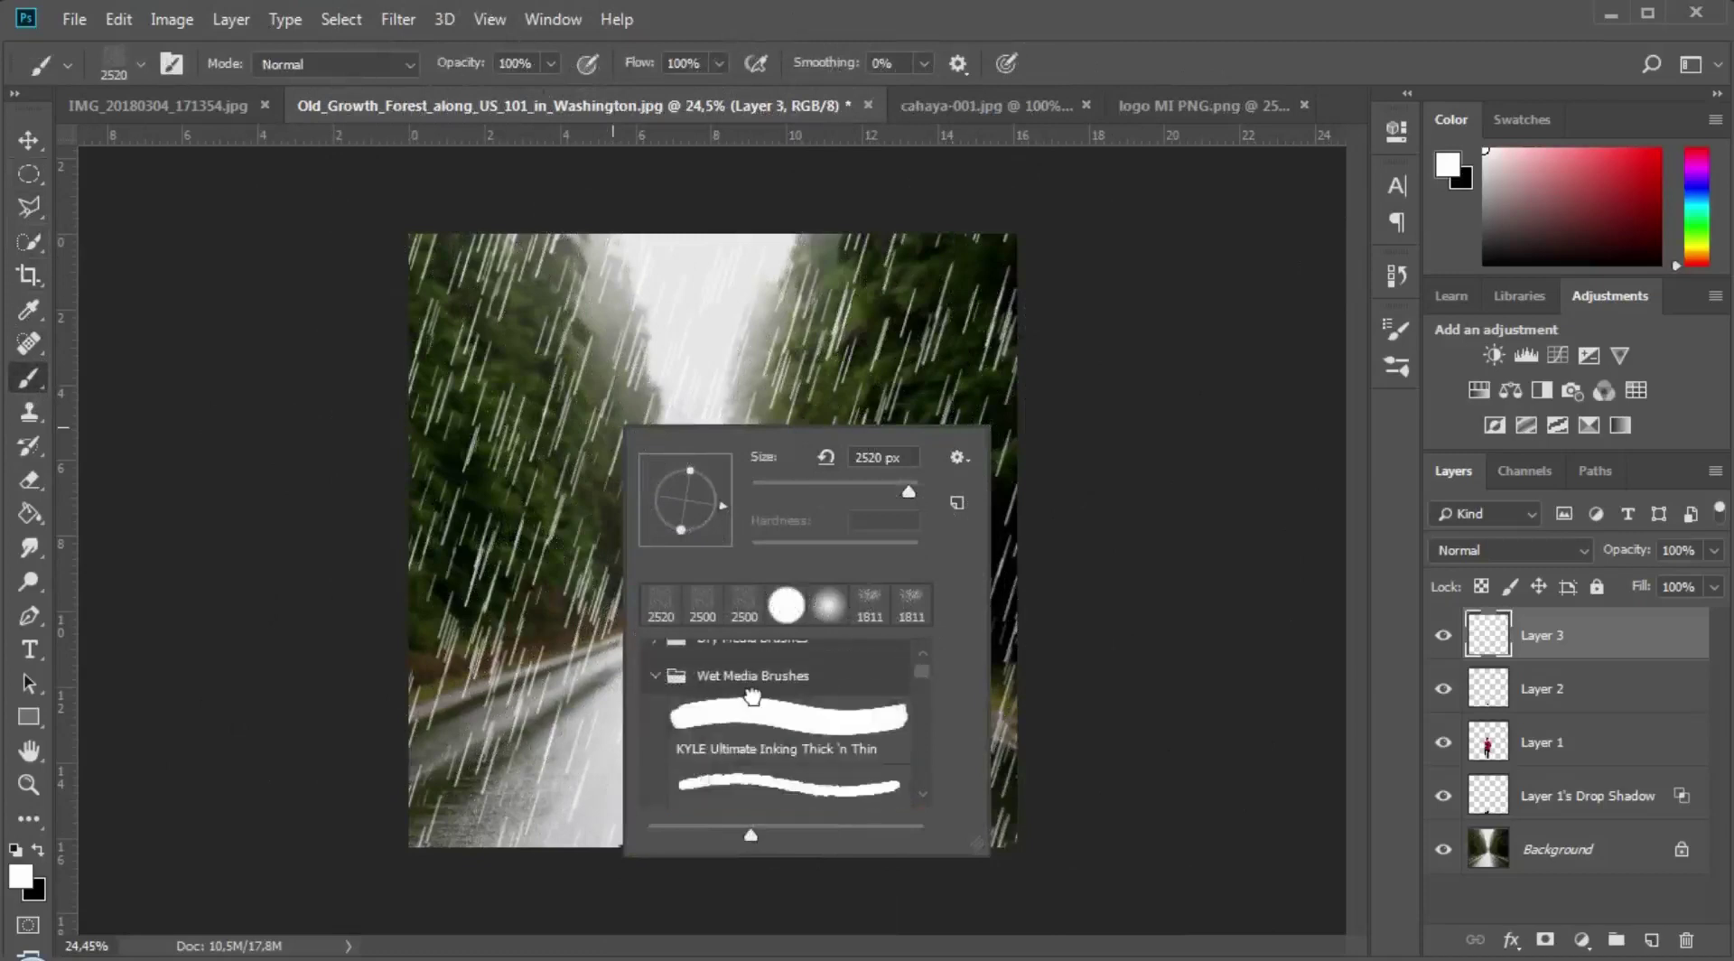
{"action": "left_click", "coordinate": [673, 675]}
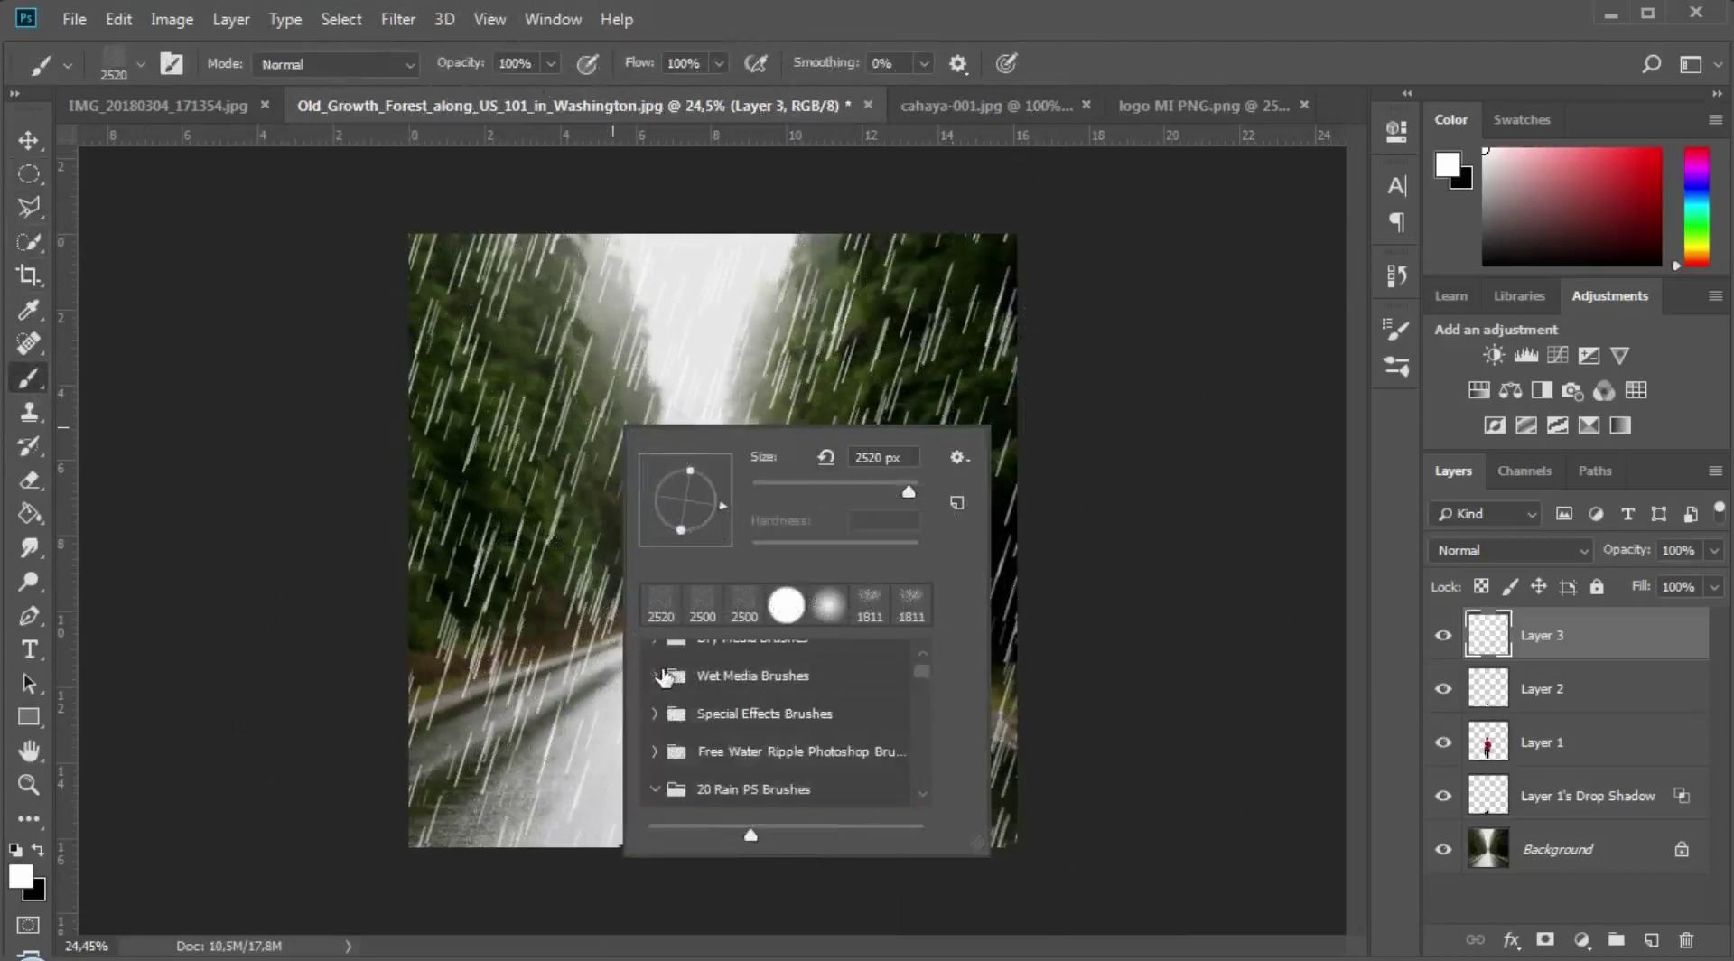
{"action": "left_click", "coordinate": [658, 696]}
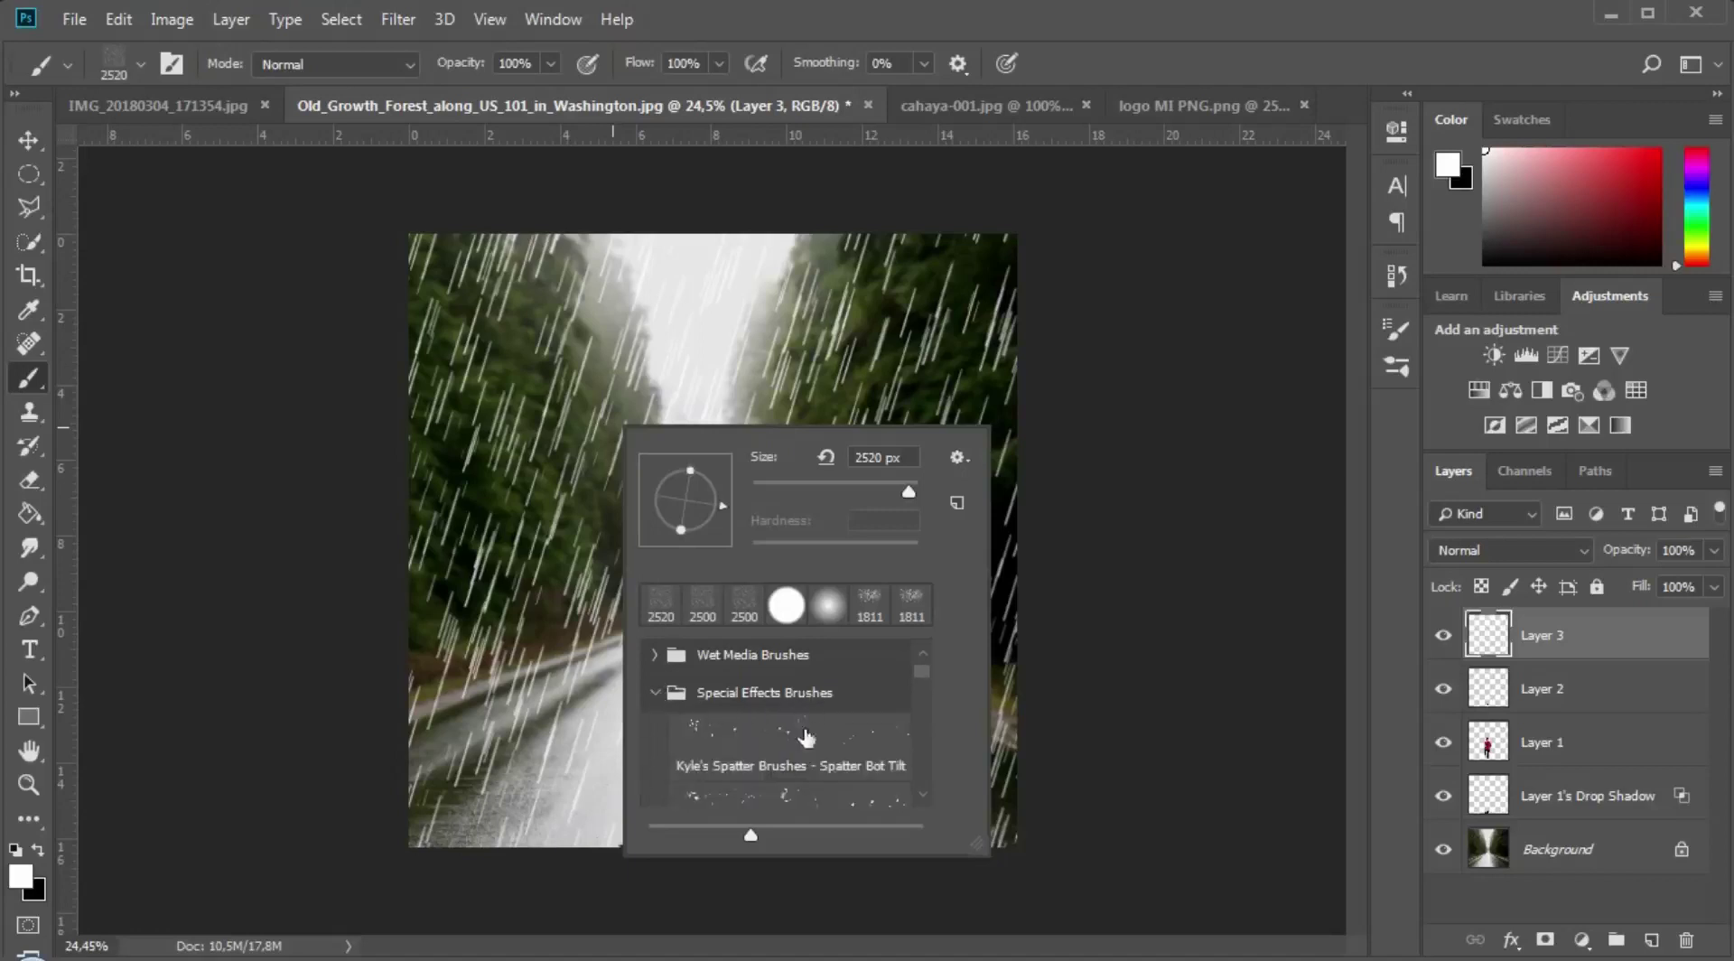
{"action": "left_click", "coordinate": [801, 793]}
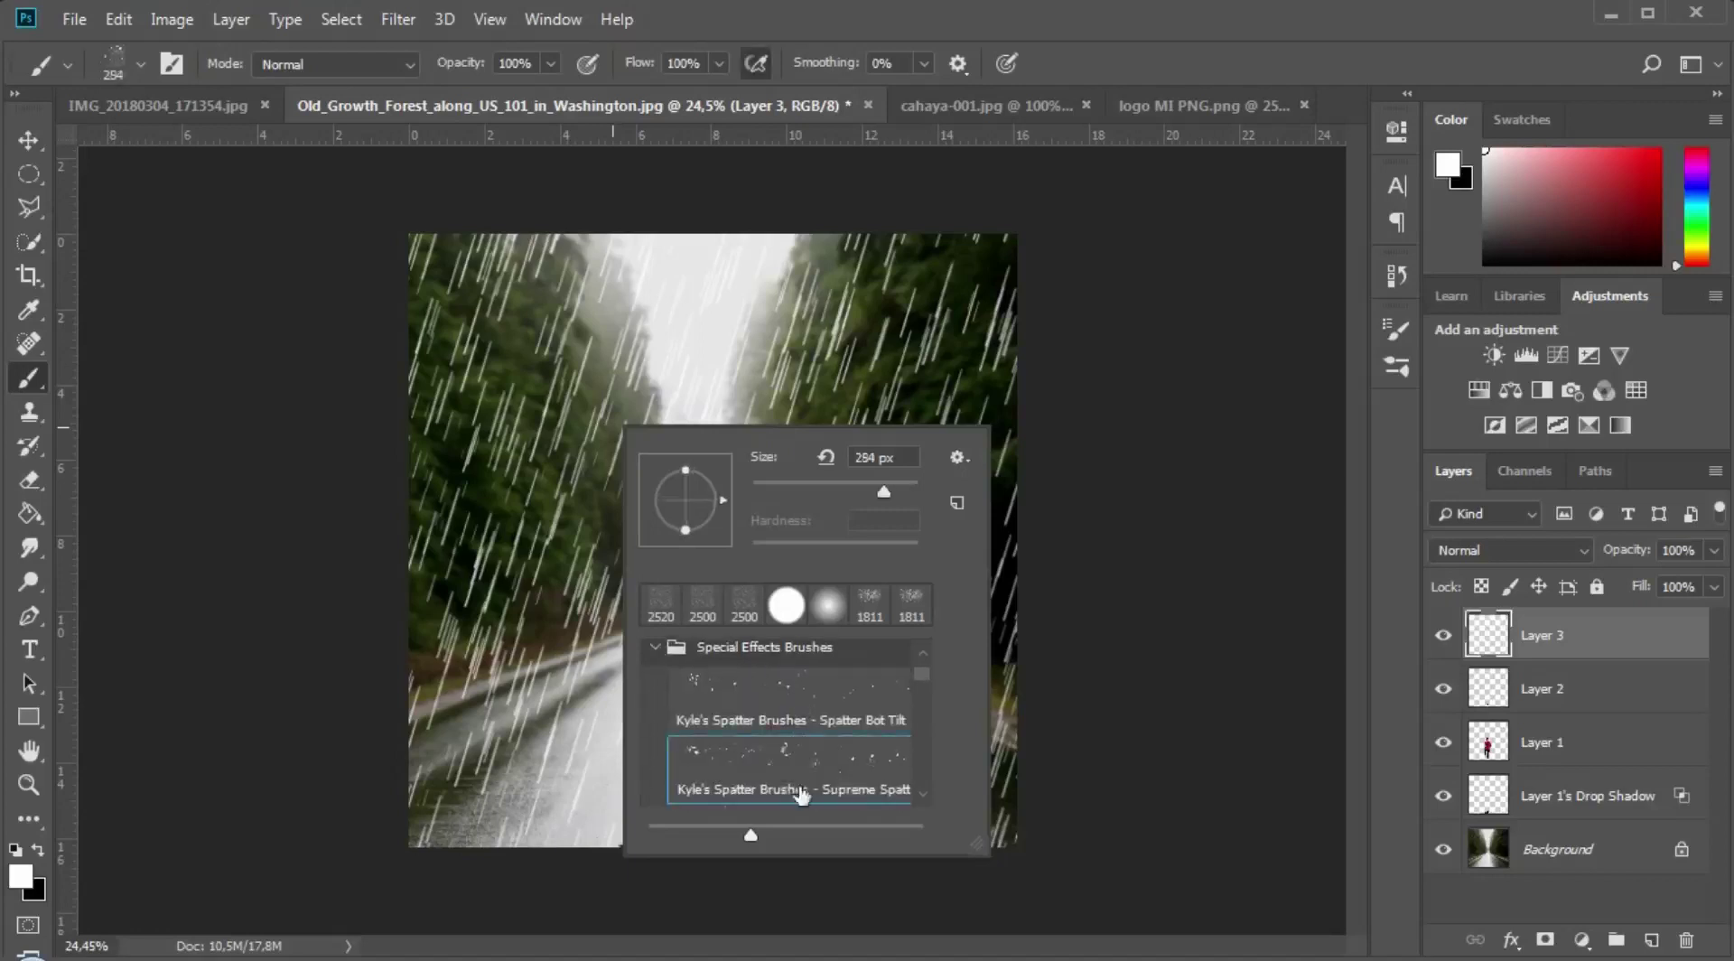
{"action": "scroll", "coordinate": [763, 786], "scroll_direction": "down", "scroll_amount": 1}
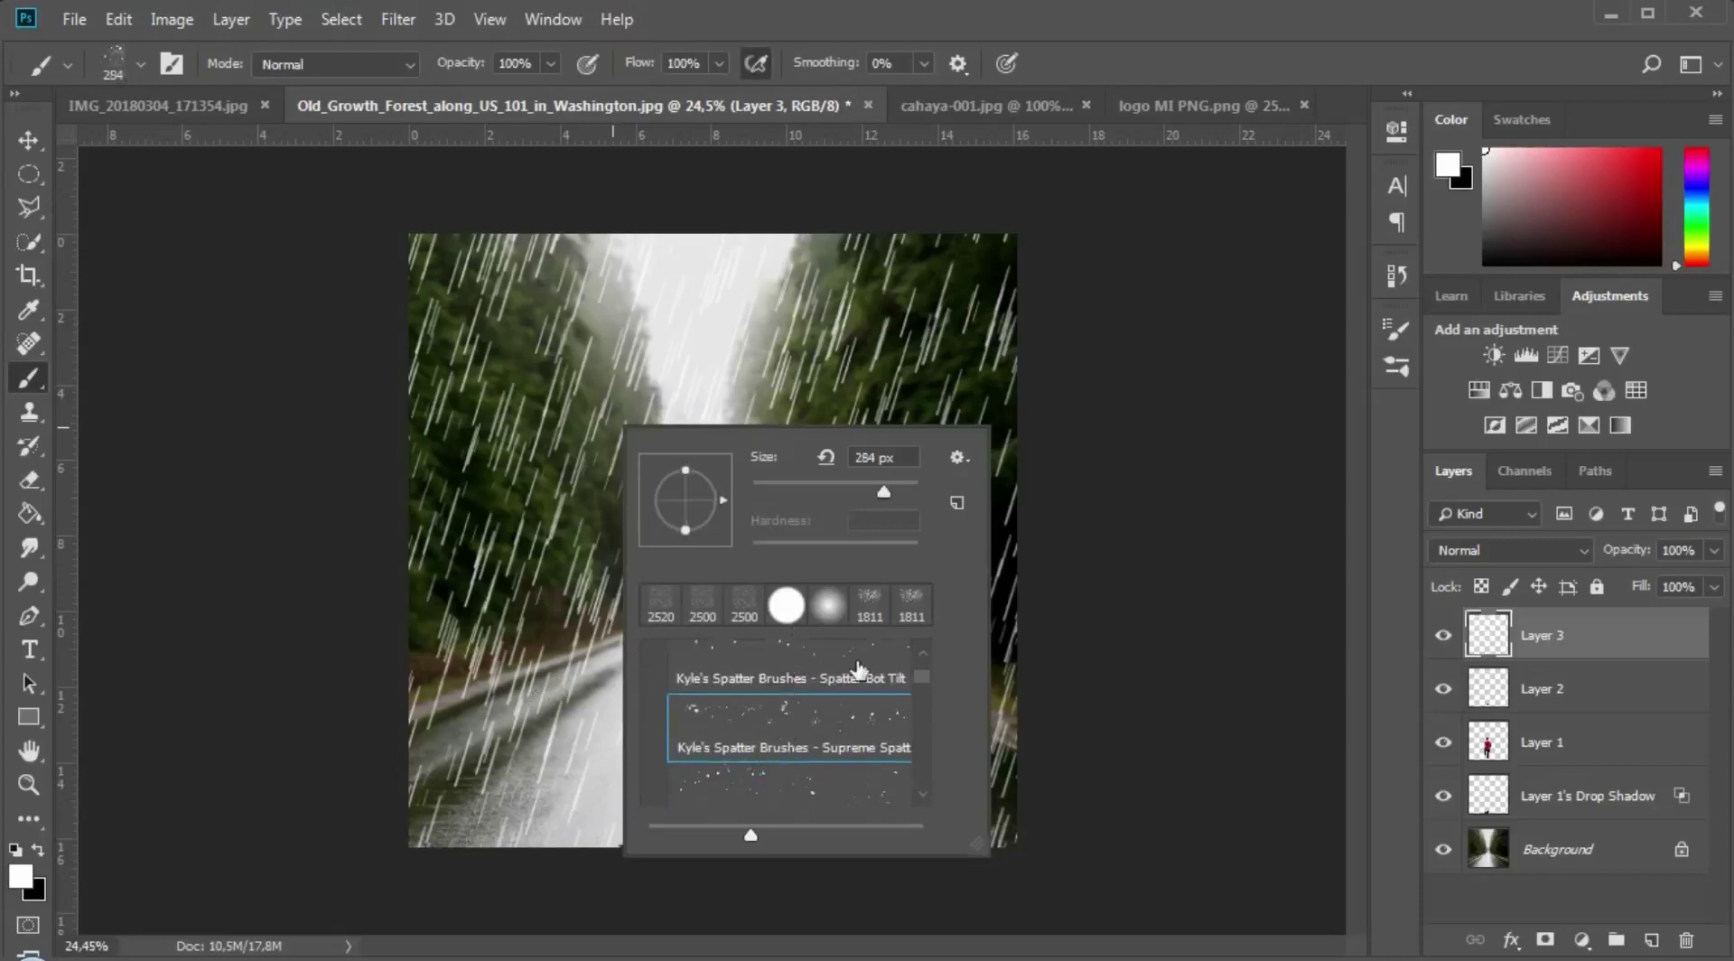
{"action": "left_click_drag", "start_coordinate": [884, 491], "coordinate": [901, 492]}
Step: Stamp white splash spatters on Layer 3 along the wet road on both sides of the man and near his feet
{"action": "left_click", "coordinate": [519, 775]}
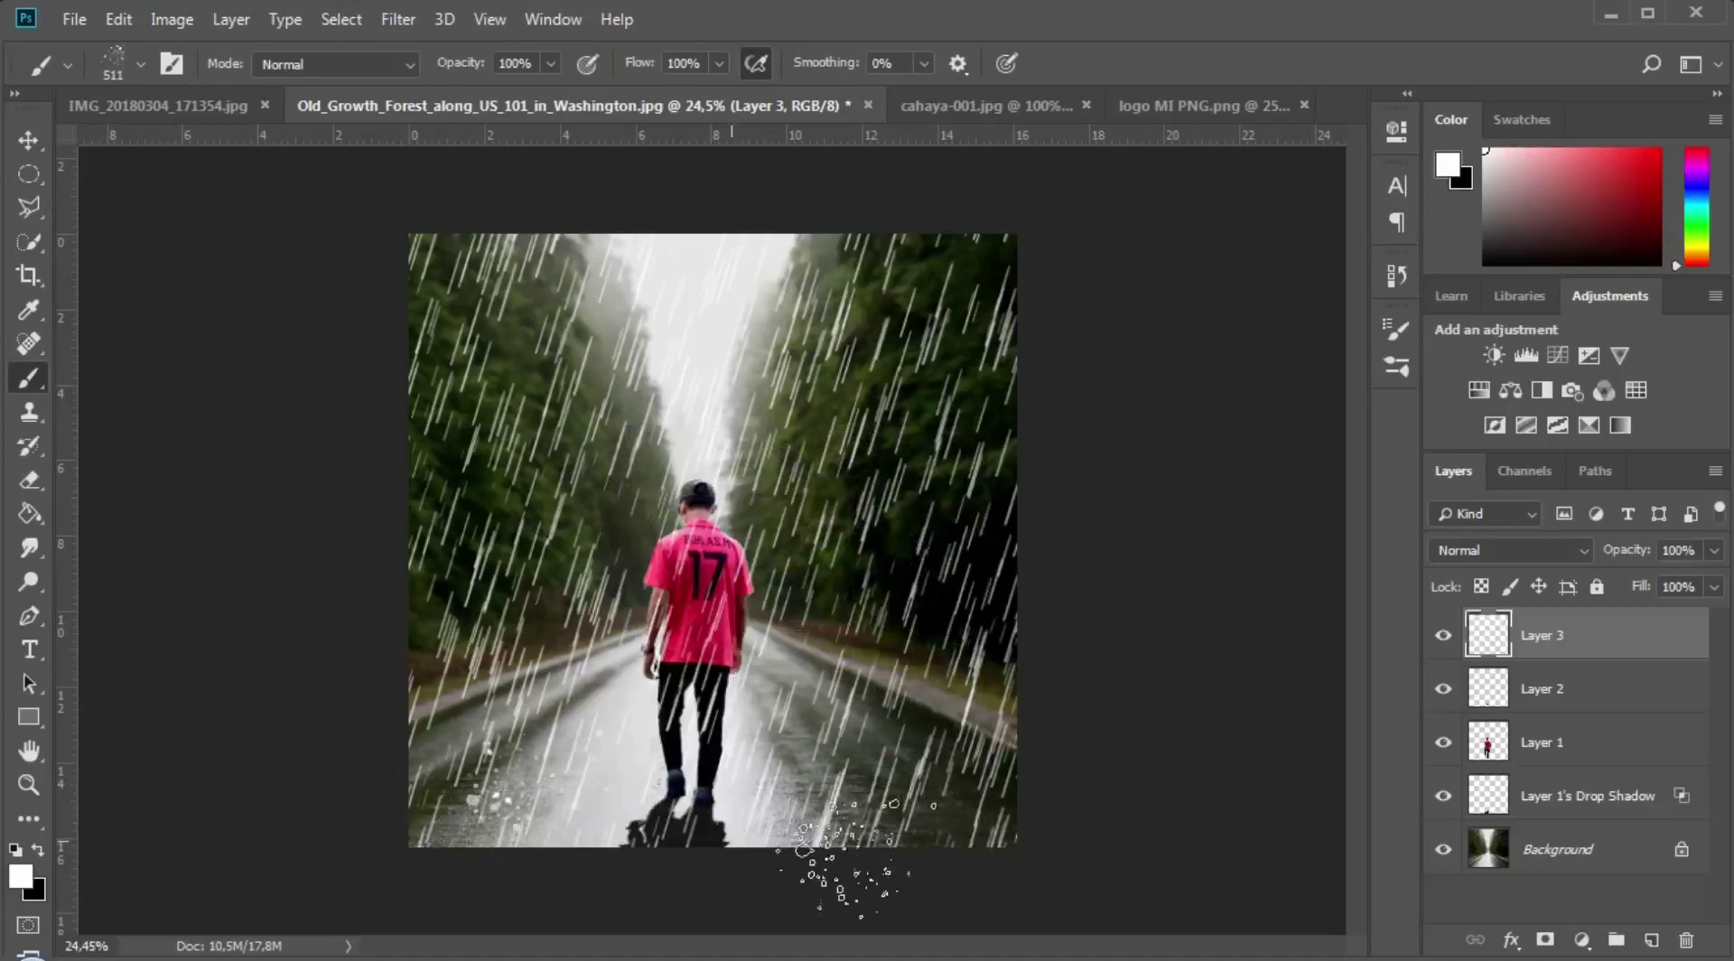
{"action": "left_click", "coordinate": [940, 817]}
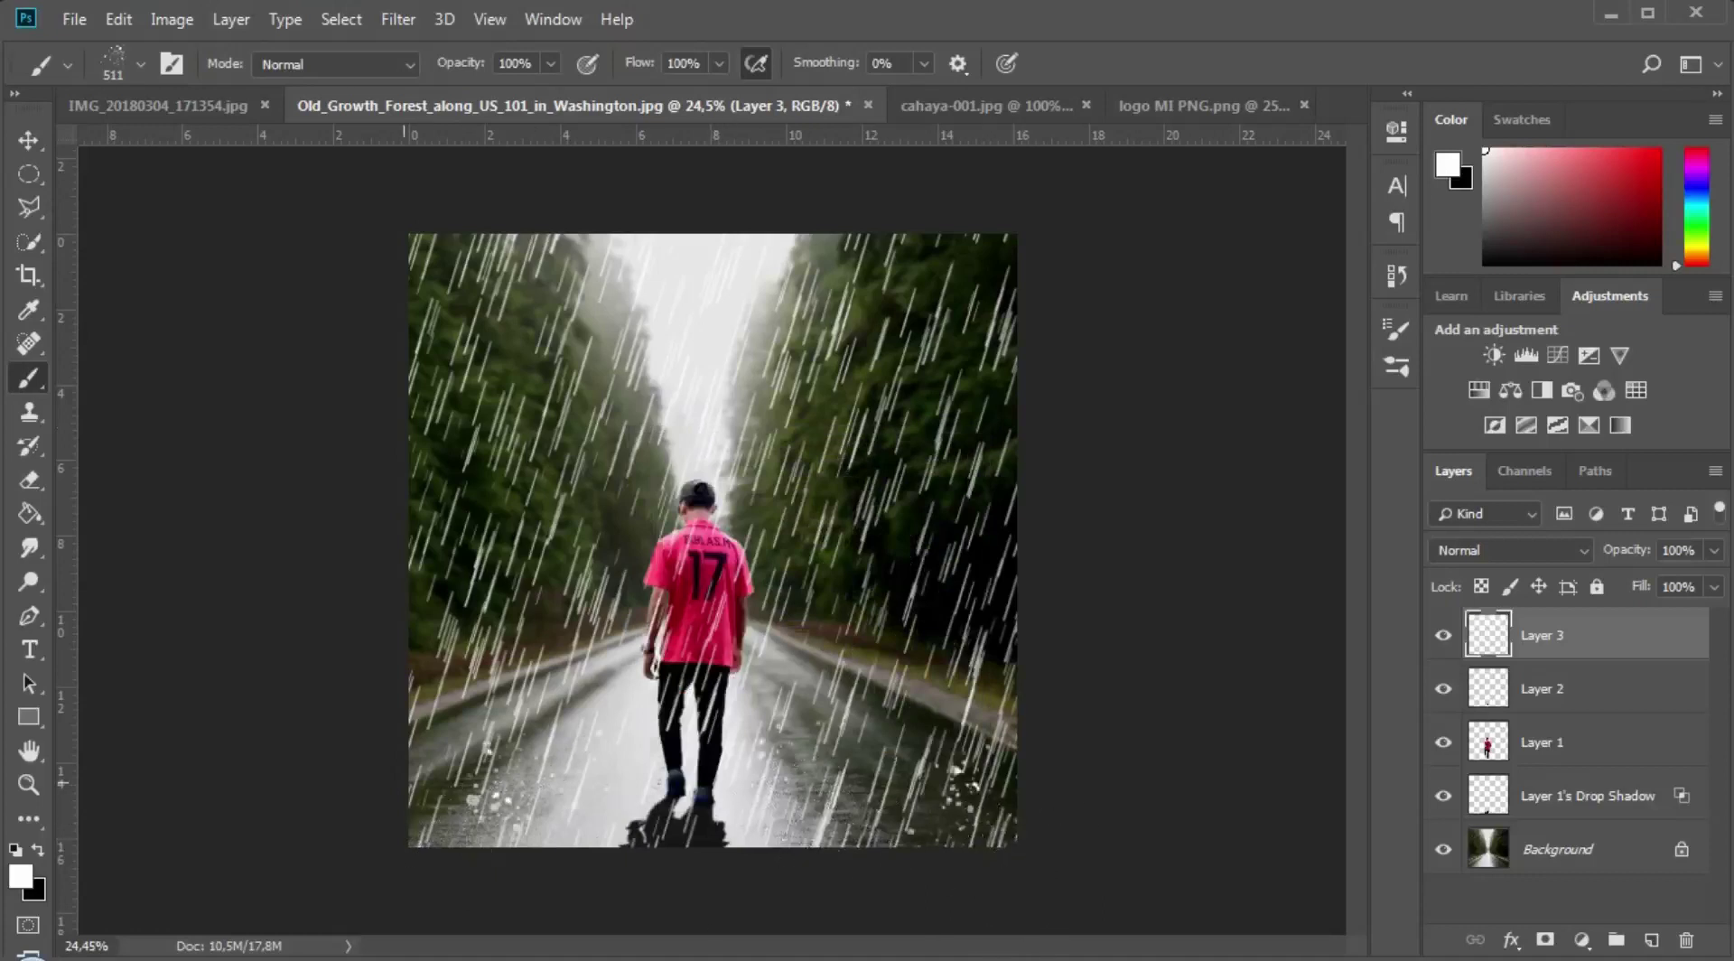
{"action": "left_click", "coordinate": [441, 794]}
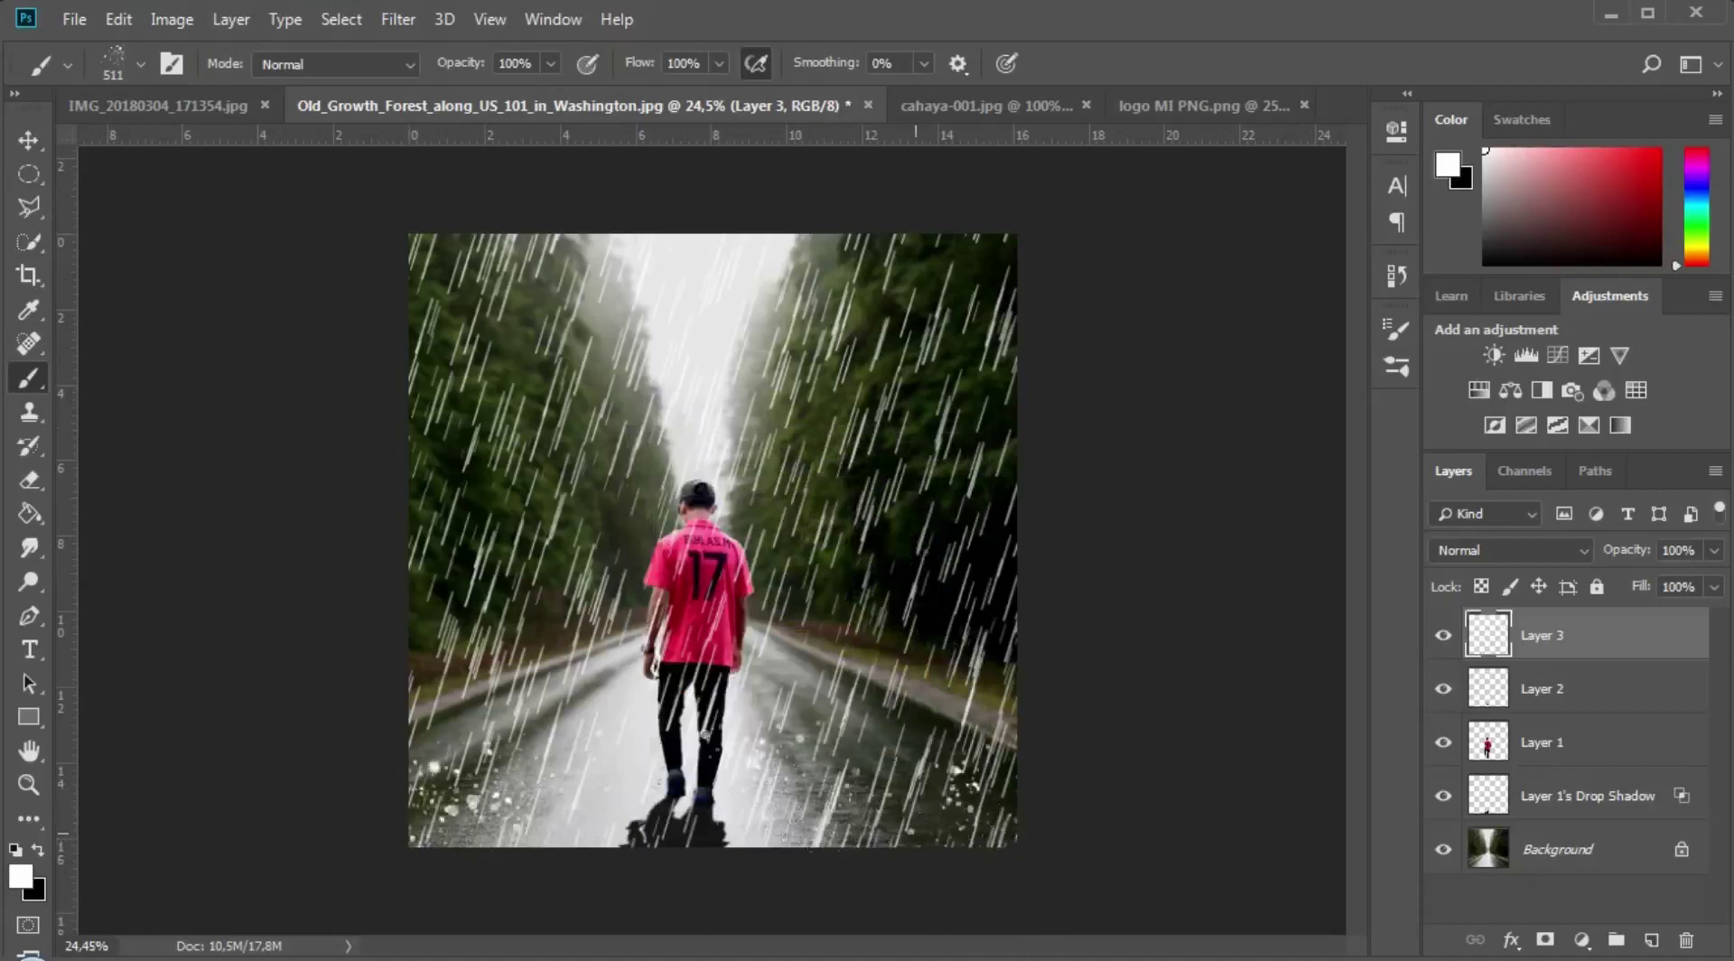
{"action": "left_click", "coordinate": [745, 840]}
Step: Examine the white splashes and rain around the man's legs and on the road, close up and at full view
{"action": "key", "text": "alt"}
{"action": "scroll", "coordinate": [822, 795], "scroll_direction": "down", "scroll_amount": 1}
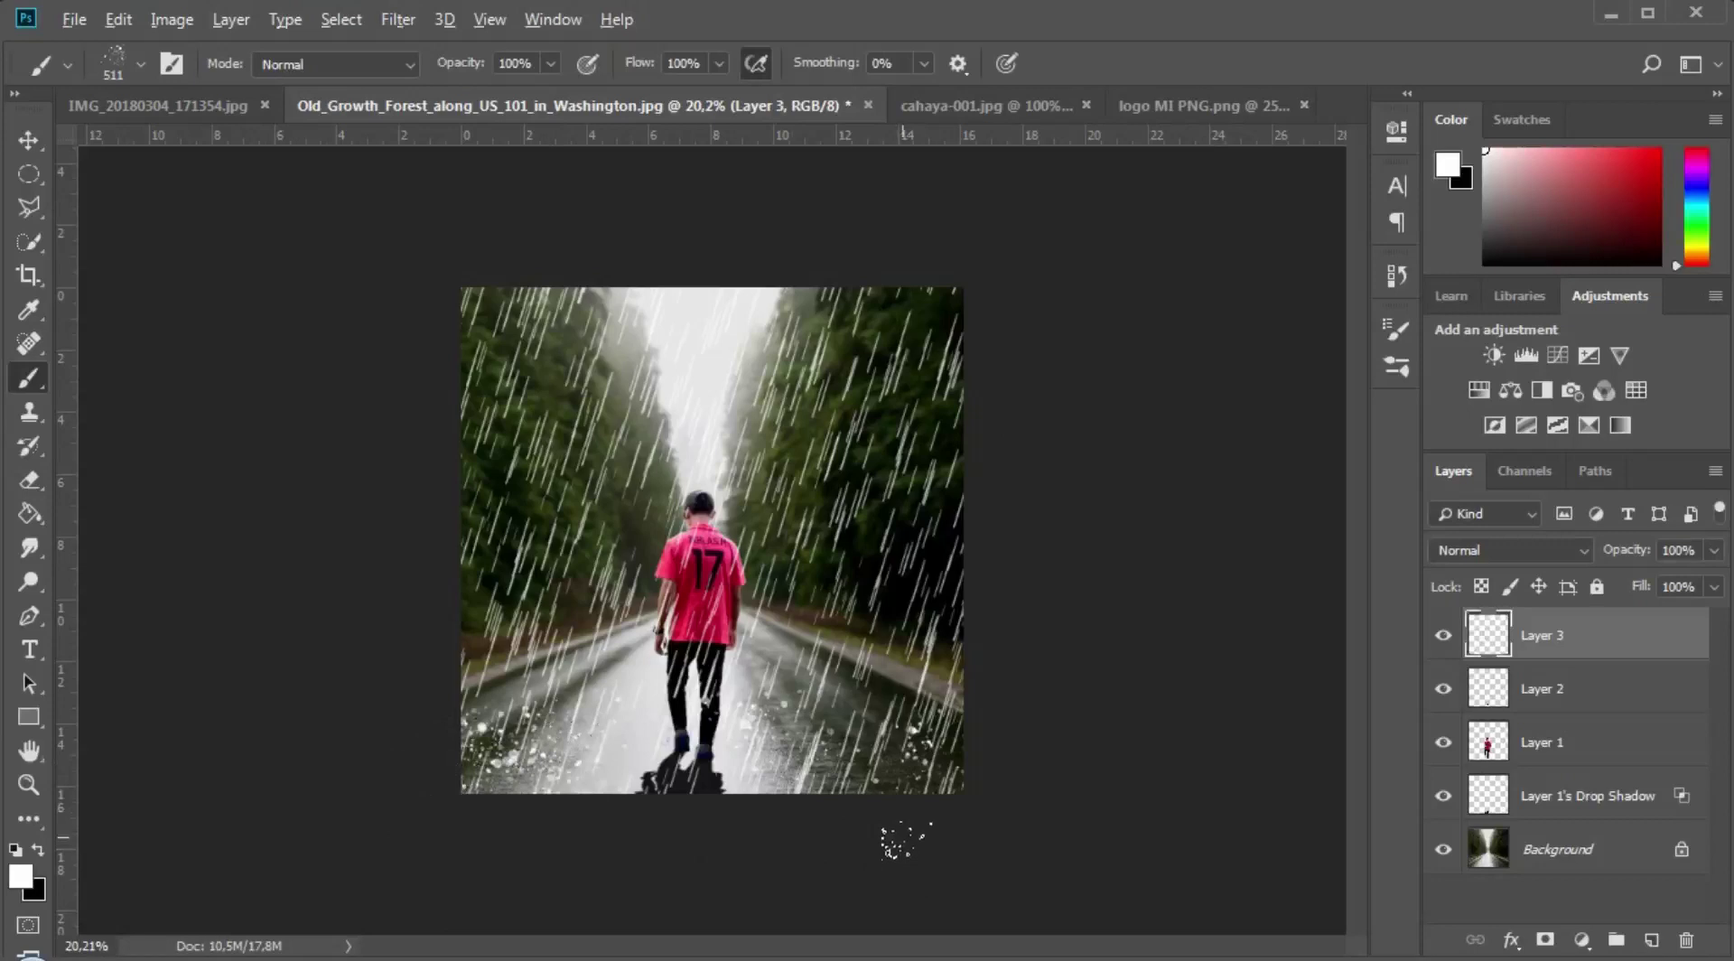
{"action": "scroll", "coordinate": [903, 849], "scroll_direction": "down", "scroll_amount": 1}
{"action": "scroll", "coordinate": [840, 818], "scroll_direction": "up", "scroll_amount": 4}
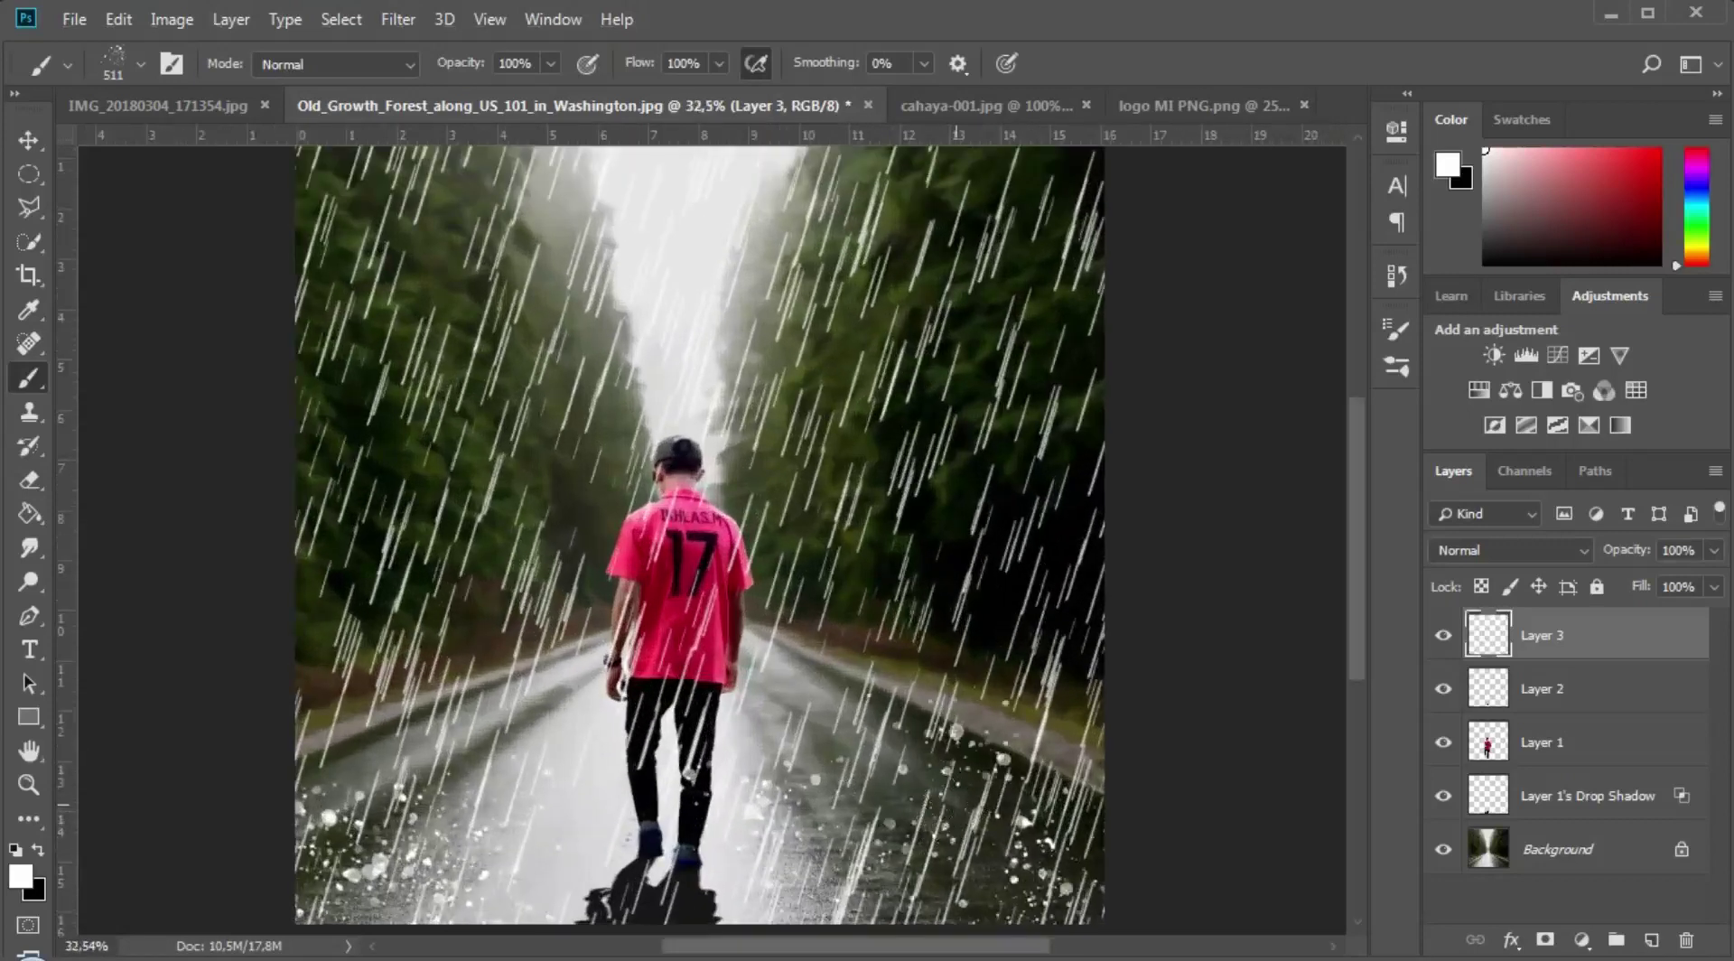
{"action": "scroll", "coordinate": [939, 818], "scroll_direction": "up", "scroll_amount": 3}
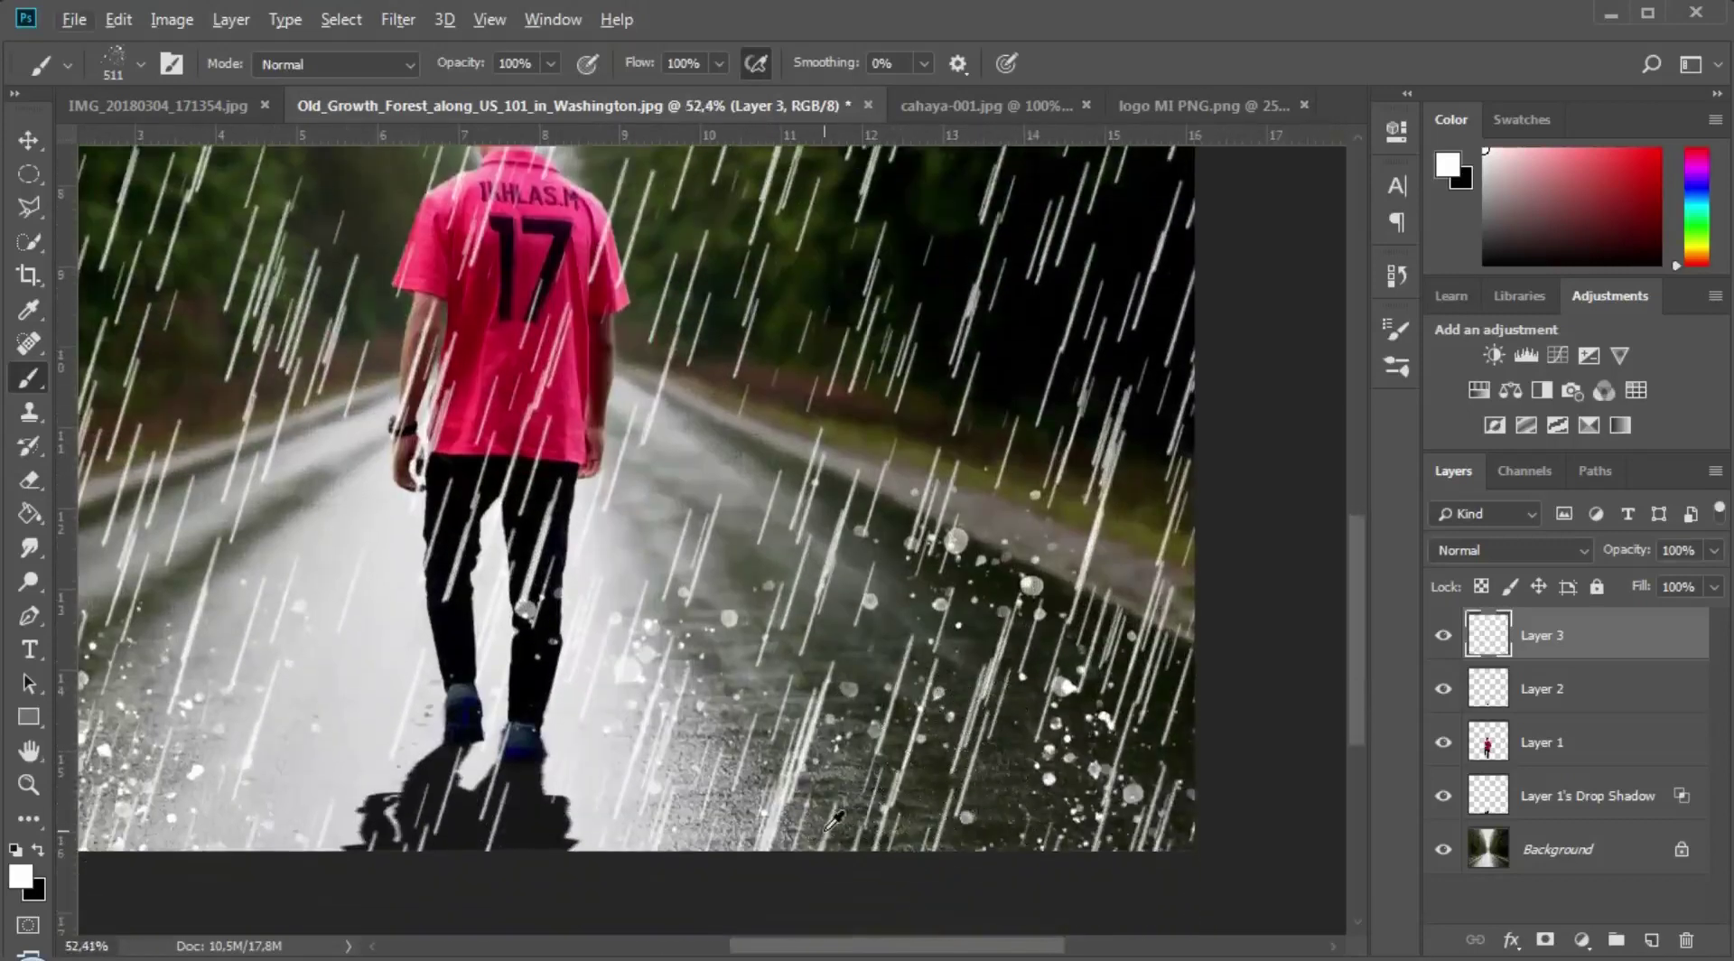
{"action": "scroll", "coordinate": [341, 790], "scroll_direction": "up", "scroll_amount": 2}
{"action": "scroll", "coordinate": [341, 790], "scroll_direction": "down", "scroll_amount": 1}
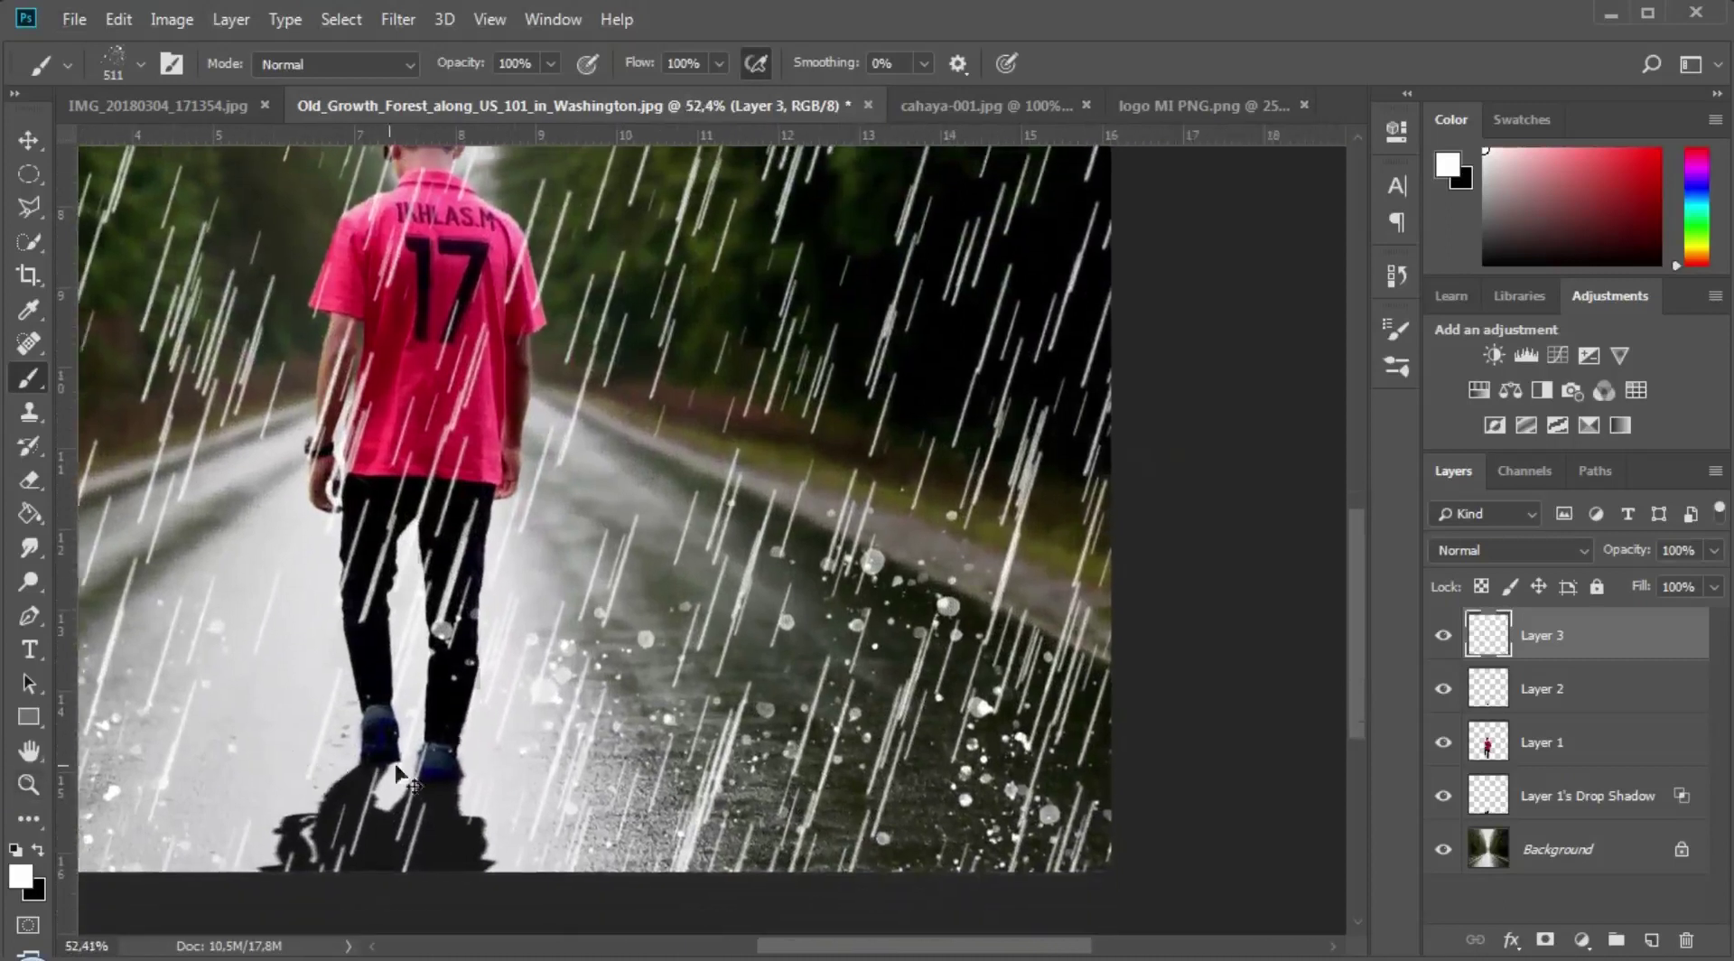
{"action": "scroll", "coordinate": [388, 775], "scroll_direction": "left", "scroll_amount": 6}
{"action": "scroll", "coordinate": [458, 740], "scroll_direction": "down", "scroll_amount": 4}
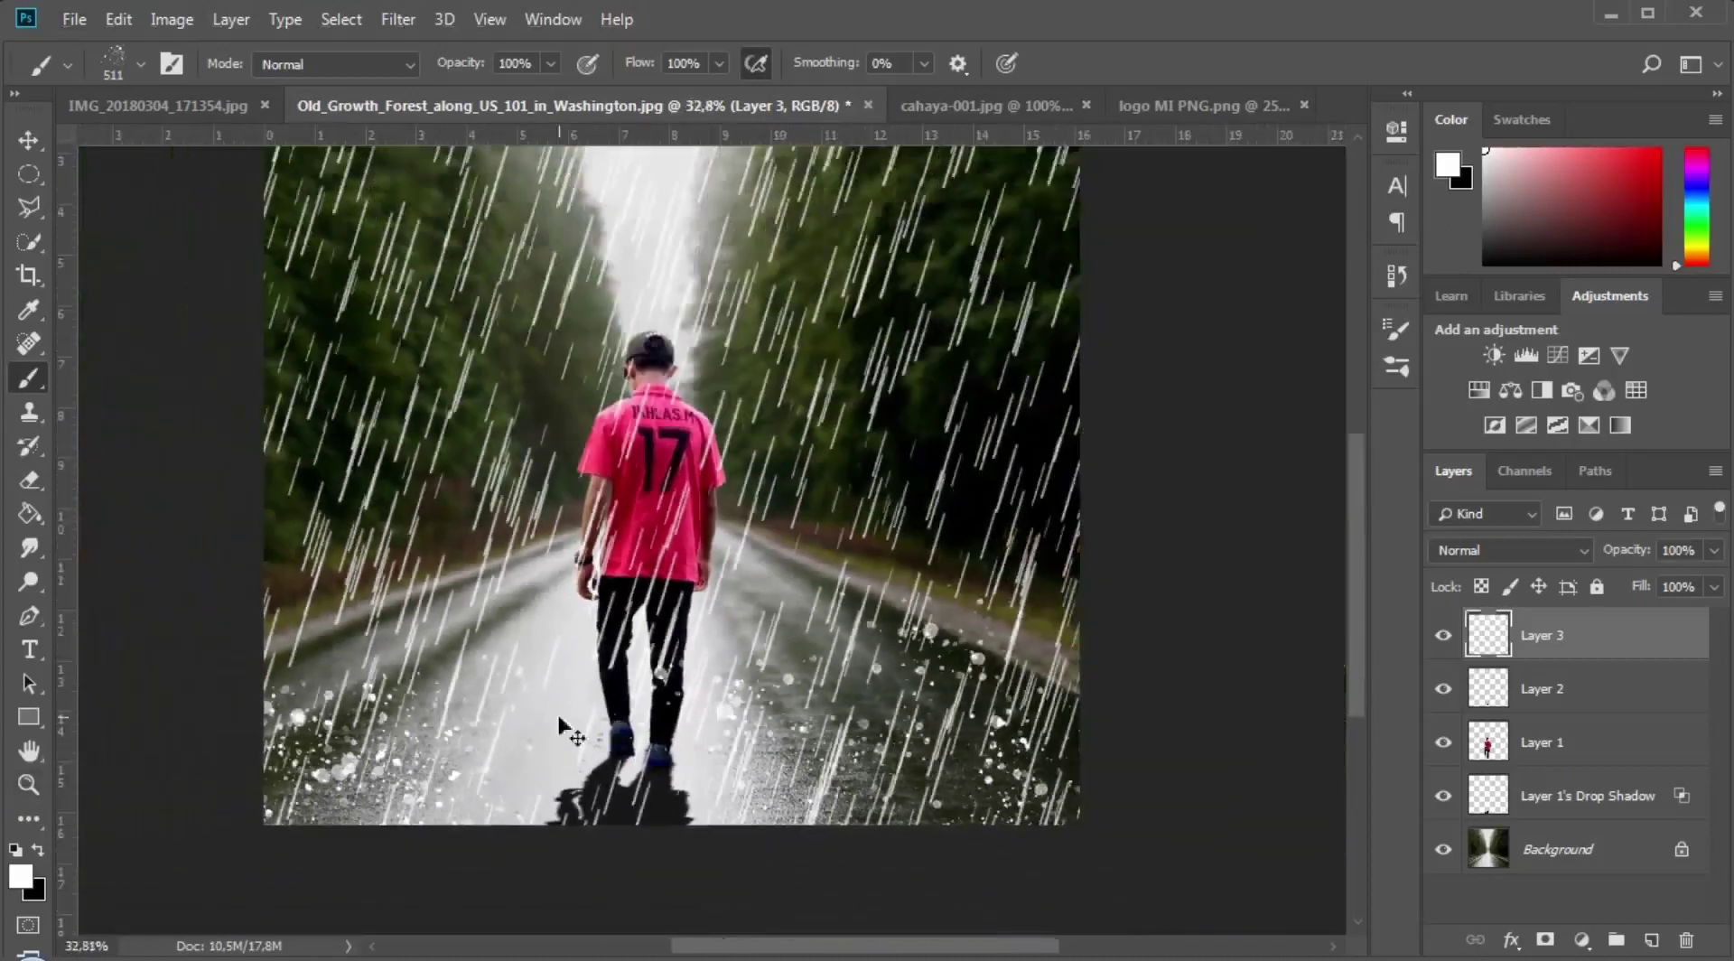
{"action": "scroll", "coordinate": [786, 697], "scroll_direction": "up", "scroll_amount": 1}
{"action": "scroll", "coordinate": [804, 704], "scroll_direction": "down", "scroll_amount": 1}
{"action": "scroll", "coordinate": [822, 709], "scroll_direction": "up", "scroll_amount": 1}
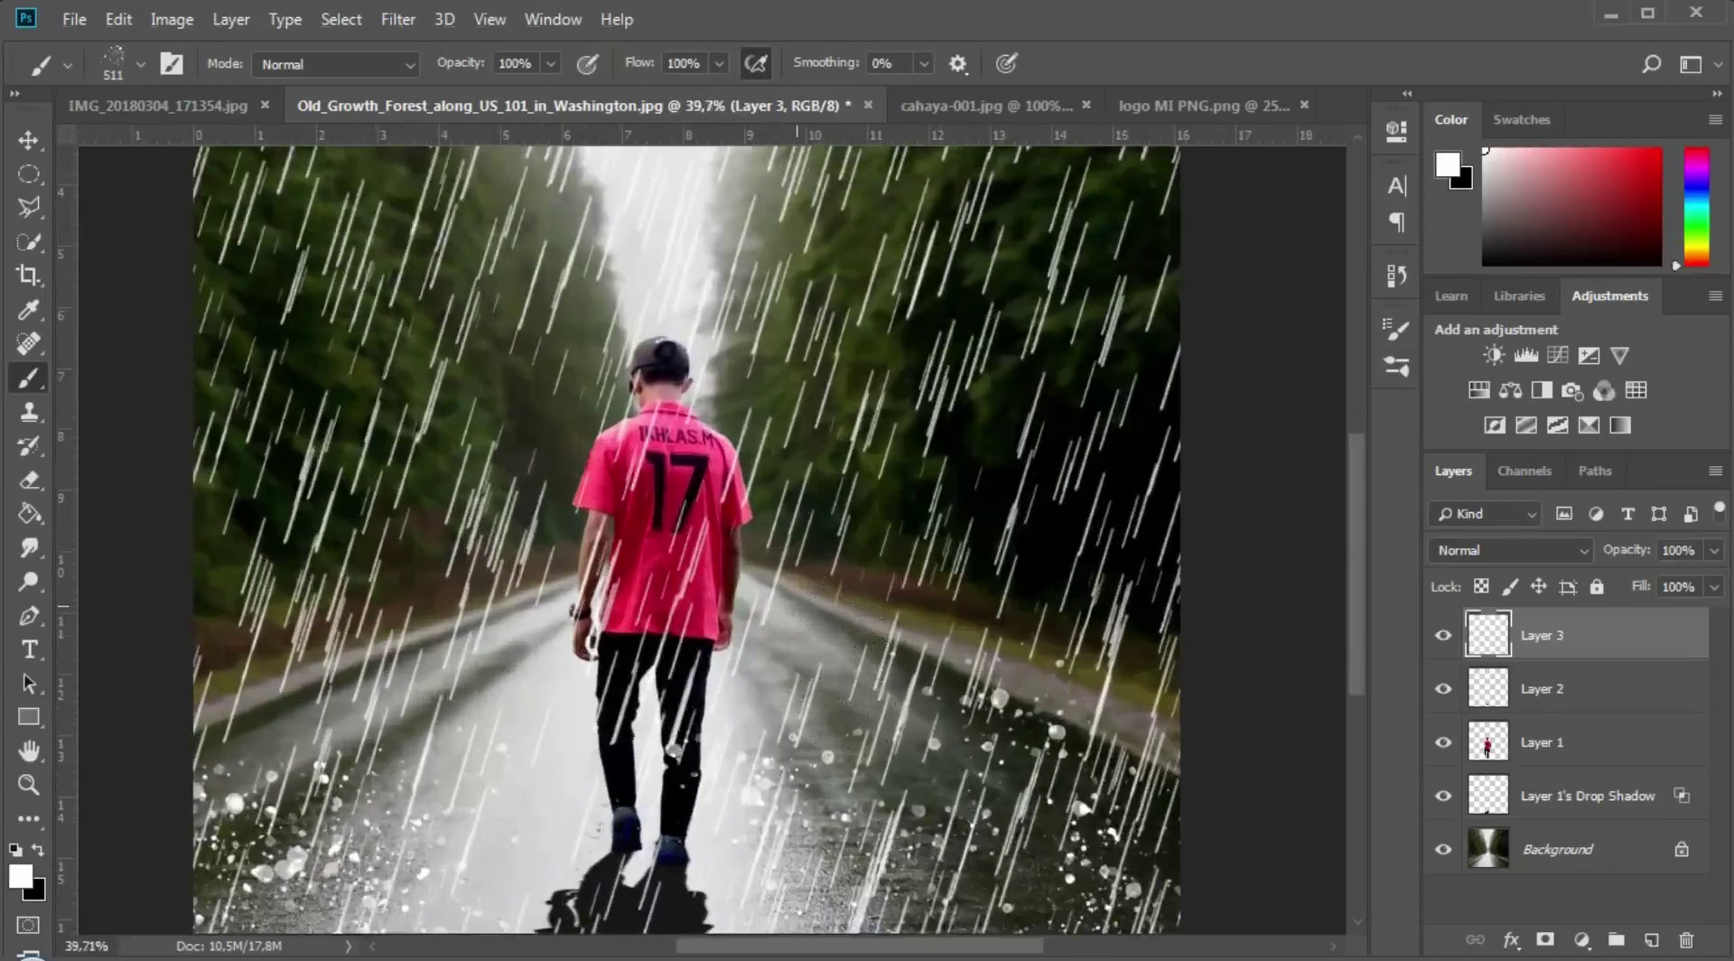
{"action": "scroll", "coordinate": [632, 722], "scroll_direction": "down", "scroll_amount": 2}
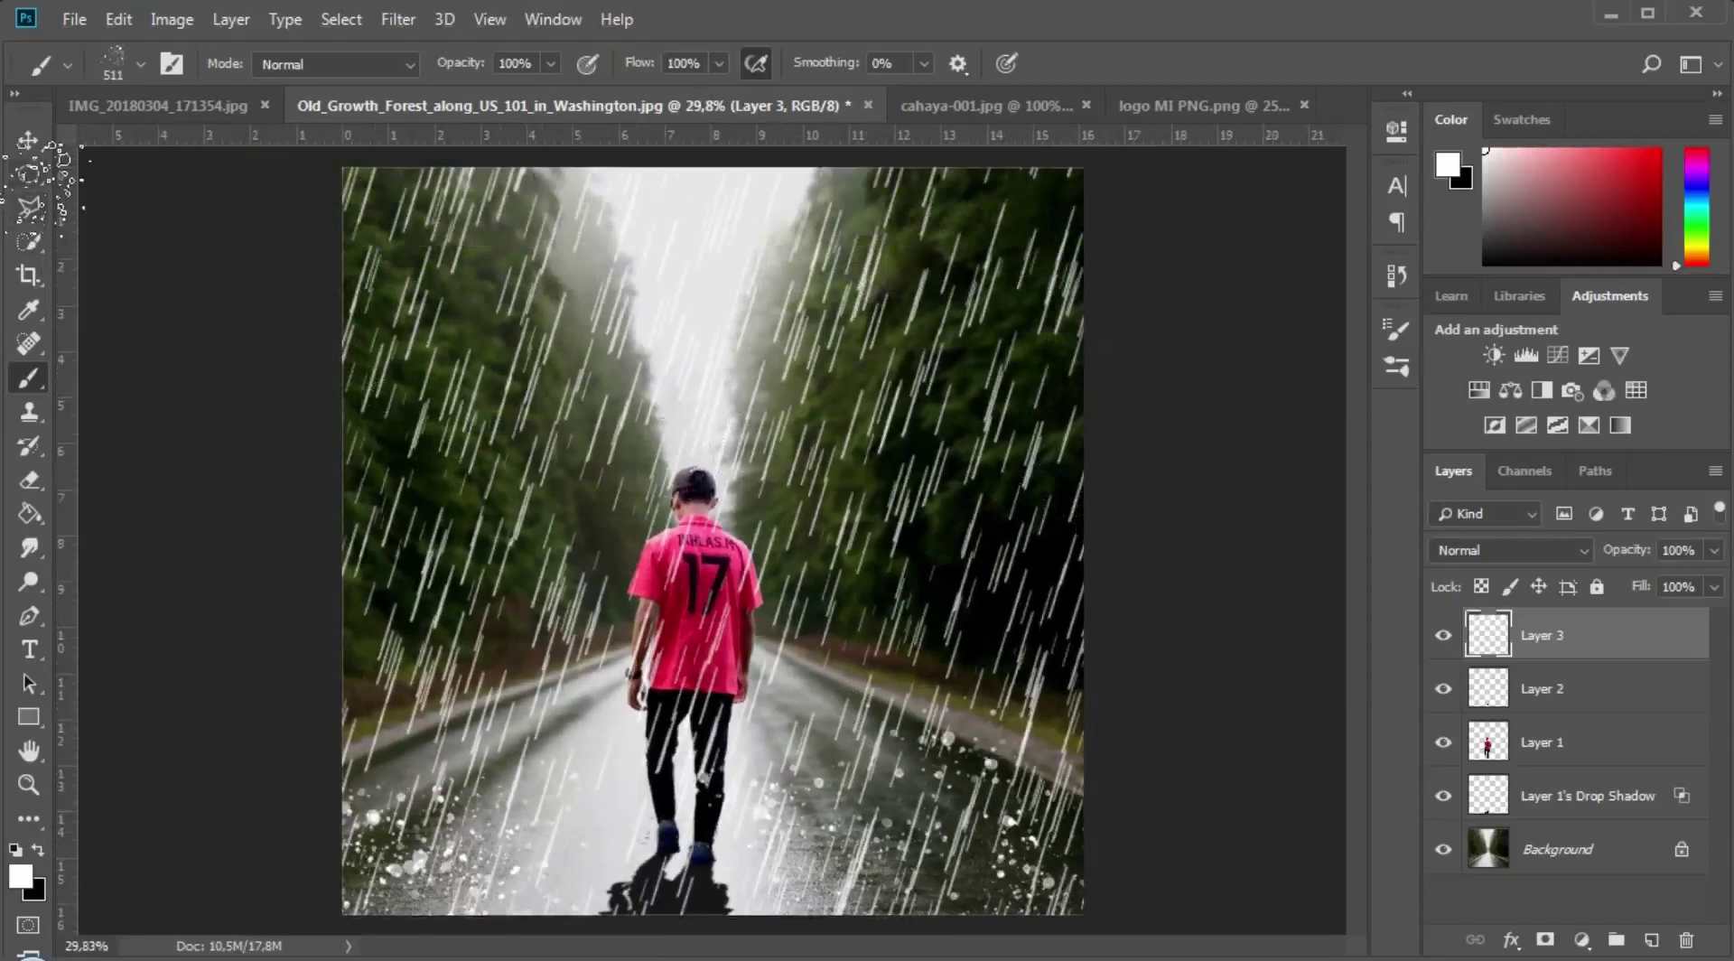
Step: Copy the glowing light image from cahaya-001.jpg into the forest road photo, placing it in the sky above the man's head
{"action": "left_click", "coordinate": [29, 142]}
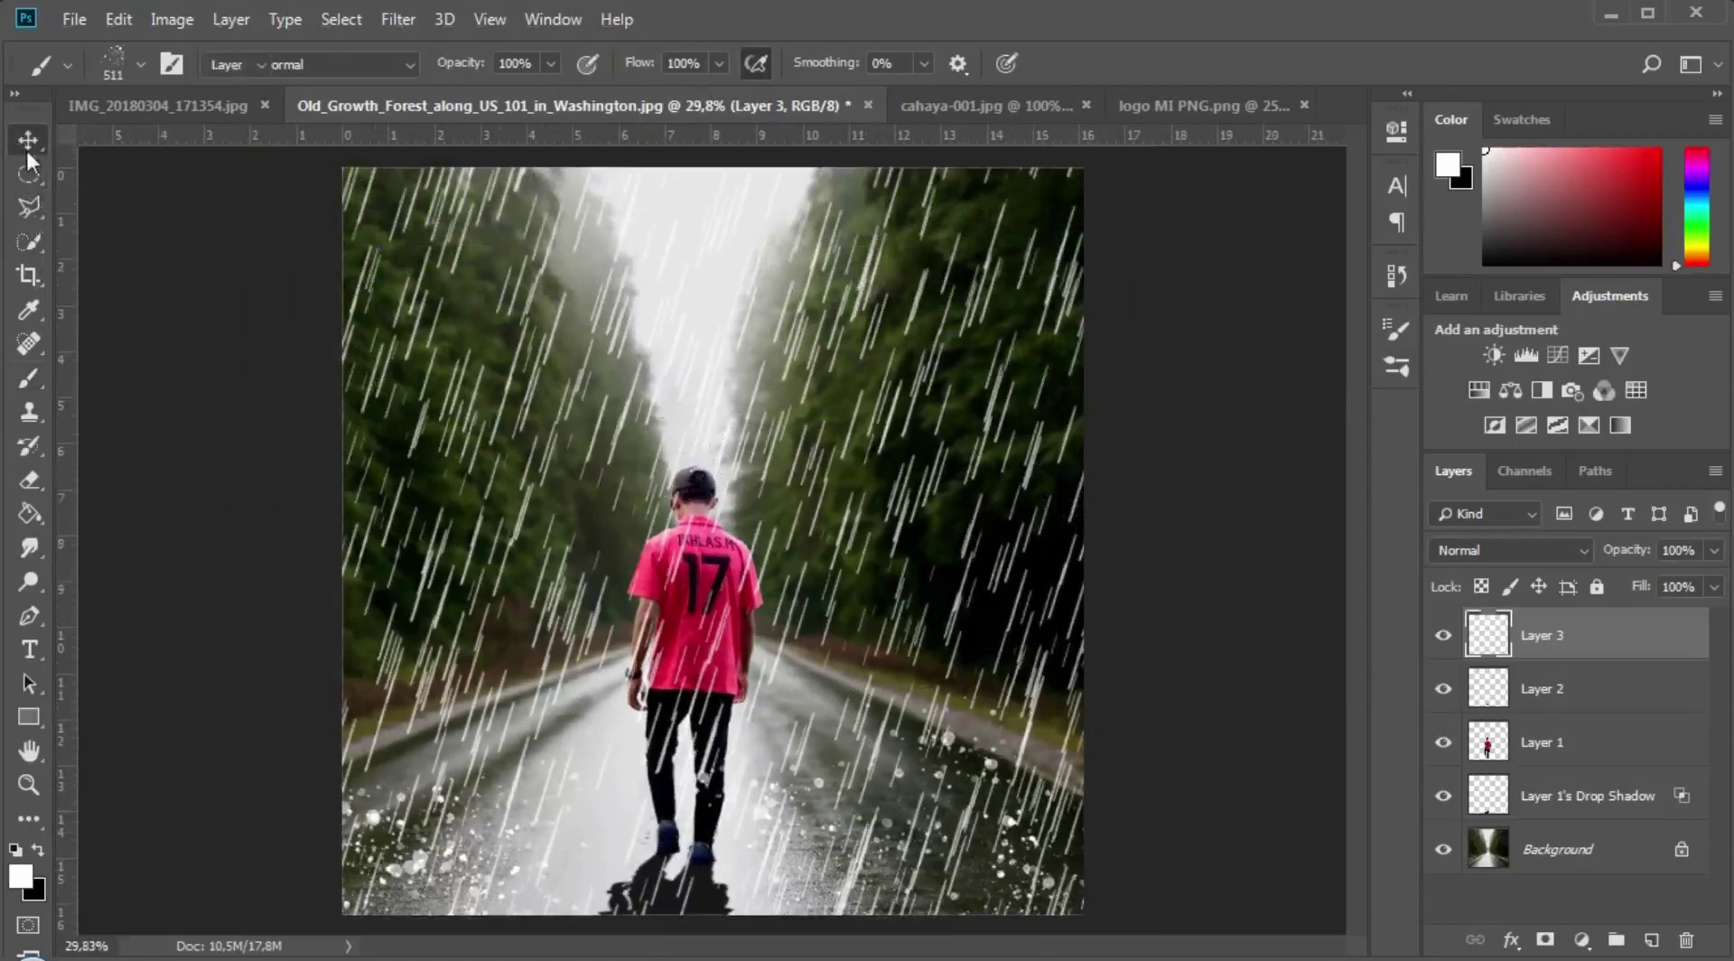
{"action": "left_click", "coordinate": [1015, 107]}
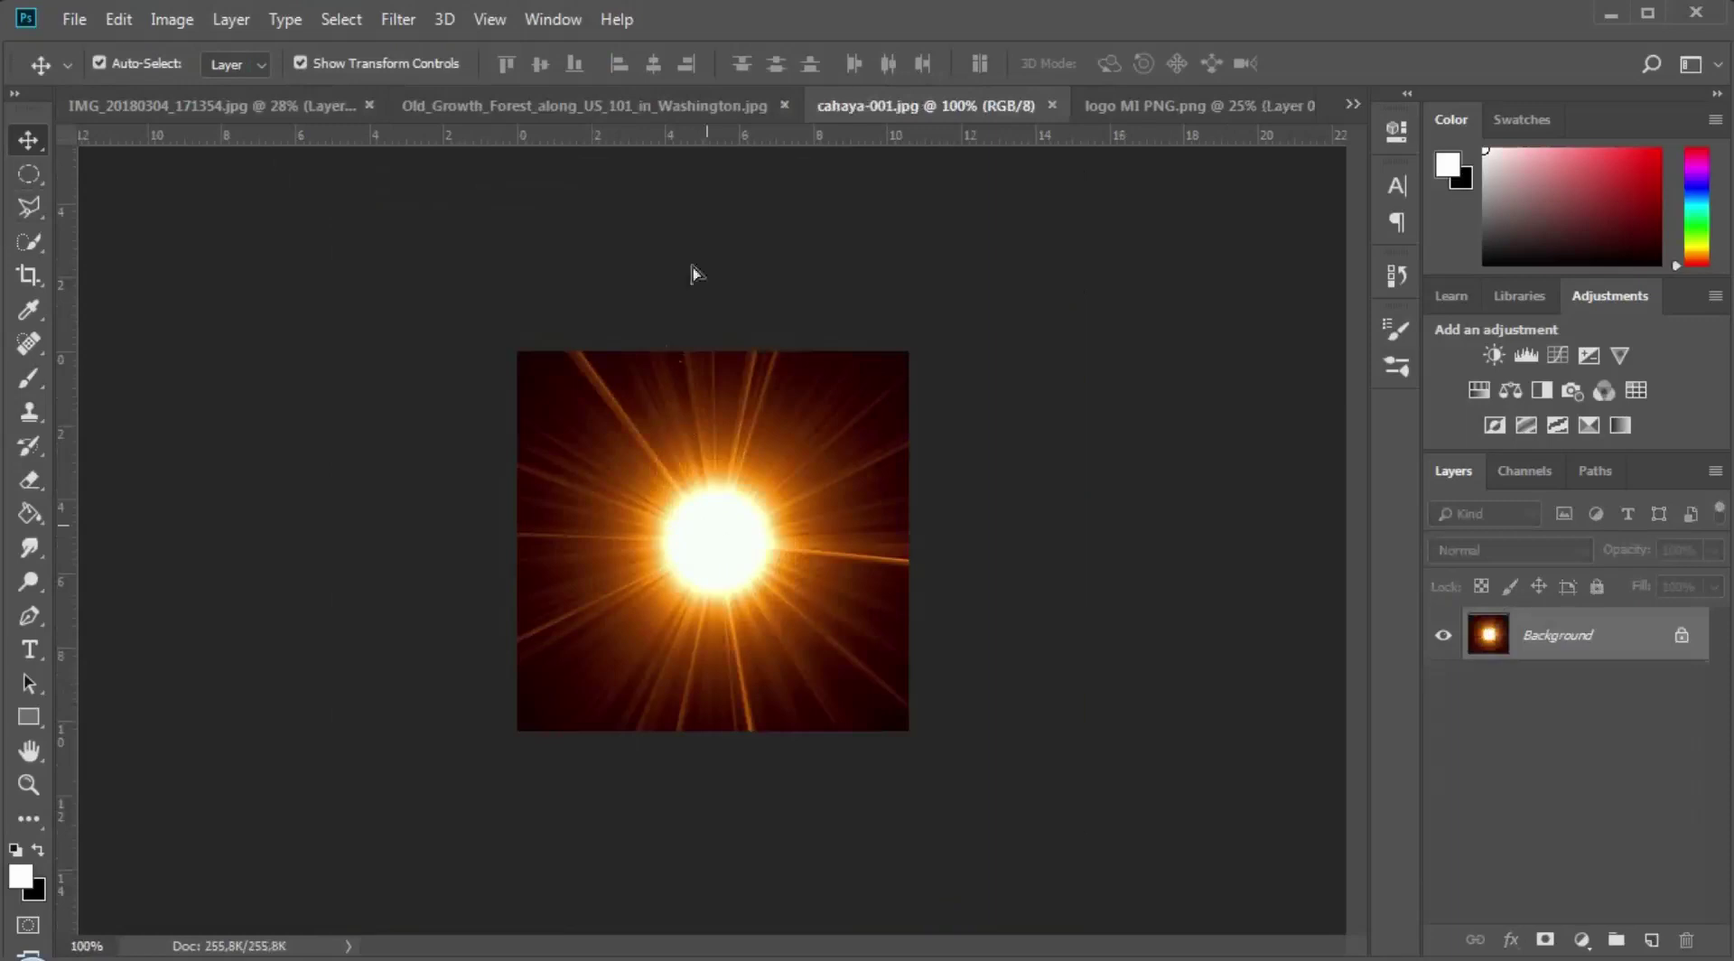
{"action": "left_click_drag", "start_coordinate": [665, 106], "coordinate": [707, 354]}
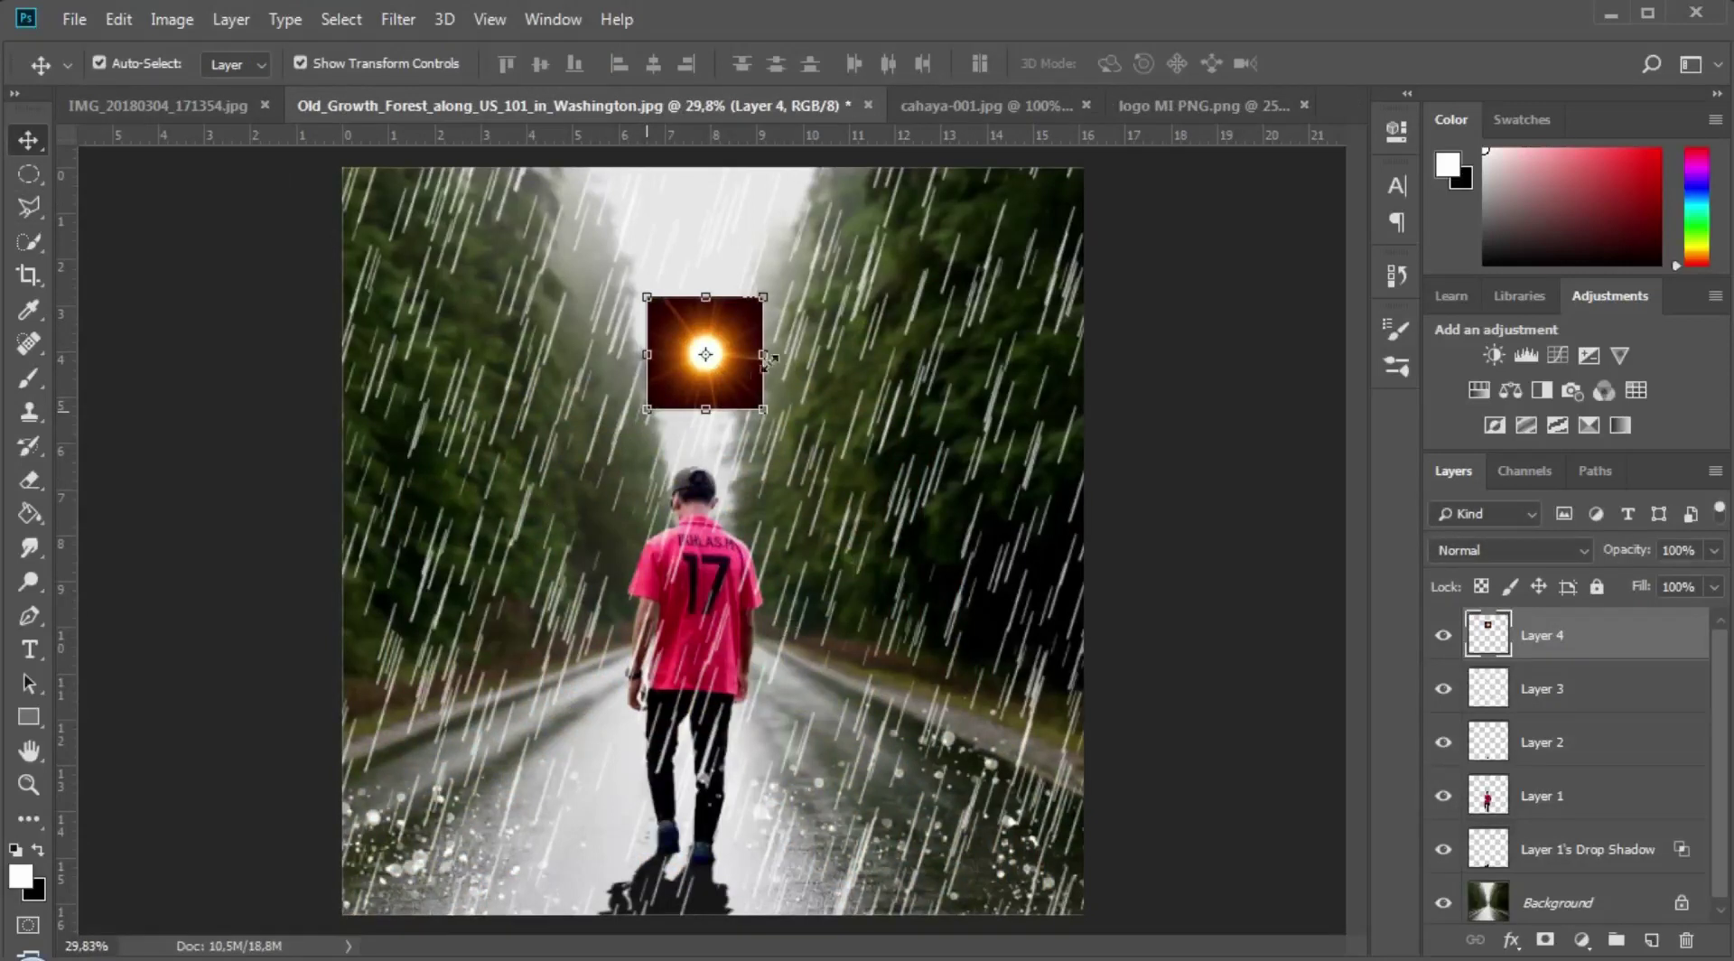
Step: Enlarge the light image on Layer 4 to about 359% wide and 346% high, centred above the man between the trees
{"action": "mouse_move", "coordinate": [702, 413]}
{"action": "left_mouse_down"}
{"action": "mouse_move", "coordinate": [709, 432]}
{"action": "mouse_move", "coordinate": [718, 392]}
{"action": "left_mouse_up"}
{"action": "left_click_drag", "start_coordinate": [804, 489], "coordinate": [905, 587]}
{"action": "left_click_drag", "start_coordinate": [569, 589], "coordinate": [482, 603]}
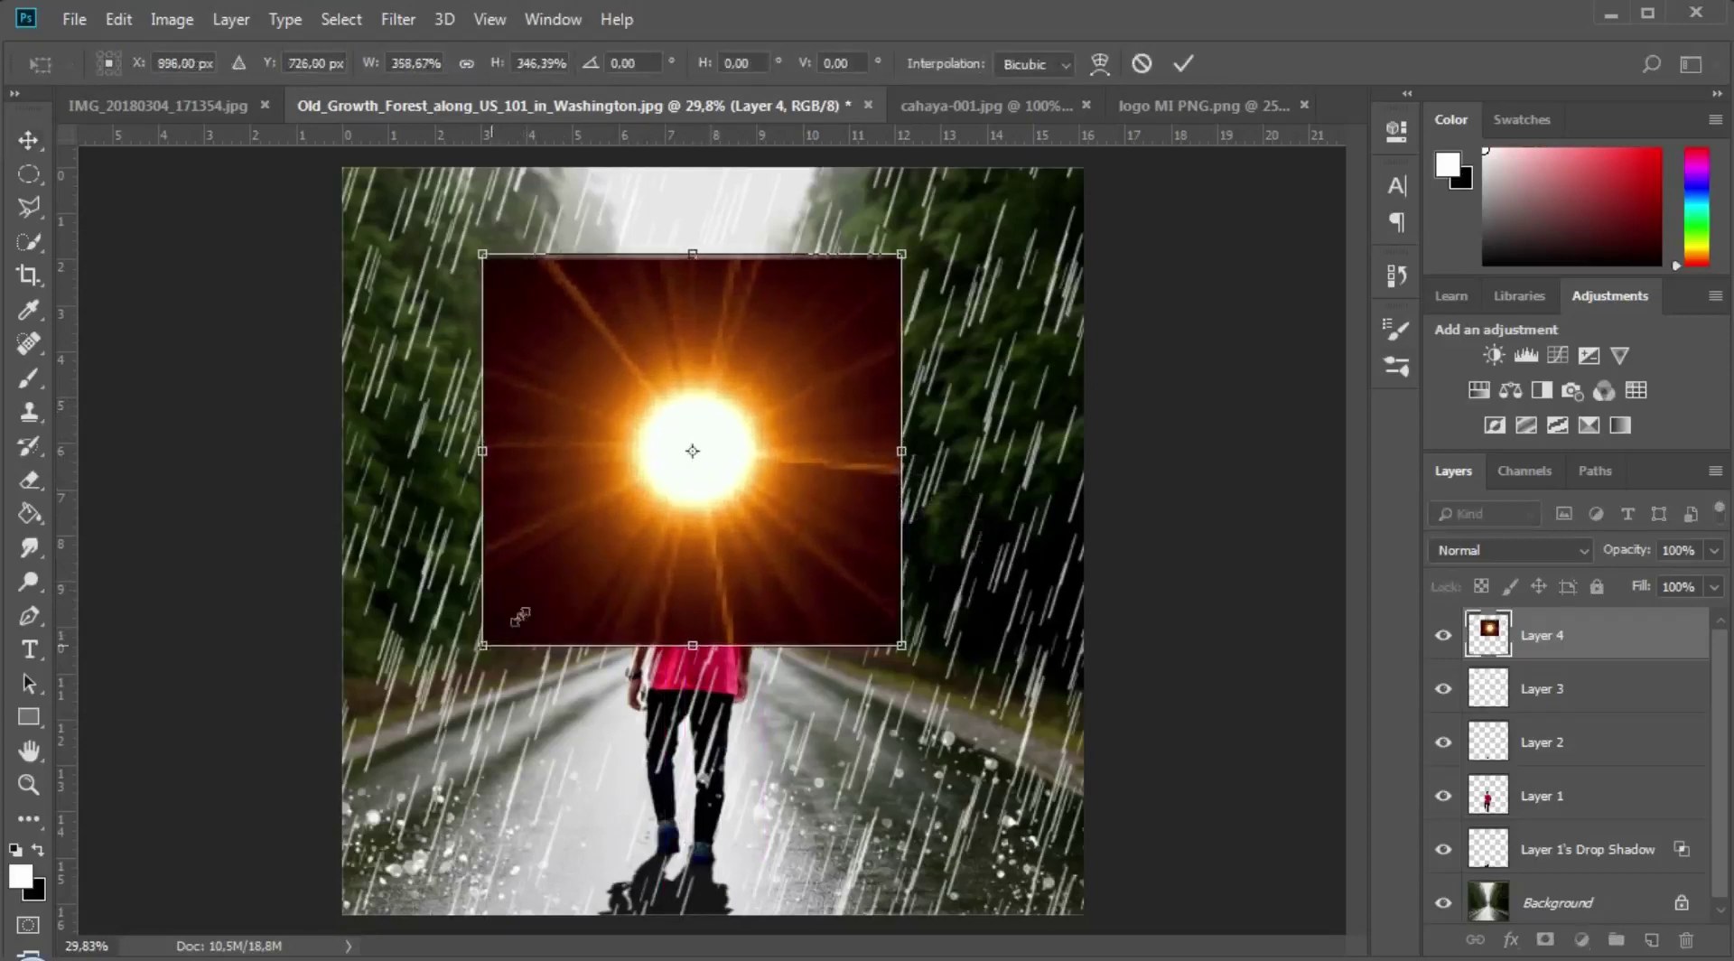
{"action": "left_click_drag", "start_coordinate": [722, 485], "coordinate": [723, 430]}
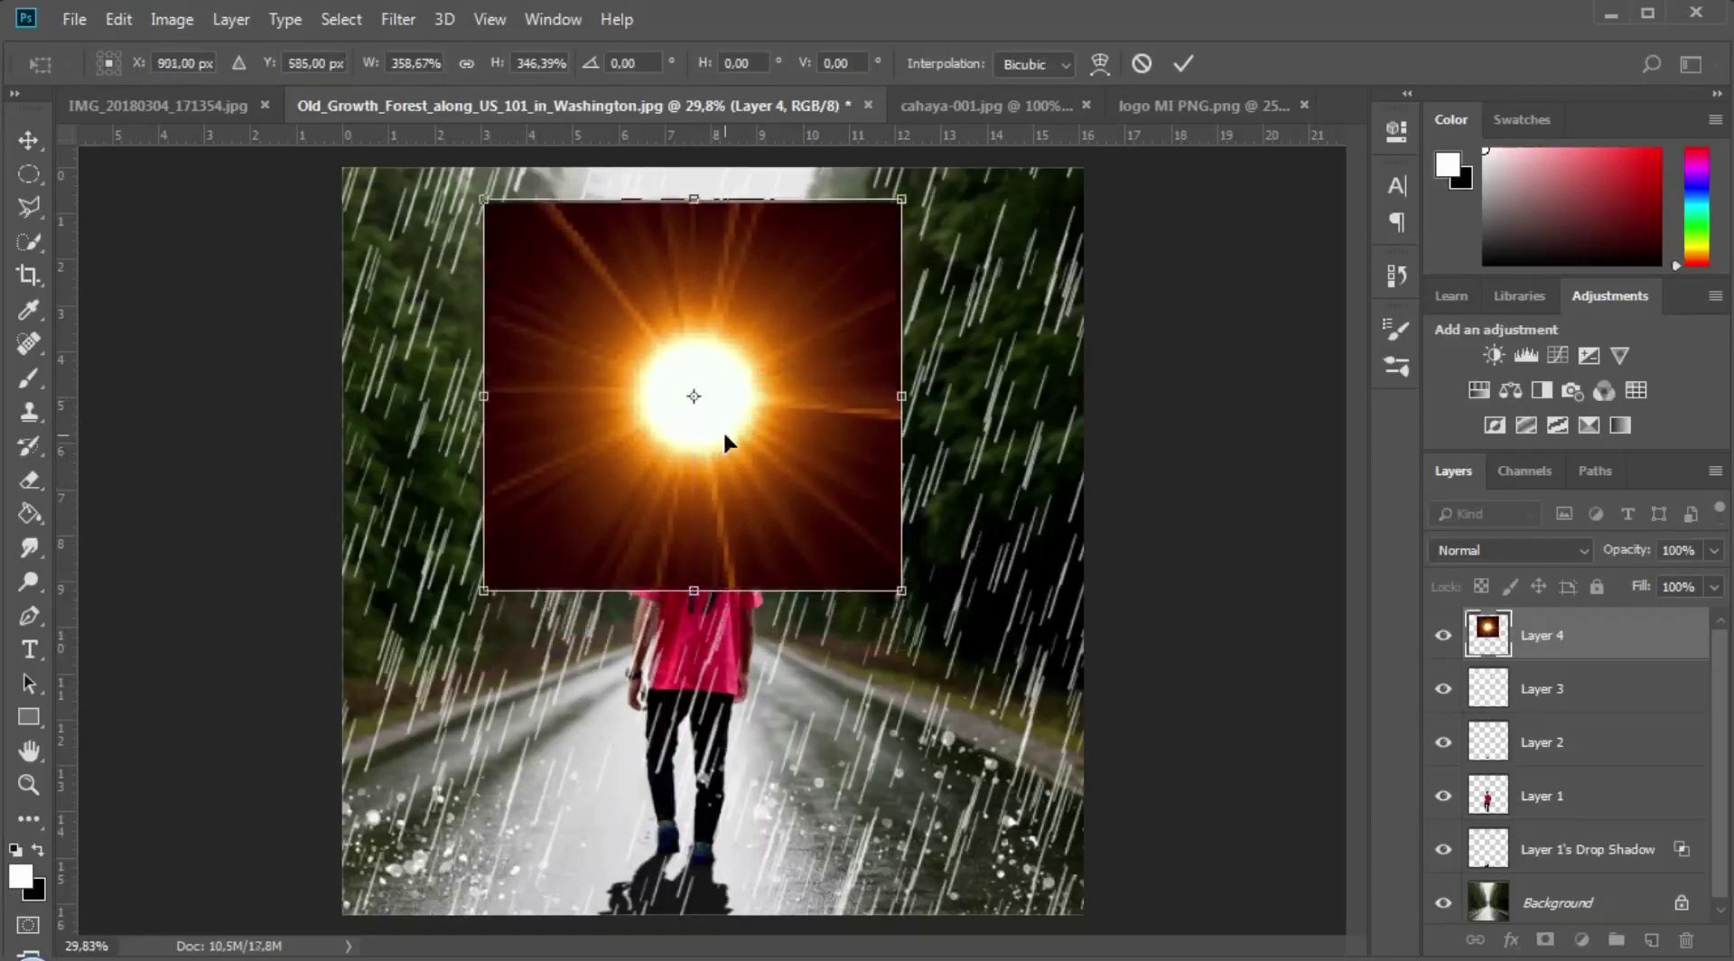
{"action": "key", "text": "Return"}
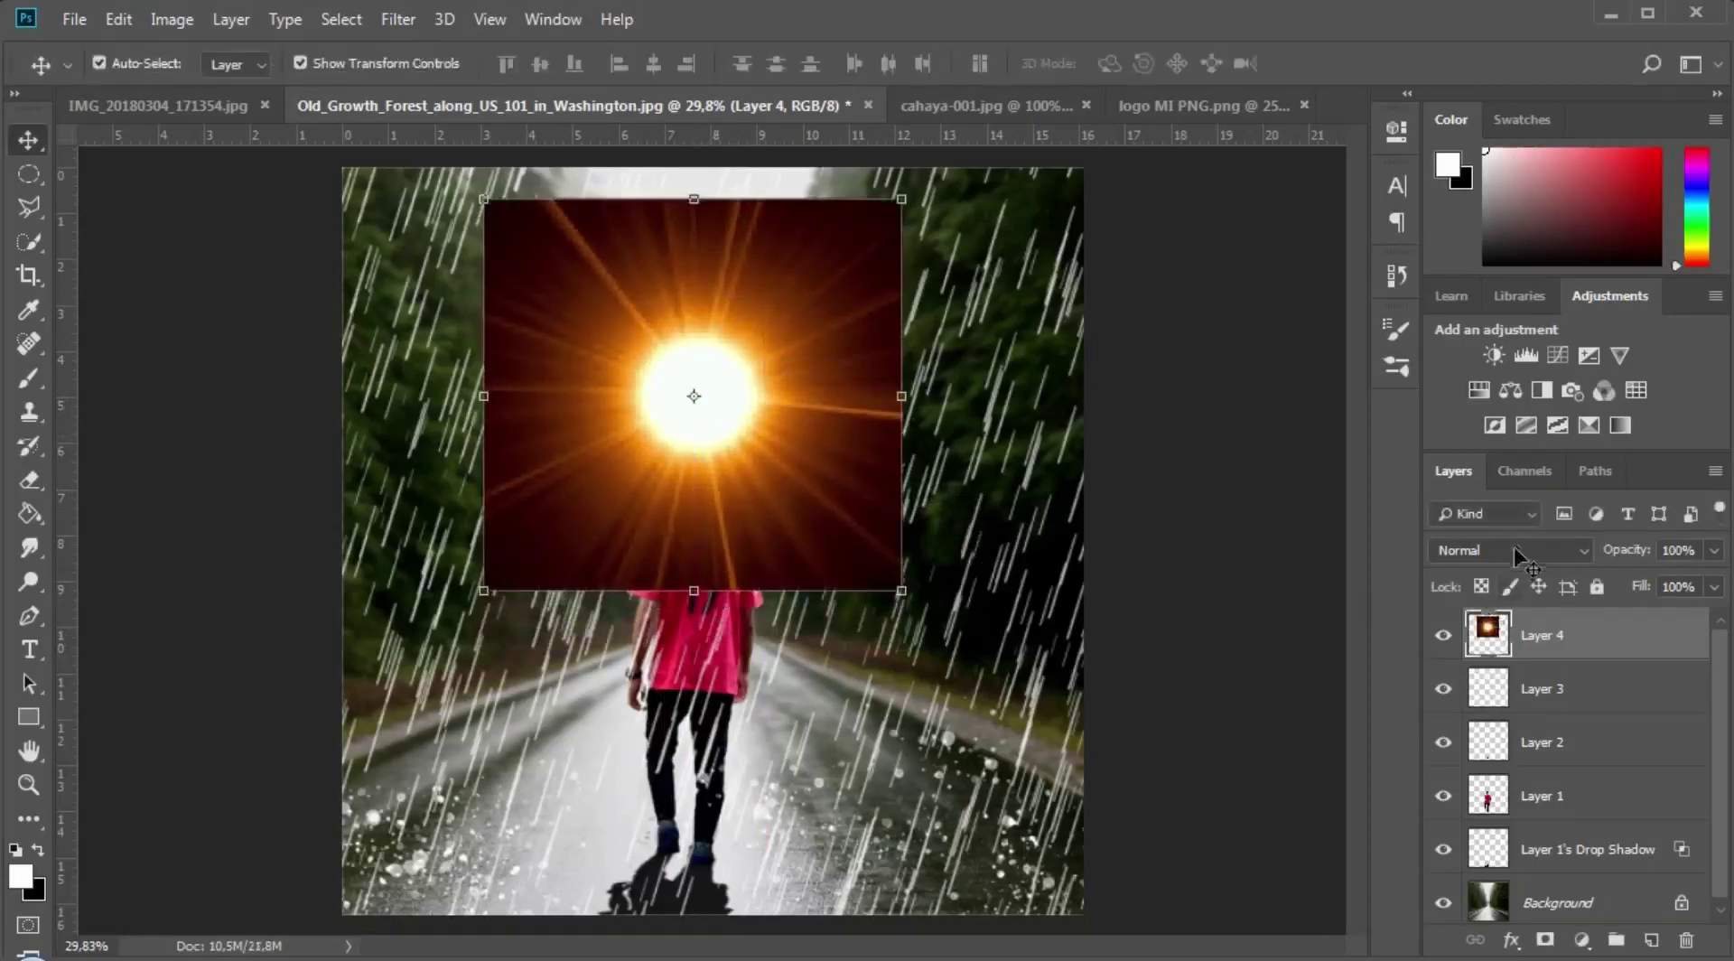
Step: Set Layer 4's blend mode to Screen and soften the light with a Gaussian Blur of about 98 pixels radius
{"action": "left_click", "coordinate": [1517, 547]}
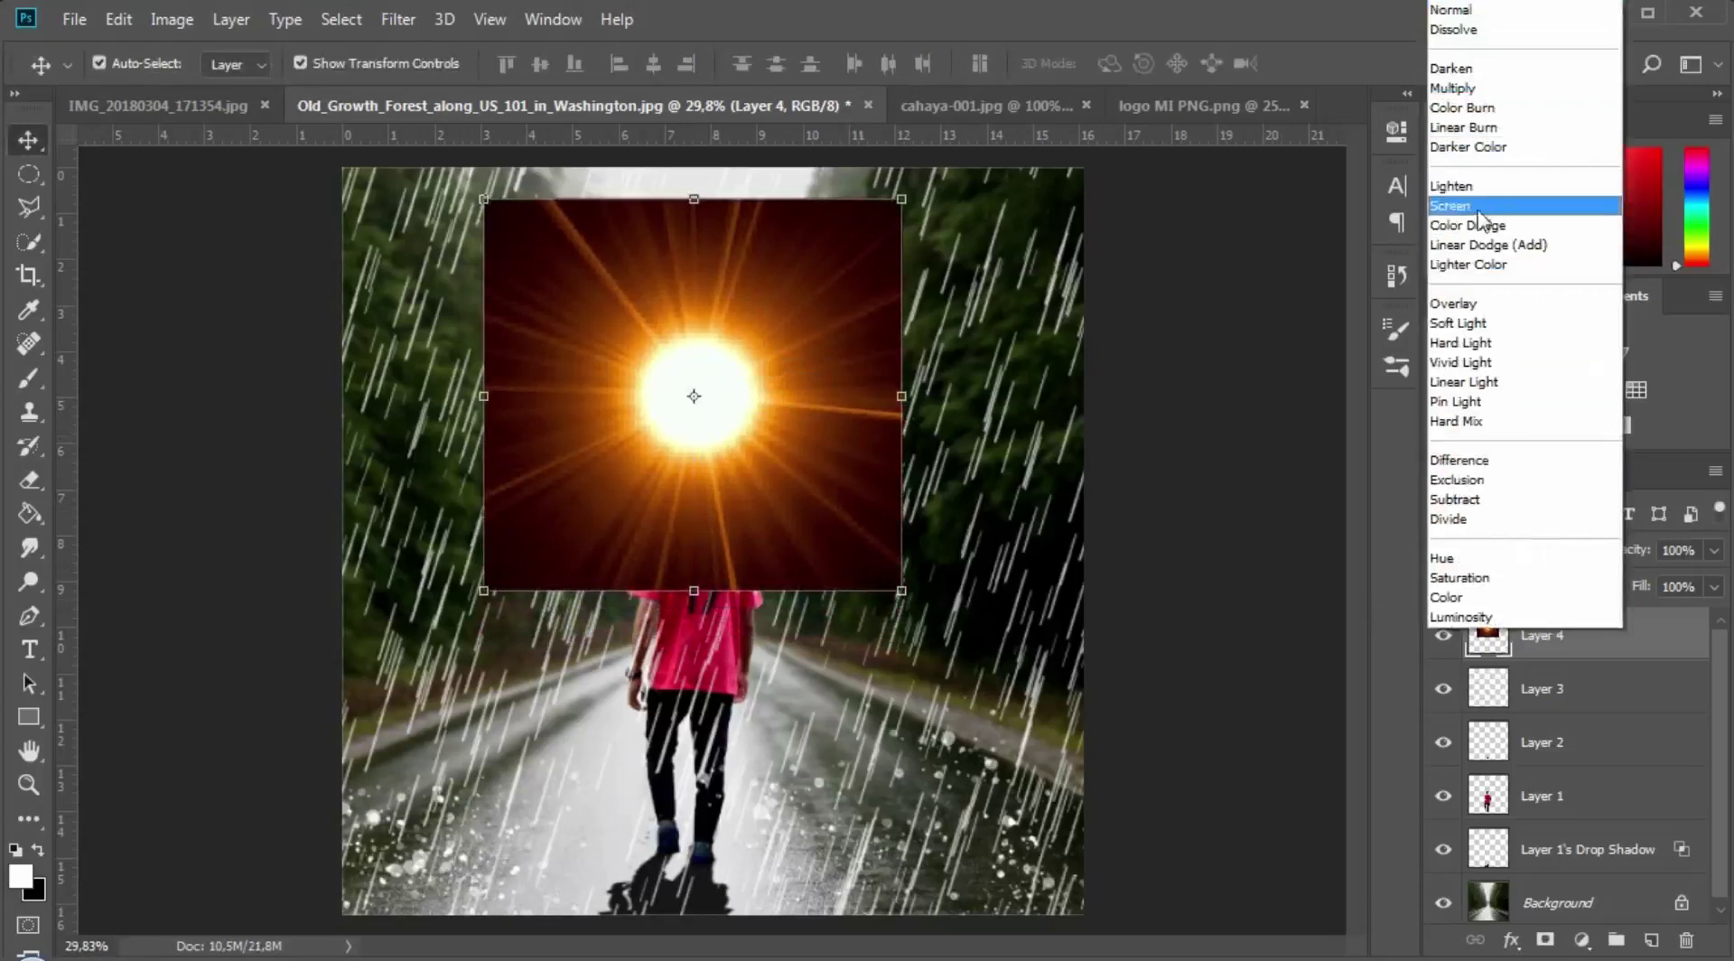
{"action": "left_click", "coordinate": [1546, 207]}
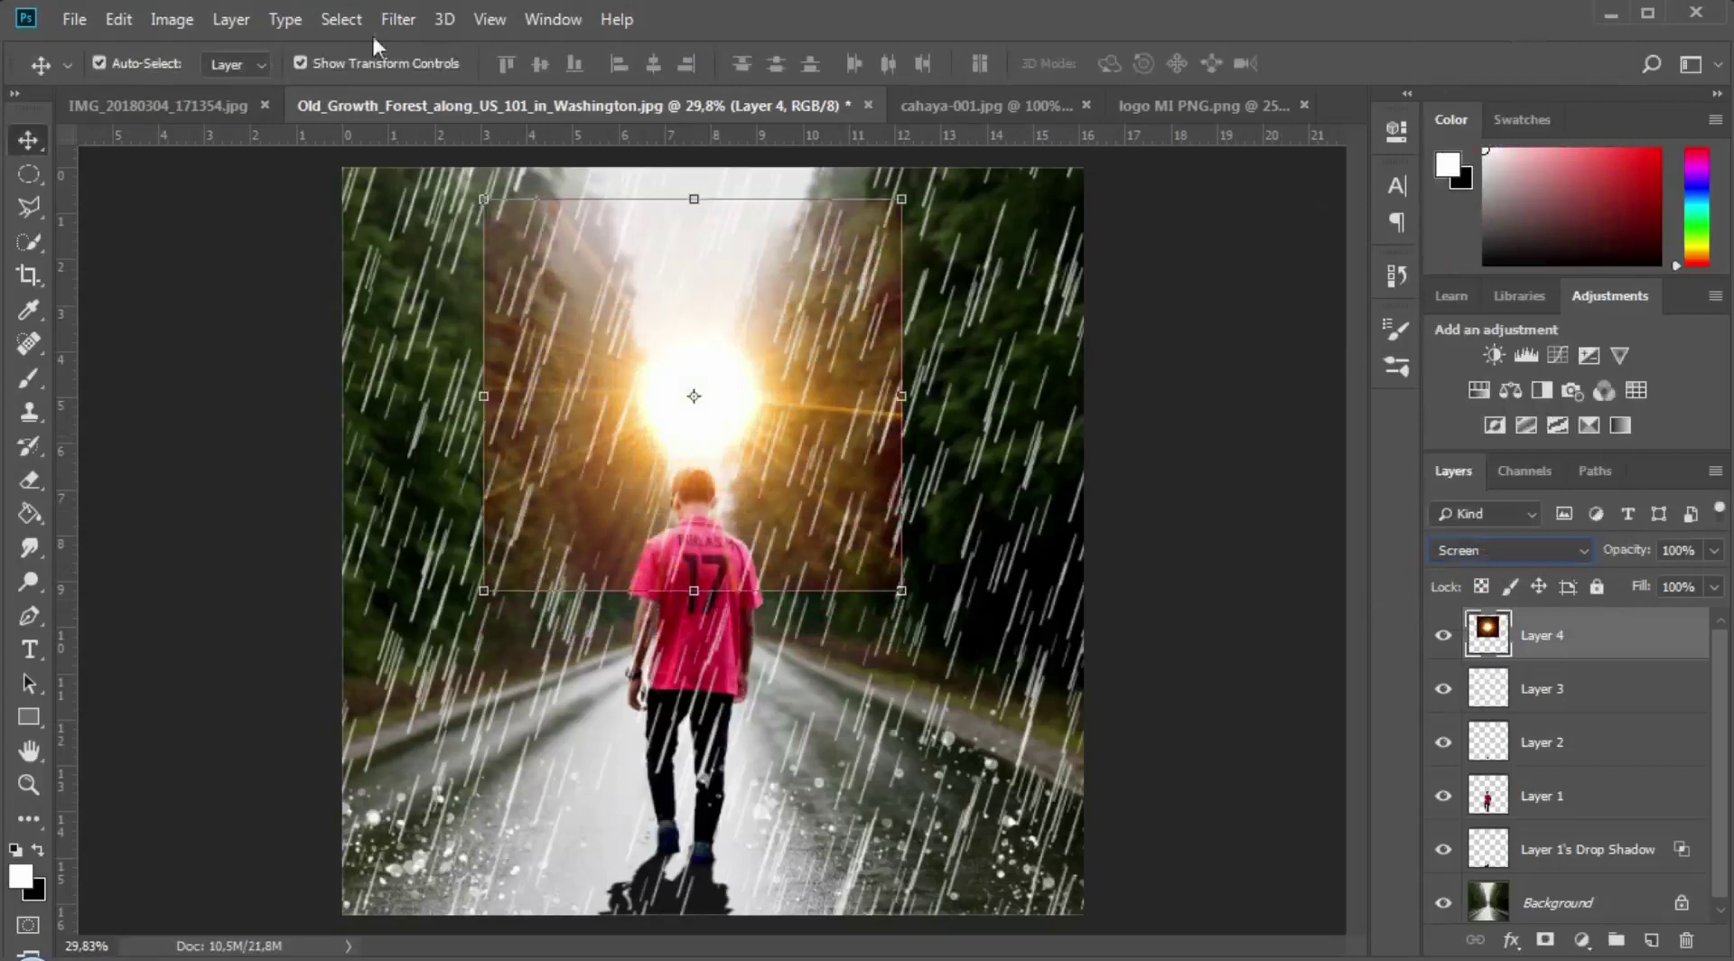
{"action": "left_click", "coordinate": [397, 17]}
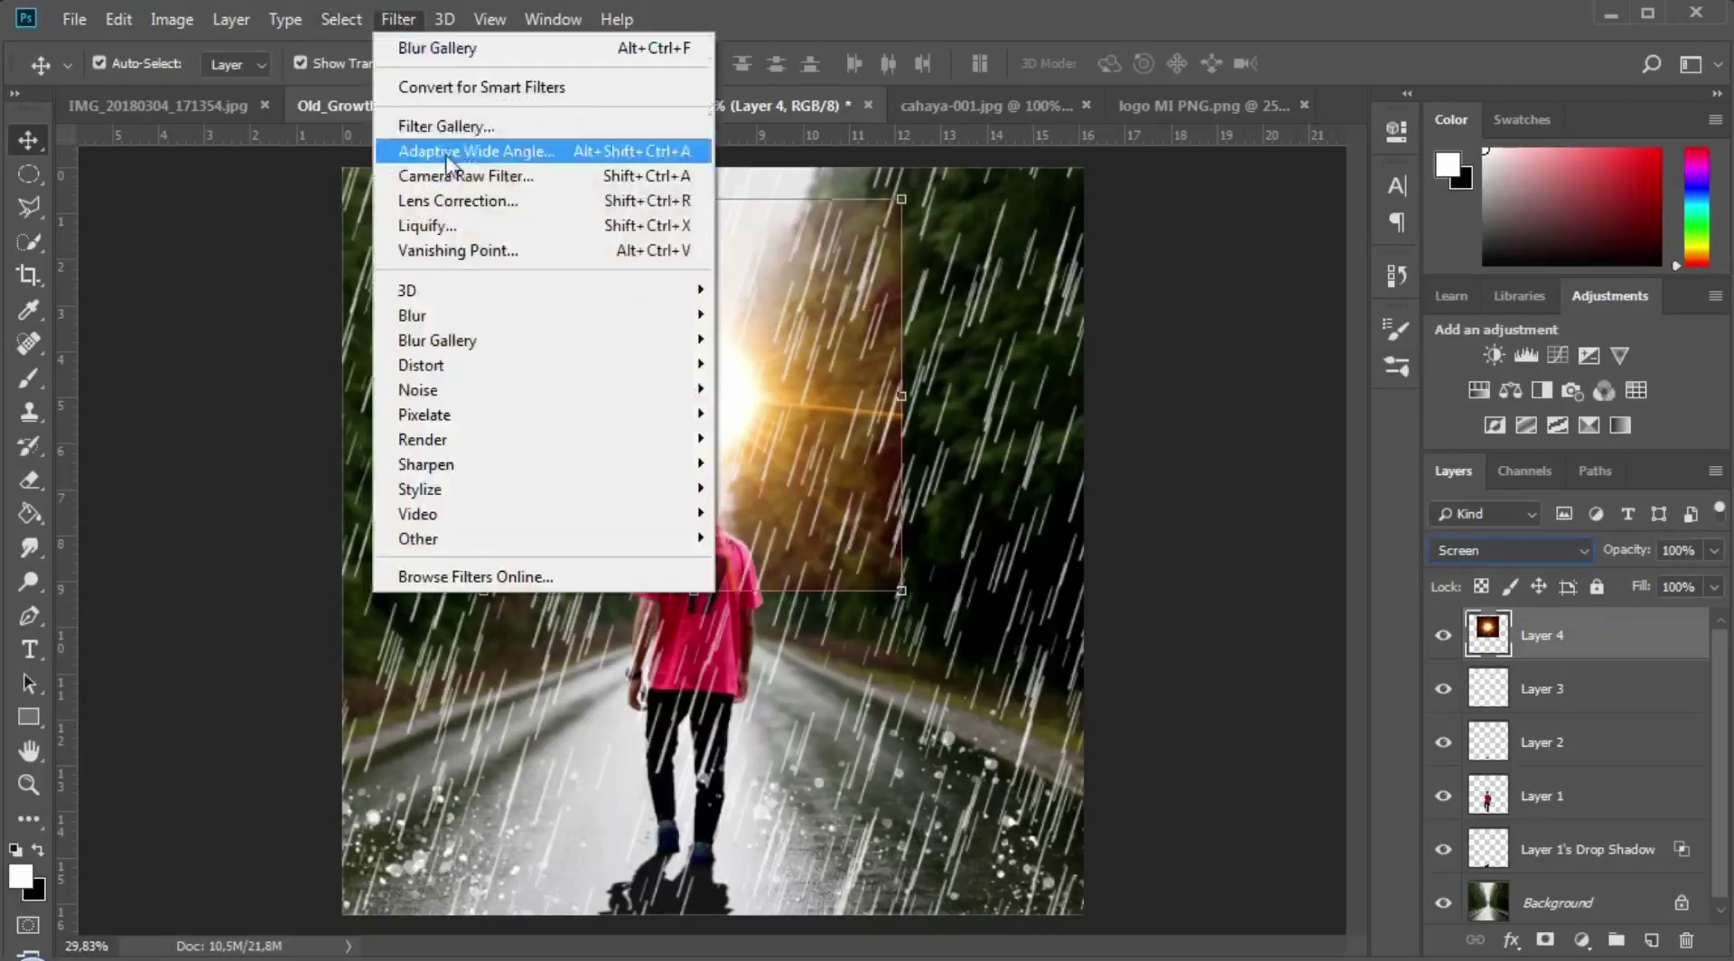
{"action": "mouse_move", "coordinate": [451, 329]}
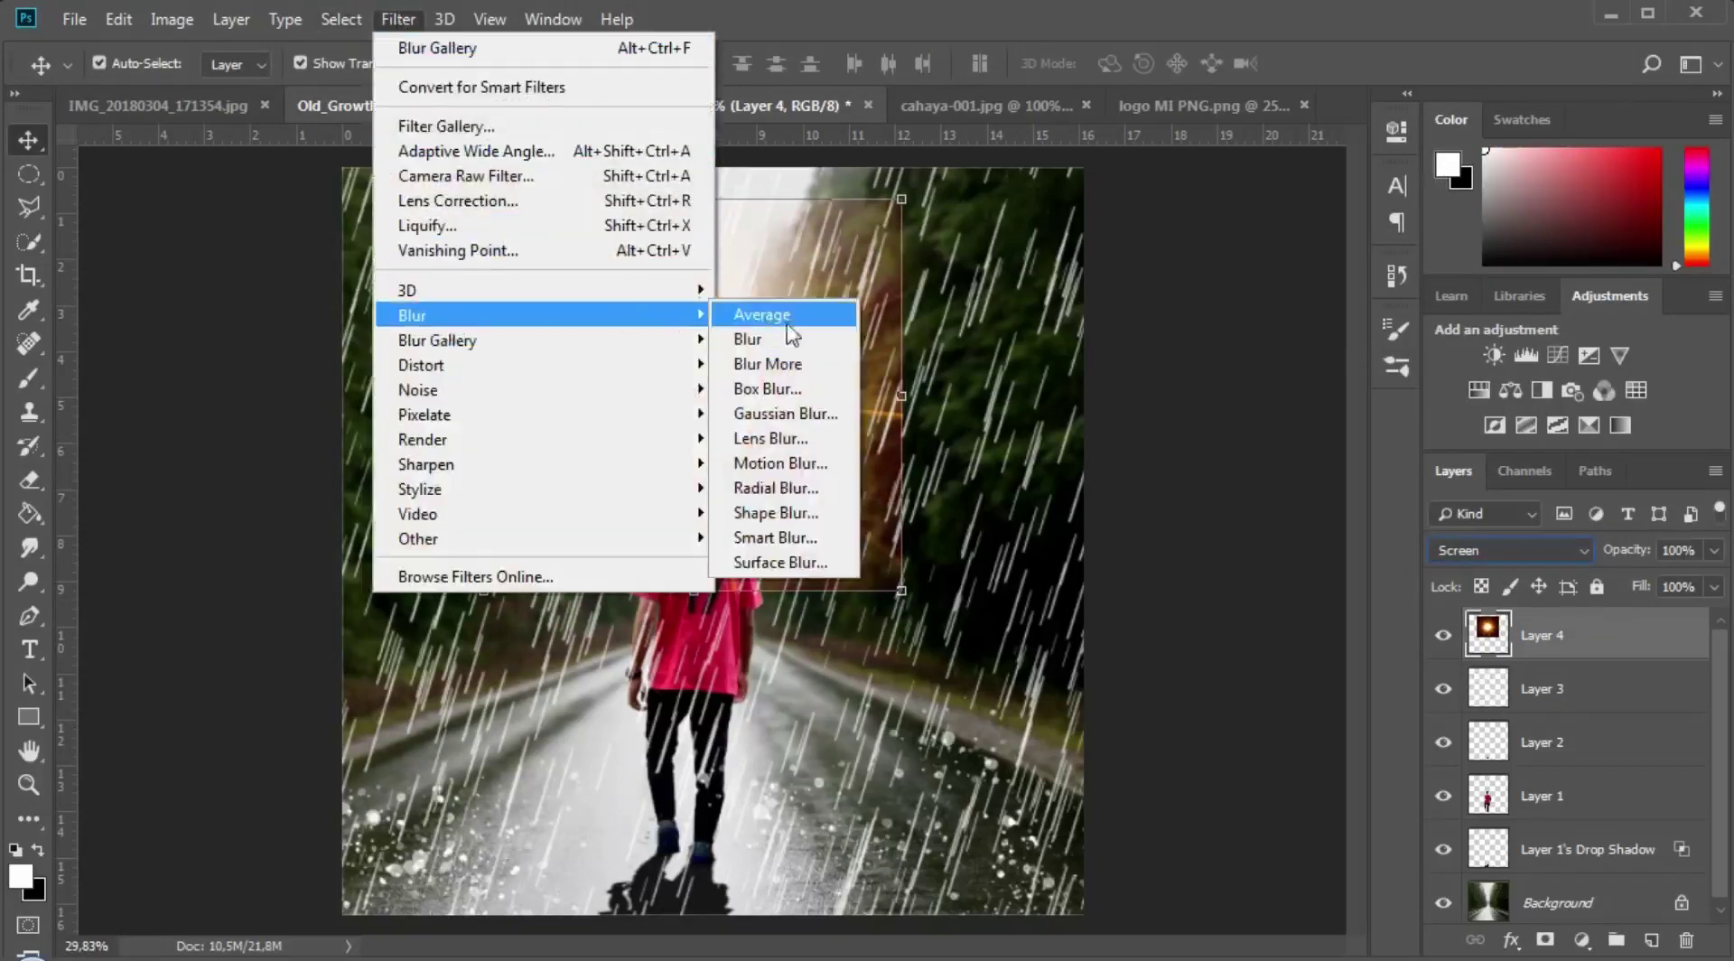
{"action": "left_click", "coordinate": [784, 413]}
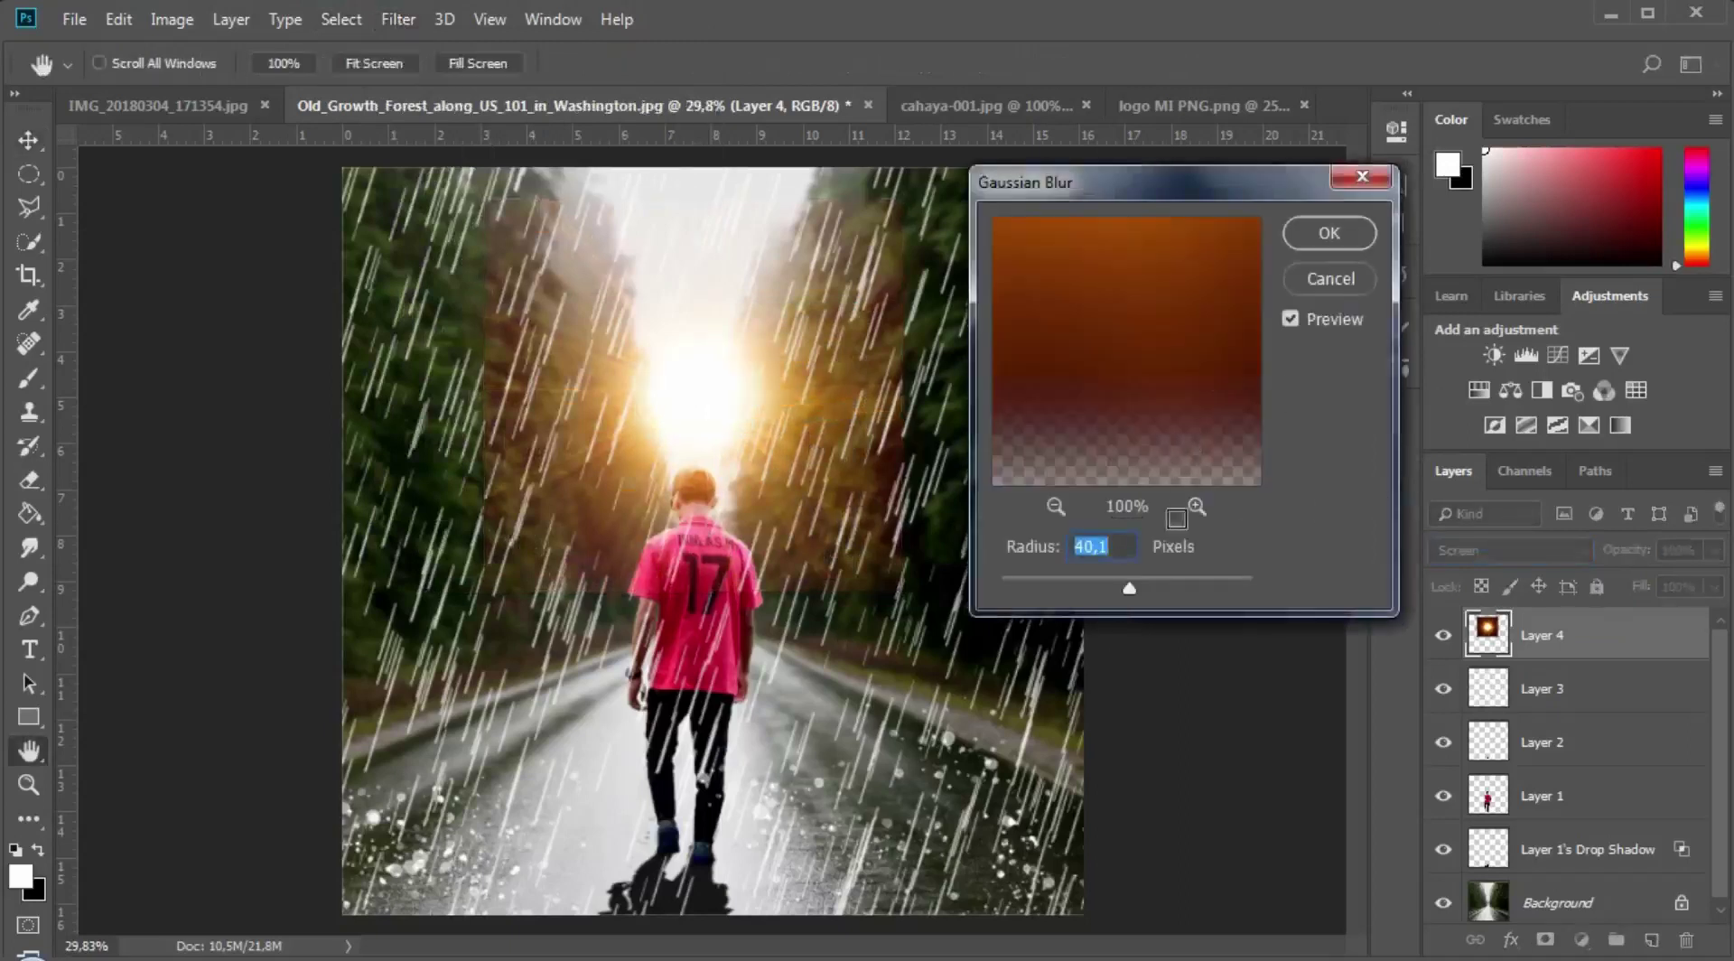
{"action": "left_click_drag", "start_coordinate": [1131, 587], "coordinate": [1161, 589]}
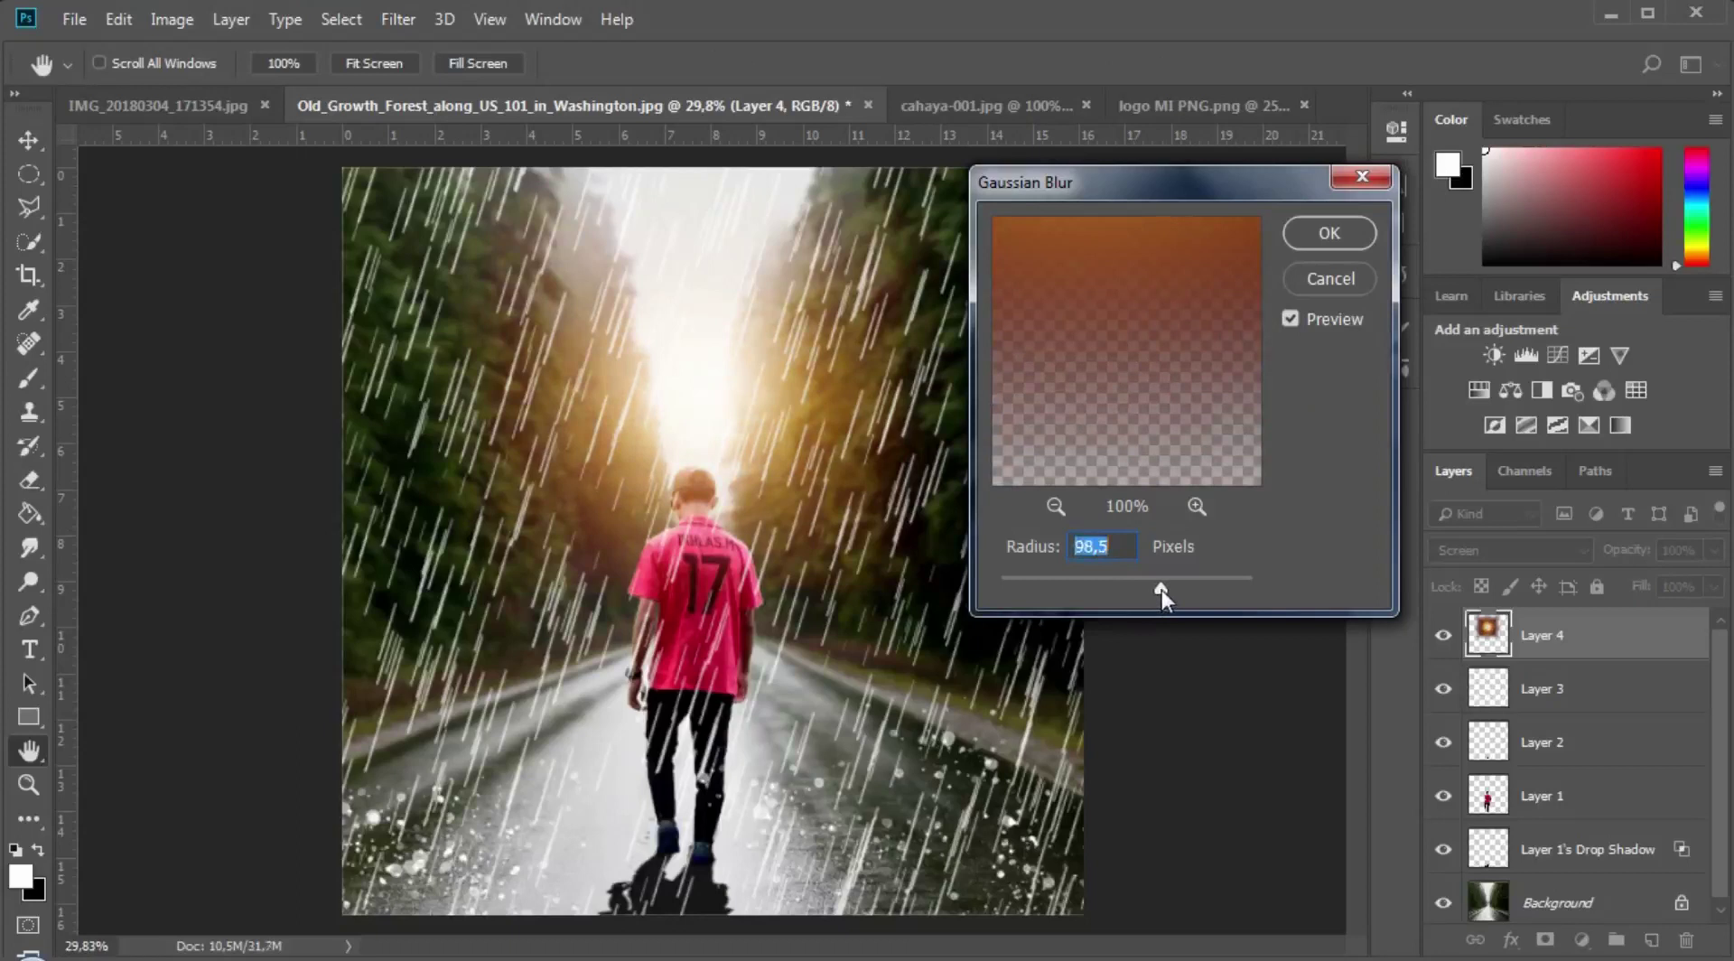
{"action": "left_click", "coordinate": [1327, 233]}
Step: Scale the blurred light on Layer 4 proportionally to about 124% and shift it slightly upward over the road's vanishing point
{"action": "key", "text": "v"}
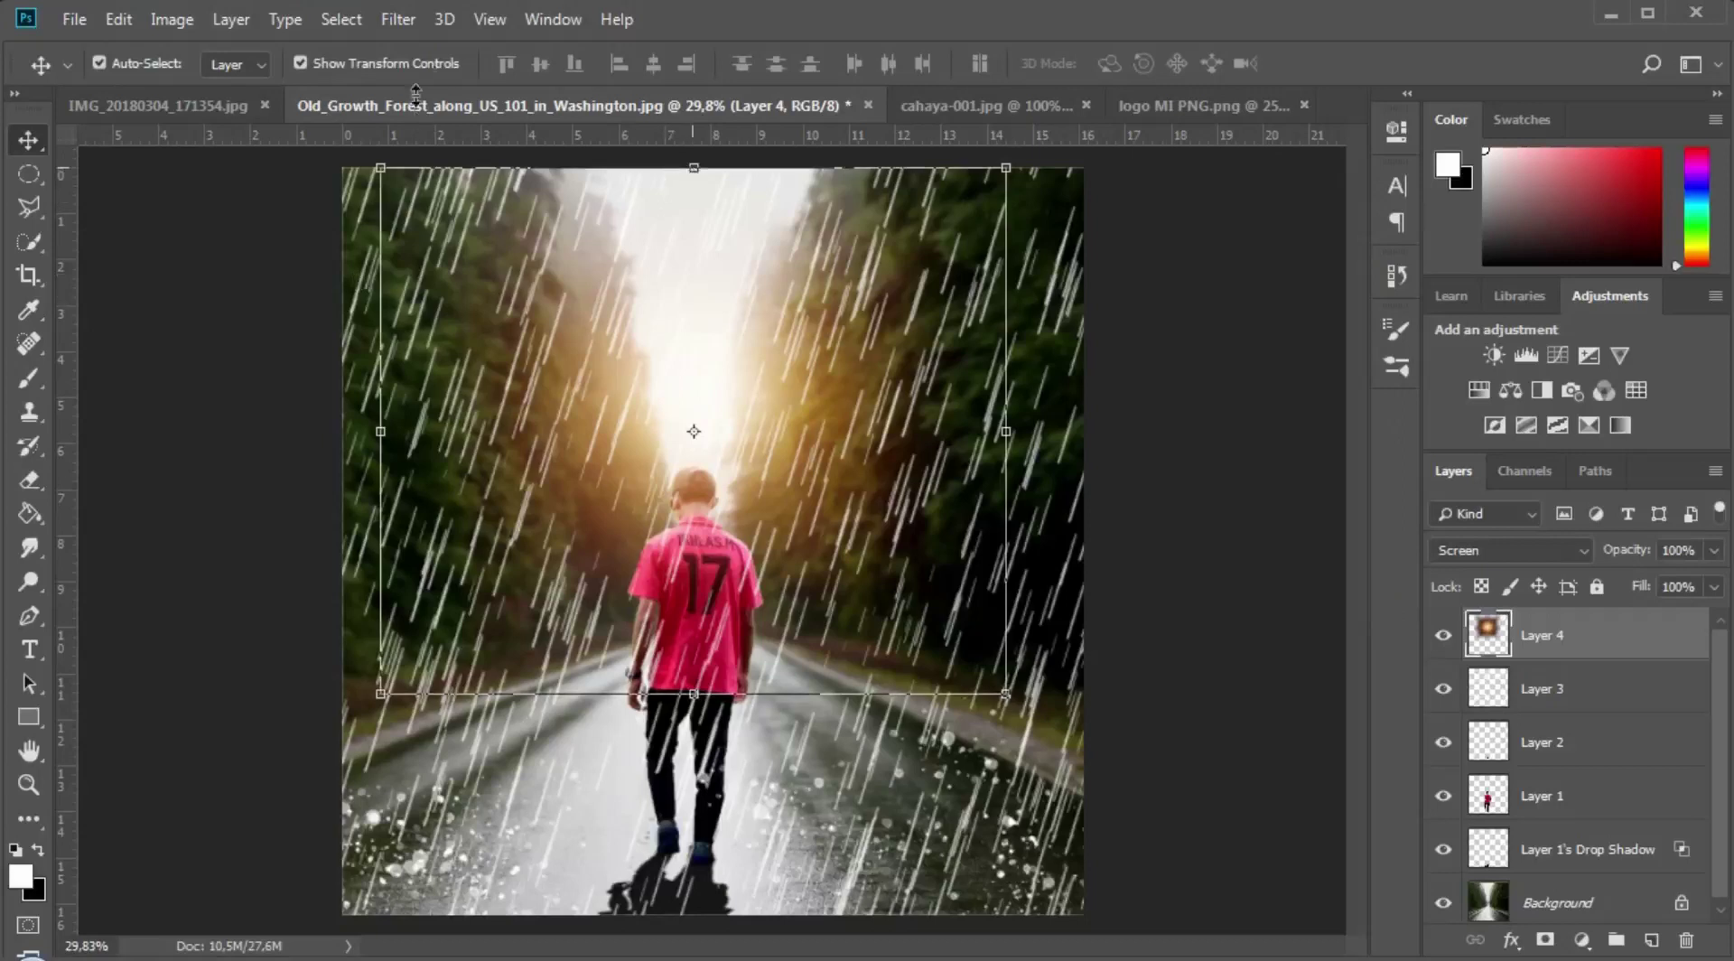
{"action": "key", "text": "ctrl+t"}
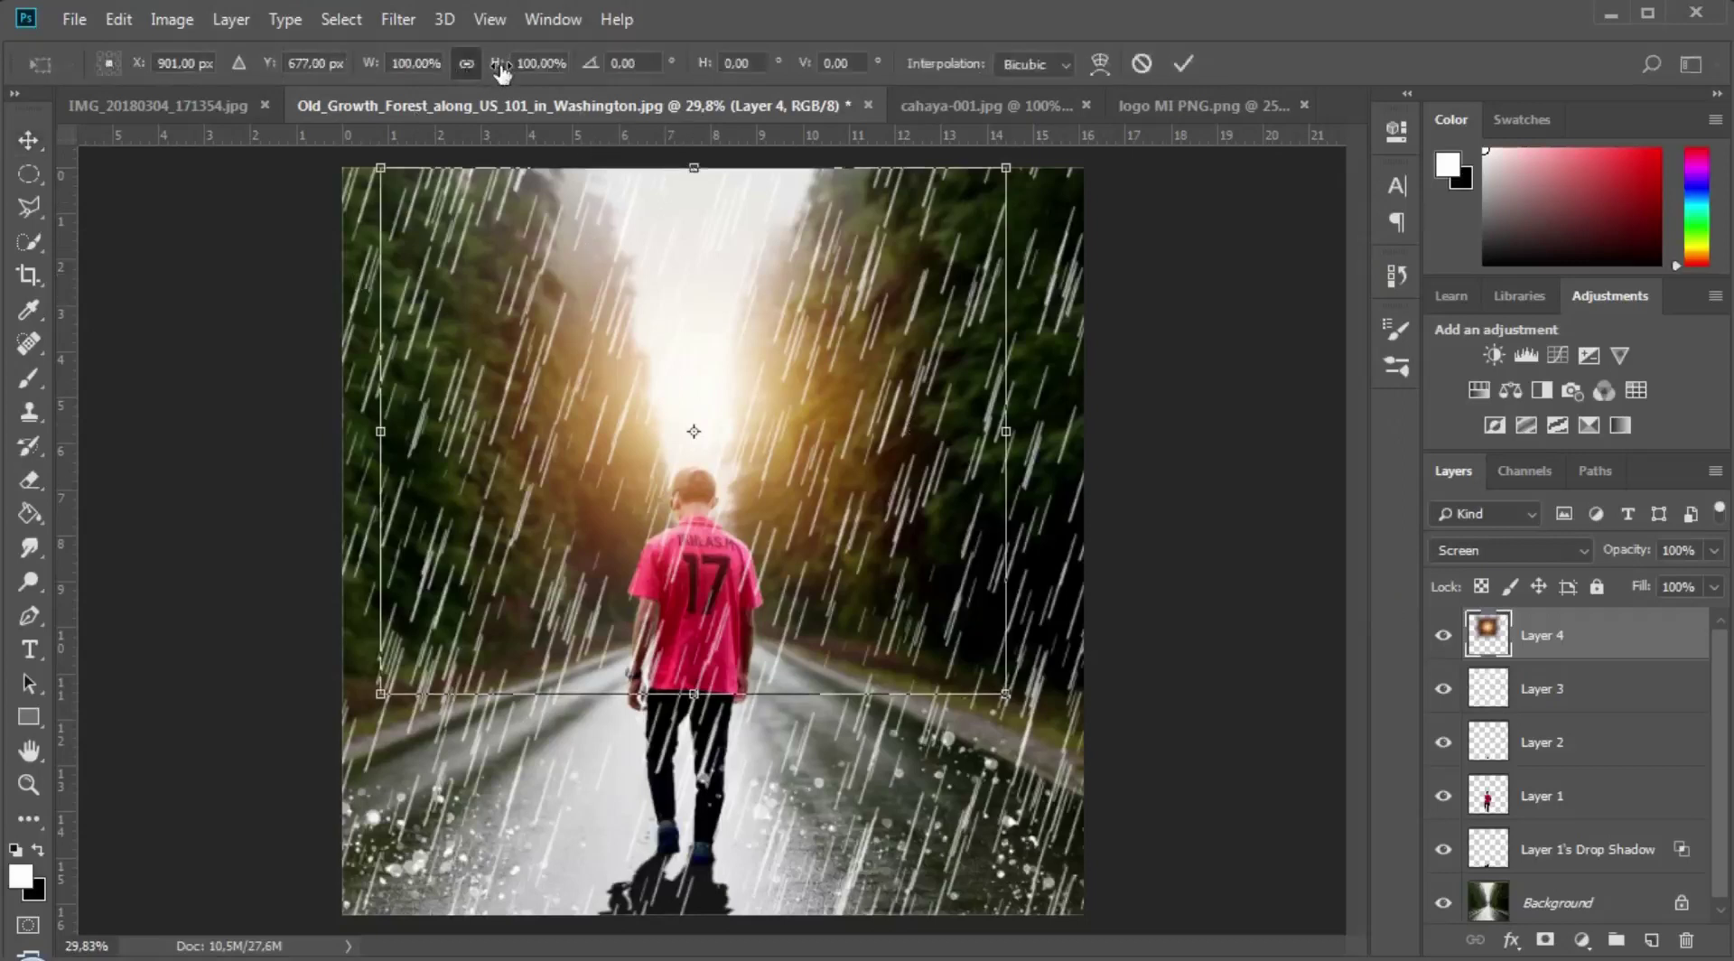
{"action": "left_click_drag", "start_coordinate": [508, 72], "coordinate": [538, 72]}
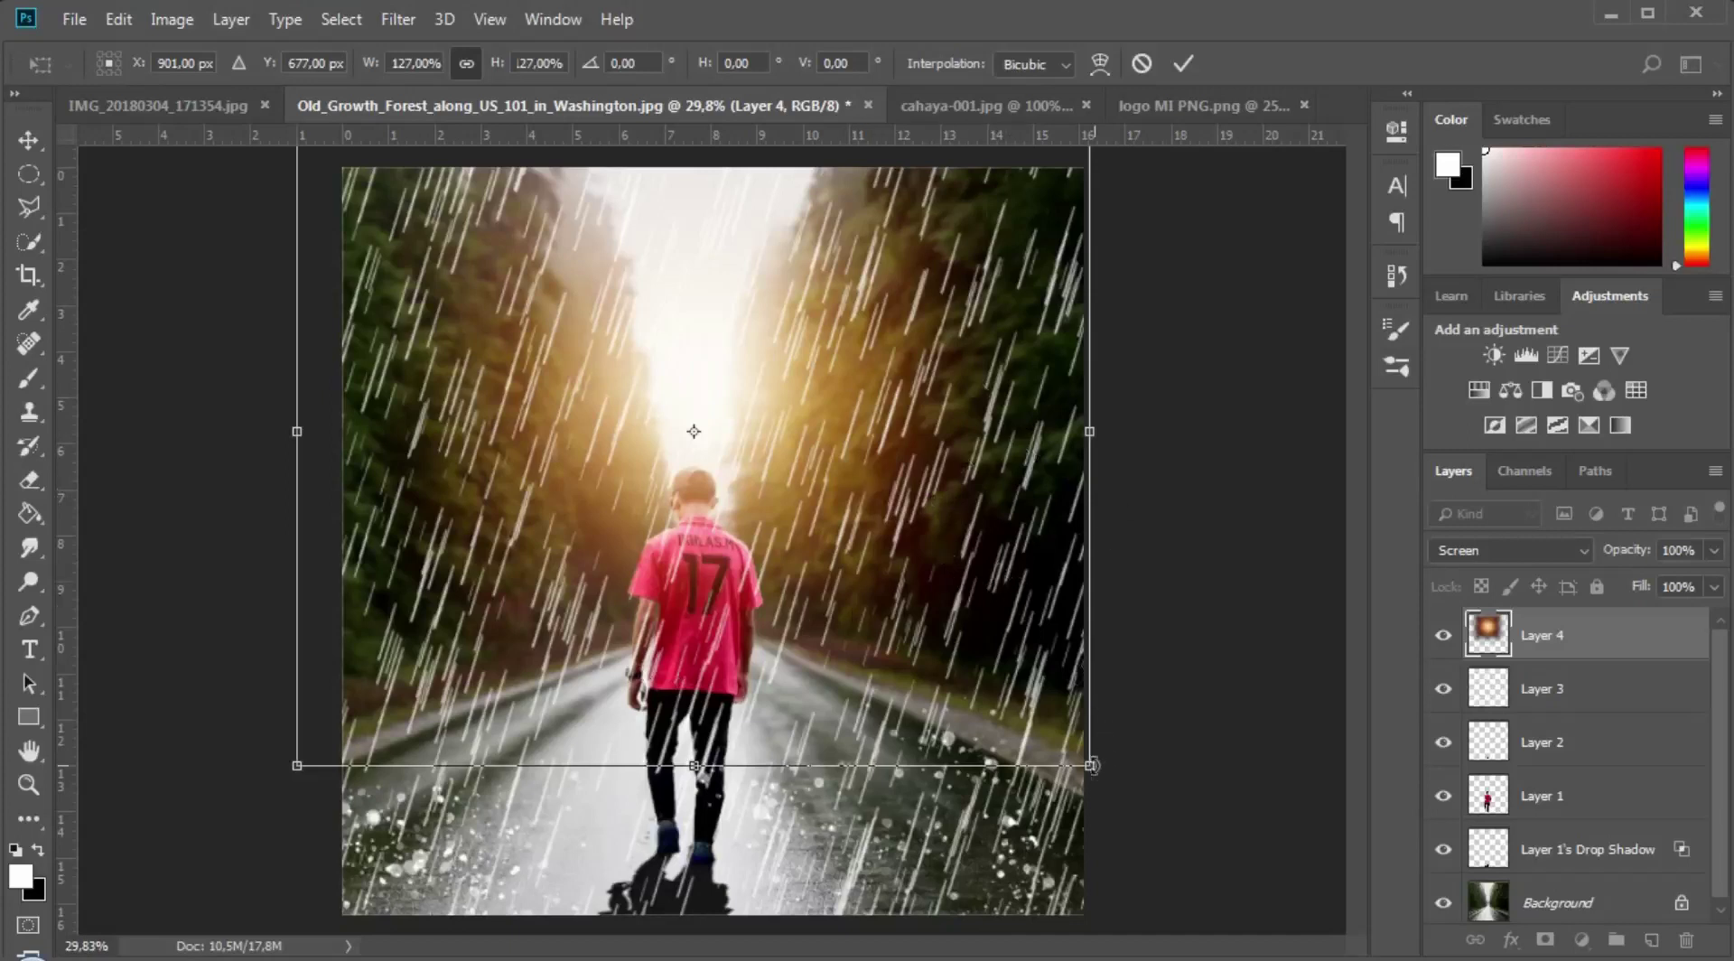
{"action": "left_click_drag", "start_coordinate": [1089, 766], "coordinate": [1082, 739]}
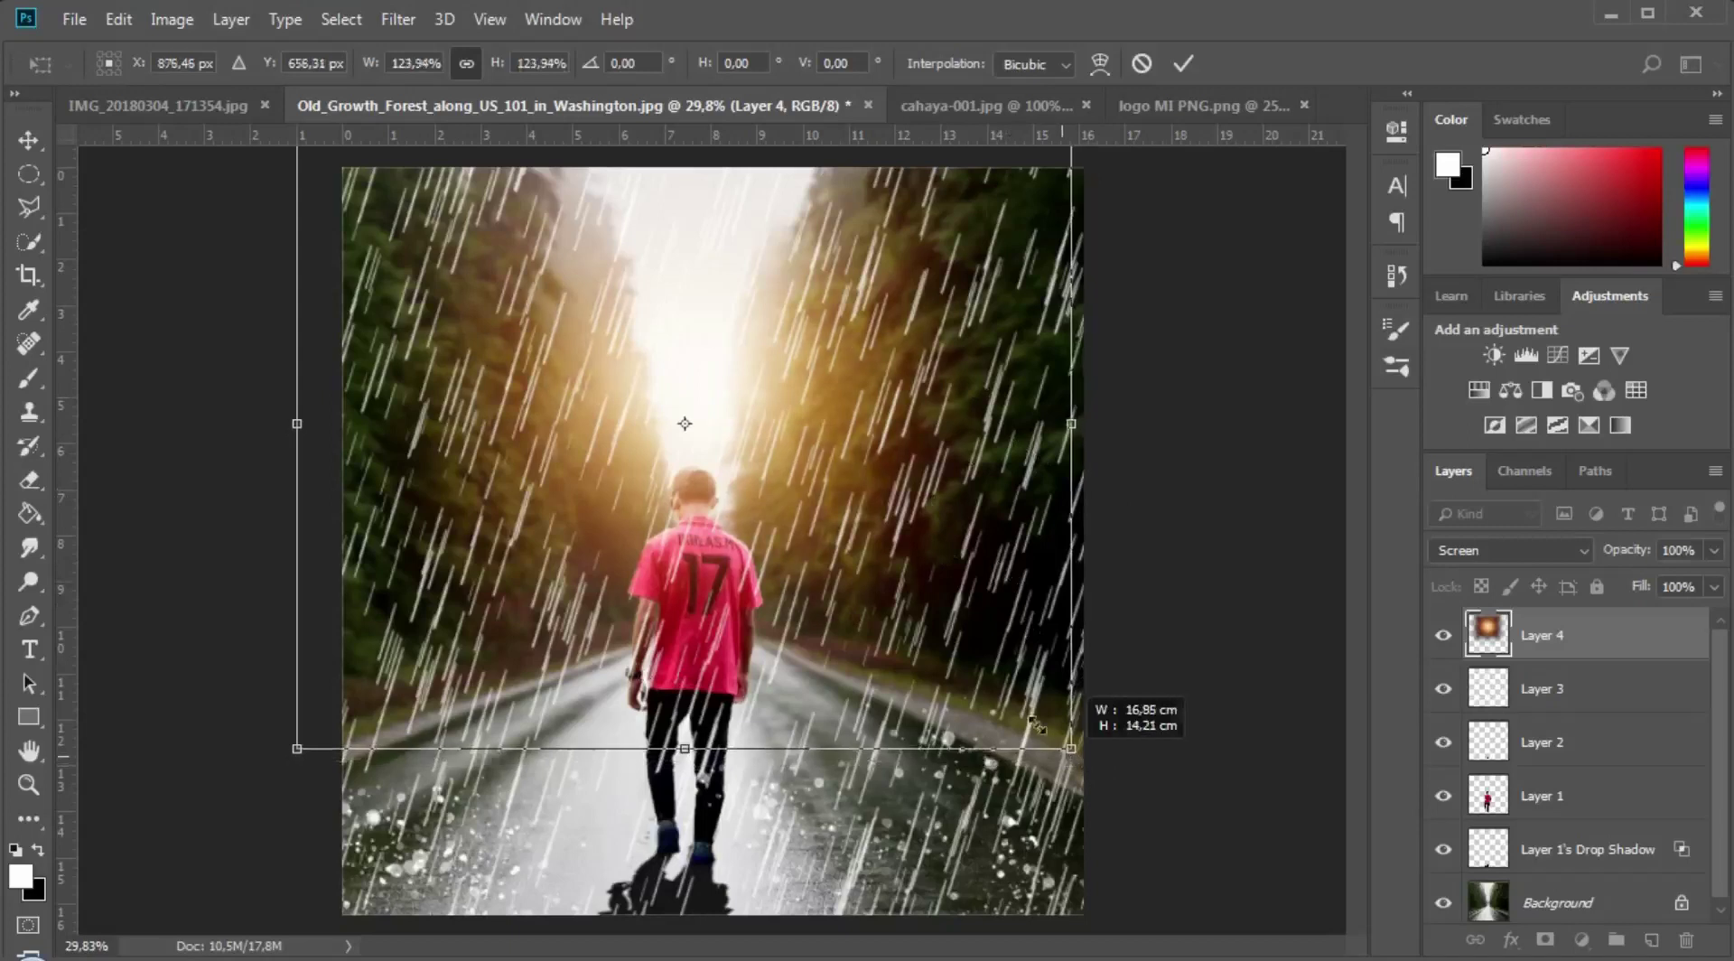
{"action": "mouse_move", "coordinate": [847, 453]}
{"action": "left_mouse_down"}
{"action": "mouse_move", "coordinate": [860, 461]}
{"action": "mouse_move", "coordinate": [850, 451]}
{"action": "left_mouse_up"}
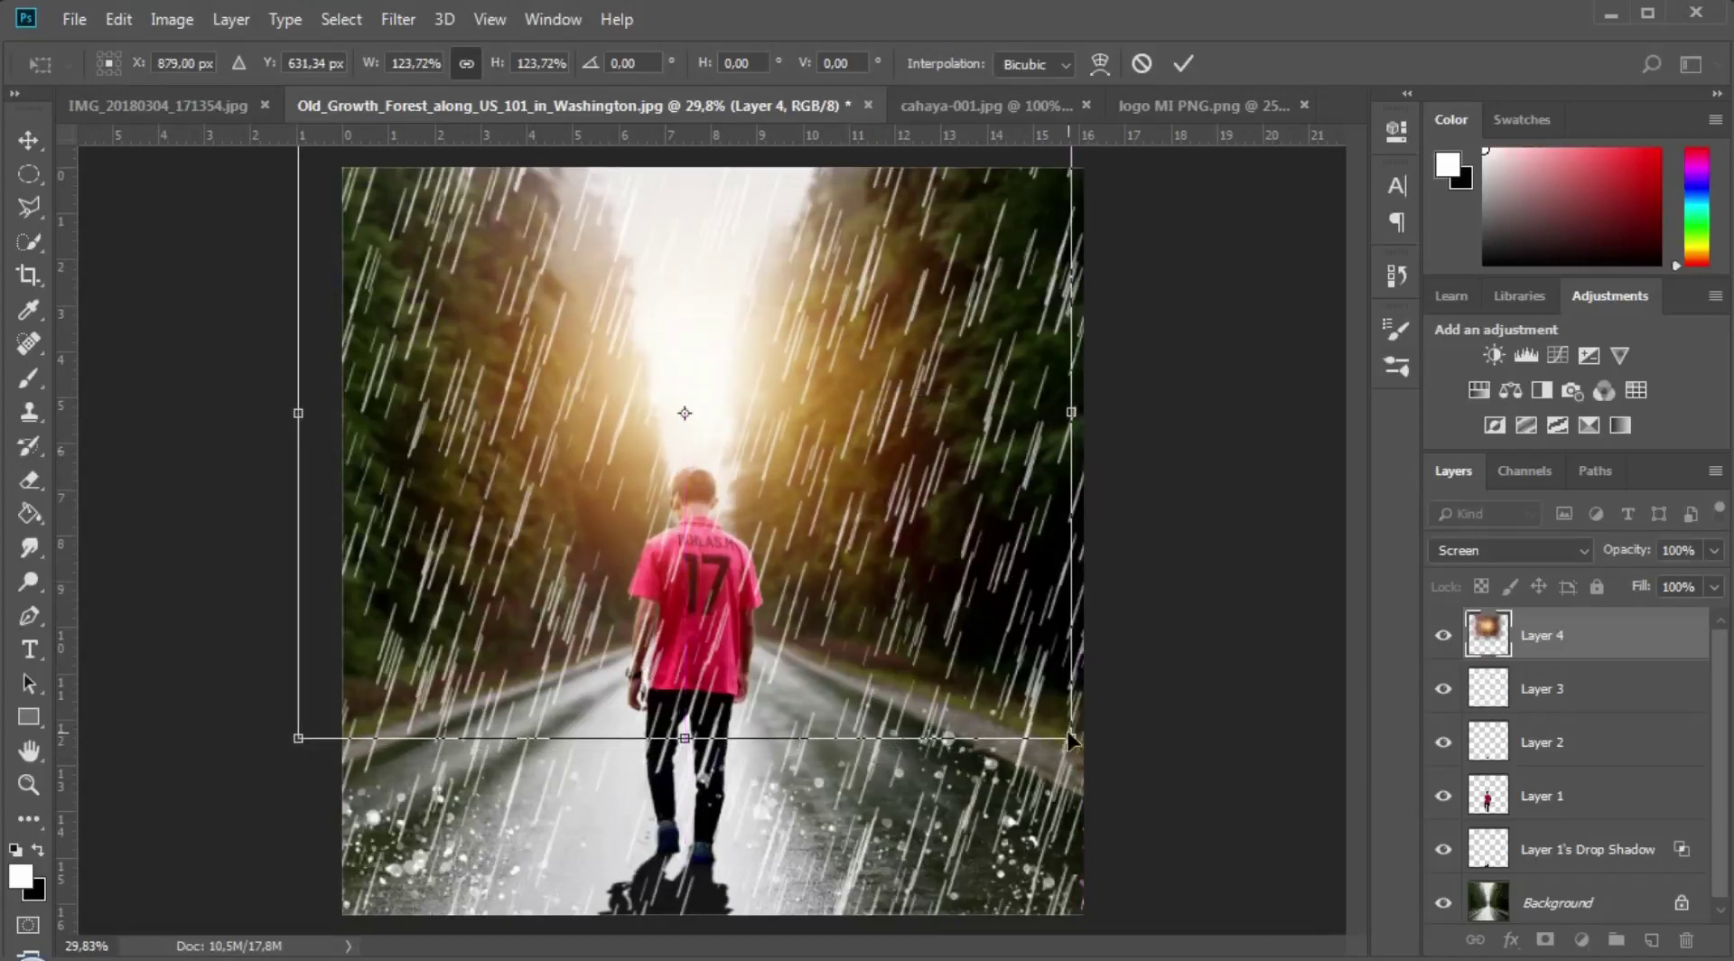
{"action": "key", "text": "ctrl+z"}
{"action": "key", "text": "ctrl+z"}
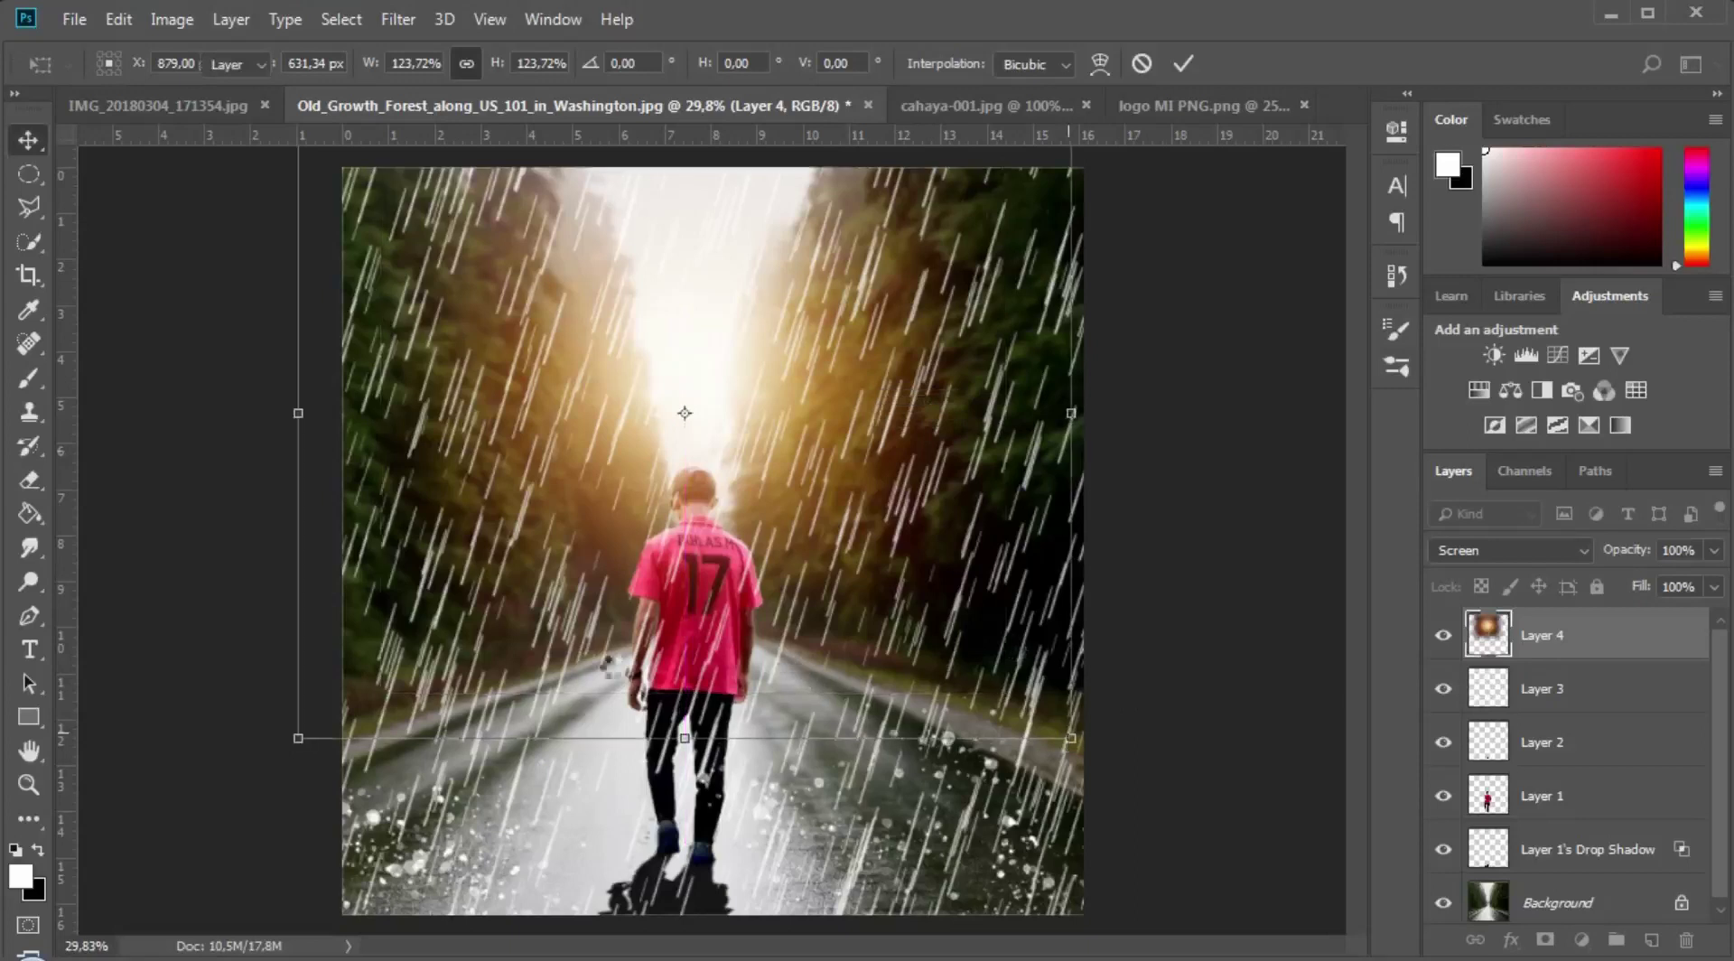
Step: Apply the resize of the light on Layer 4 and examine the glow and rain around the man
{"action": "key", "text": "Return"}
{"action": "scroll", "coordinate": [712, 616], "scroll_direction": "down", "scroll_amount": 1}
{"action": "scroll", "coordinate": [712, 614], "scroll_direction": "down", "scroll_amount": 2}
{"action": "scroll", "coordinate": [711, 614], "scroll_direction": "up", "scroll_amount": 1}
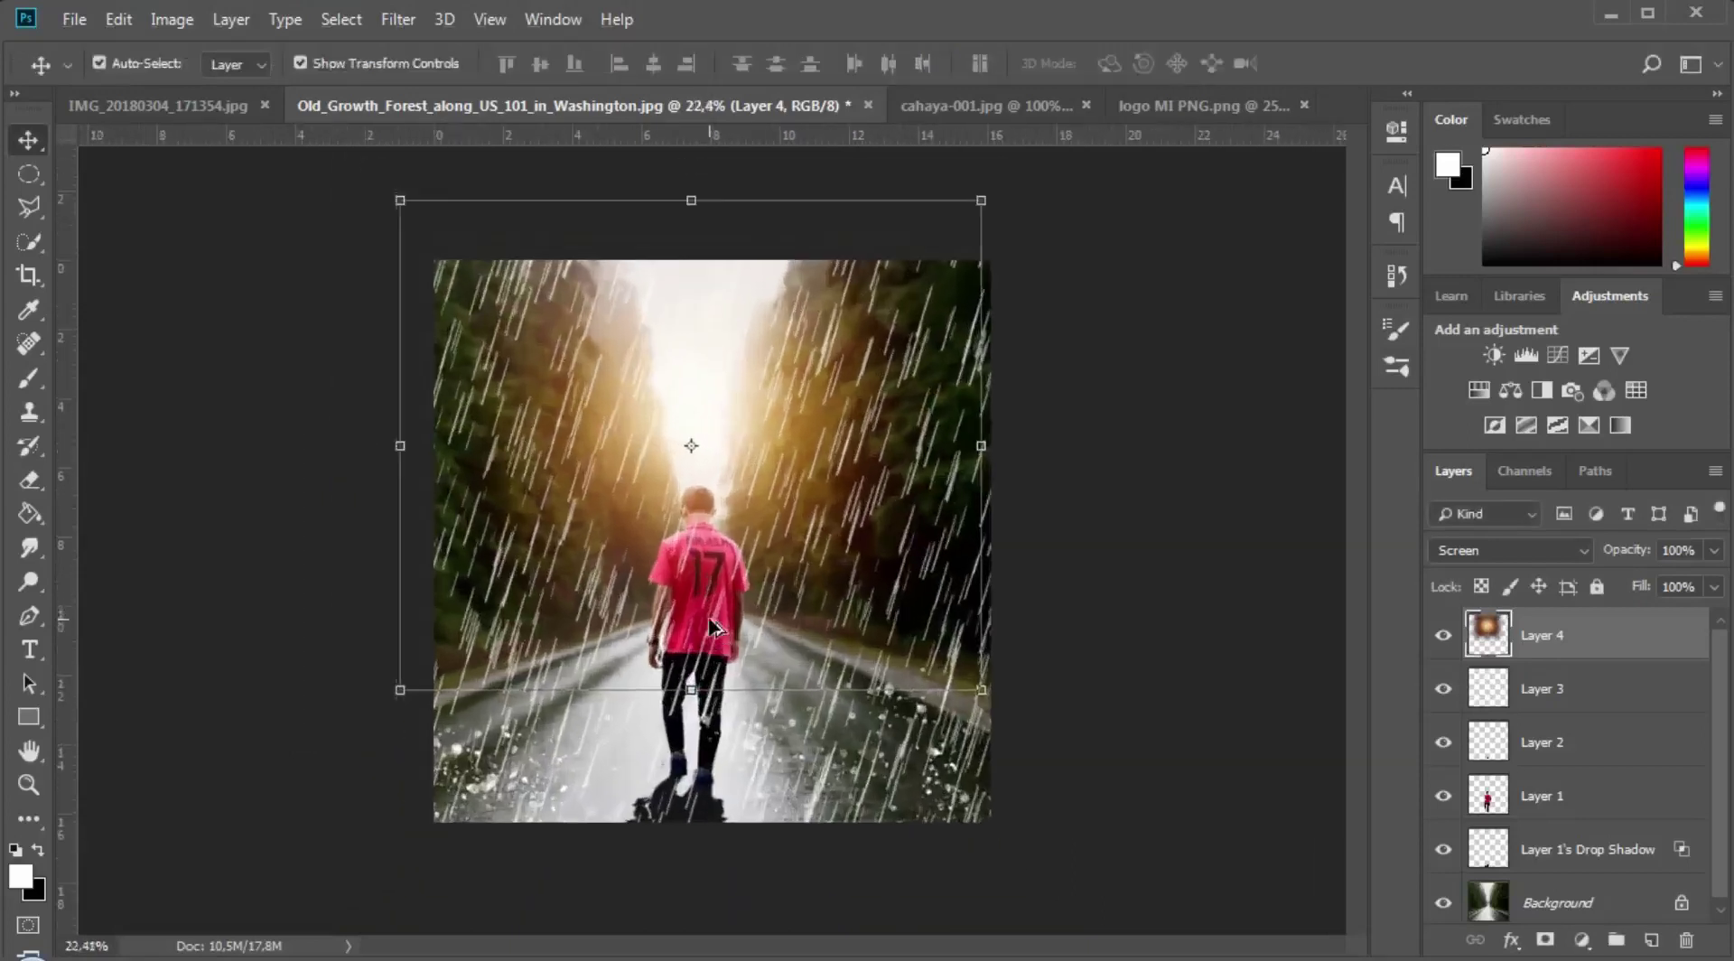
{"action": "scroll", "coordinate": [711, 614], "scroll_direction": "down", "scroll_amount": 3}
{"action": "scroll", "coordinate": [712, 623], "scroll_direction": "up", "scroll_amount": 4}
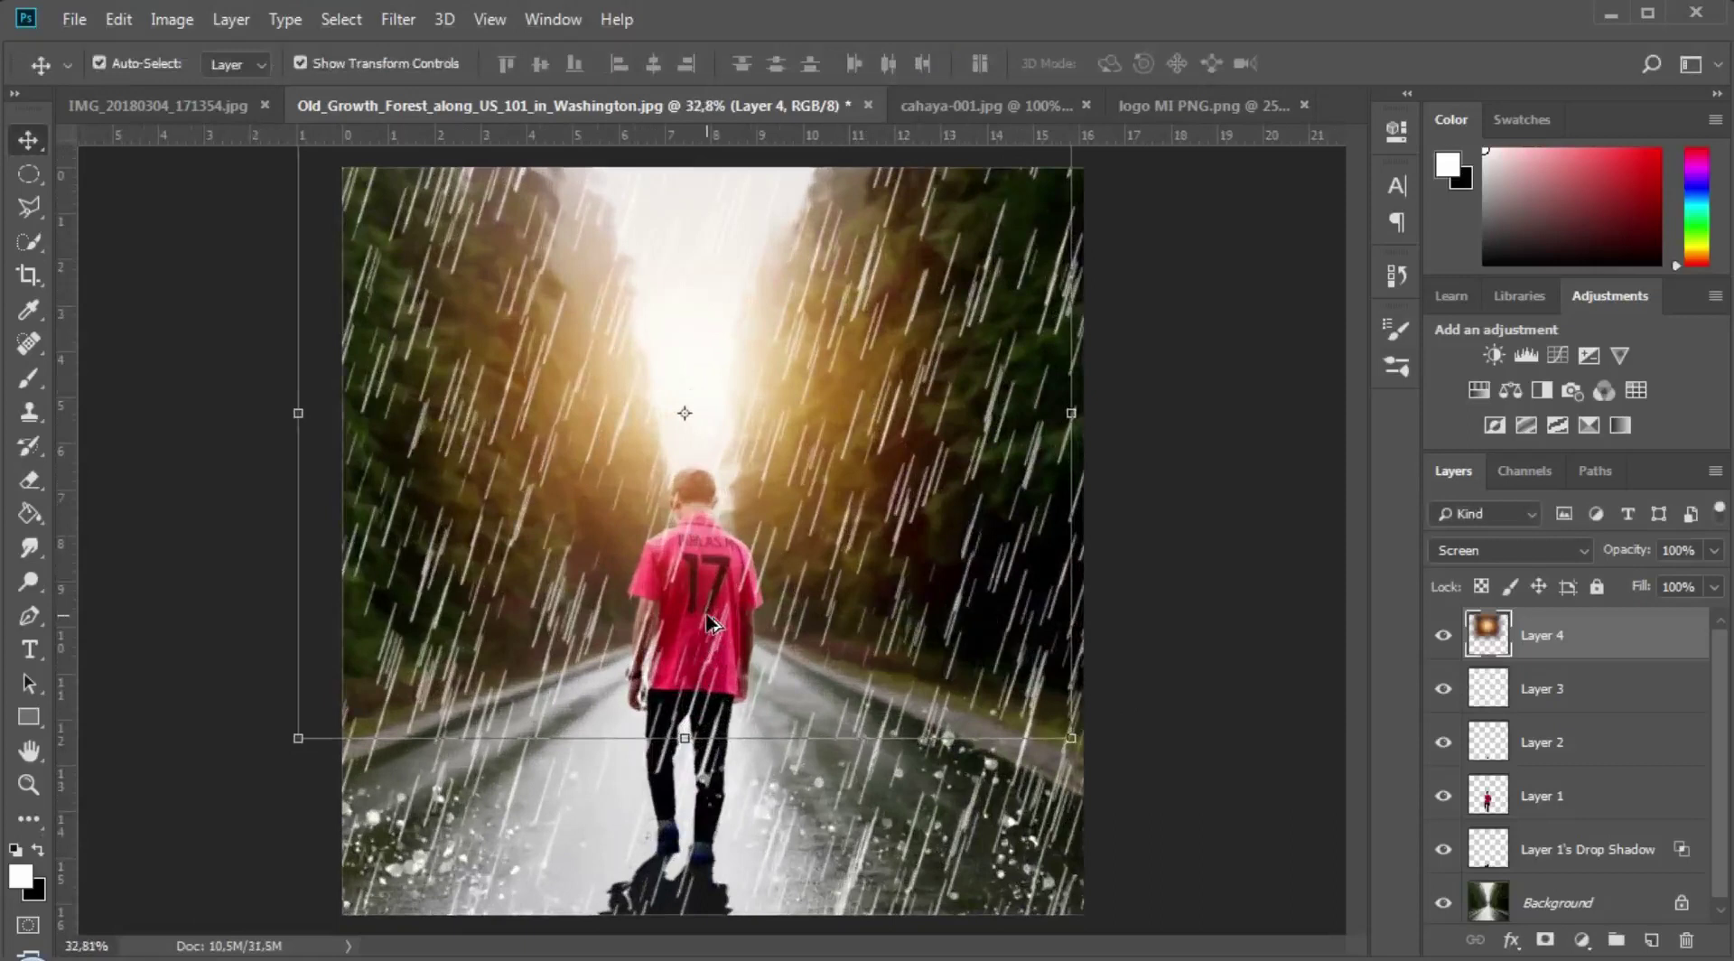
{"action": "scroll", "coordinate": [711, 623], "scroll_direction": "up", "scroll_amount": 3}
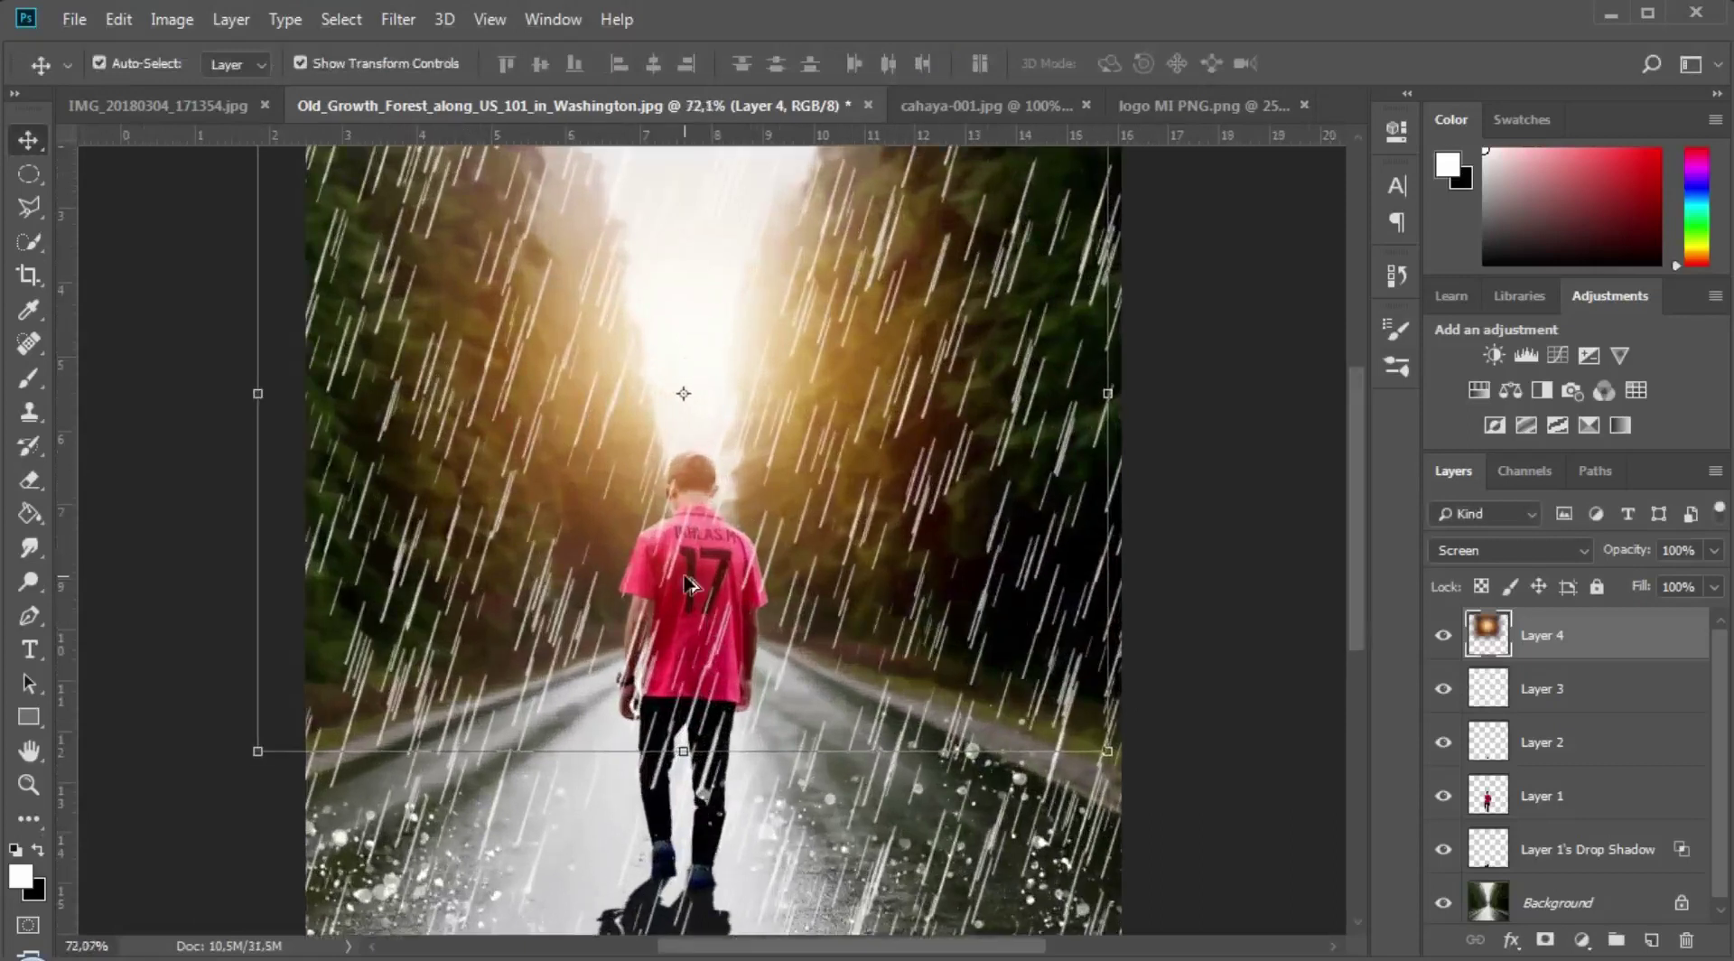
{"action": "scroll", "coordinate": [684, 578], "scroll_direction": "up", "scroll_amount": 2}
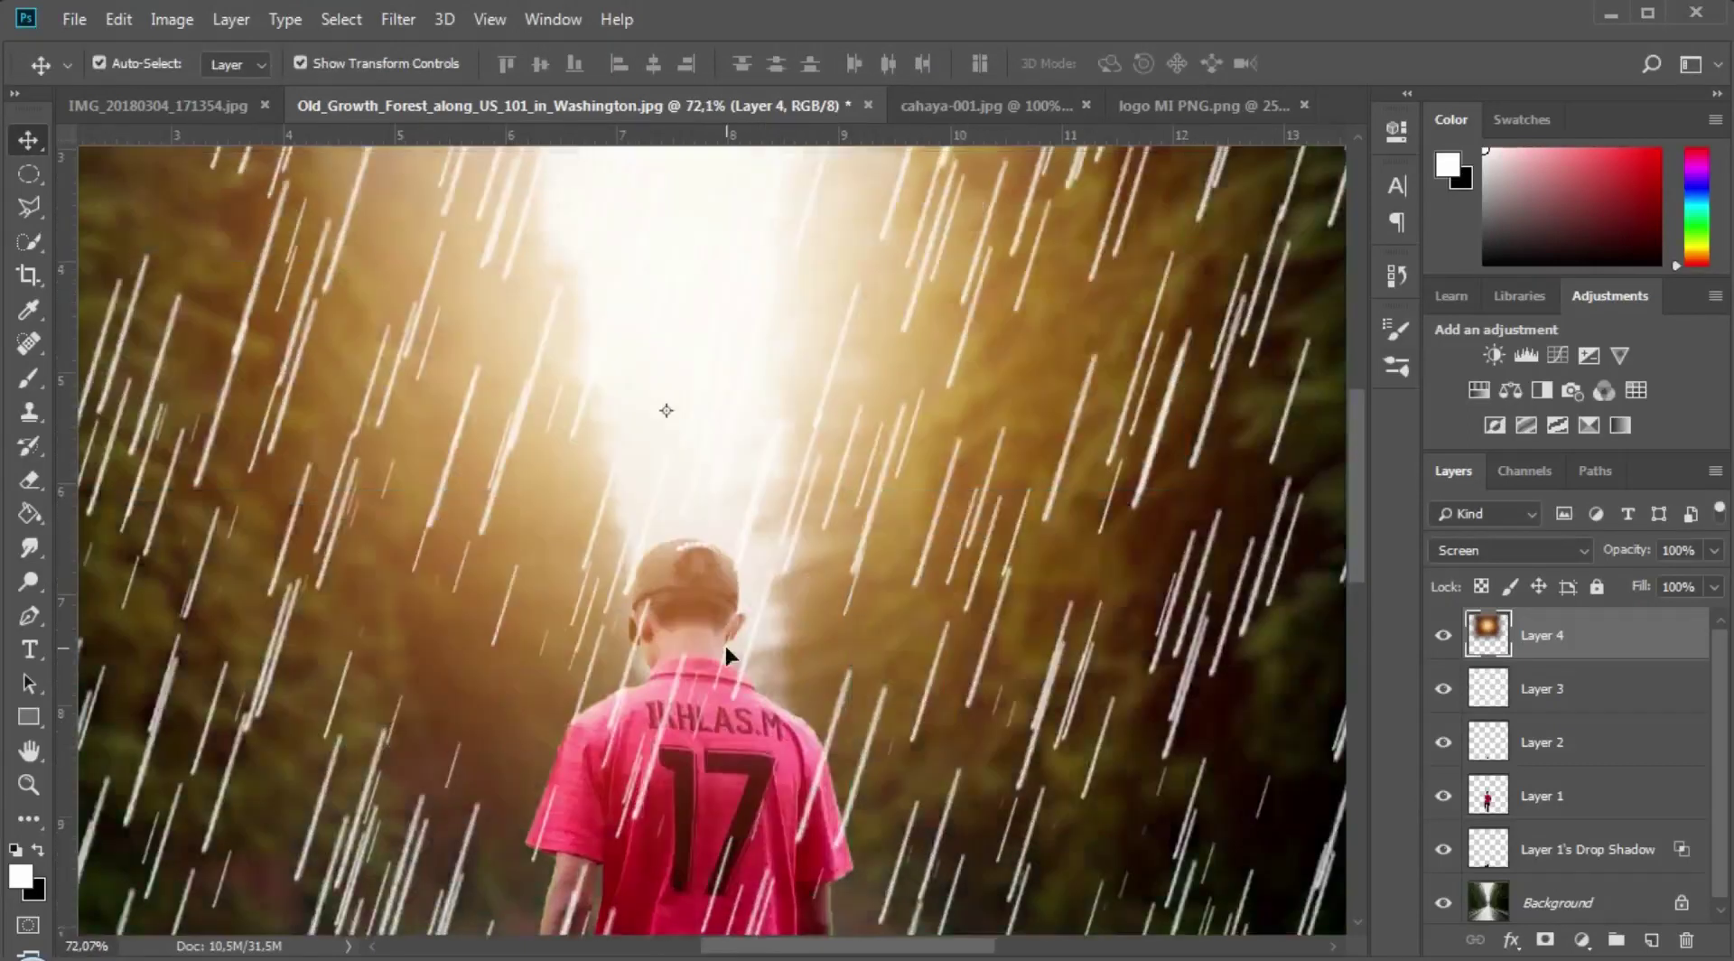
{"action": "scroll", "coordinate": [725, 648], "scroll_direction": "down", "scroll_amount": 2}
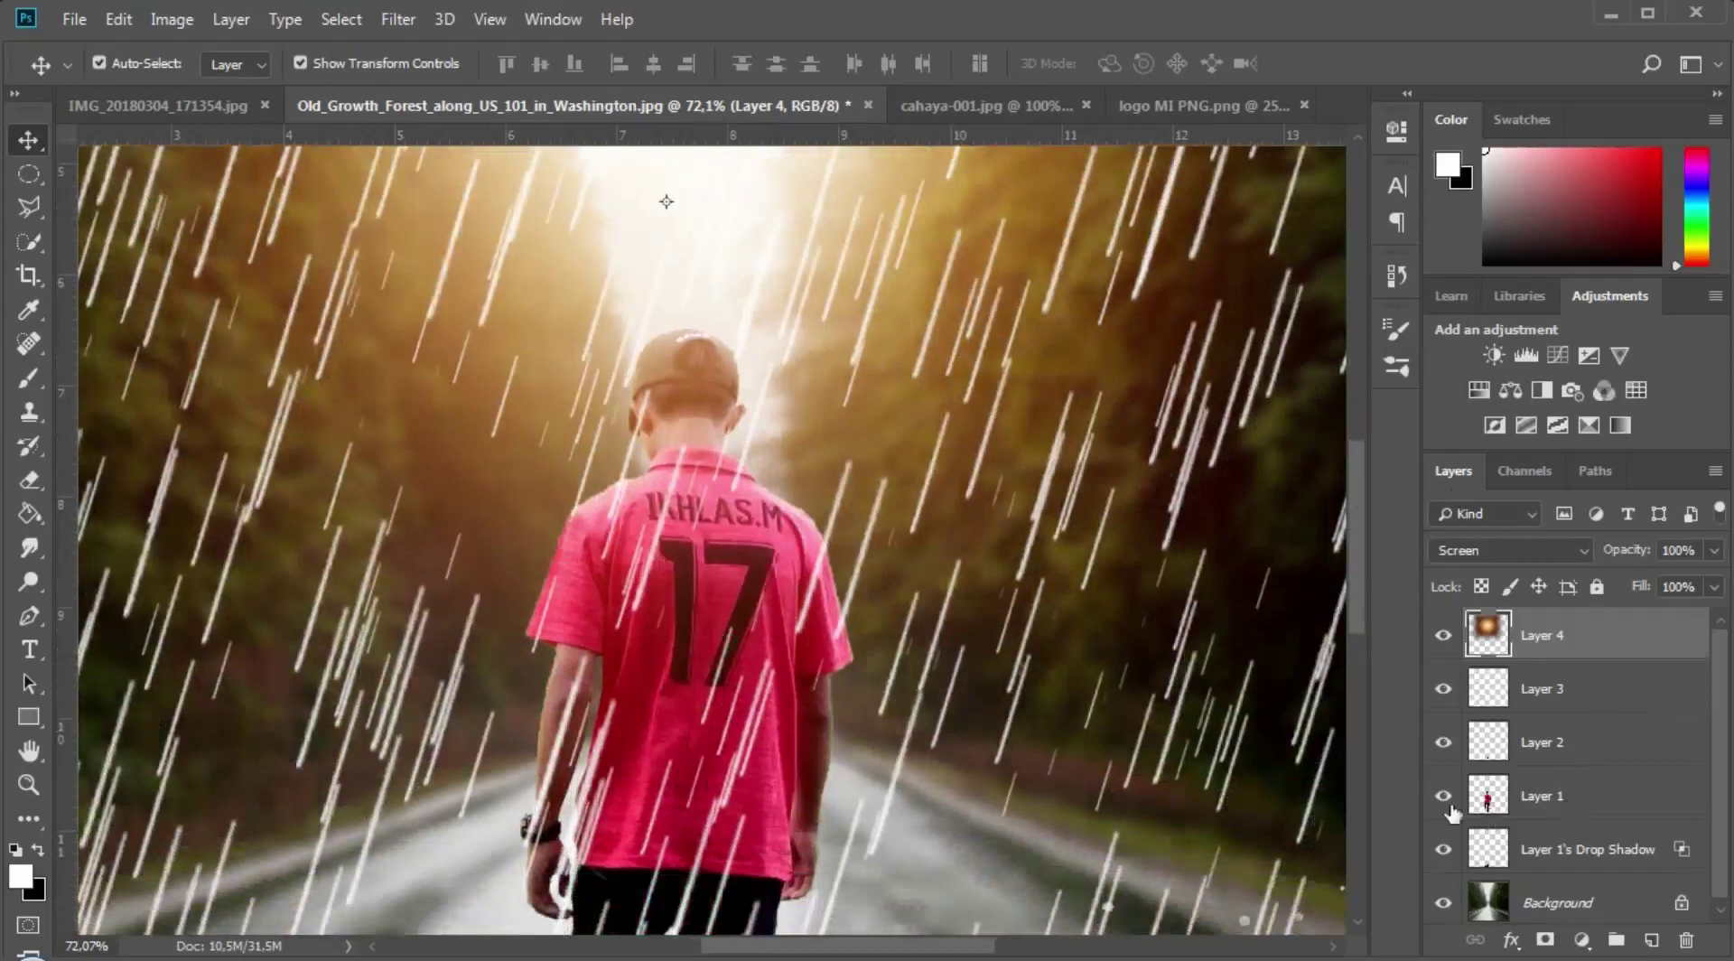
{"action": "scroll", "coordinate": [665, 630], "scroll_direction": "down", "scroll_amount": 1}
{"action": "scroll", "coordinate": [665, 629], "scroll_direction": "down", "scroll_amount": 3}
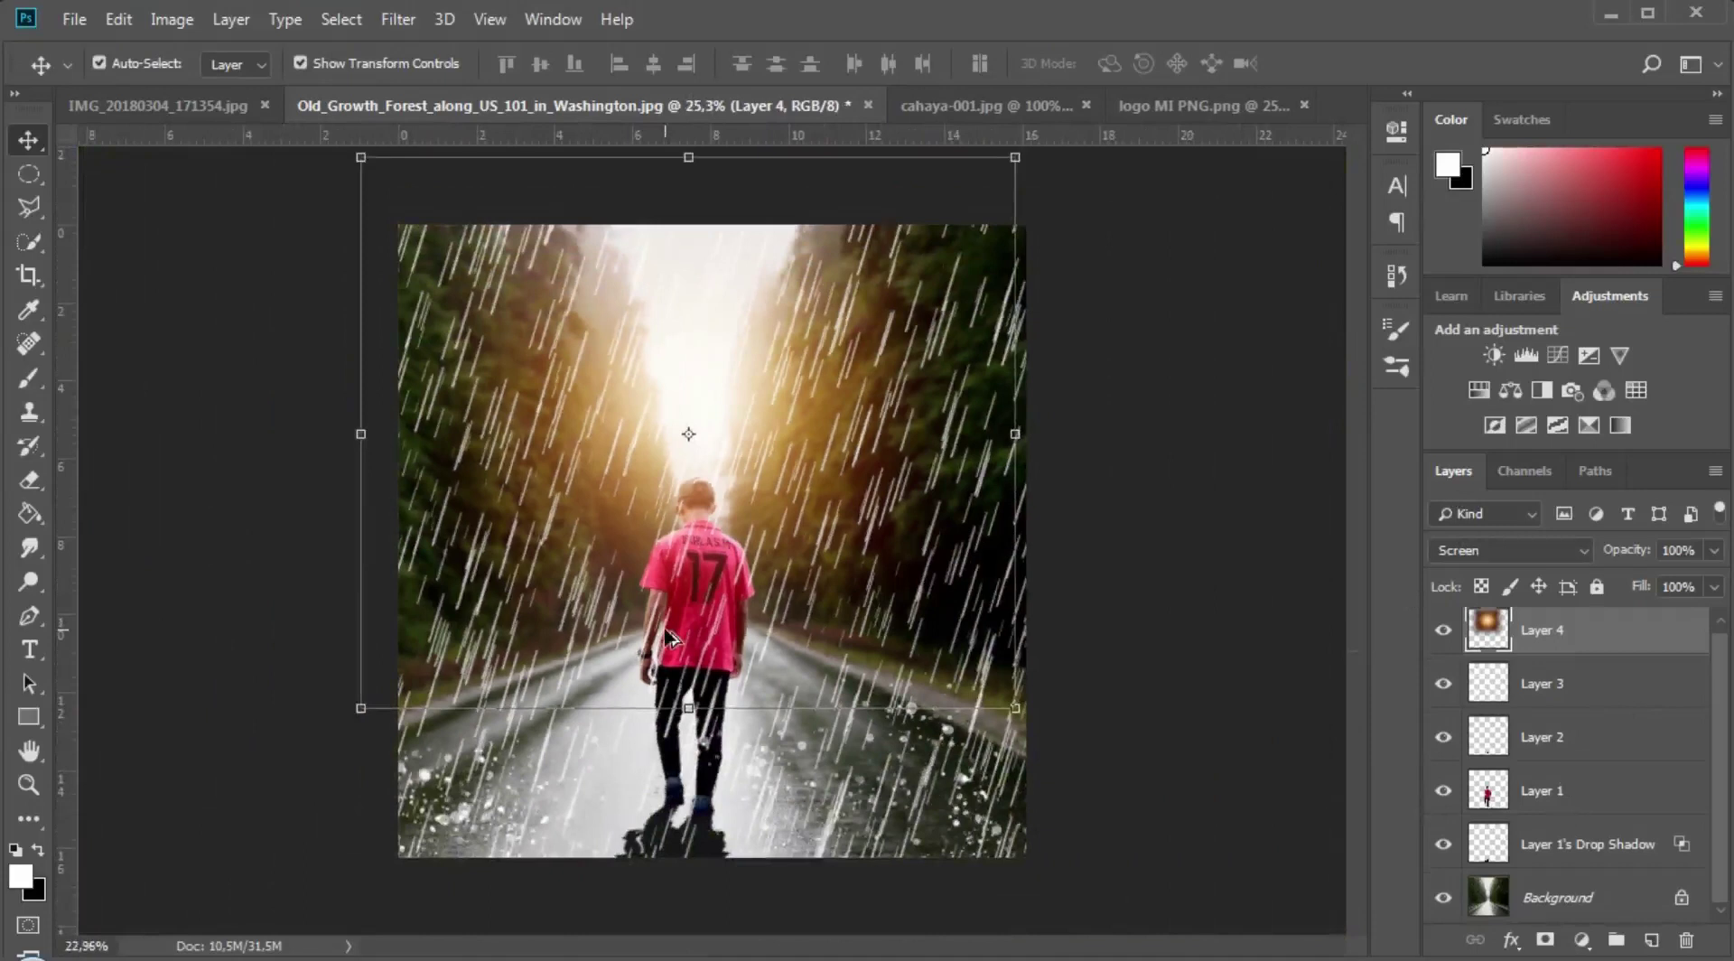
{"action": "scroll", "coordinate": [663, 627], "scroll_direction": "up", "scroll_amount": 4}
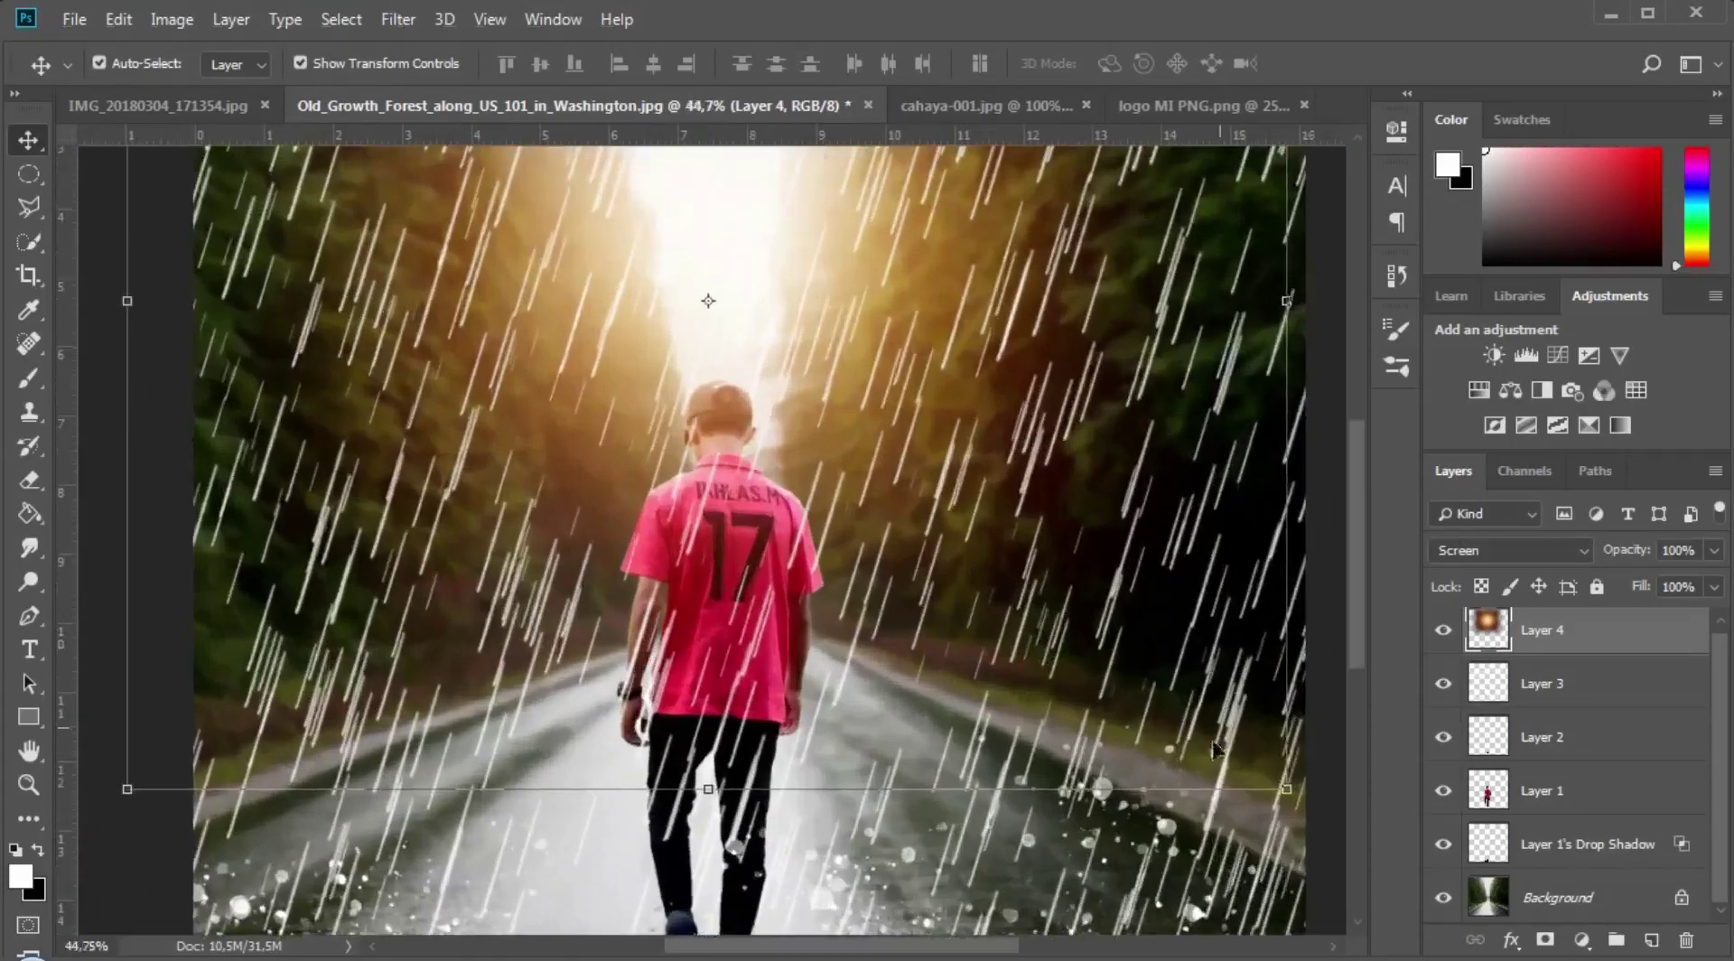
Step: Set up the Eraser for rain Layer 3 with a soft round brush at 71 px and 0% hardness
{"action": "left_click", "coordinate": [1575, 800]}
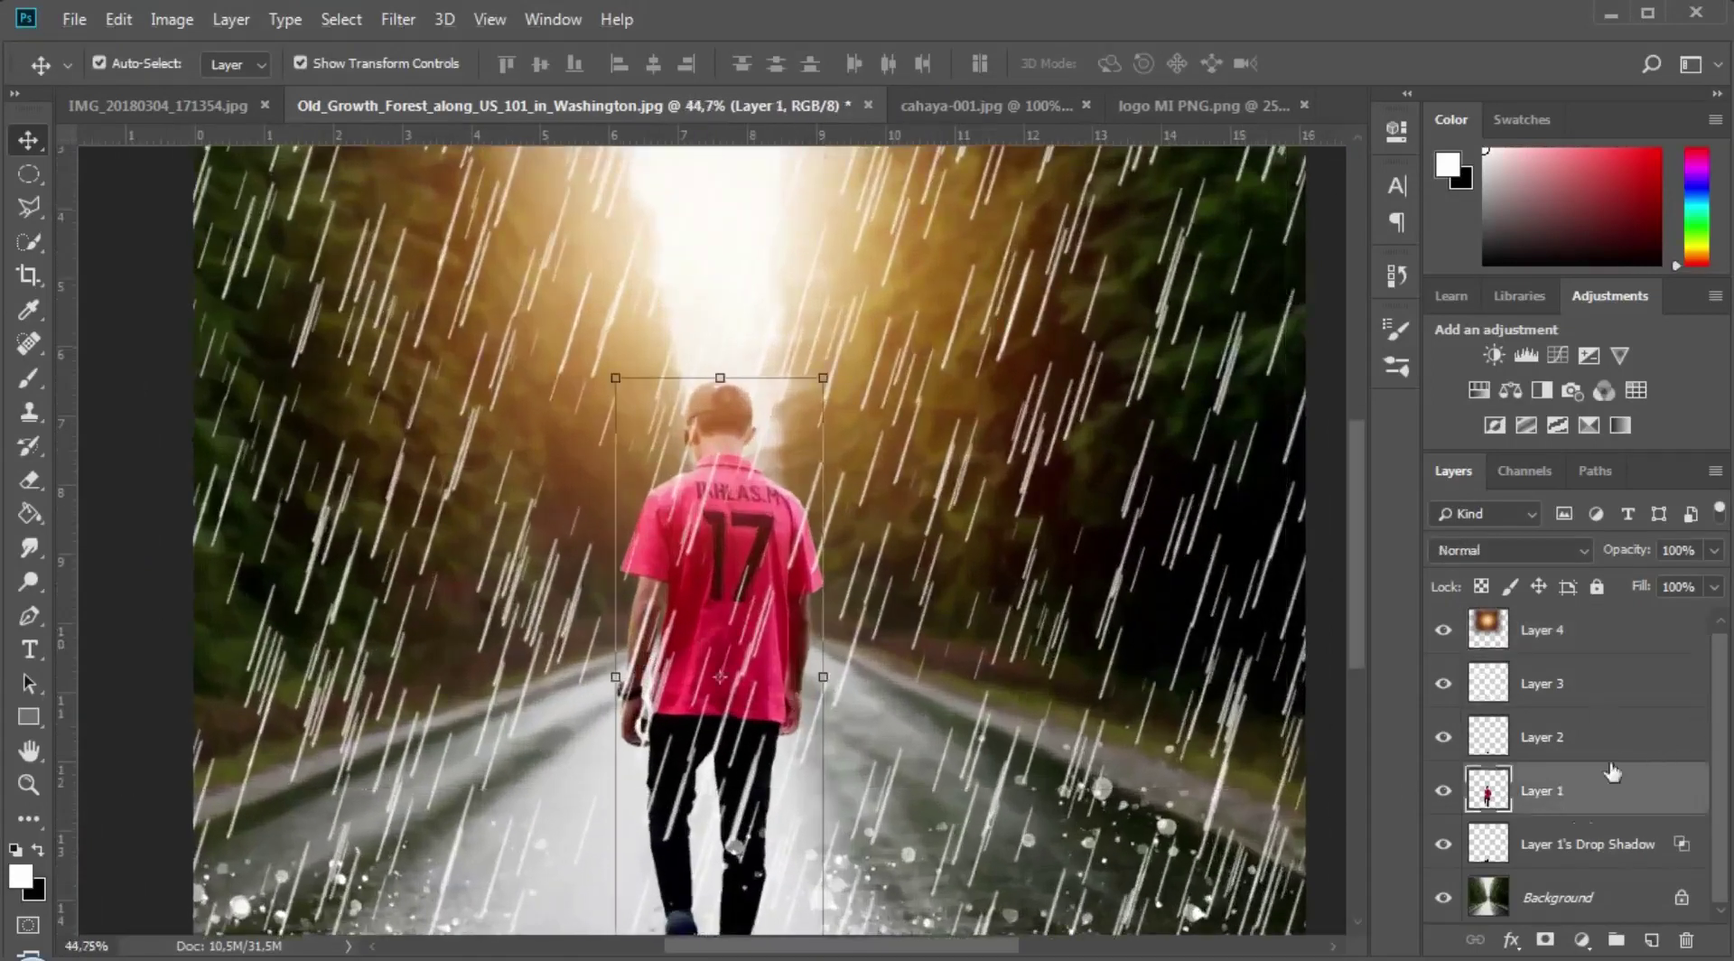
{"action": "left_click", "coordinate": [1565, 704]}
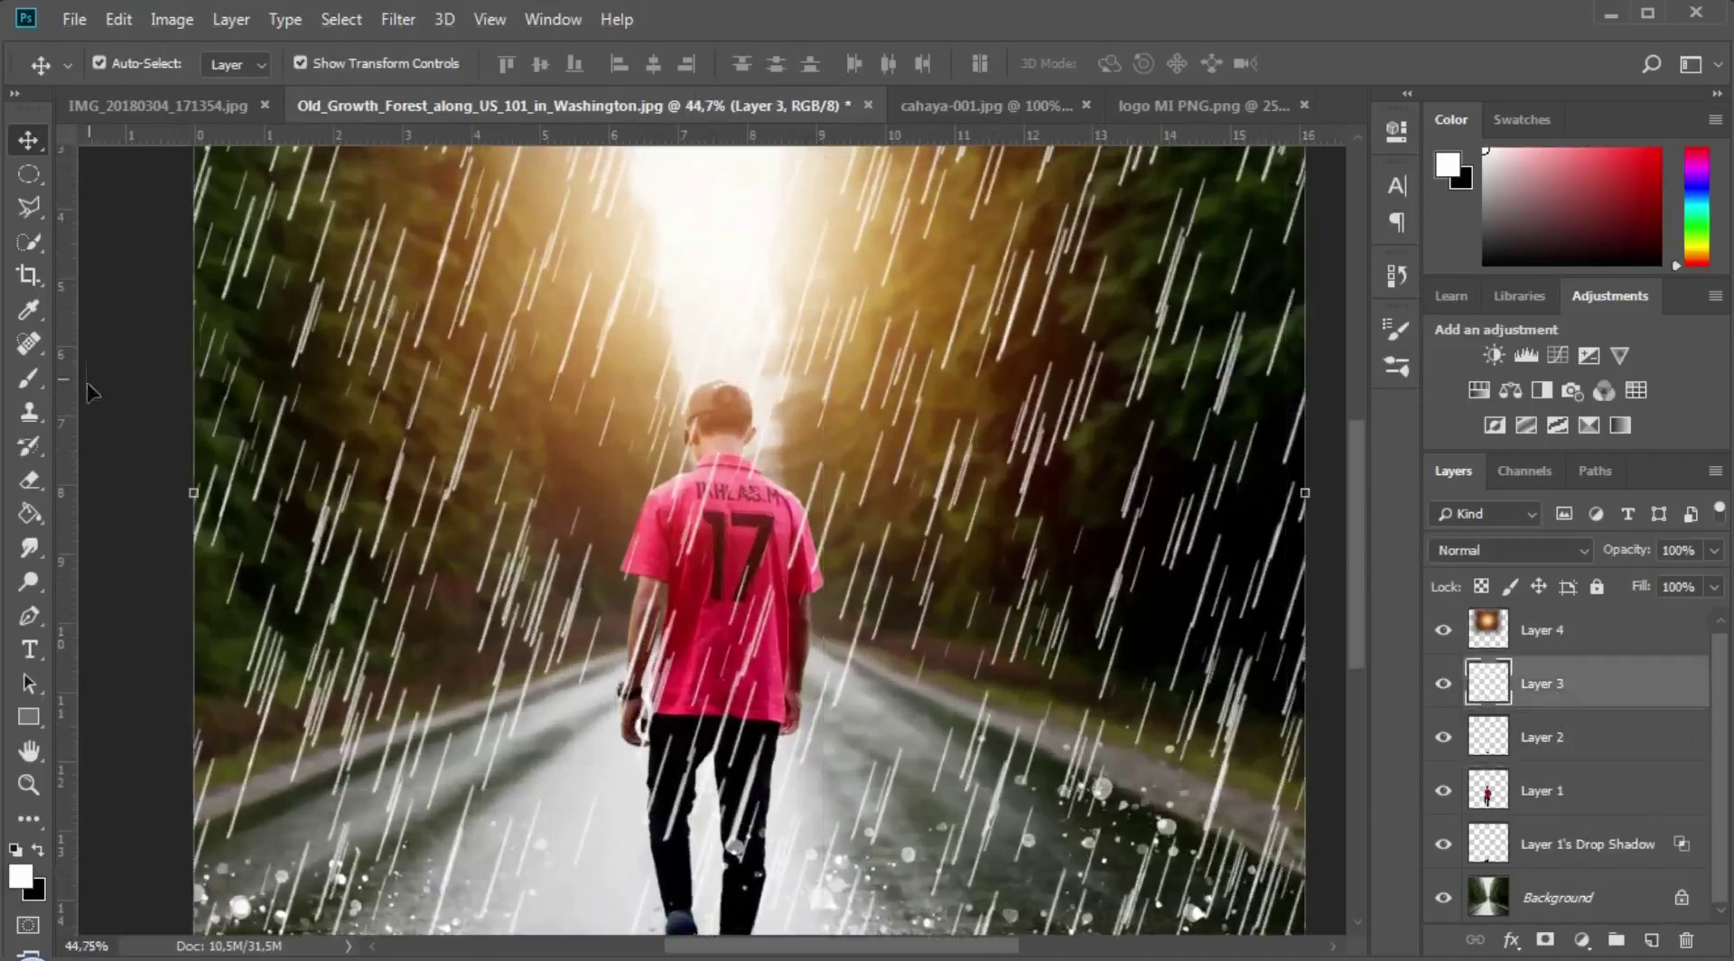
{"action": "left_click", "coordinate": [27, 477]}
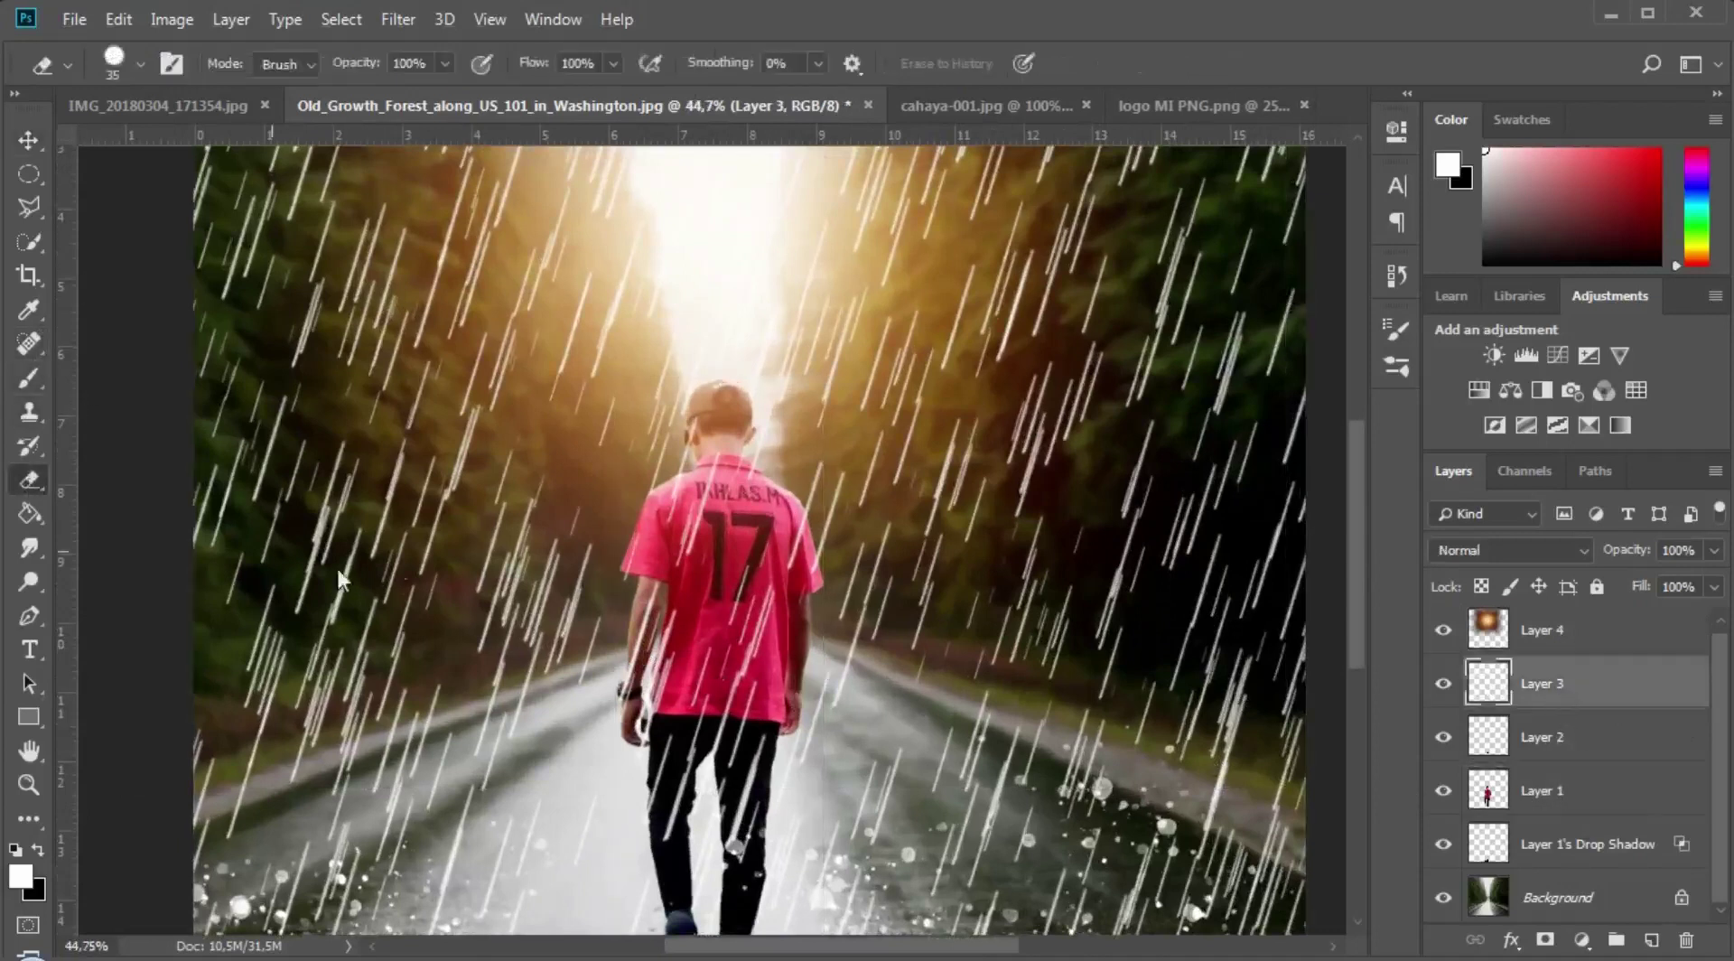
{"action": "right_click", "coordinate": [523, 540]}
{"action": "left_click", "coordinate": [767, 713]}
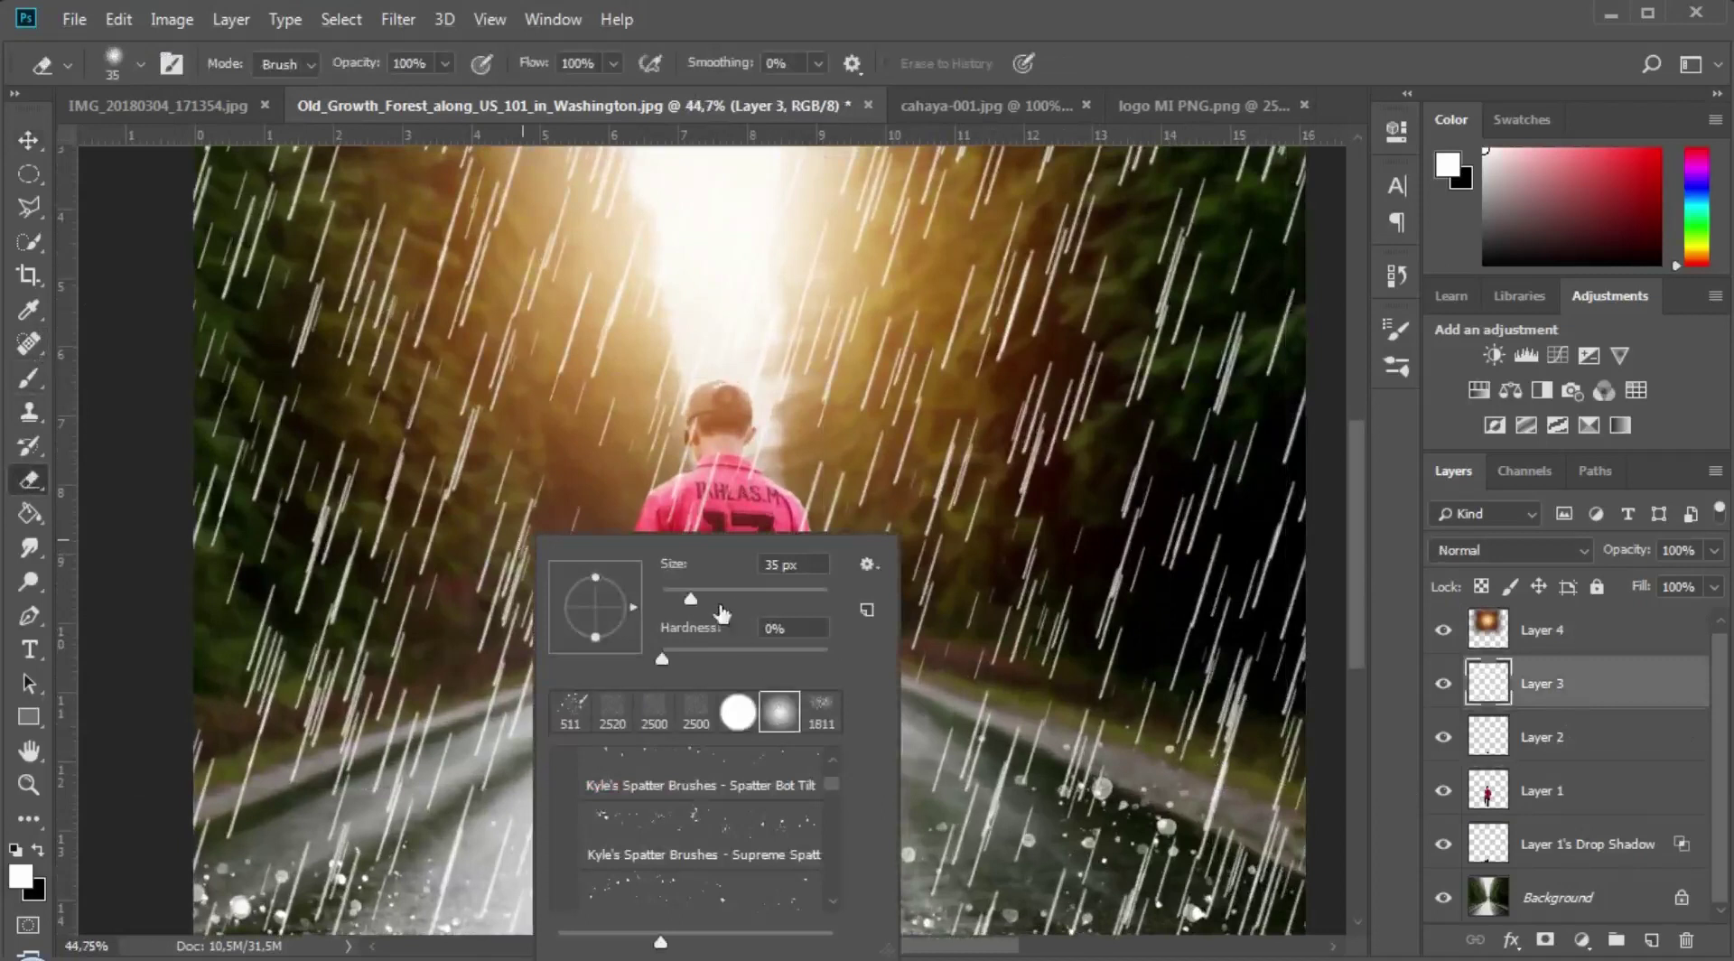
{"action": "type", "text": "71"}
{"action": "key", "text": "Return"}
Step: Erase some of the Layer 3 rain streaks covering the man's left arm and the upper part of his shirt
{"action": "scroll", "coordinate": [669, 623], "scroll_direction": "up", "scroll_amount": 4}
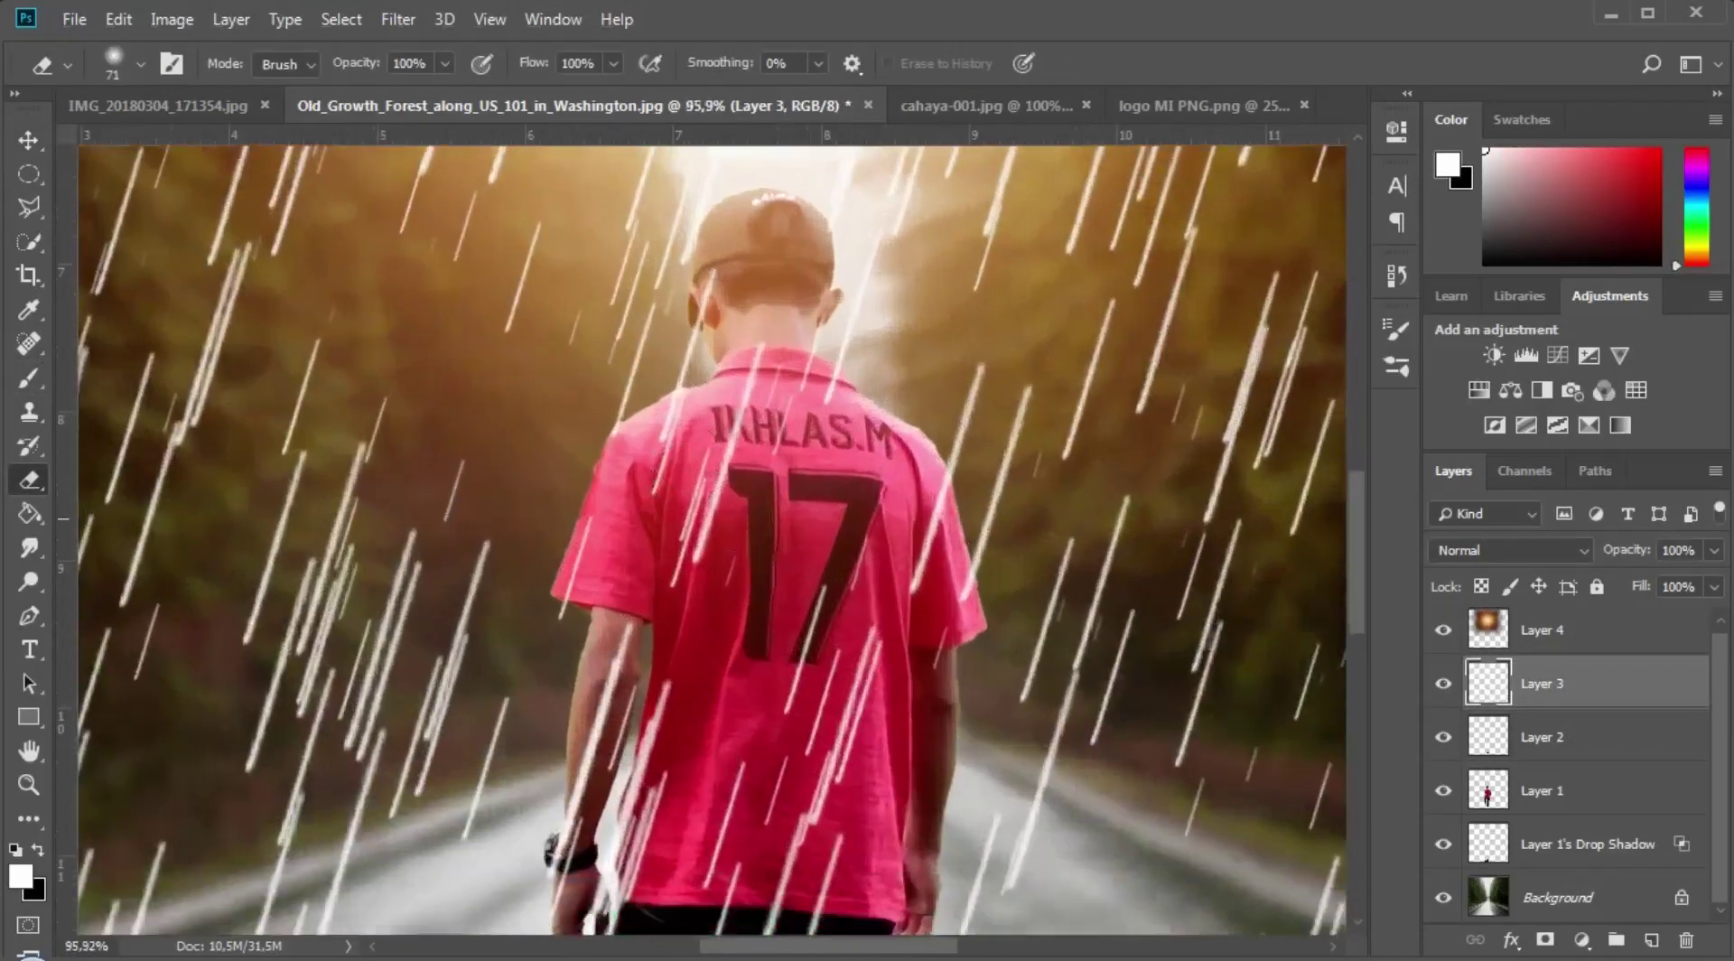
{"action": "mouse_move", "coordinate": [693, 557]}
{"action": "left_mouse_down"}
{"action": "mouse_move", "coordinate": [632, 578]}
{"action": "mouse_move", "coordinate": [600, 709]}
{"action": "mouse_move", "coordinate": [528, 750]}
{"action": "mouse_move", "coordinate": [582, 826]}
{"action": "left_mouse_up"}
{"action": "scroll", "coordinate": [736, 729], "scroll_direction": "down", "scroll_amount": 3}
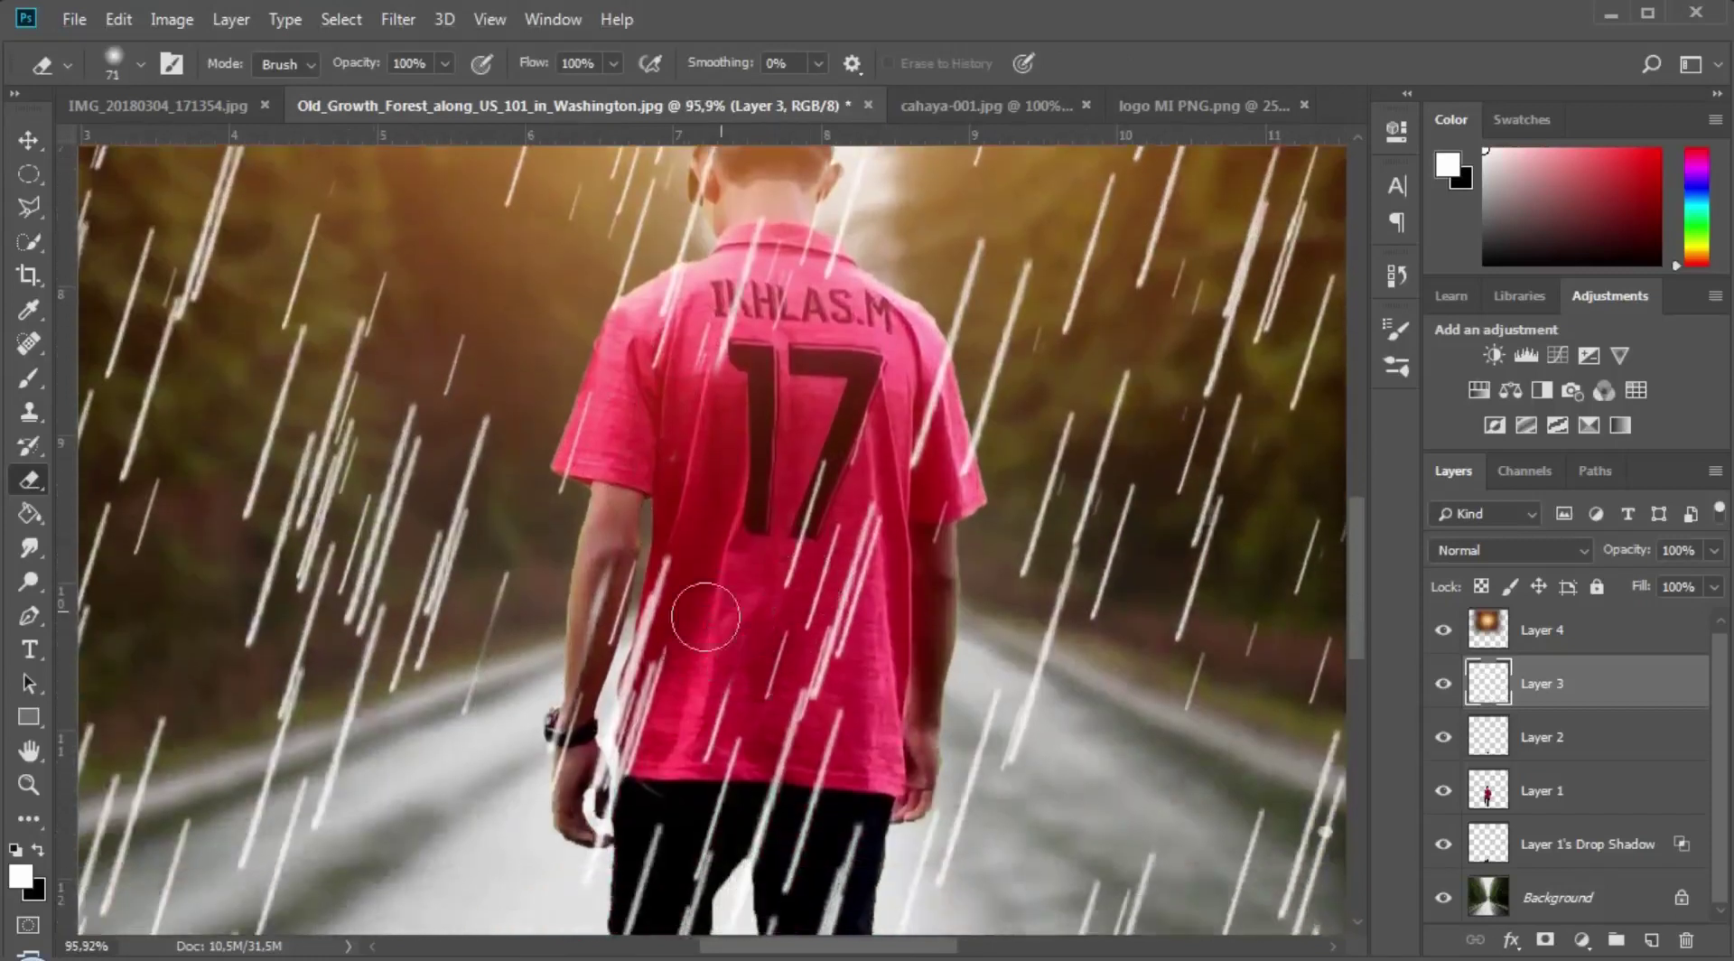
{"action": "mouse_move", "coordinate": [757, 495]}
{"action": "left_mouse_down"}
{"action": "mouse_move", "coordinate": [813, 484]}
{"action": "mouse_move", "coordinate": [822, 438]}
{"action": "left_mouse_up"}
{"action": "scroll", "coordinate": [822, 438], "scroll_direction": "down", "scroll_amount": 1}
{"action": "left_click_drag", "start_coordinate": [665, 338], "coordinate": [652, 316]}
{"action": "scroll", "coordinate": [931, 361], "scroll_direction": "down", "scroll_amount": 3}
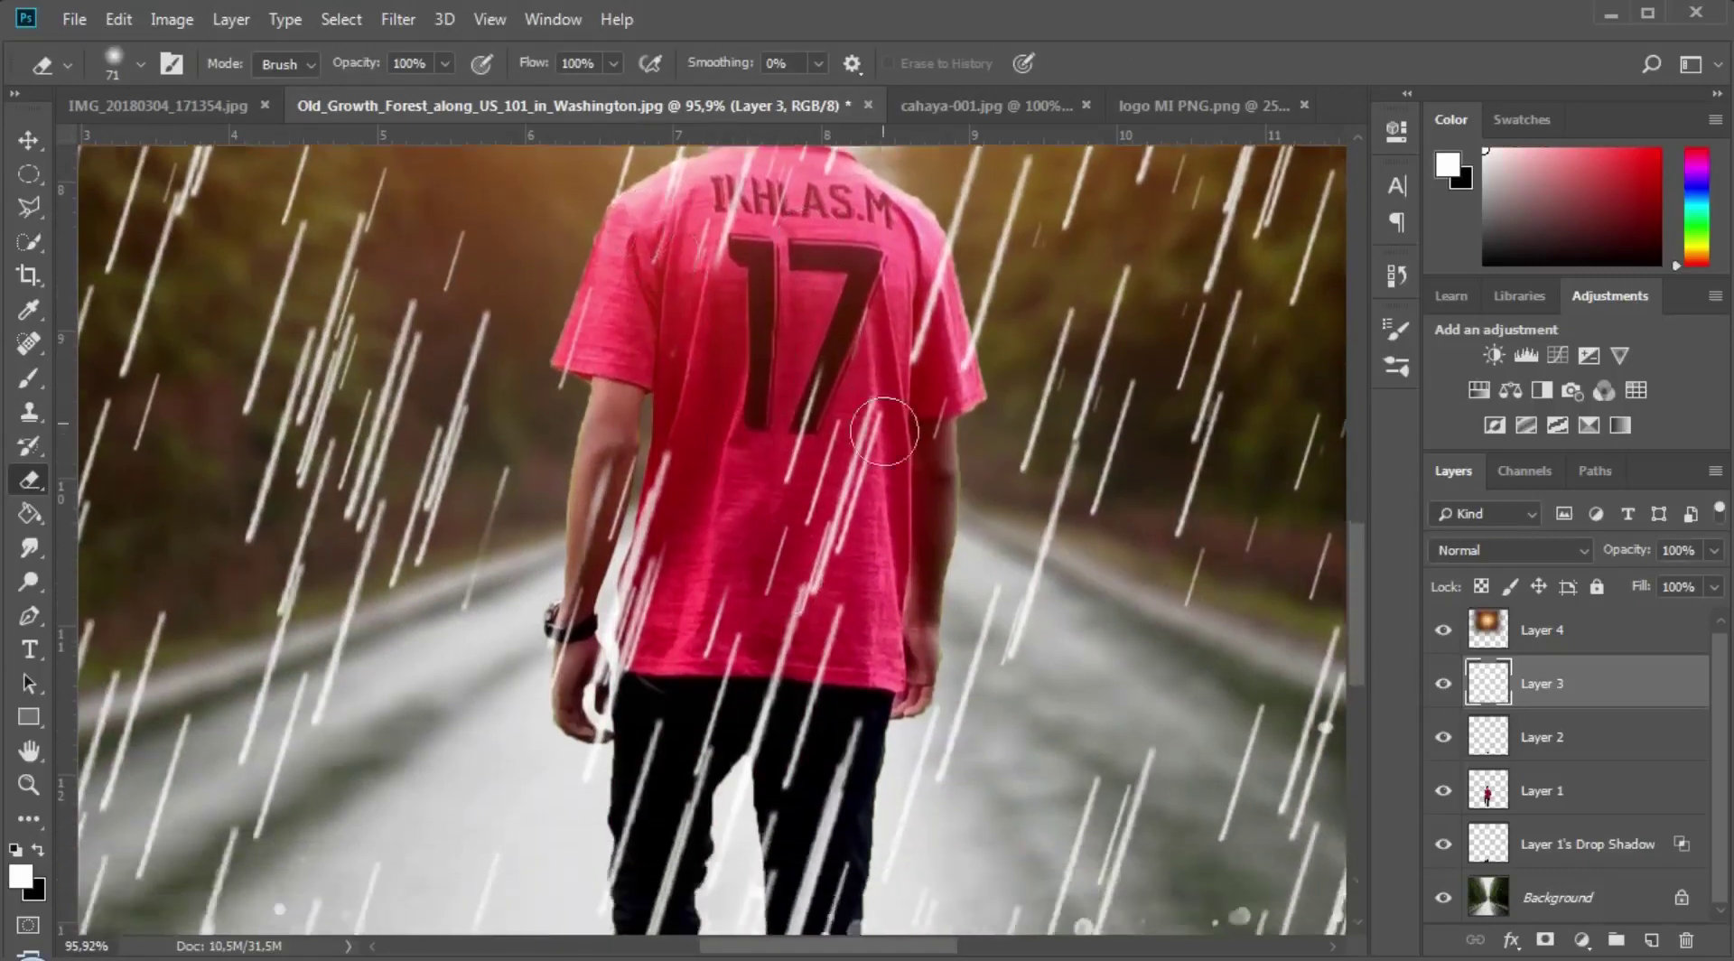
Step: Erase more of the Layer 3 rain streaks over the man's lower shirt, trousers and shoes
{"action": "scroll", "coordinate": [867, 648], "scroll_direction": "down", "scroll_amount": 3}
{"action": "mouse_move", "coordinate": [854, 632]}
{"action": "left_mouse_down"}
{"action": "mouse_move", "coordinate": [844, 678]}
{"action": "mouse_move", "coordinate": [801, 724]}
{"action": "mouse_move", "coordinate": [807, 697]}
{"action": "mouse_move", "coordinate": [777, 724]}
{"action": "mouse_move", "coordinate": [700, 723]}
{"action": "mouse_move", "coordinate": [674, 749]}
{"action": "mouse_move", "coordinate": [746, 727]}
{"action": "mouse_move", "coordinate": [792, 799]}
{"action": "left_mouse_up"}
{"action": "scroll", "coordinate": [785, 790], "scroll_direction": "down", "scroll_amount": 2}
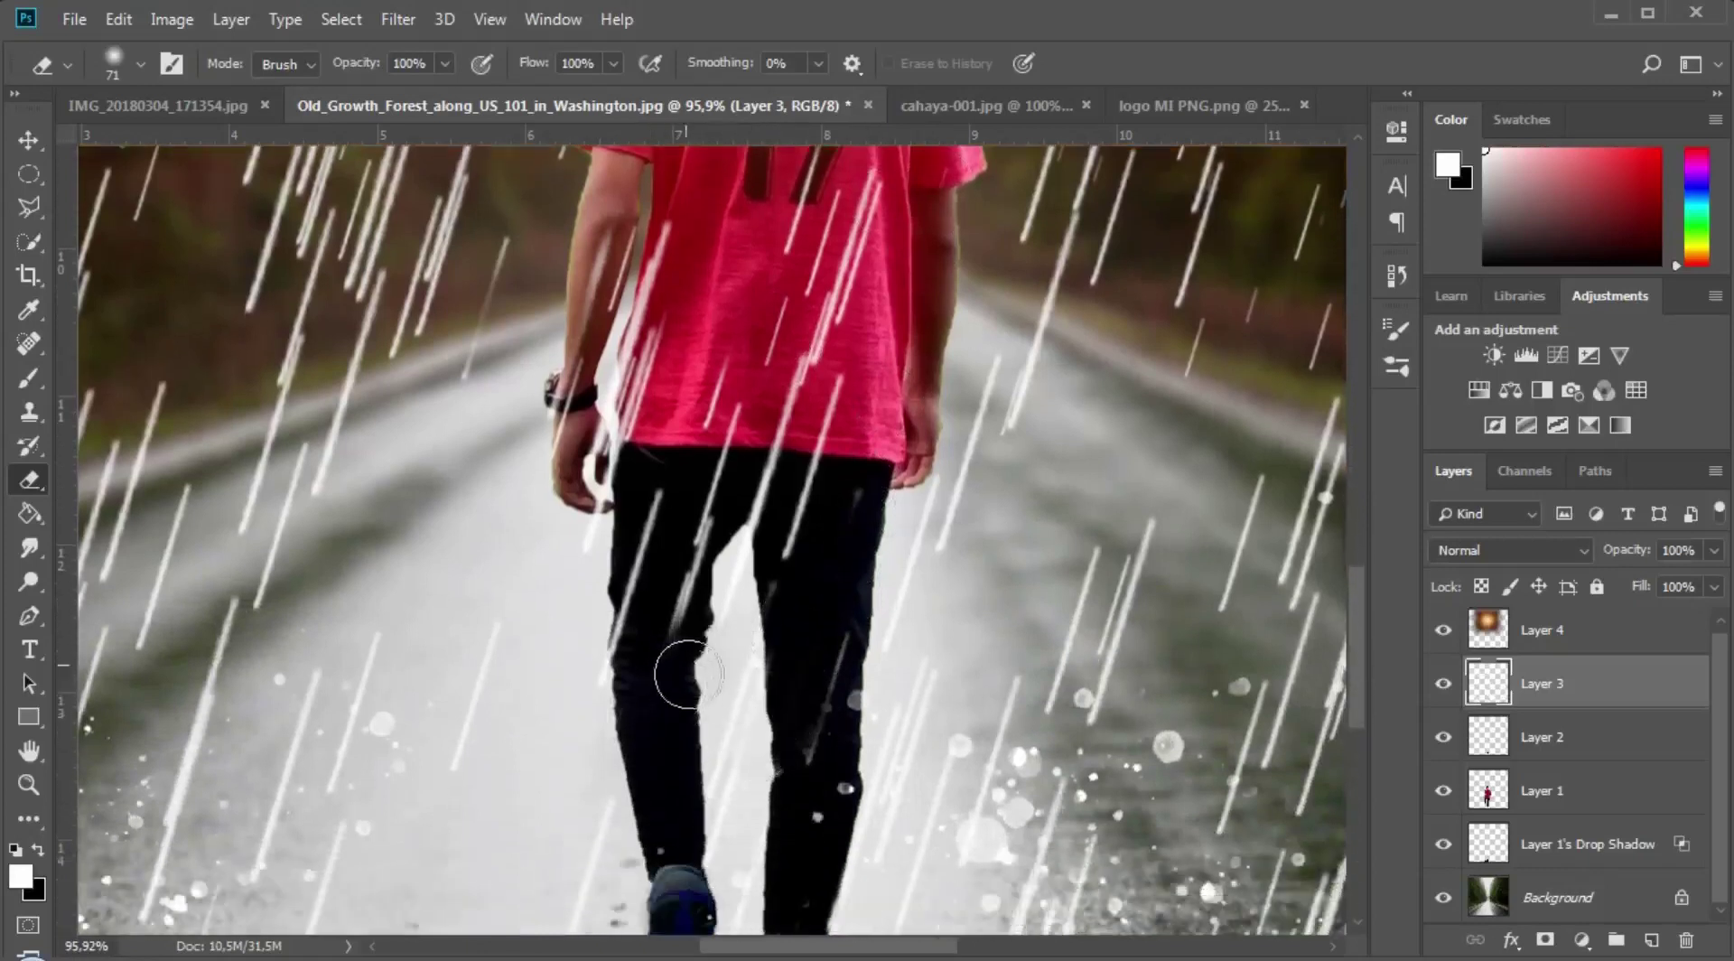
{"action": "scroll", "coordinate": [722, 704], "scroll_direction": "down", "scroll_amount": 5}
{"action": "scroll", "coordinate": [813, 757], "scroll_direction": "down", "scroll_amount": 2}
{"action": "scroll", "coordinate": [812, 757], "scroll_direction": "down", "scroll_amount": 3}
{"action": "scroll", "coordinate": [714, 743], "scroll_direction": "up", "scroll_amount": 1}
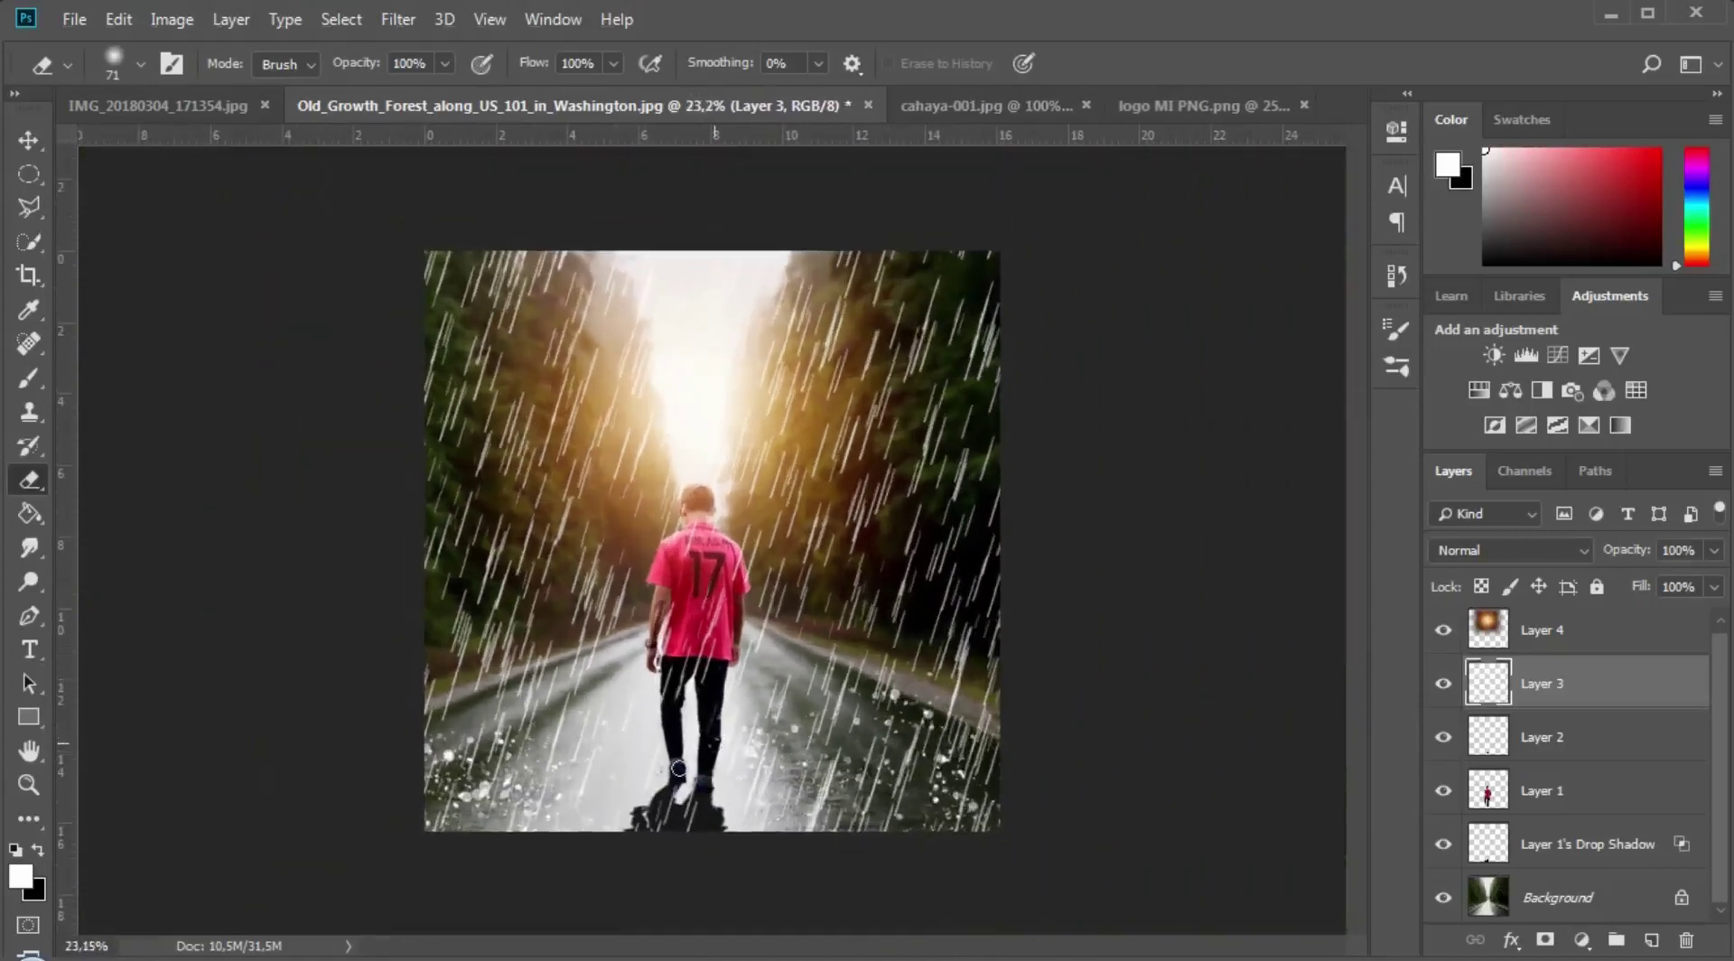
{"action": "left_click", "coordinate": [671, 802]}
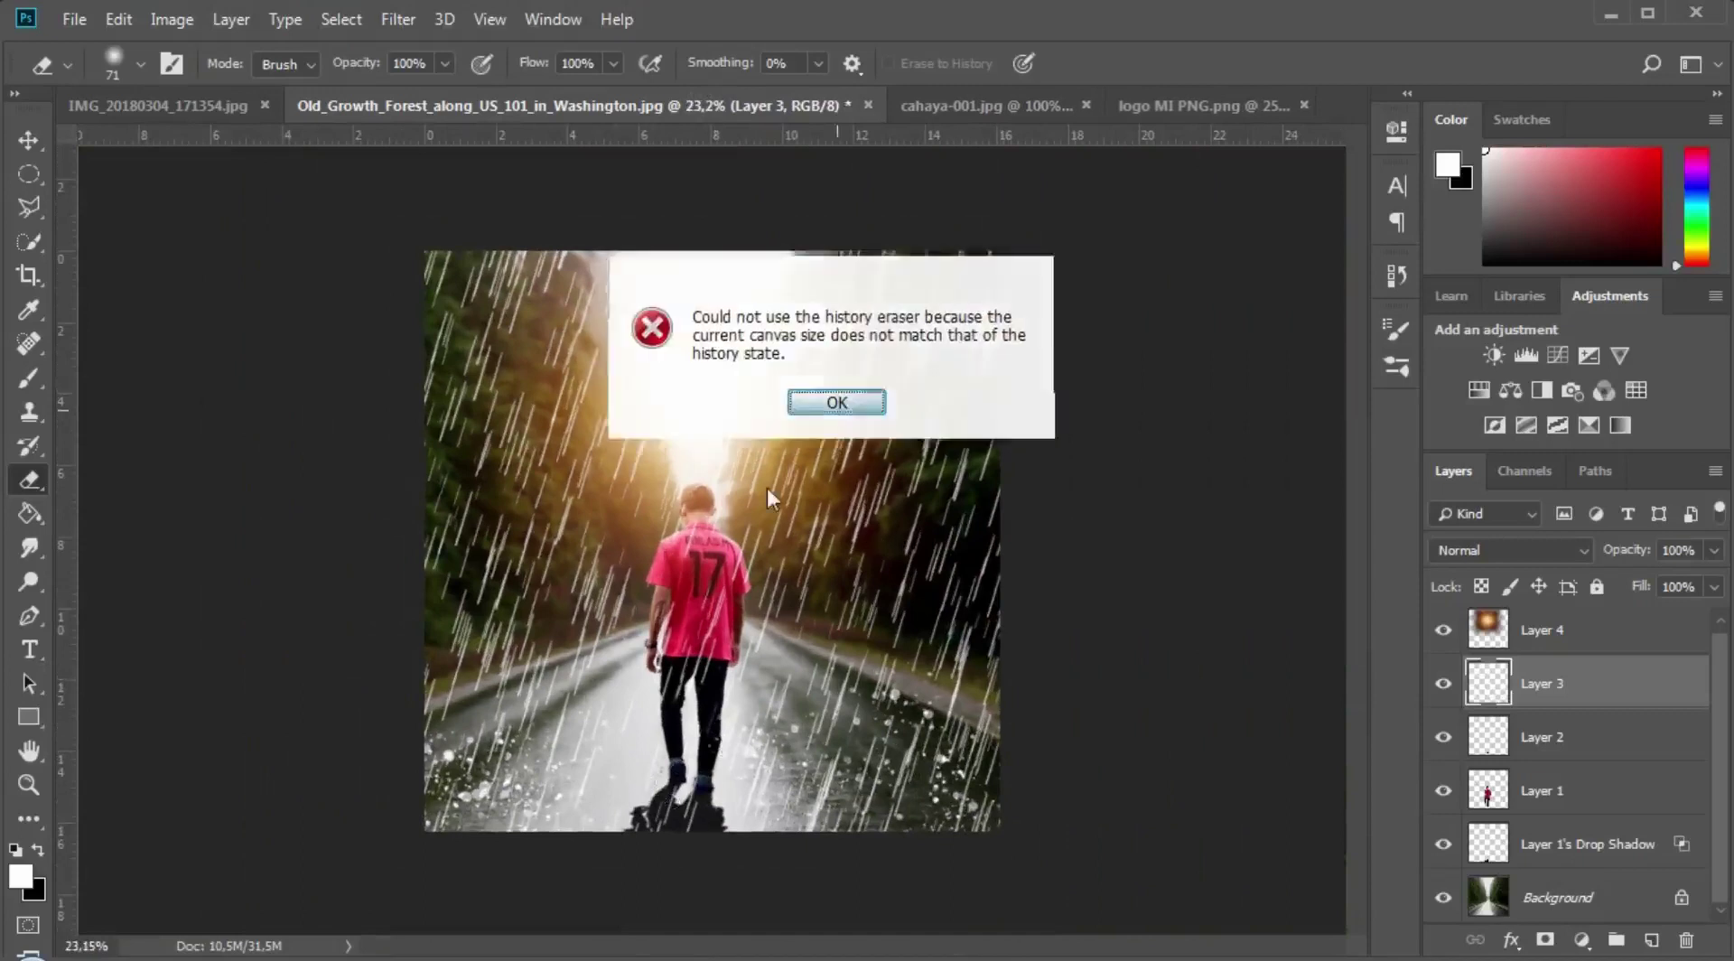
{"action": "key", "text": "Return"}
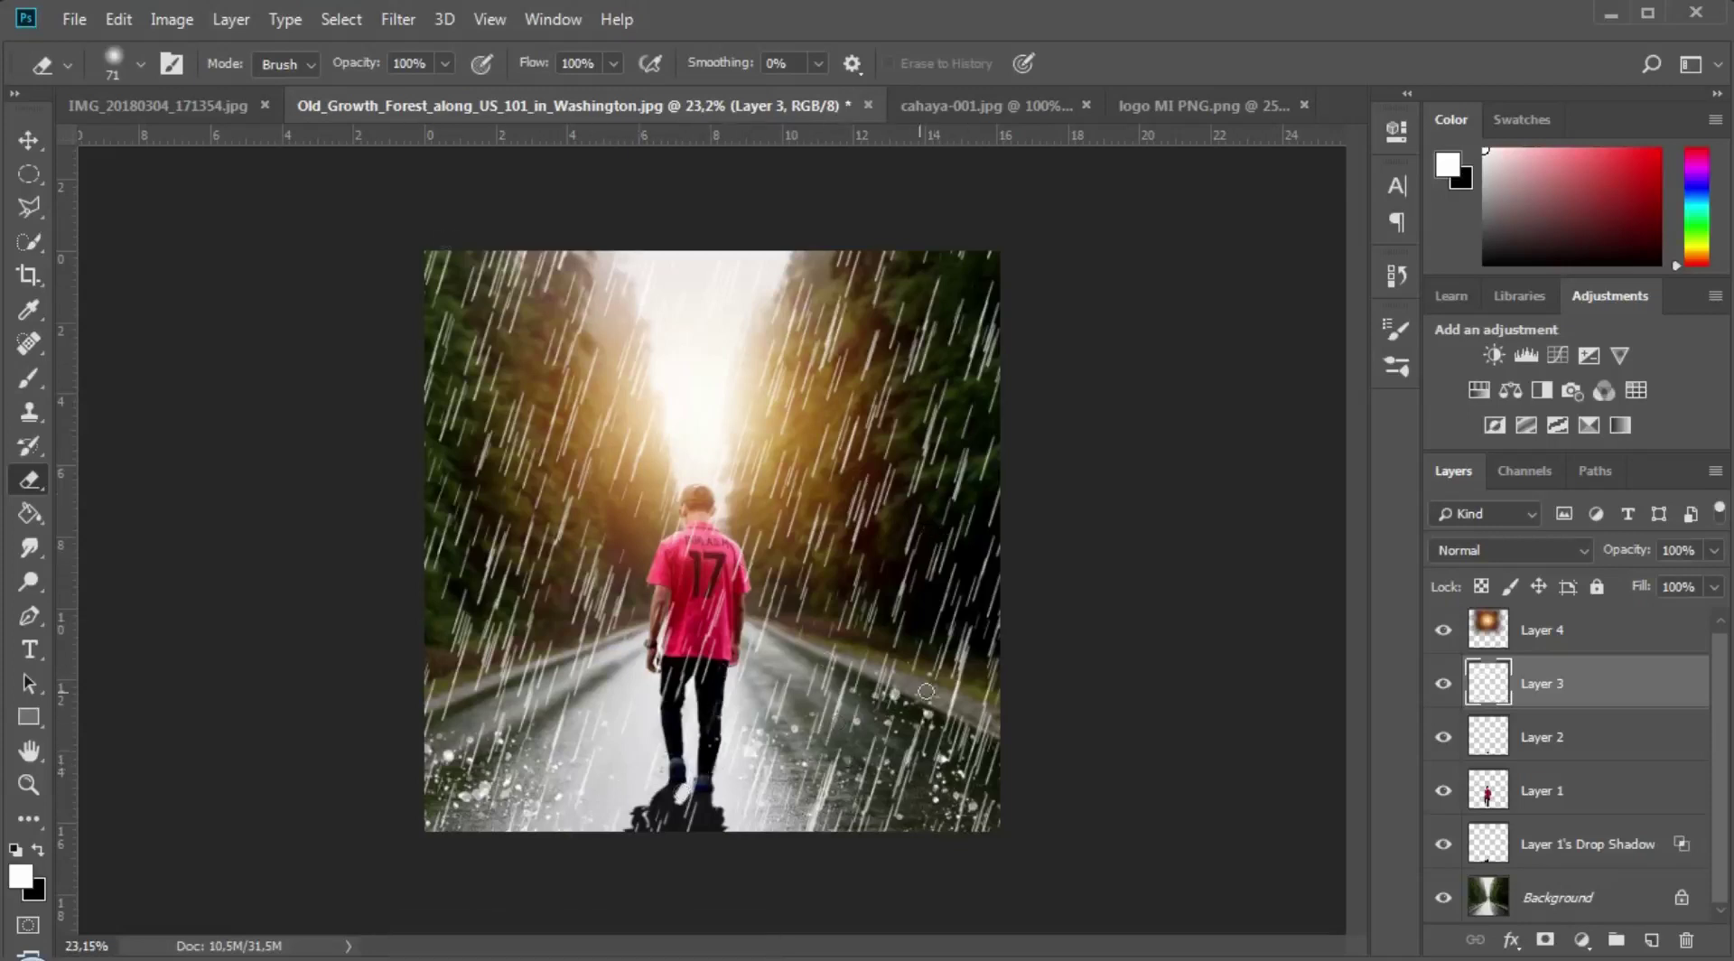
Step: Inspect the remaining rain over the man's head and shirt, and check the whole composite
{"action": "scroll", "coordinate": [466, 642], "scroll_direction": "up", "scroll_amount": 5}
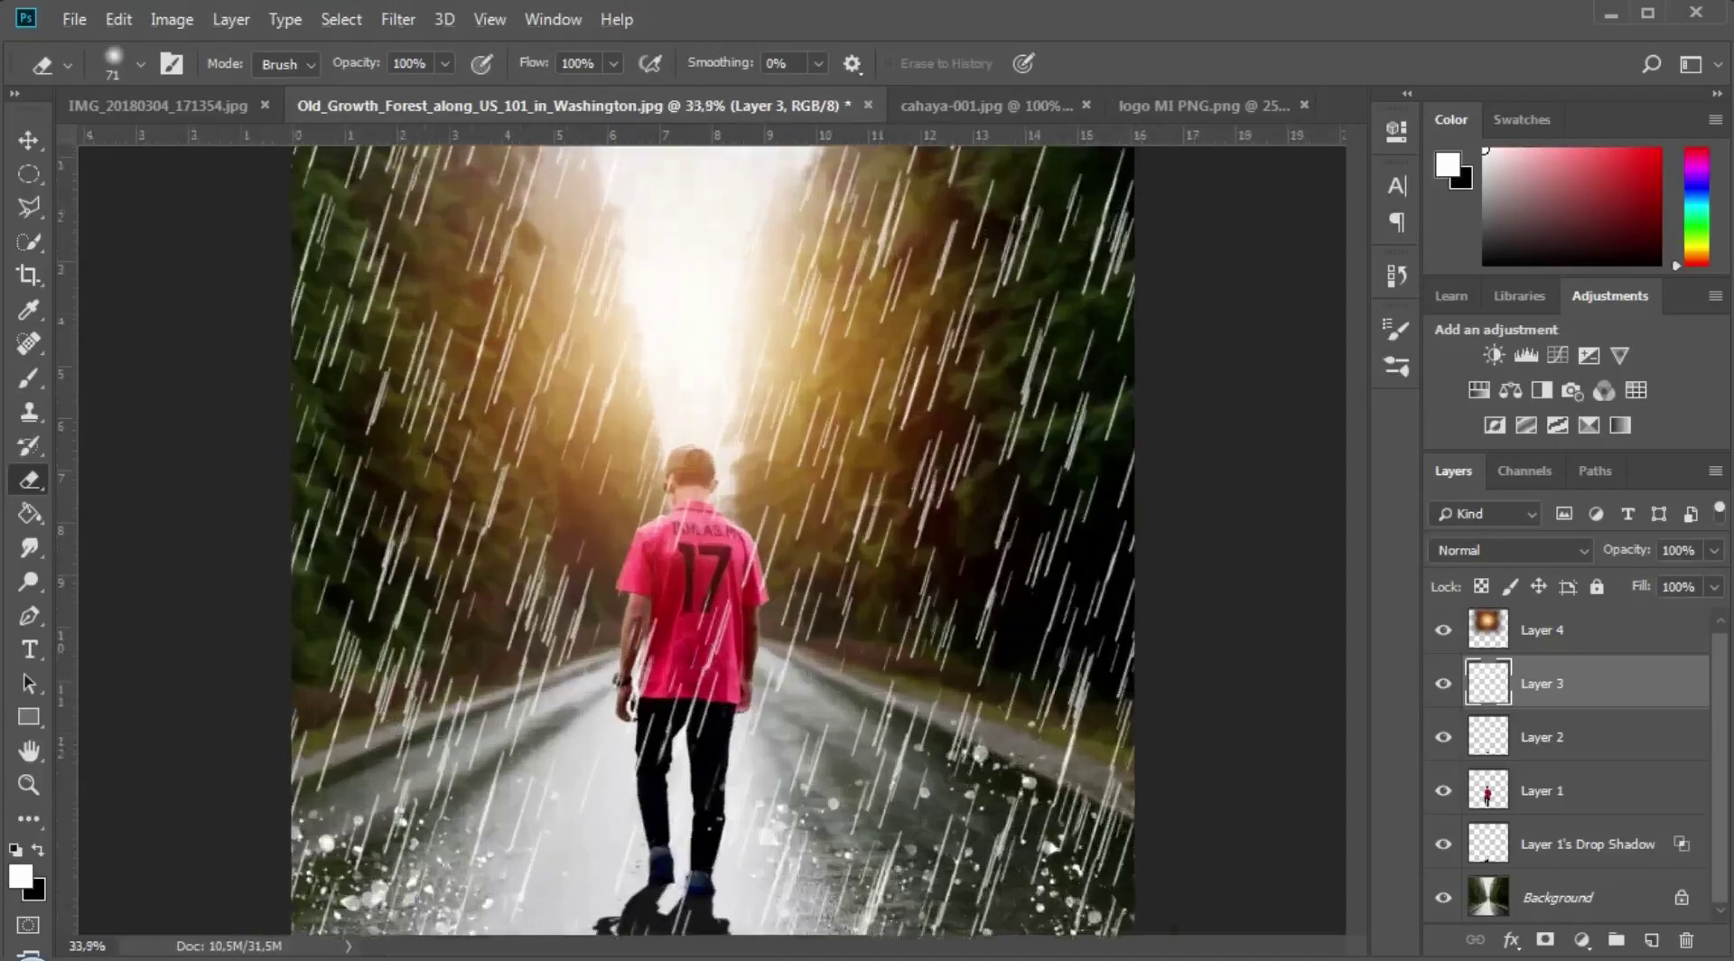
{"action": "scroll", "coordinate": [705, 654], "scroll_direction": "up", "scroll_amount": 2}
{"action": "scroll", "coordinate": [705, 655], "scroll_direction": "up", "scroll_amount": 2}
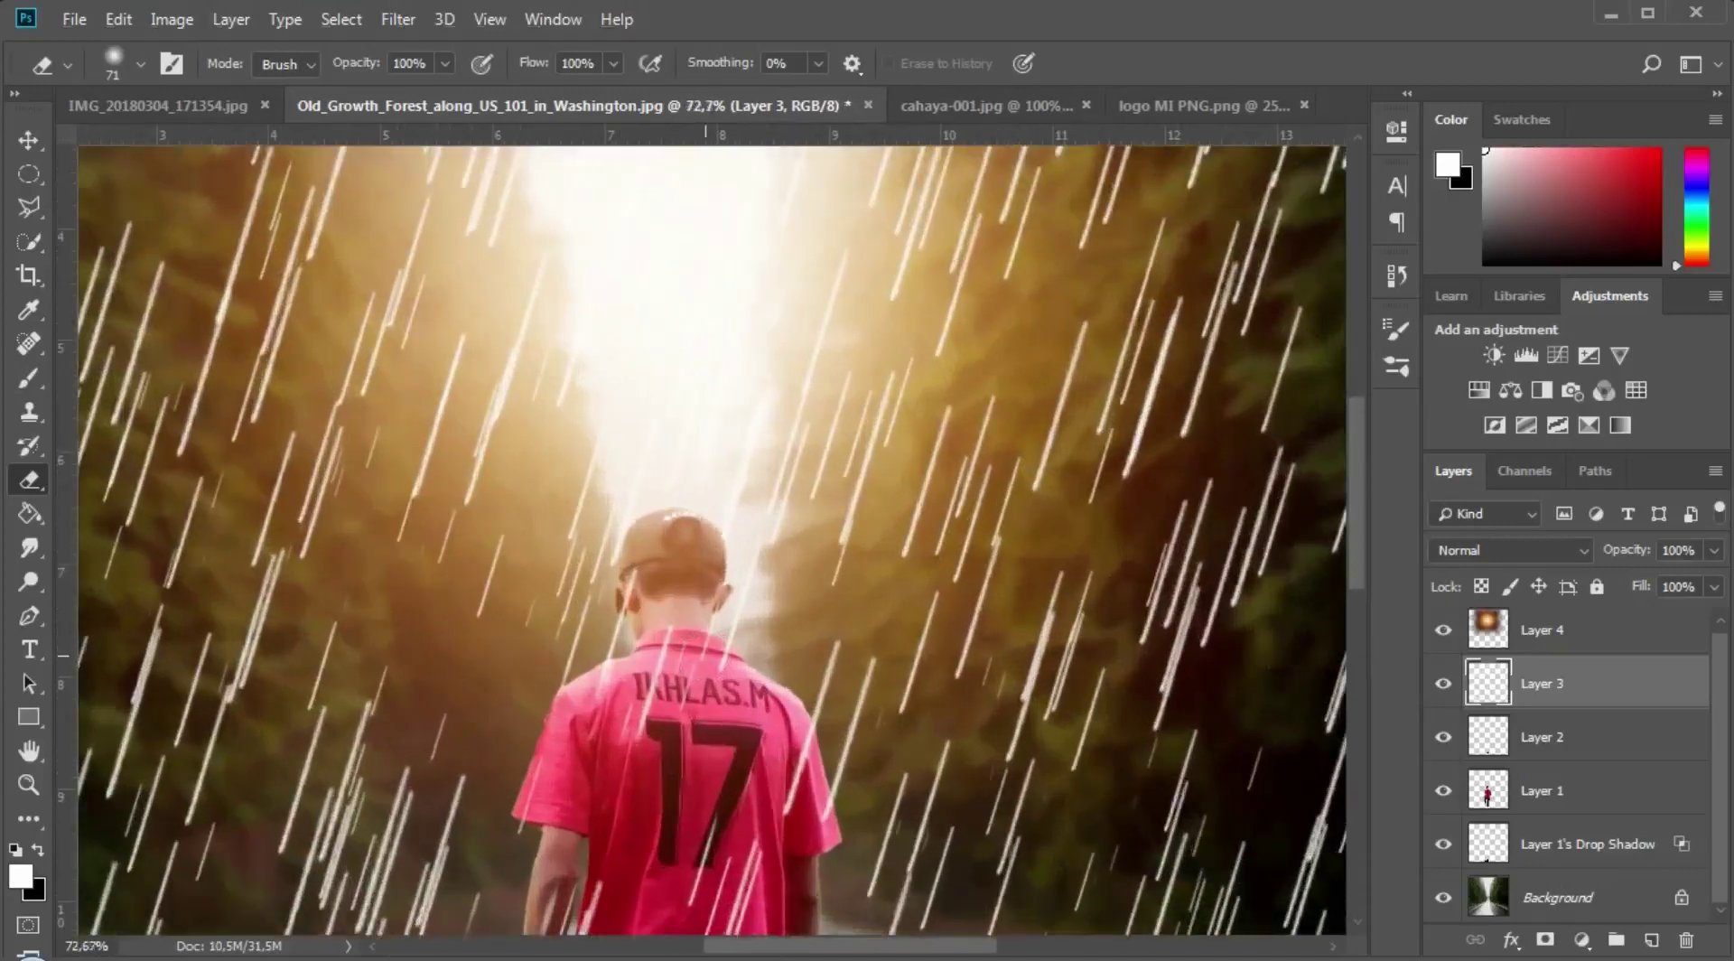
{"action": "scroll", "coordinate": [706, 655], "scroll_direction": "down", "scroll_amount": 1}
{"action": "scroll", "coordinate": [705, 655], "scroll_direction": "up", "scroll_amount": 2}
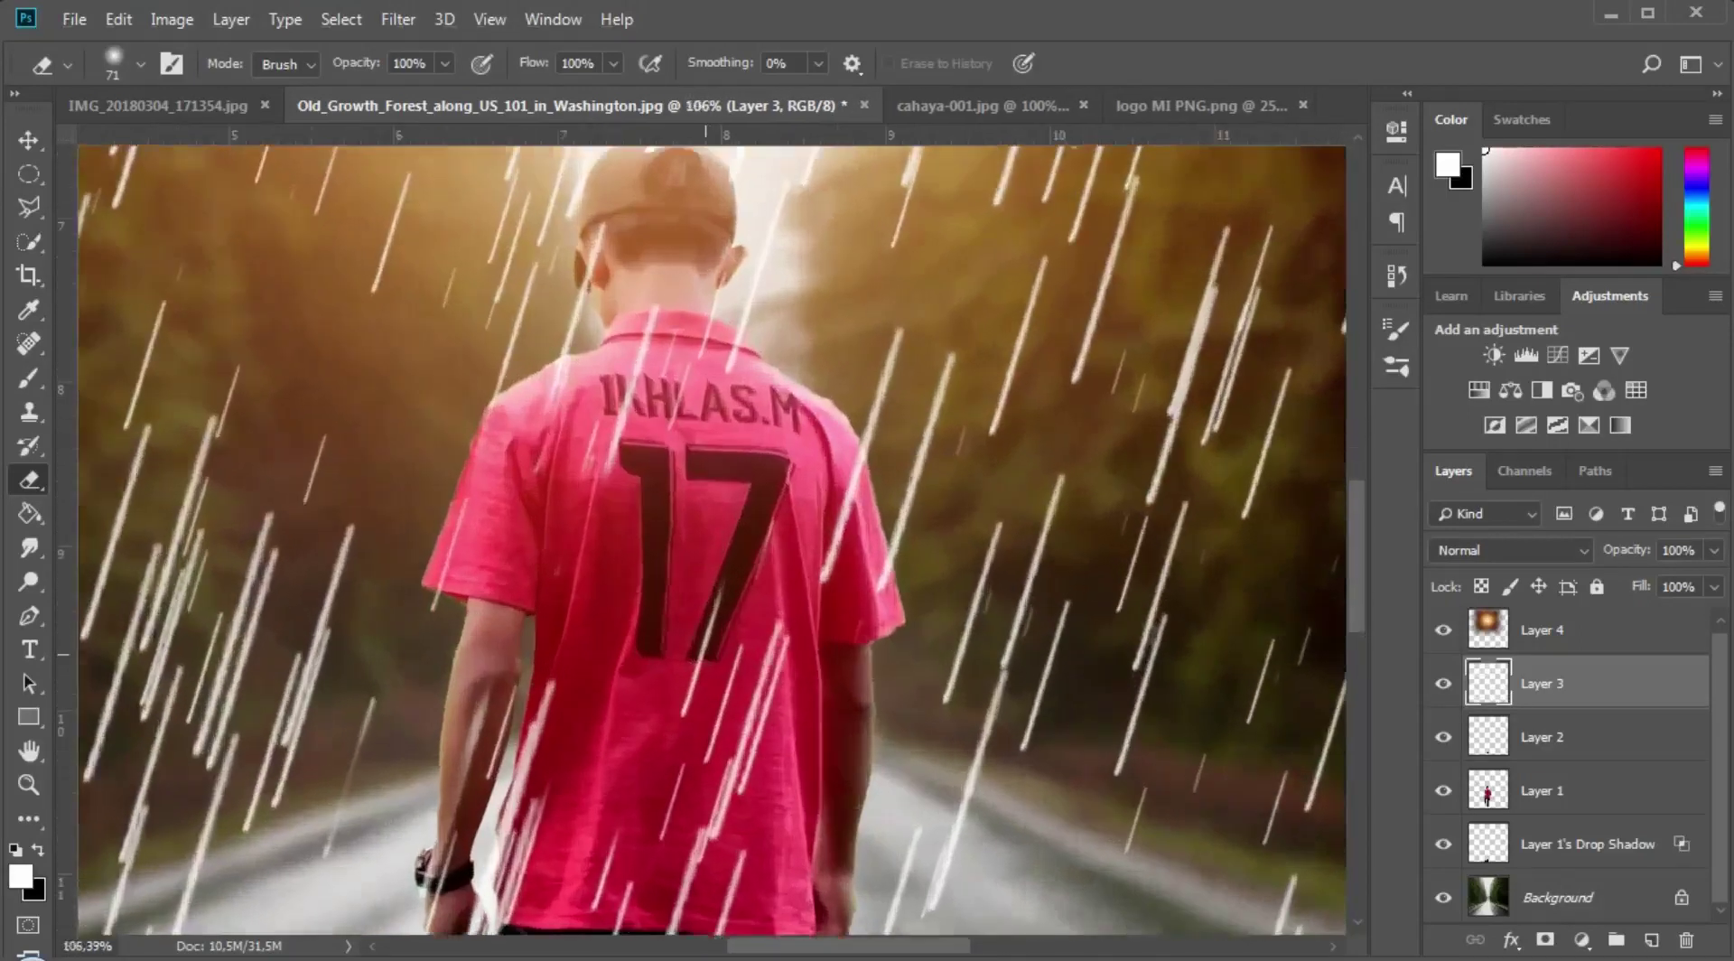
{"action": "scroll", "coordinate": [706, 655], "scroll_direction": "down", "scroll_amount": 4}
{"action": "scroll", "coordinate": [727, 376], "scroll_direction": "down", "scroll_amount": 1}
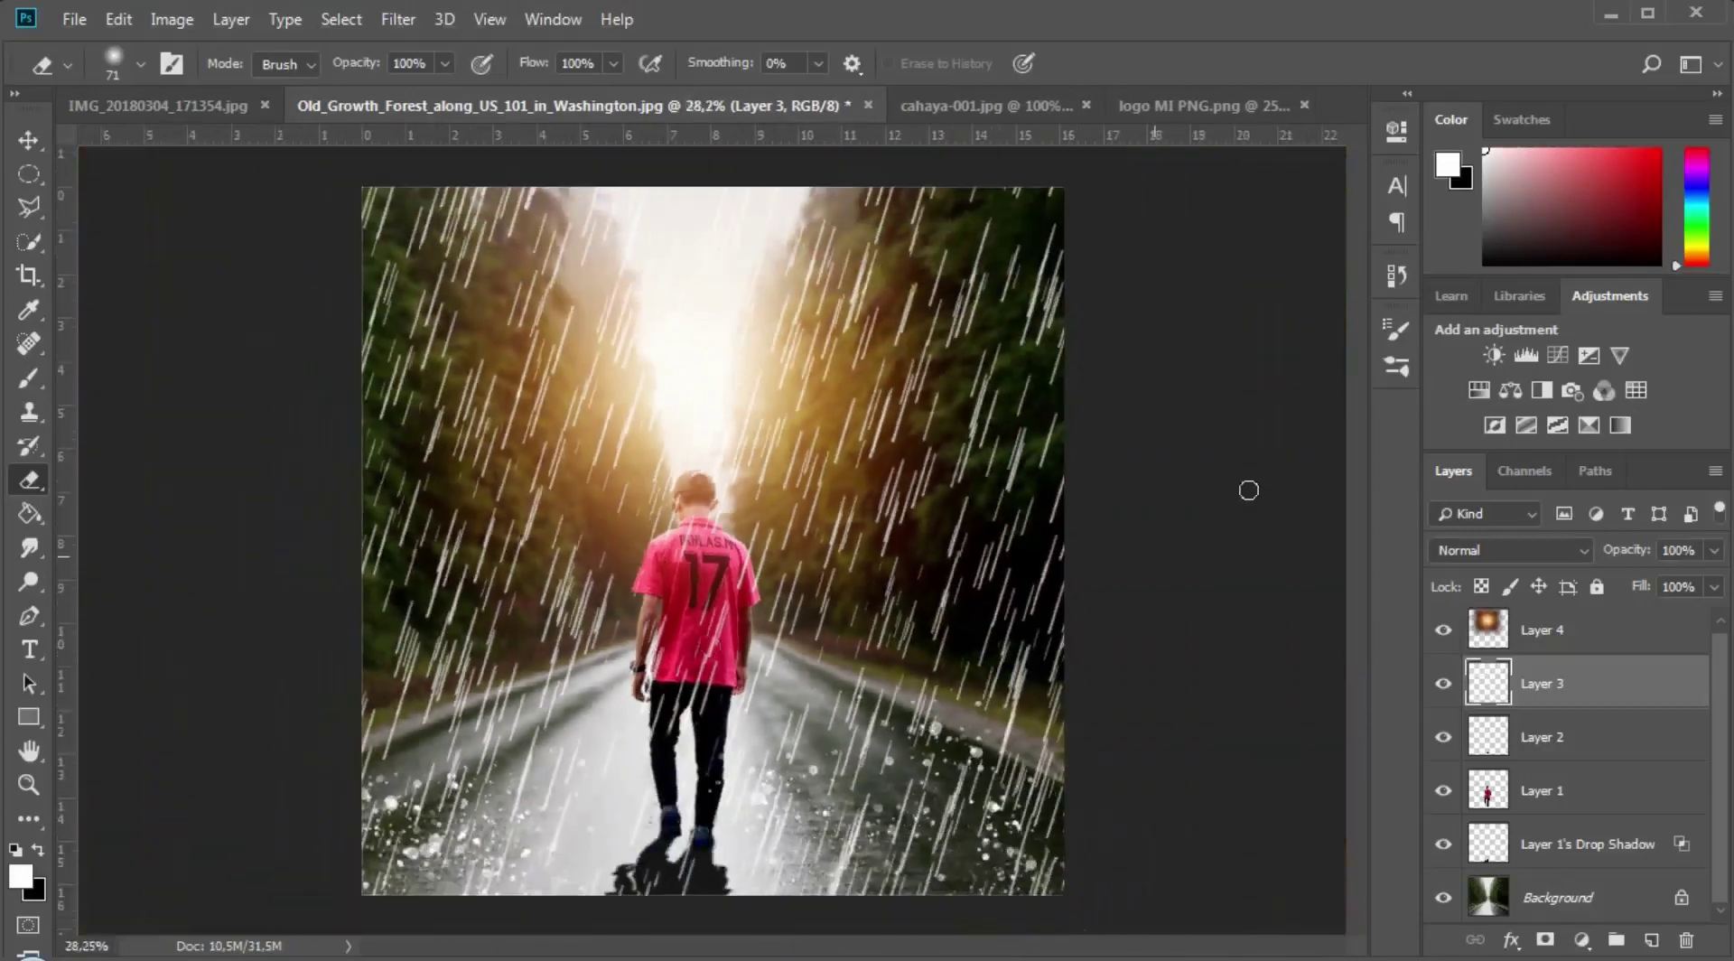
Step: Stamp all visible layers into a new merged layer above Layer 4
{"action": "left_click_drag", "start_coordinate": [1720, 745], "coordinate": [1725, 716]}
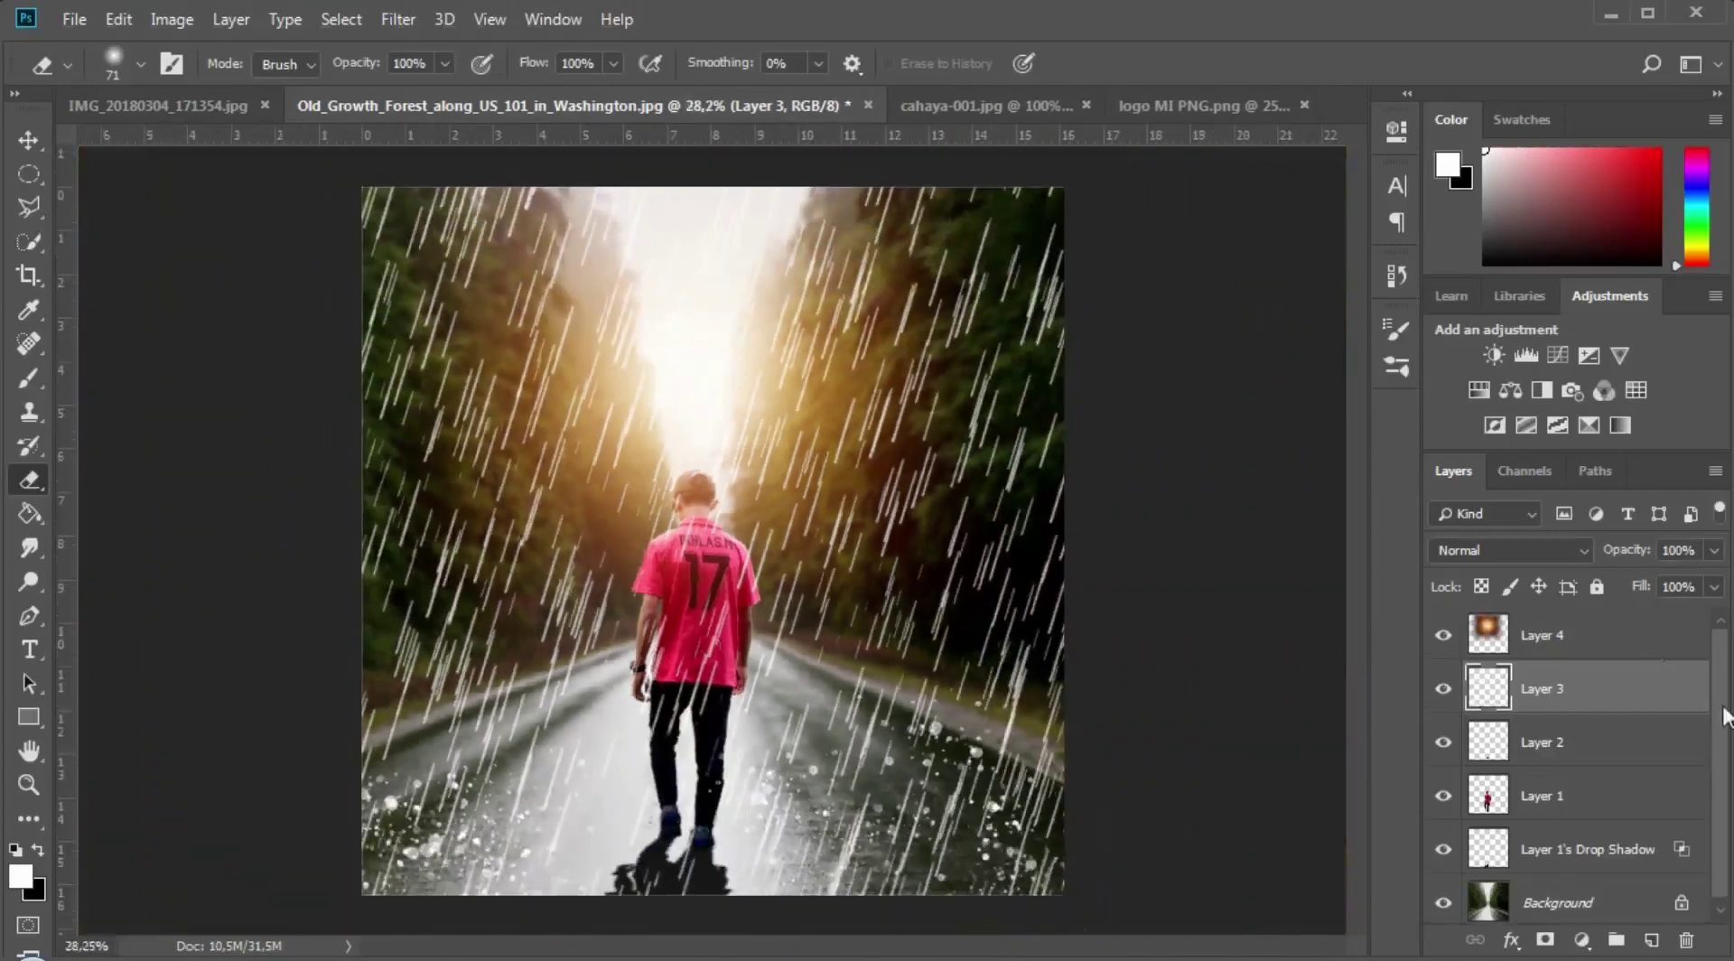
{"action": "left_click", "coordinate": [1576, 628]}
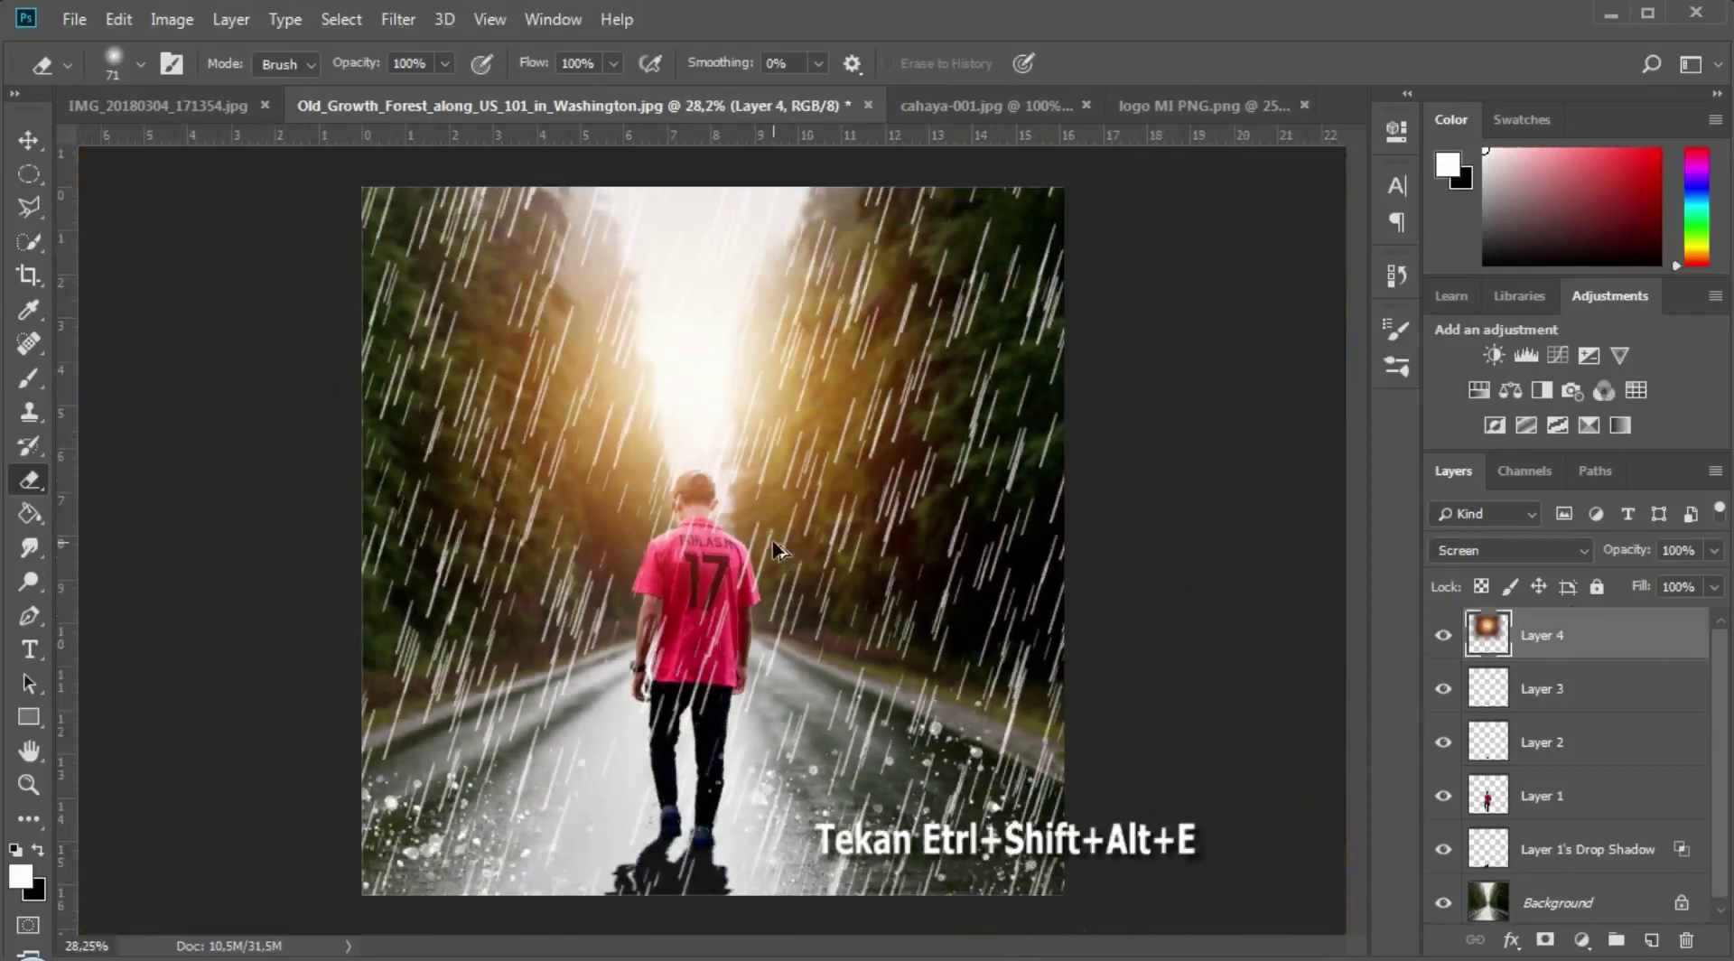
{"action": "key", "text": "ctrl+shift+alt+e"}
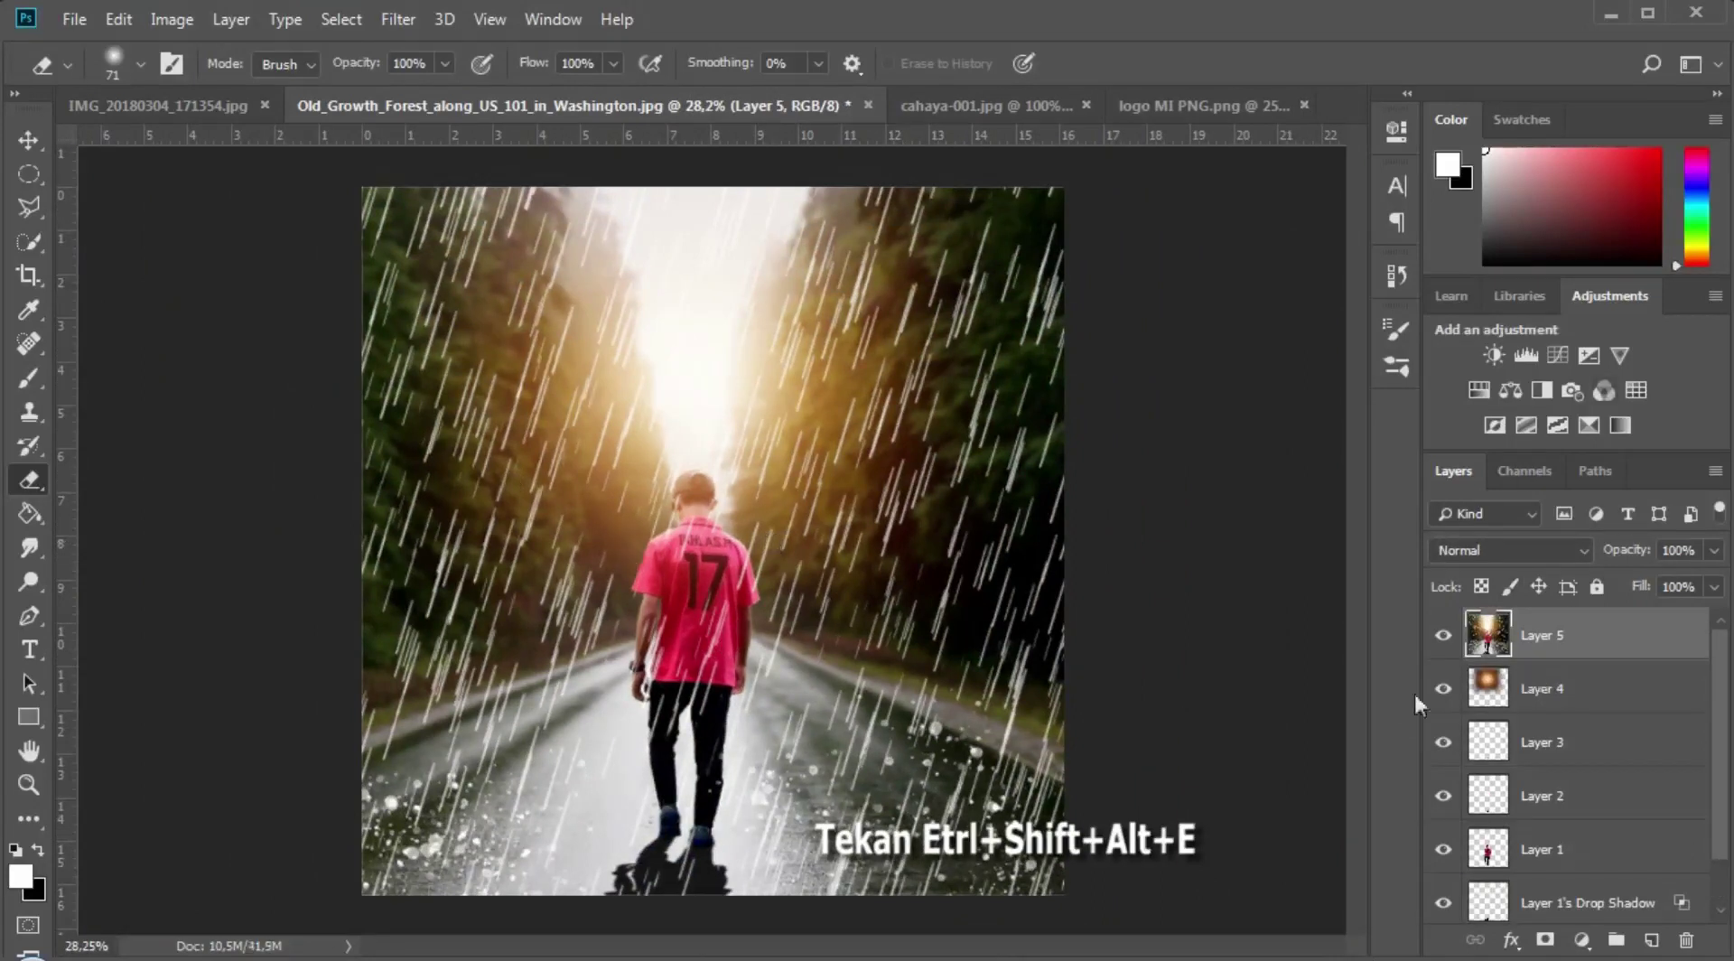
Step: Start a Camera Raw Filter on the merged Layer 5 and set the post-crop vignetting amount to -38
{"action": "left_click", "coordinate": [398, 20]}
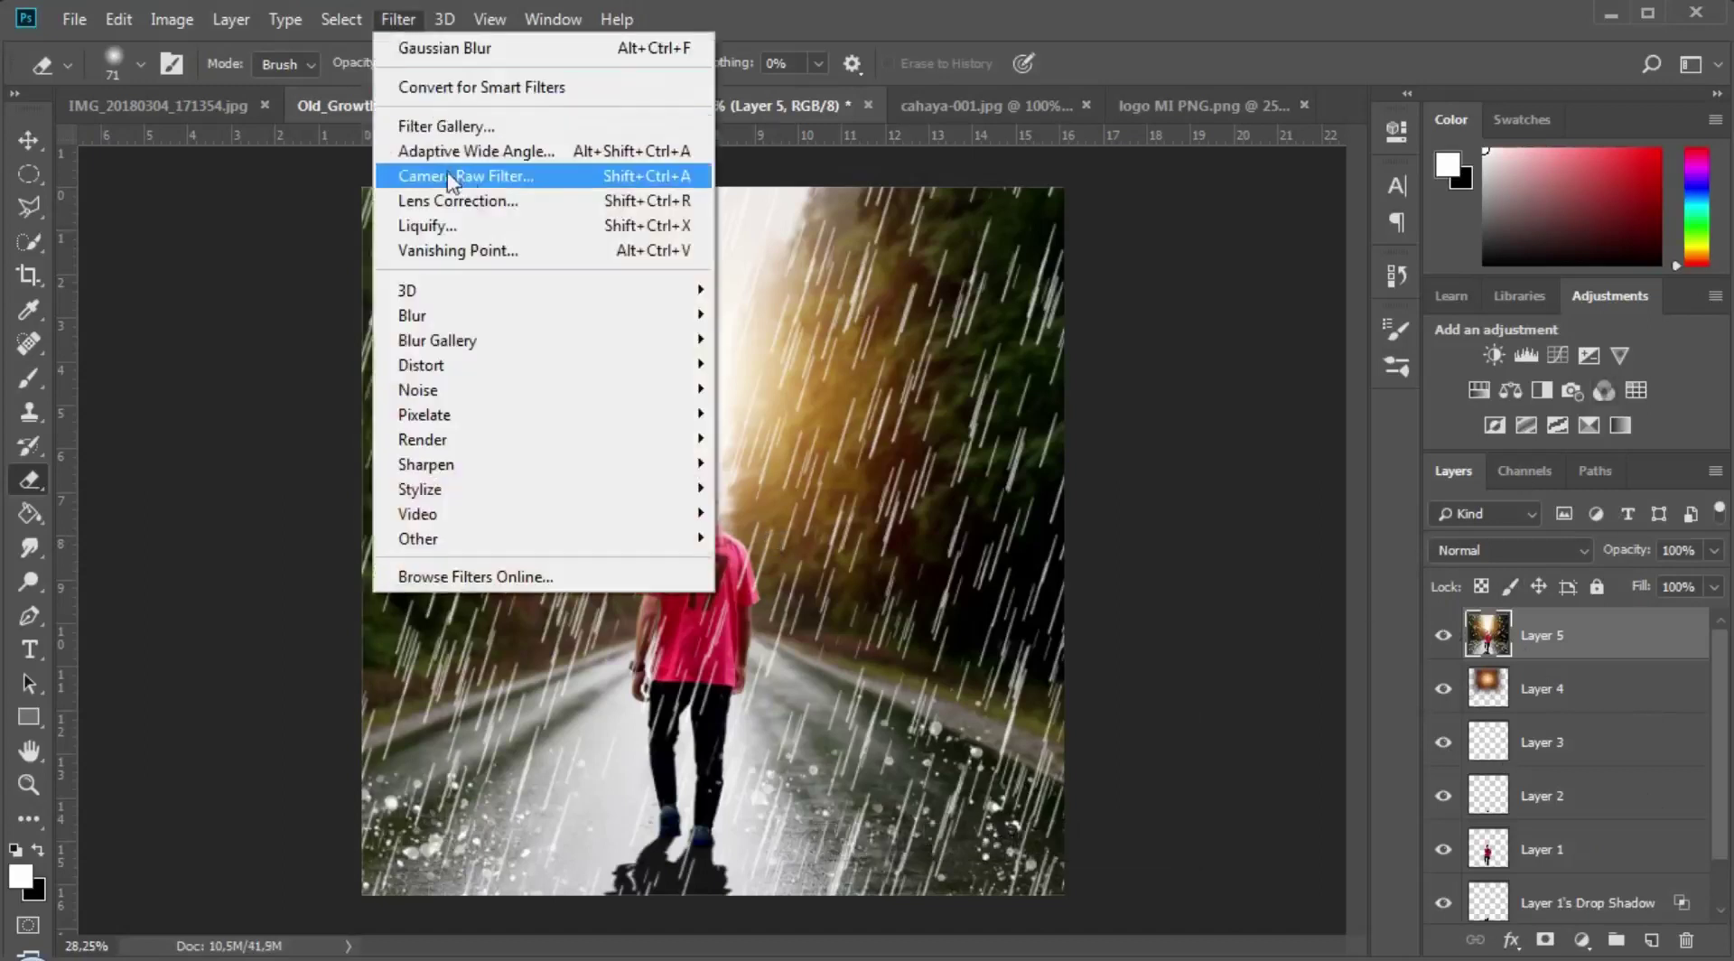
{"action": "left_click", "coordinate": [552, 180]}
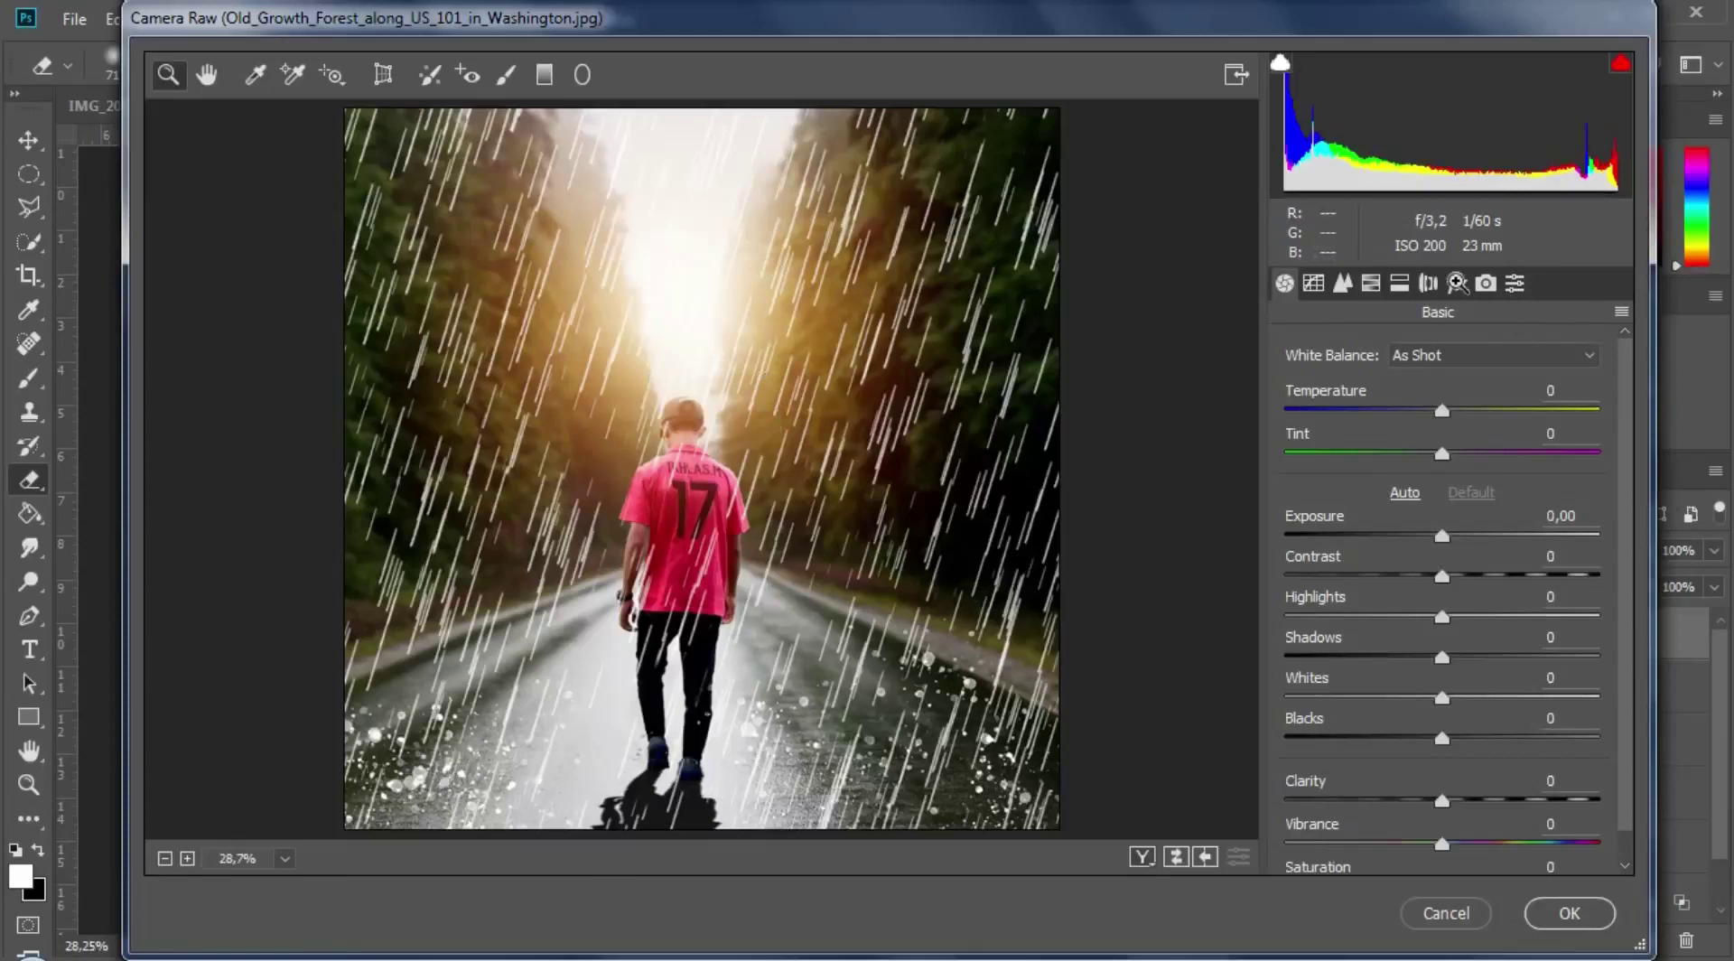
{"action": "left_click", "coordinate": [1457, 286]}
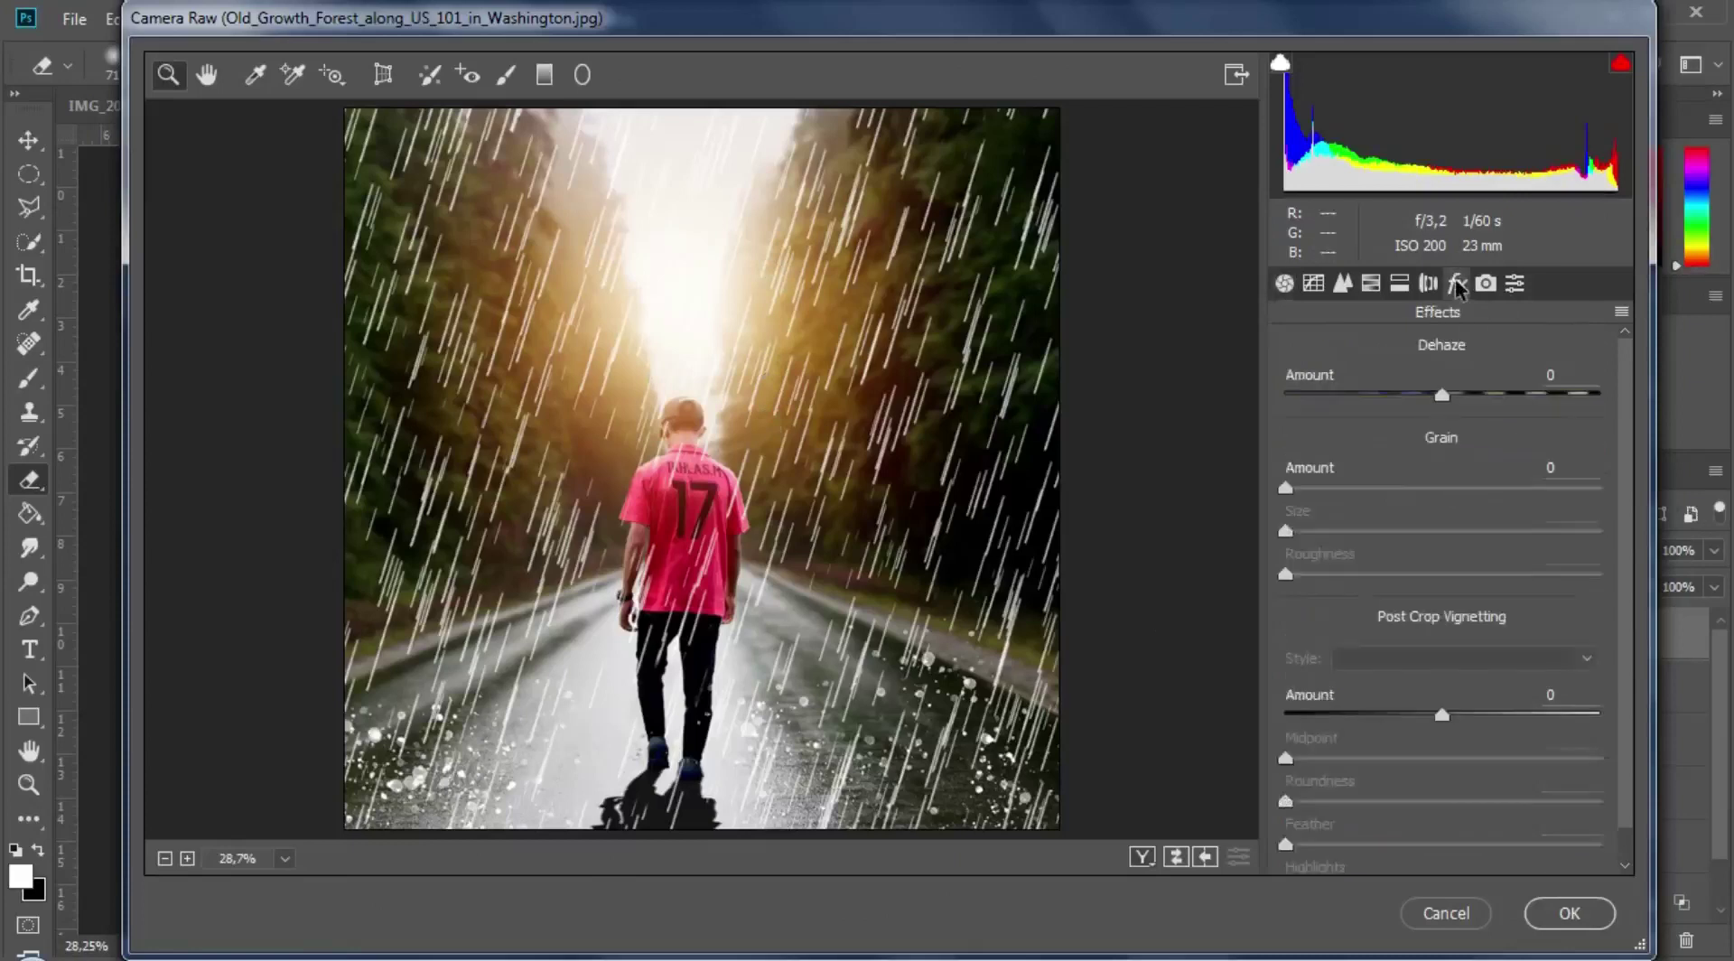
{"action": "left_click_drag", "start_coordinate": [1442, 714], "coordinate": [1381, 722]}
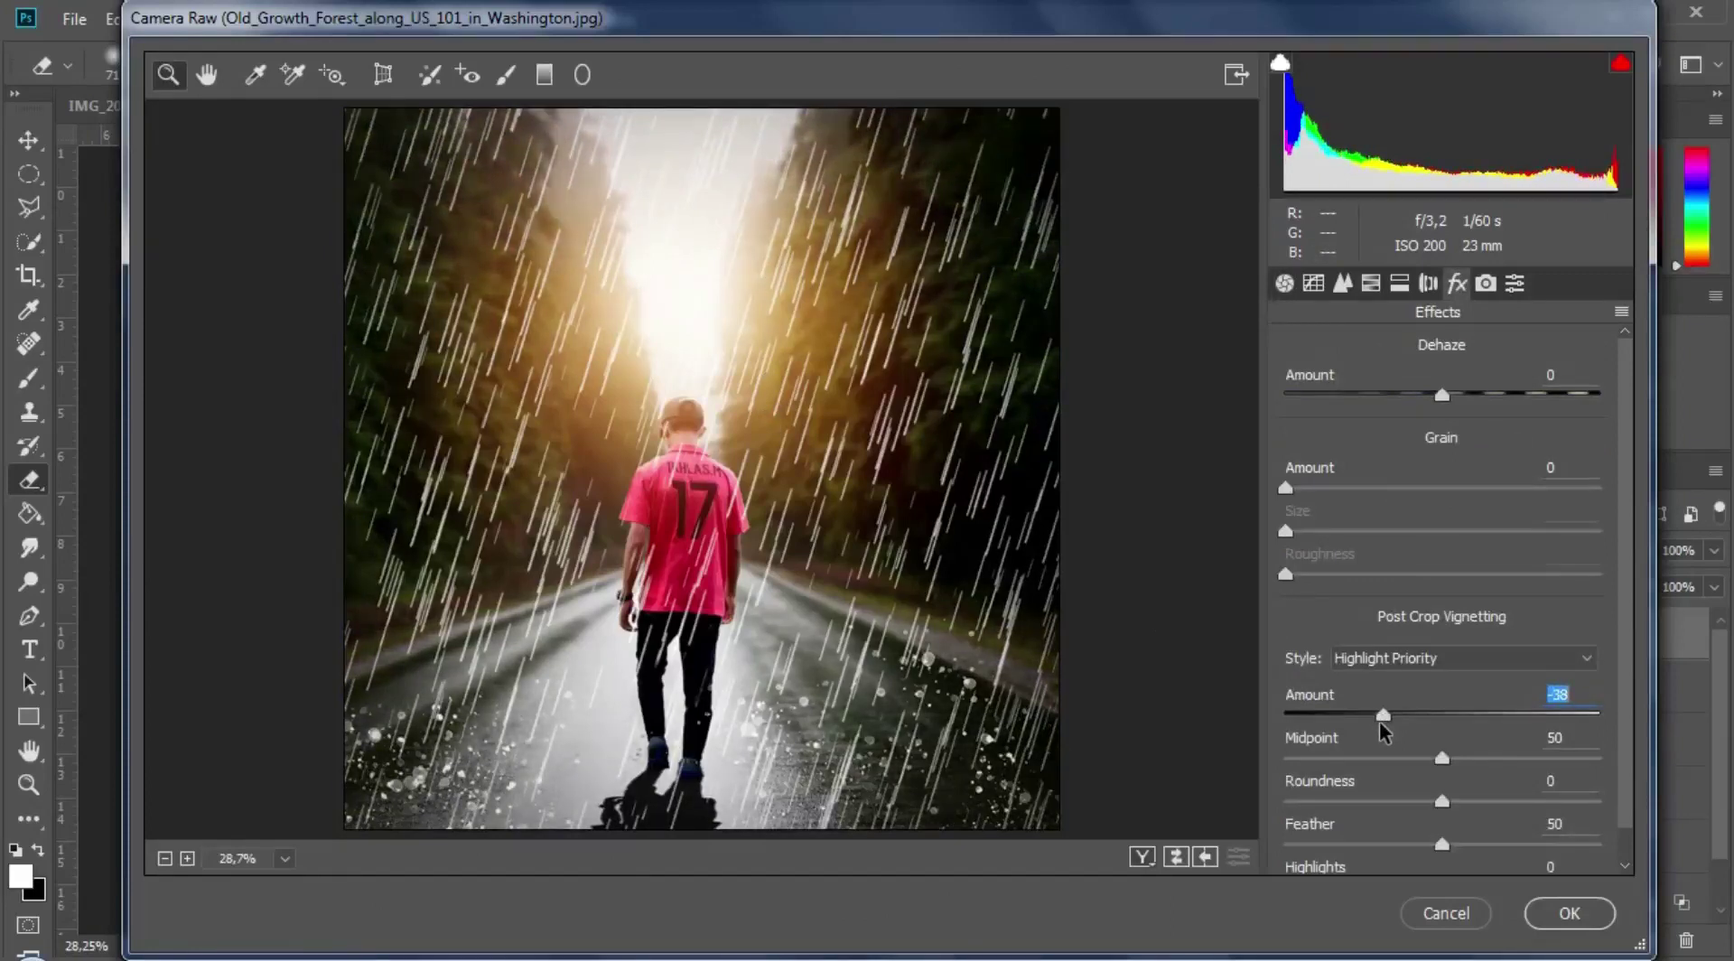
Step: Set the HSL hues to Reds +27, Oranges +20, Yellows +44, Greens -35, Aquas +27, Blues -13 and Purples +6
{"action": "left_click", "coordinate": [1370, 284]}
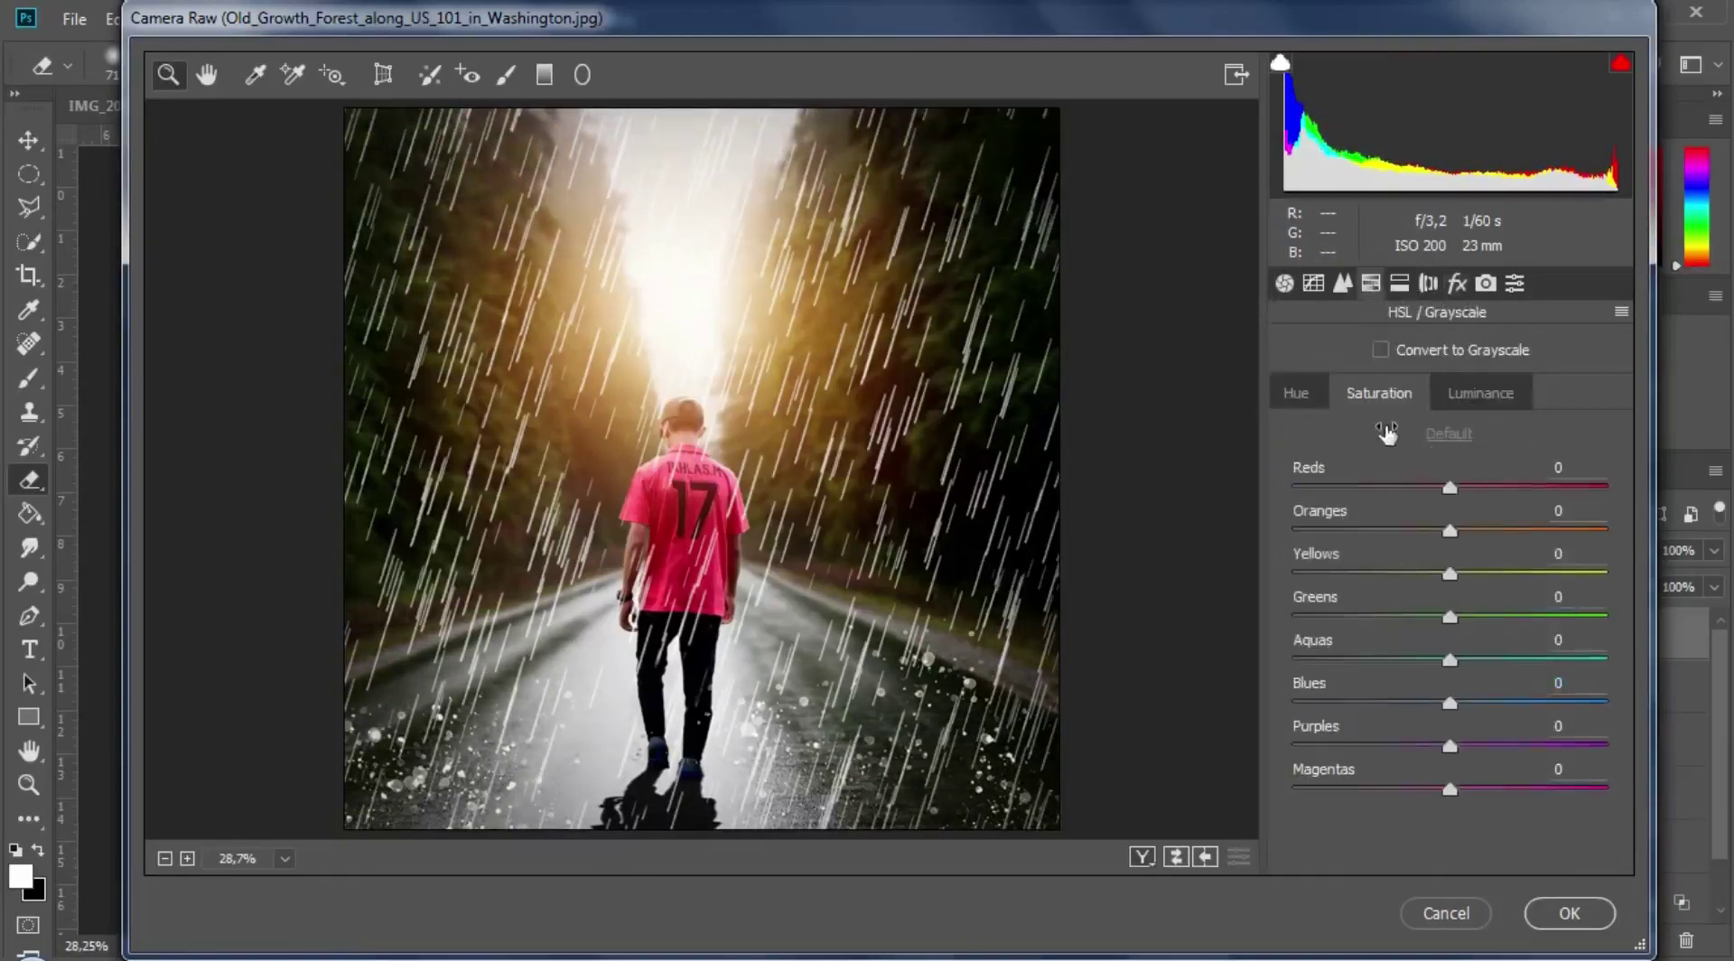
{"action": "left_click", "coordinate": [1296, 395]}
{"action": "left_click_drag", "start_coordinate": [1450, 489], "coordinate": [1482, 532]}
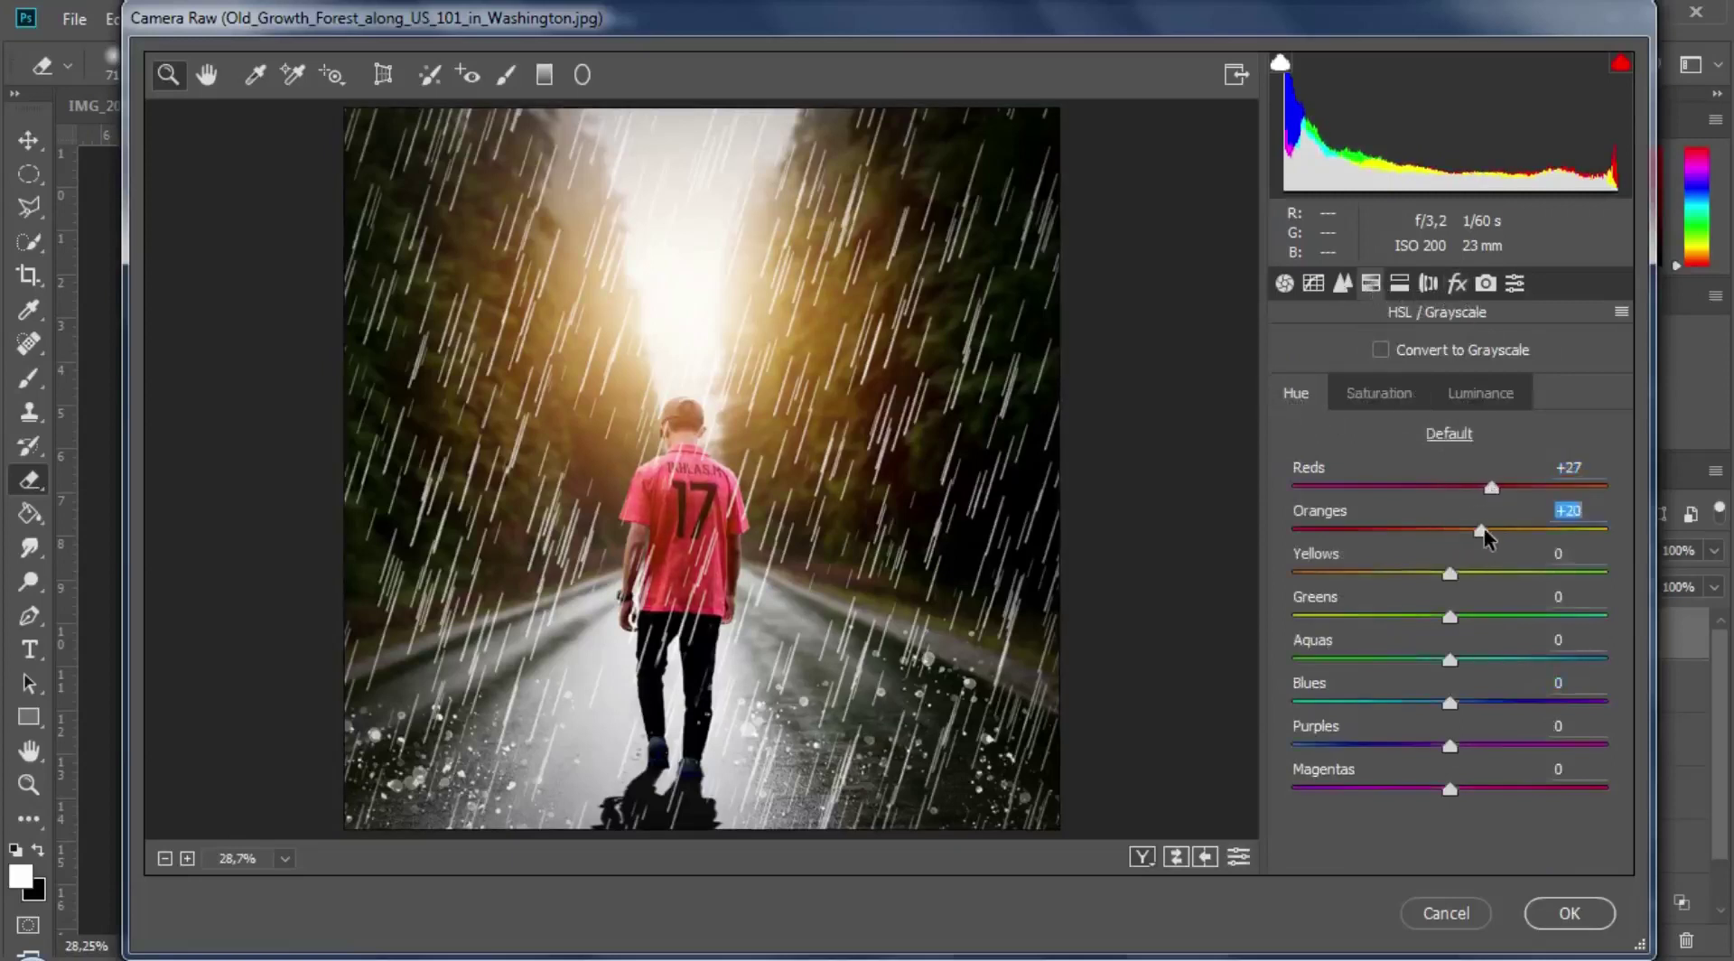
{"action": "left_click_drag", "start_coordinate": [1450, 575], "coordinate": [1521, 575]}
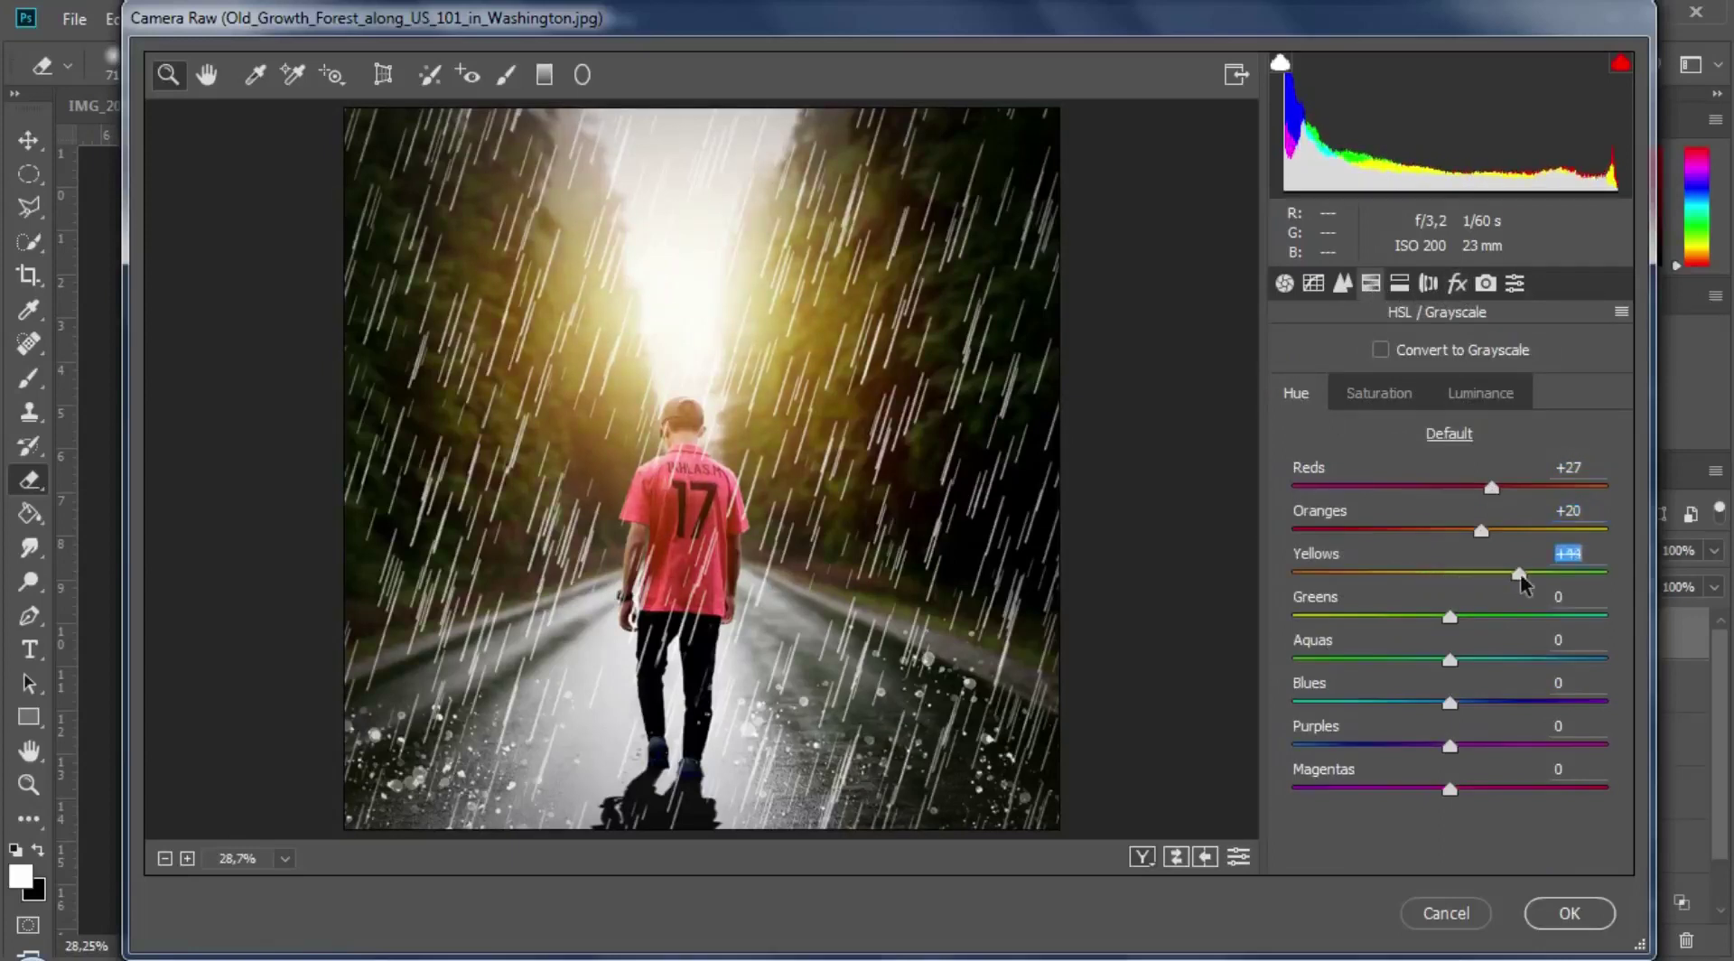
{"action": "left_click_drag", "start_coordinate": [1450, 618], "coordinate": [1401, 621]}
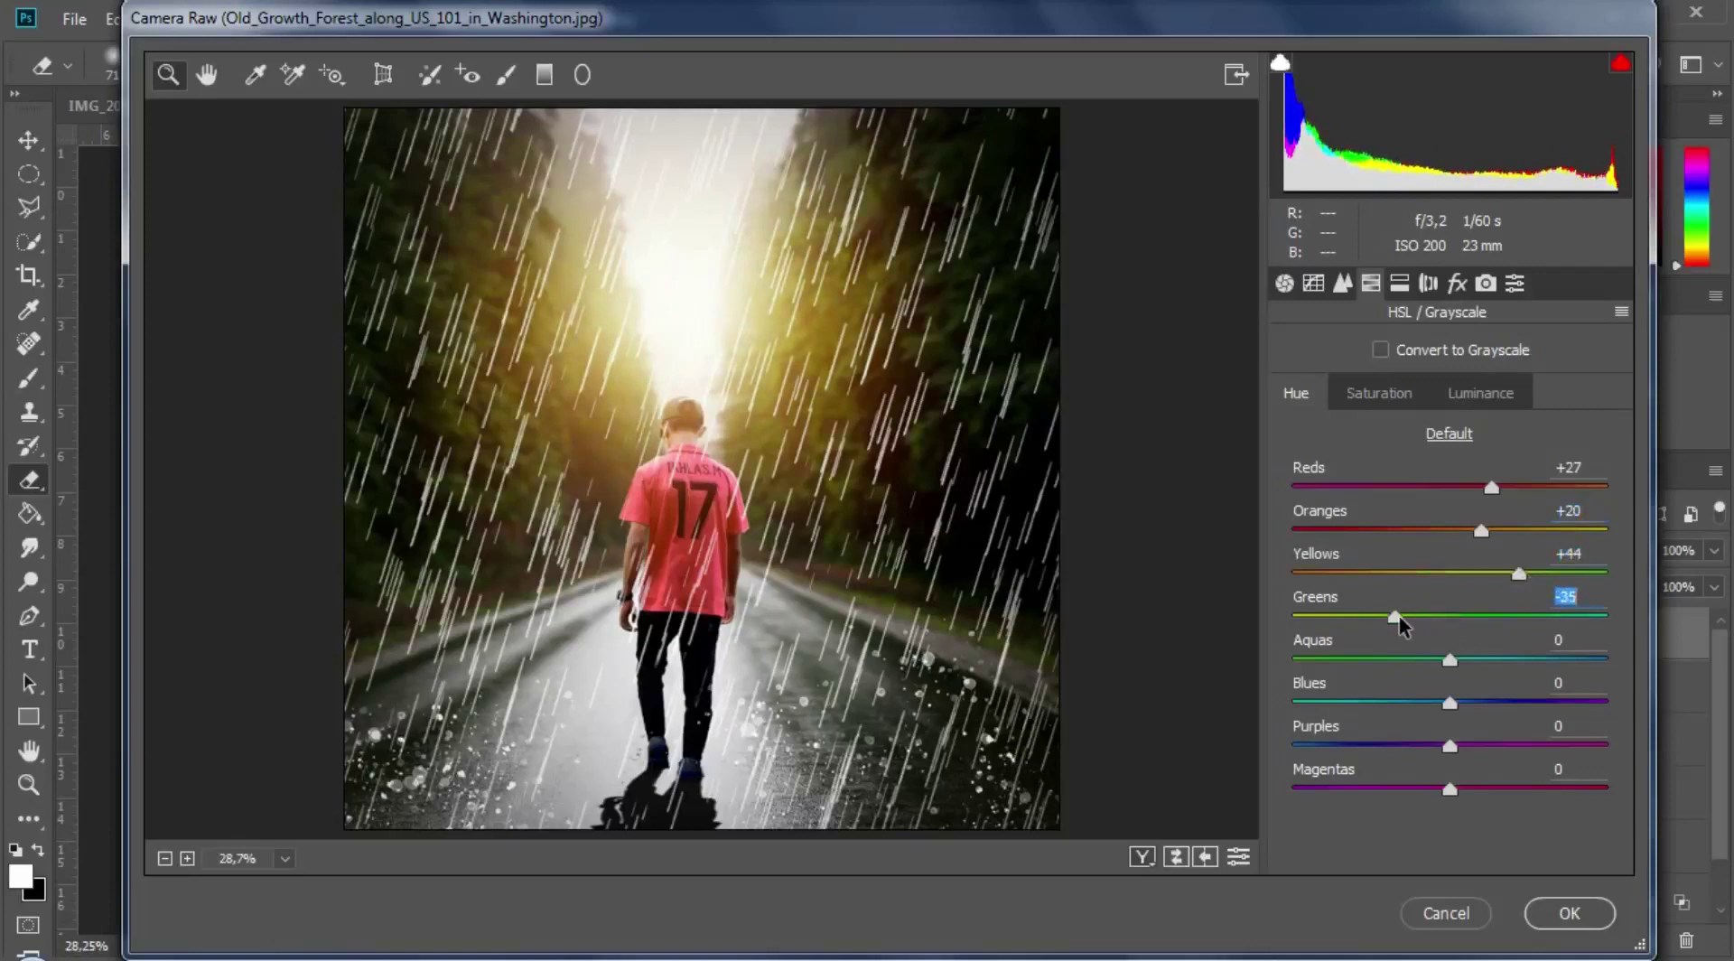
{"action": "left_click_drag", "start_coordinate": [1449, 661], "coordinate": [1491, 661]}
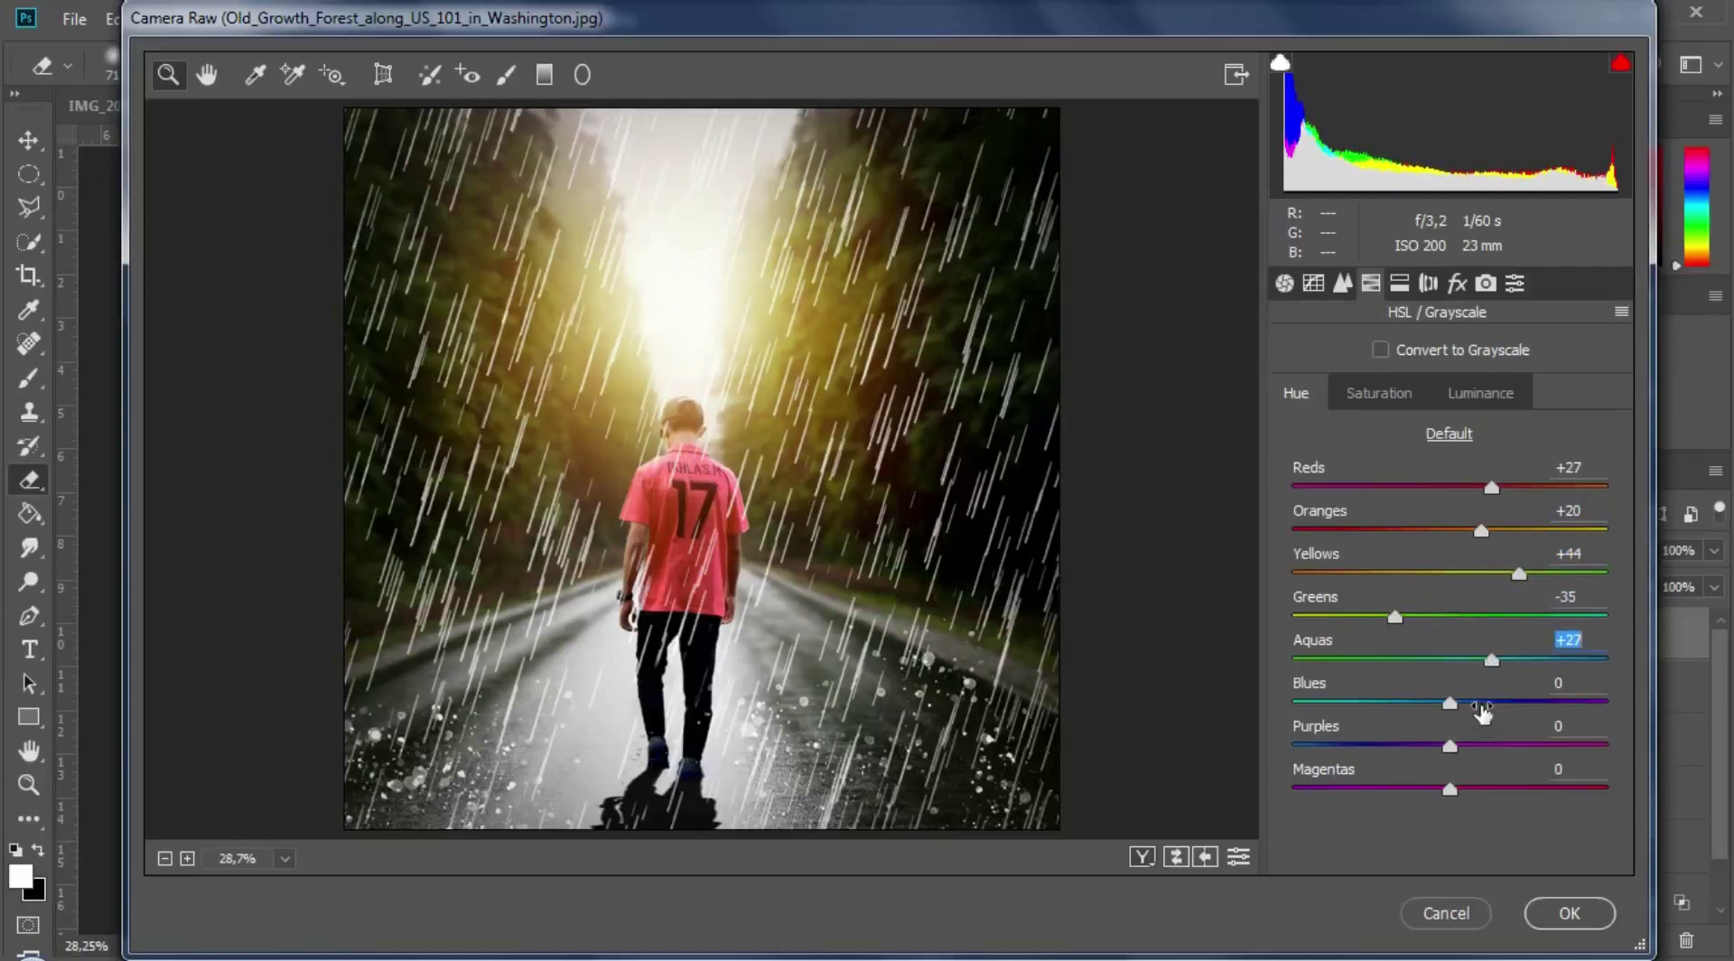
{"action": "left_click_drag", "start_coordinate": [1451, 704], "coordinate": [1465, 753]}
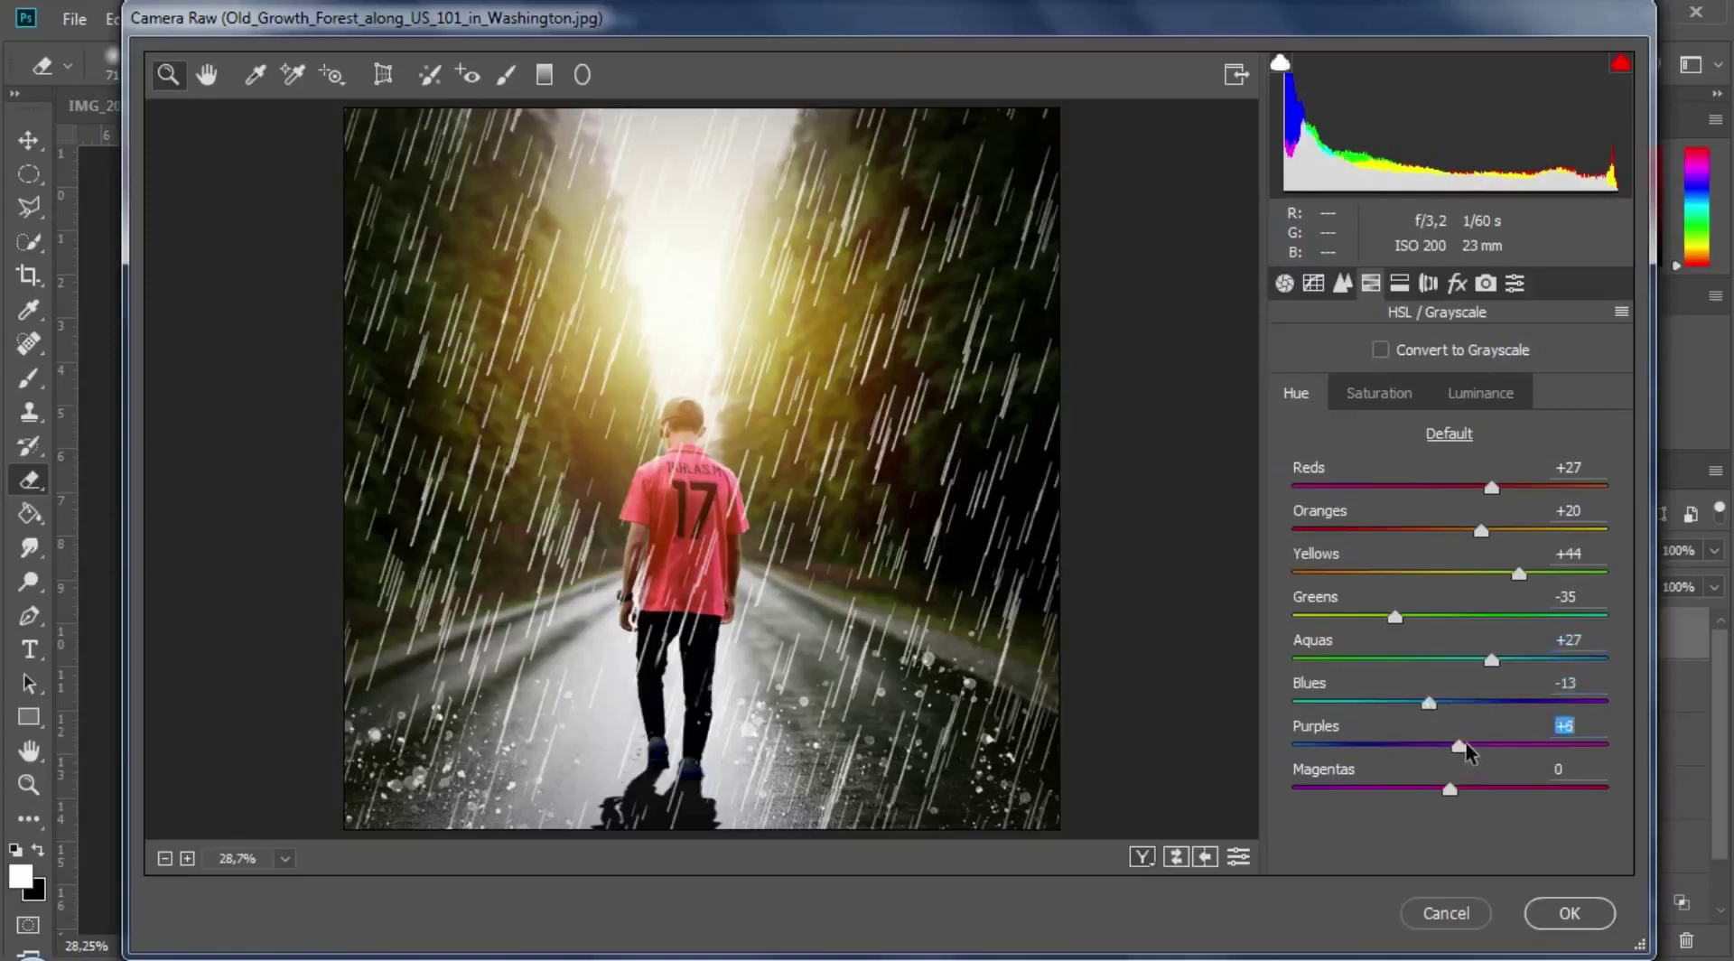
Step: Set the HSL saturation to Reds +29, Oranges +32, Greens +42 and Aquas +10
{"action": "left_click", "coordinate": [1481, 403]}
{"action": "left_click", "coordinate": [1395, 397]}
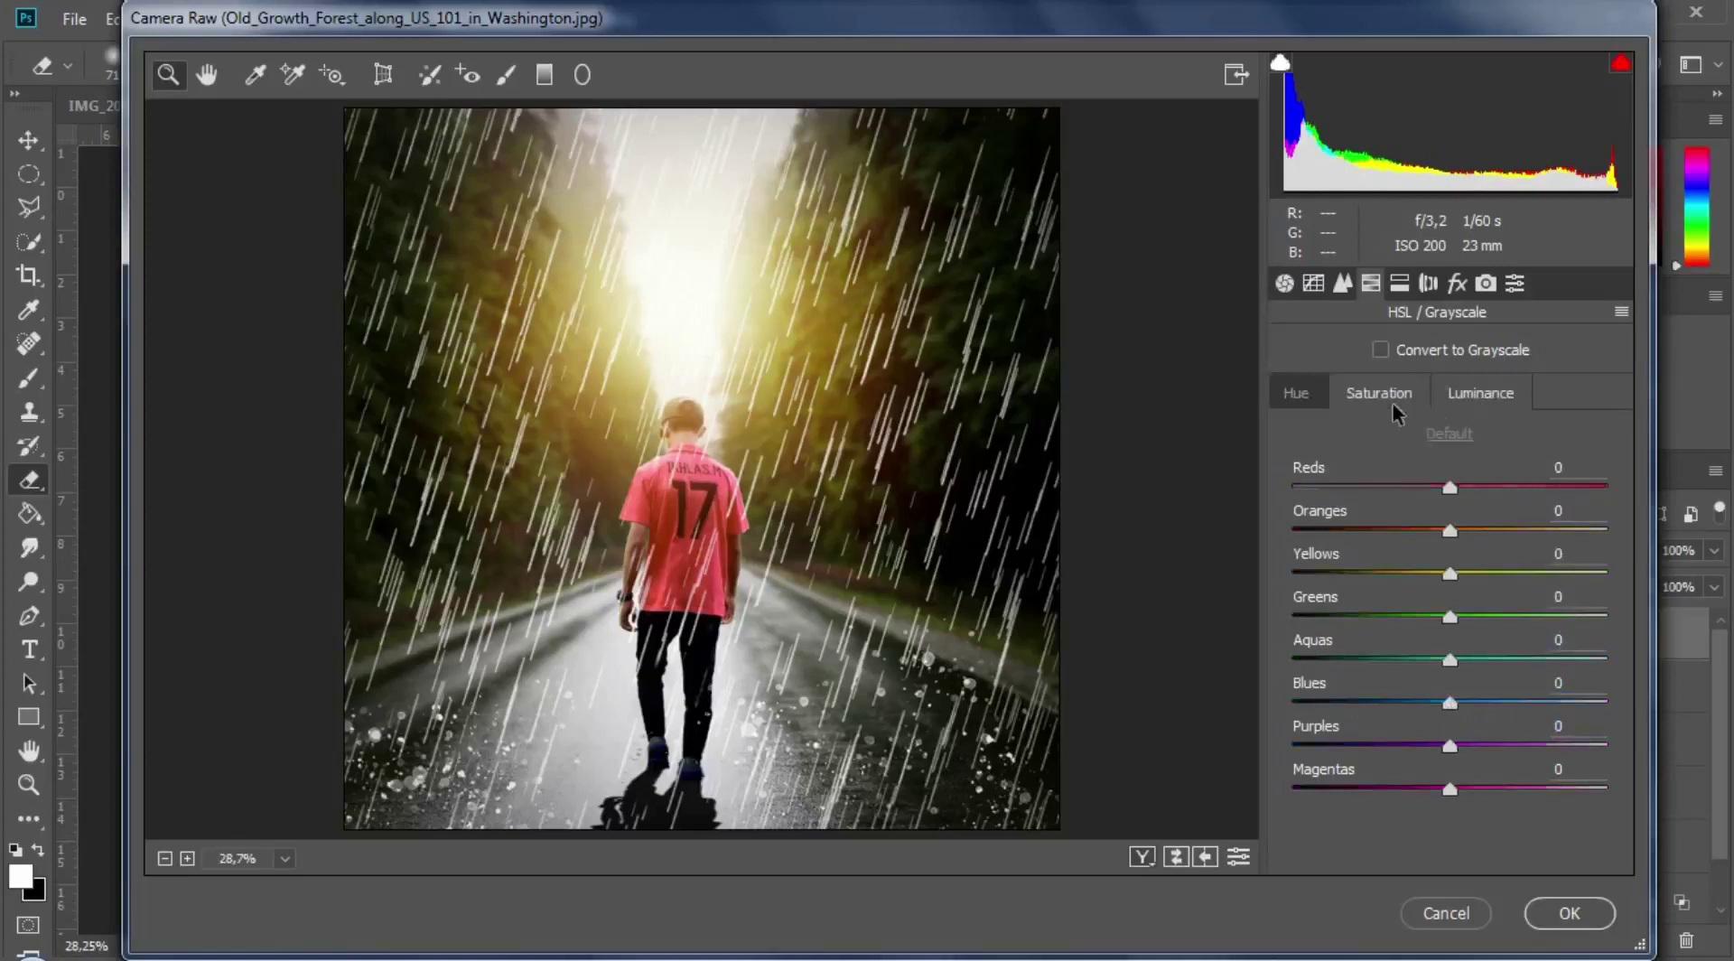
{"action": "left_click_drag", "start_coordinate": [1449, 490], "coordinate": [1499, 531]}
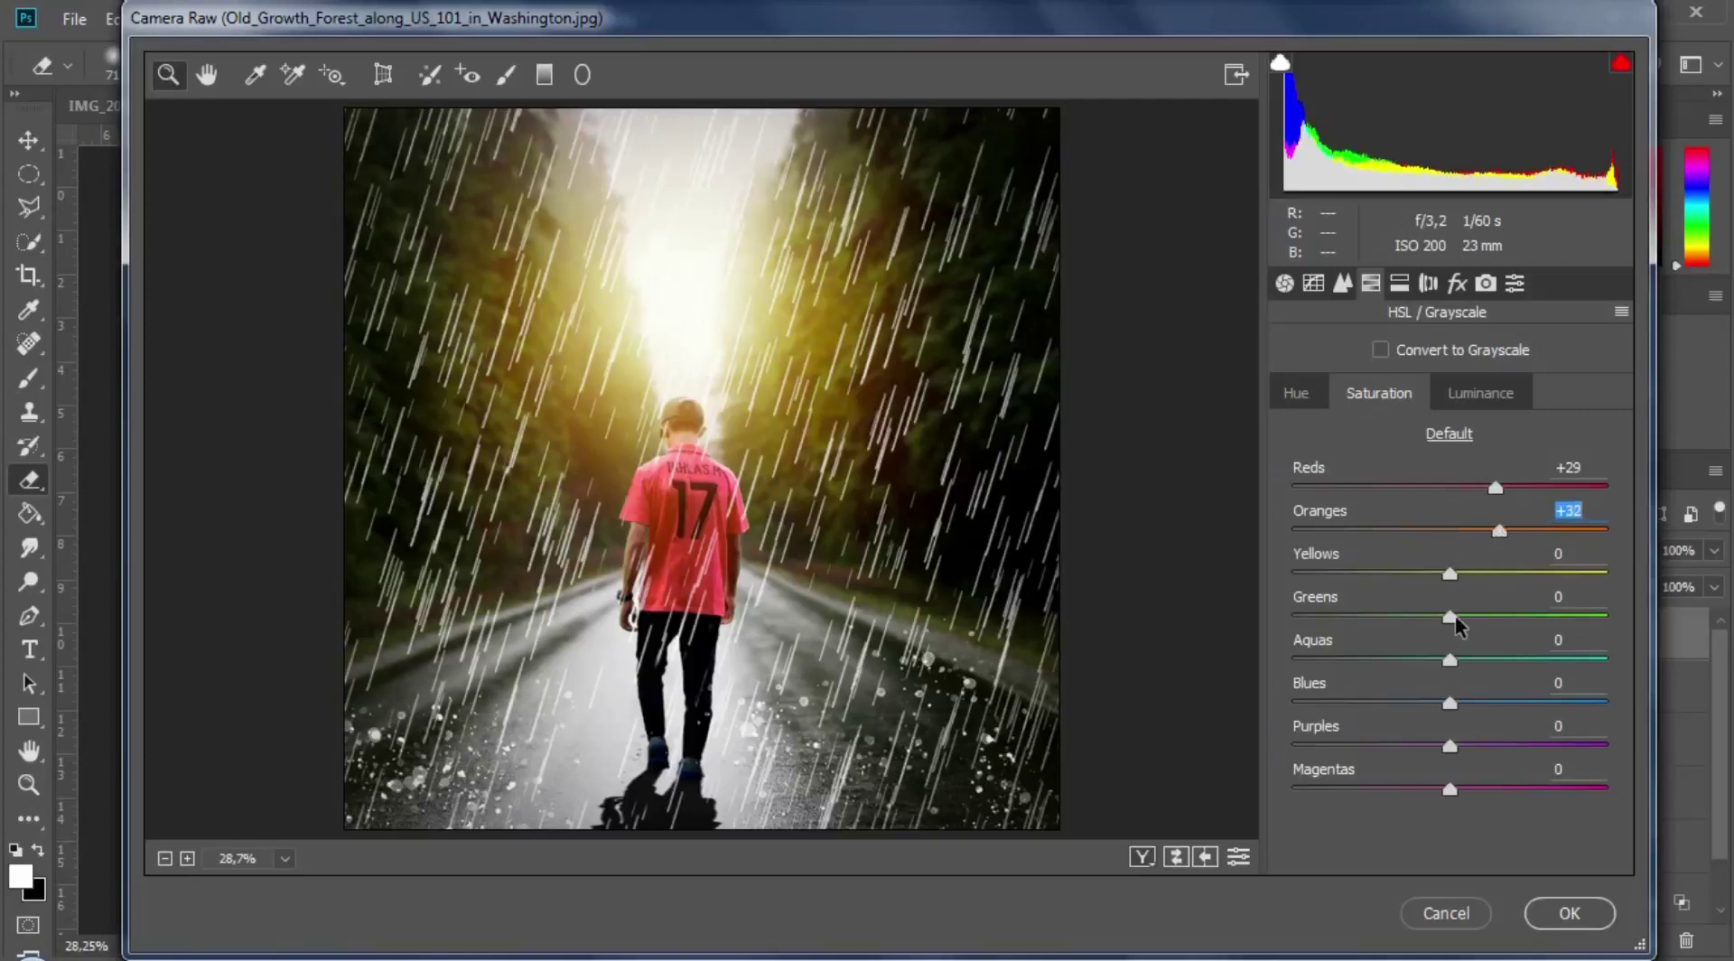
{"action": "left_click_drag", "start_coordinate": [1449, 660], "coordinate": [1506, 614]}
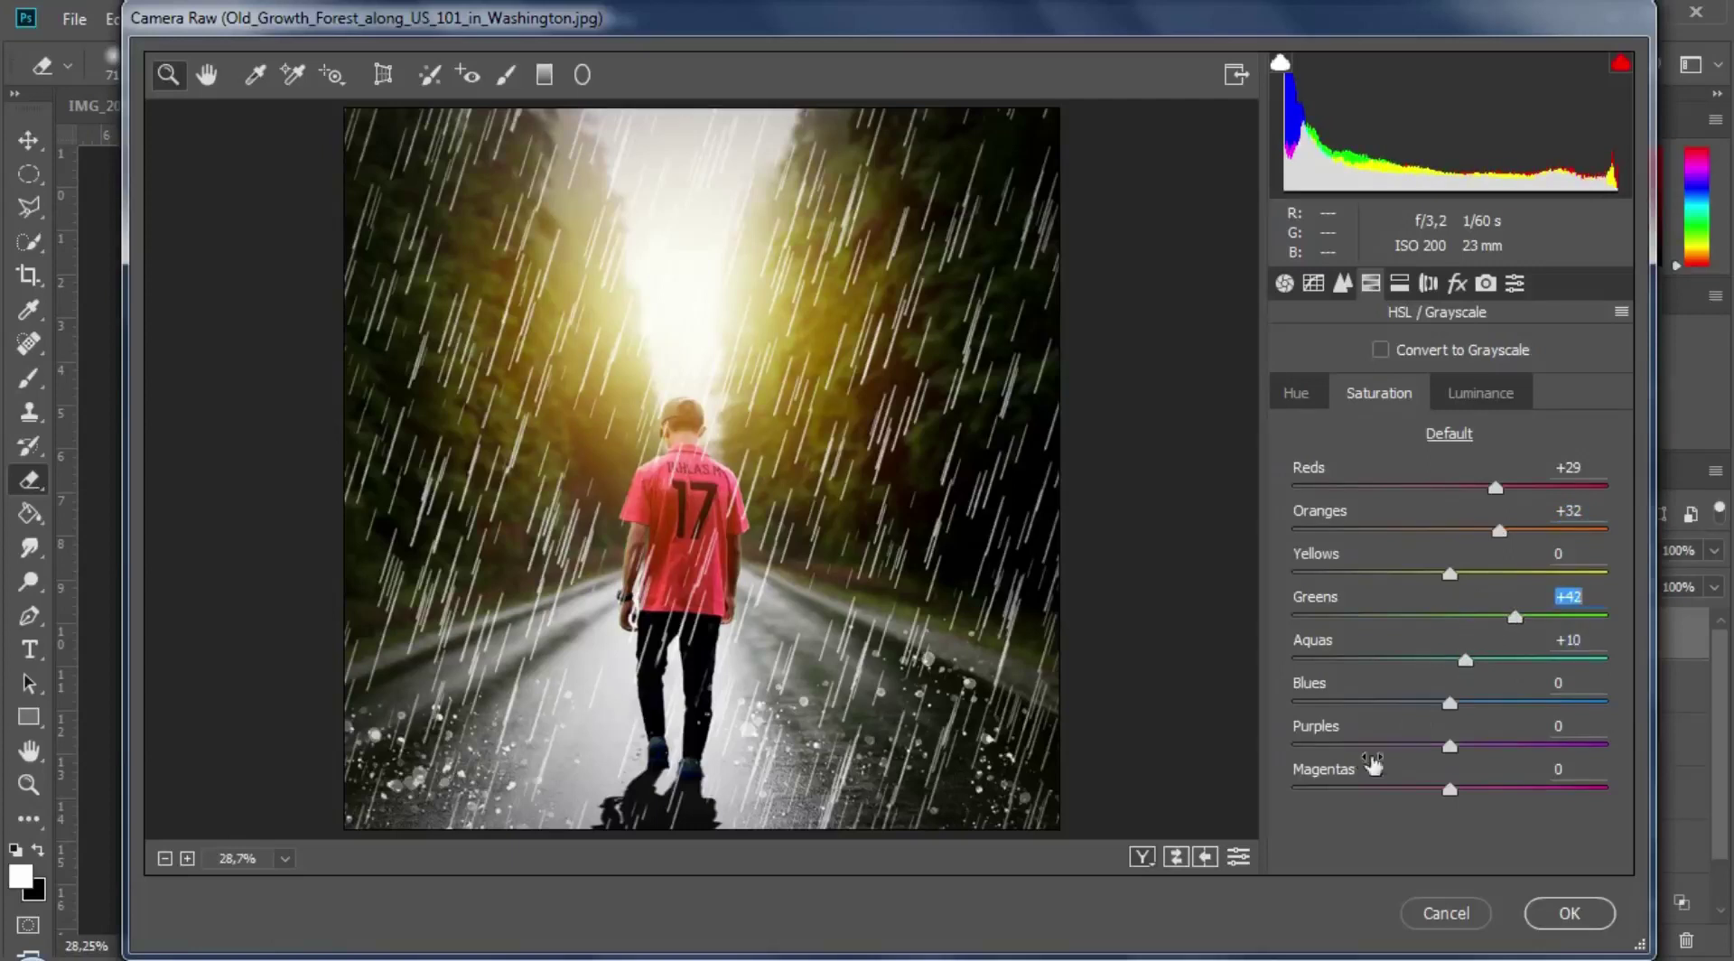
Step: Adjust the HSL luminance of the Reds slightly and apply the Camera Raw grading to Layer 5
{"action": "left_click", "coordinate": [1486, 396]}
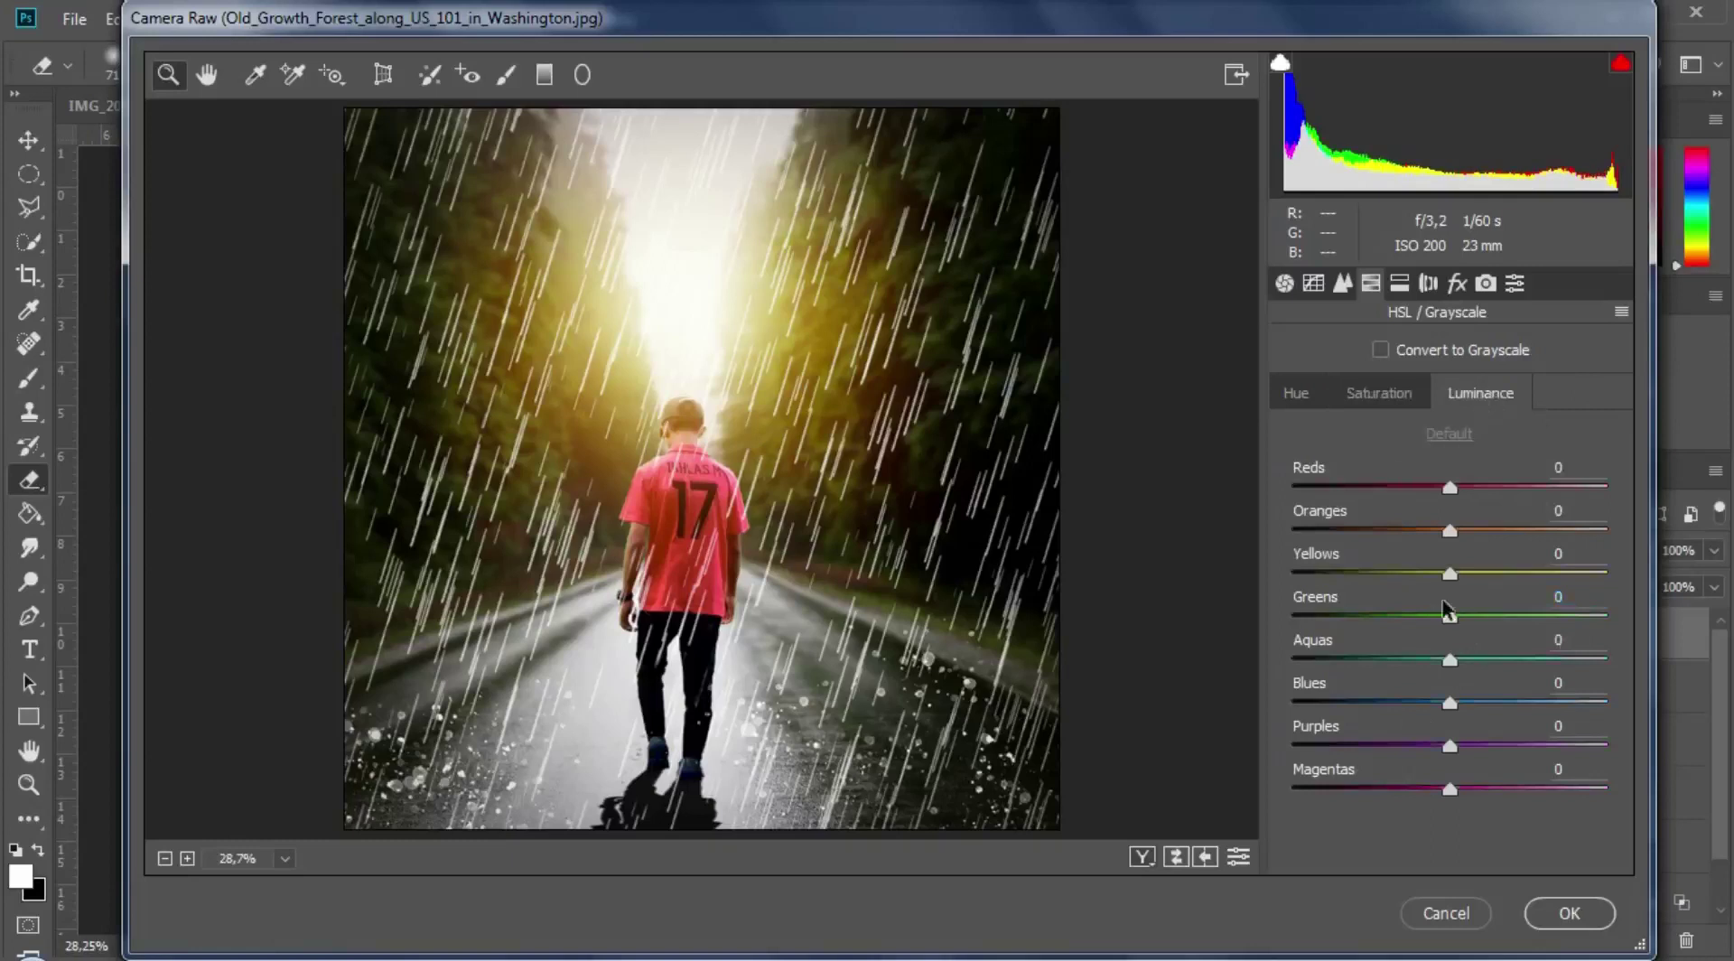
{"action": "mouse_move", "coordinate": [1454, 485]}
{"action": "left_mouse_down"}
{"action": "mouse_move", "coordinate": [1434, 489]}
{"action": "mouse_move", "coordinate": [1451, 487]}
{"action": "left_mouse_up"}
{"action": "left_click", "coordinate": [1541, 916]}
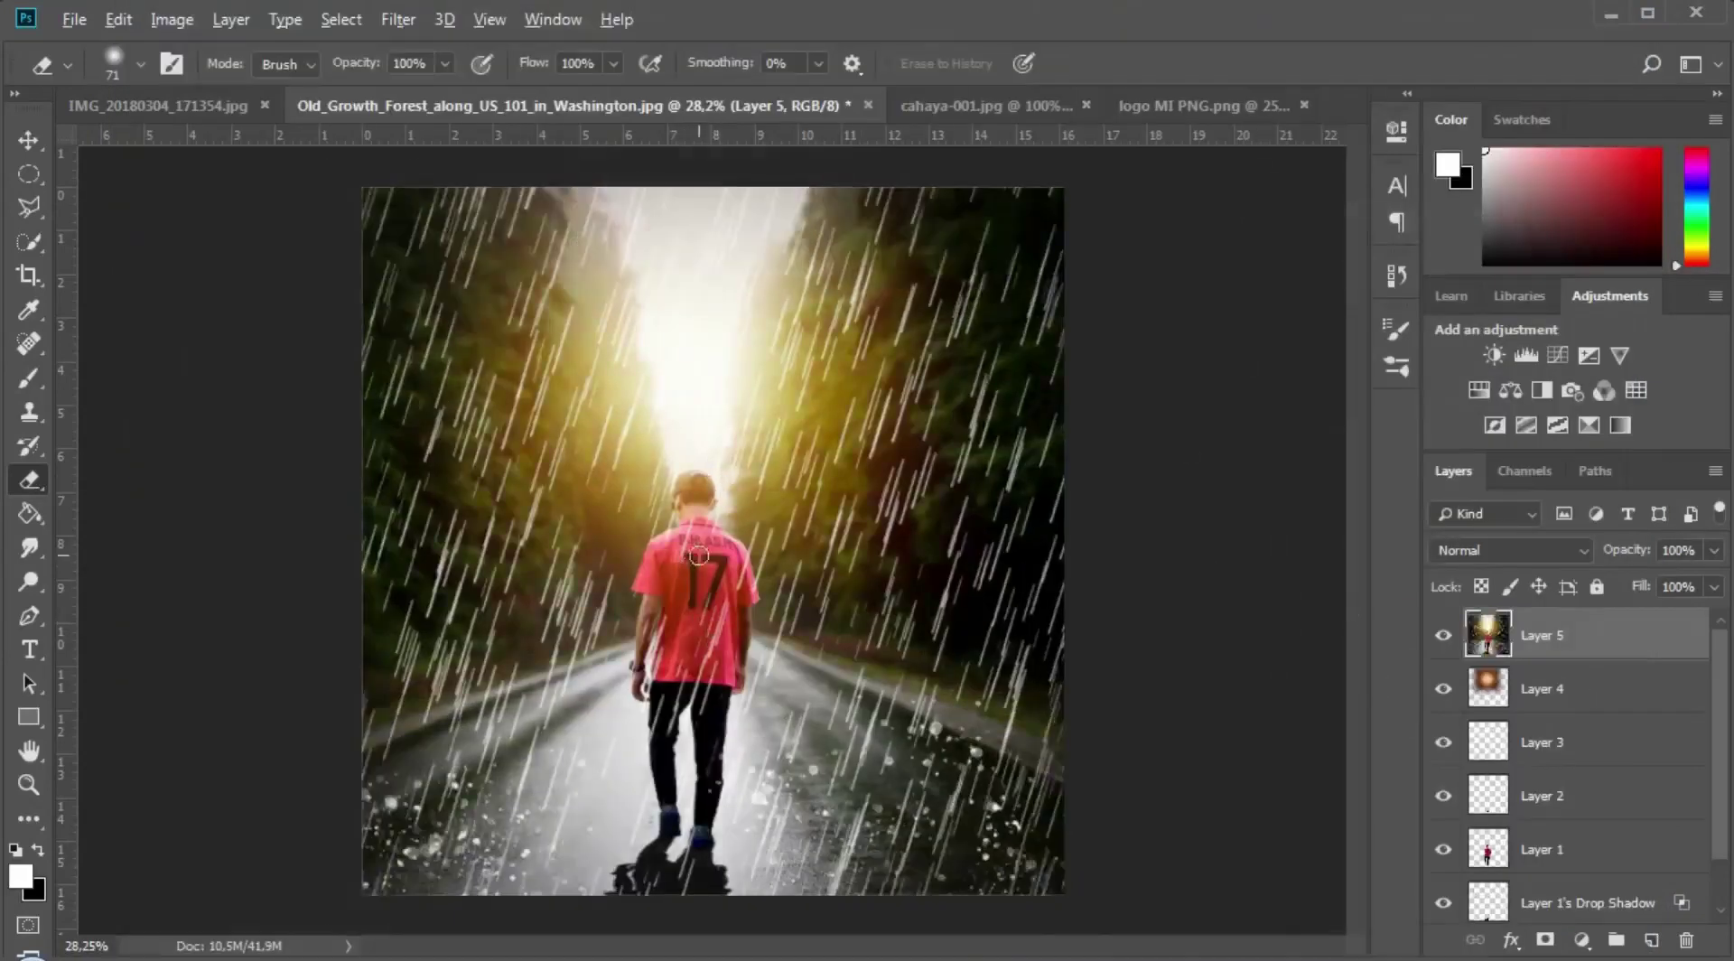
{"action": "scroll", "coordinate": [698, 555], "scroll_direction": "up", "scroll_amount": 2}
{"action": "scroll", "coordinate": [698, 550], "scroll_direction": "down", "scroll_amount": 4}
{"action": "scroll", "coordinate": [709, 553], "scroll_direction": "up", "scroll_amount": 1}
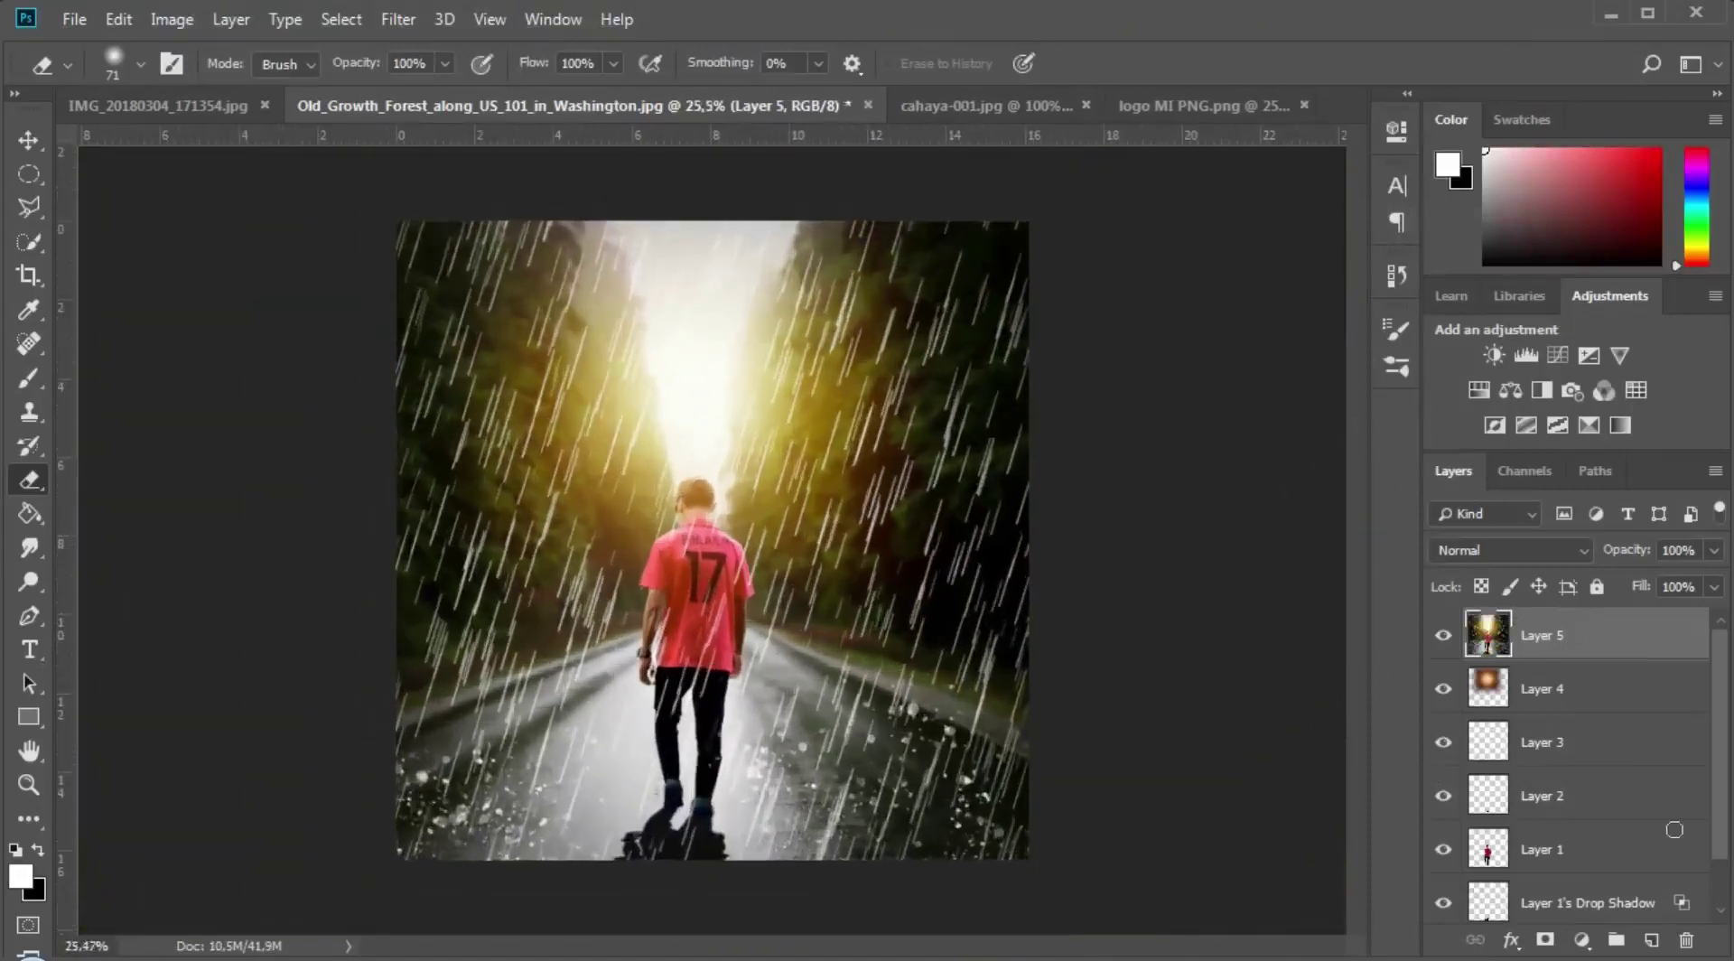
Step: Bring the white MI logo from logo MI PNG.png into the forest road composite and stack its layer above Layer 5
{"action": "key", "text": "v"}
{"action": "key", "text": "alt+comma"}
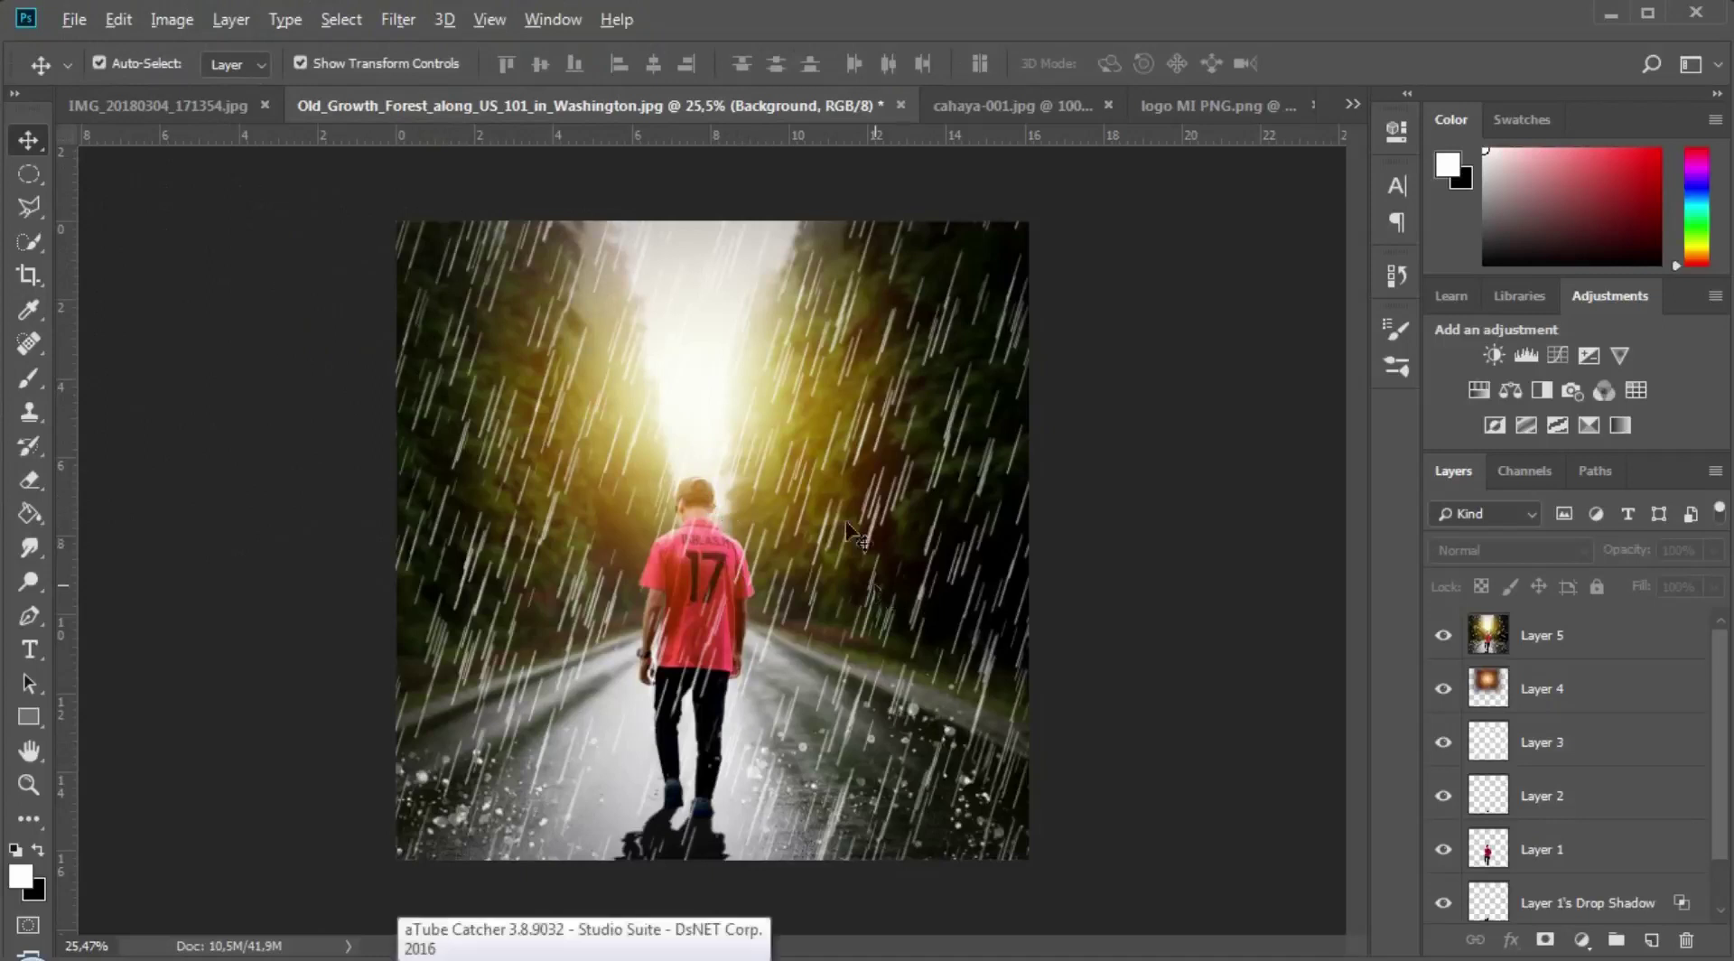
{"action": "scroll", "coordinate": [701, 419], "scroll_direction": "up", "scroll_amount": 2}
{"action": "scroll", "coordinate": [731, 415], "scroll_direction": "down", "scroll_amount": 3}
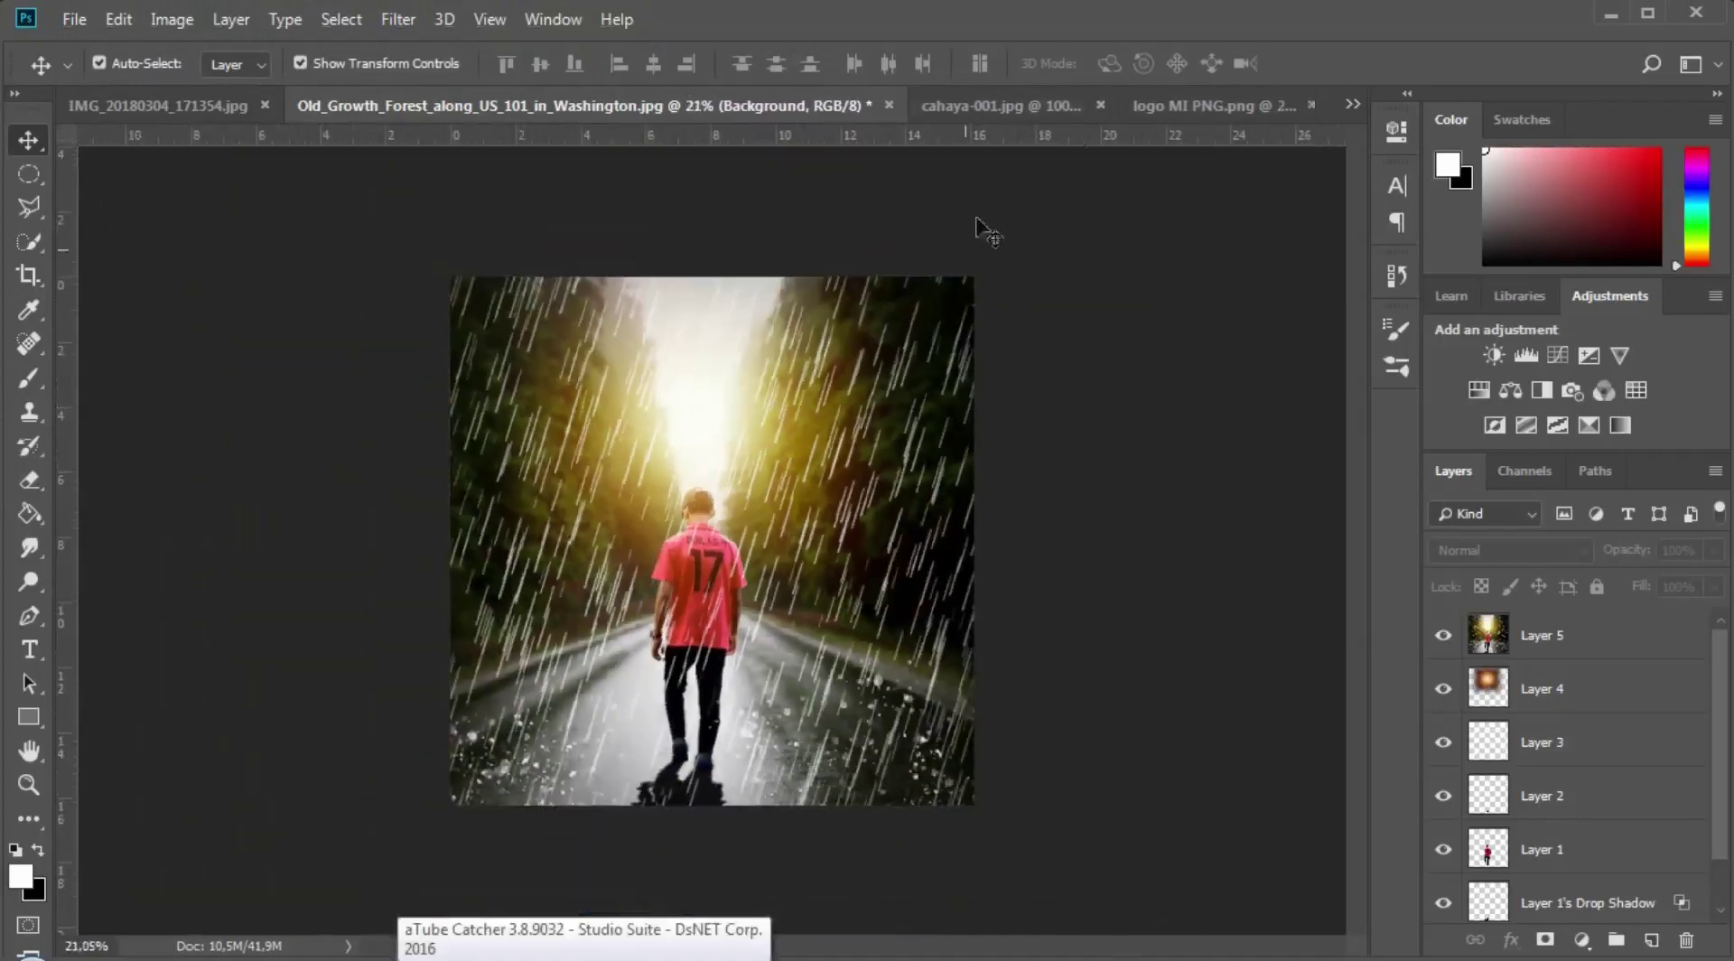
{"action": "key", "text": "ctrl+Tab"}
{"action": "key", "text": "ctrl+Tab"}
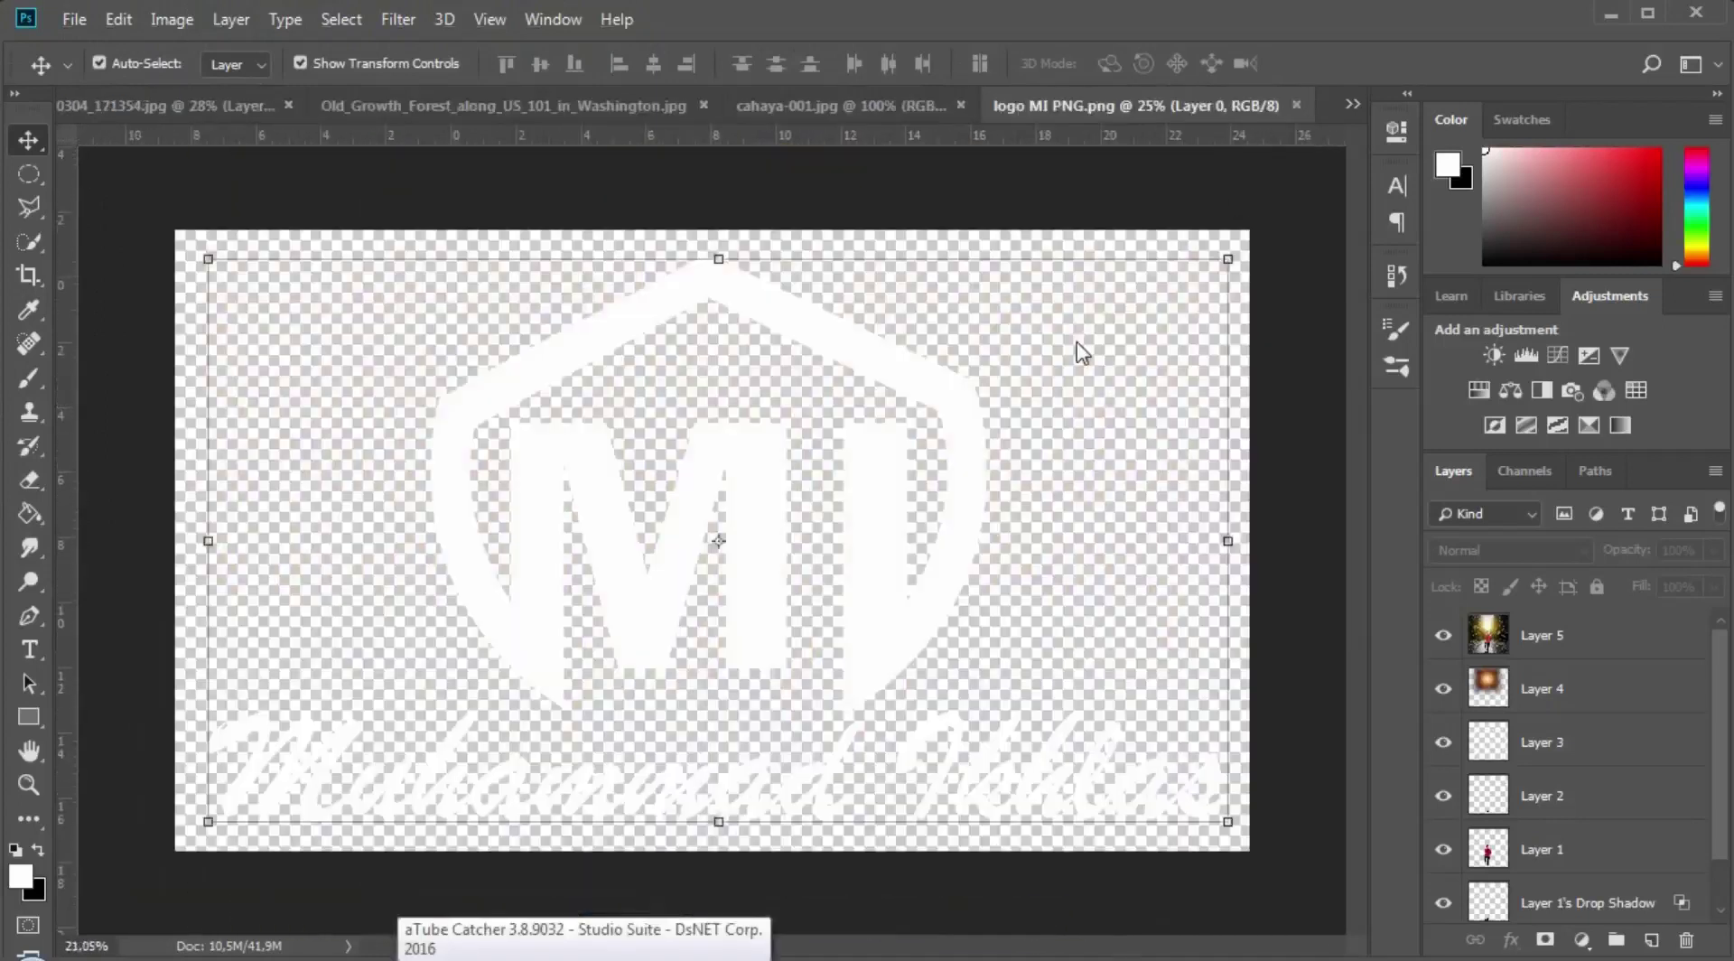
{"action": "left_click_drag", "start_coordinate": [566, 430], "coordinate": [714, 364]}
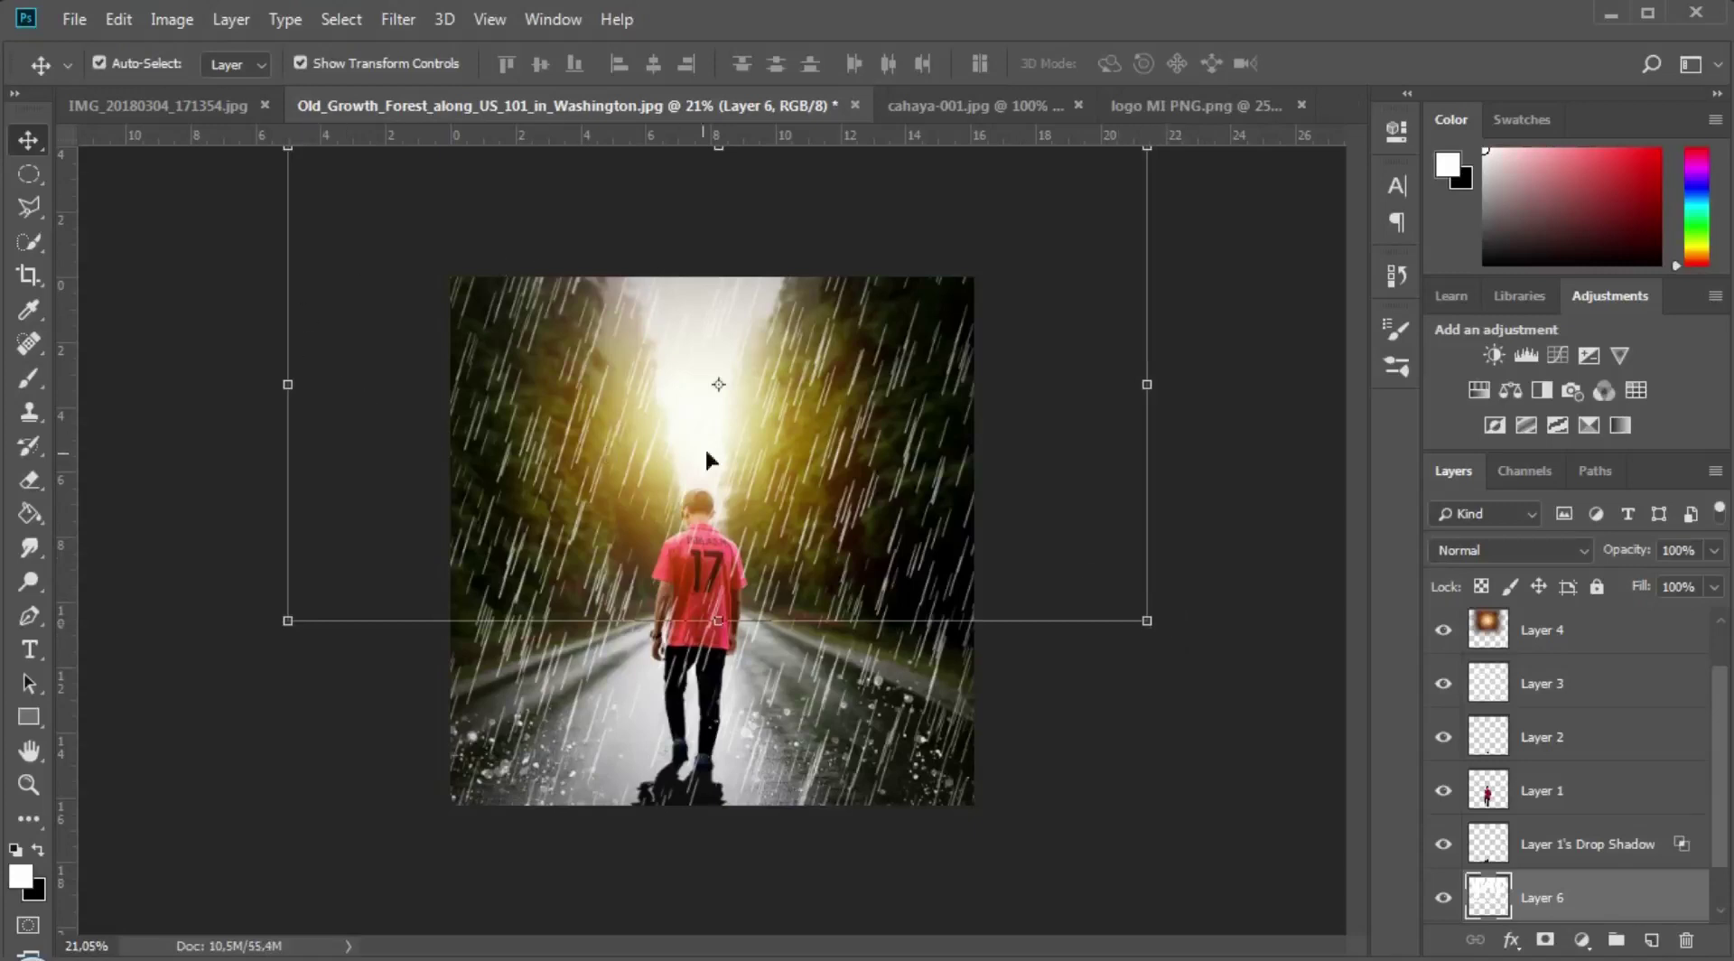
{"action": "left_click_drag", "start_coordinate": [1645, 894], "coordinate": [1588, 610]}
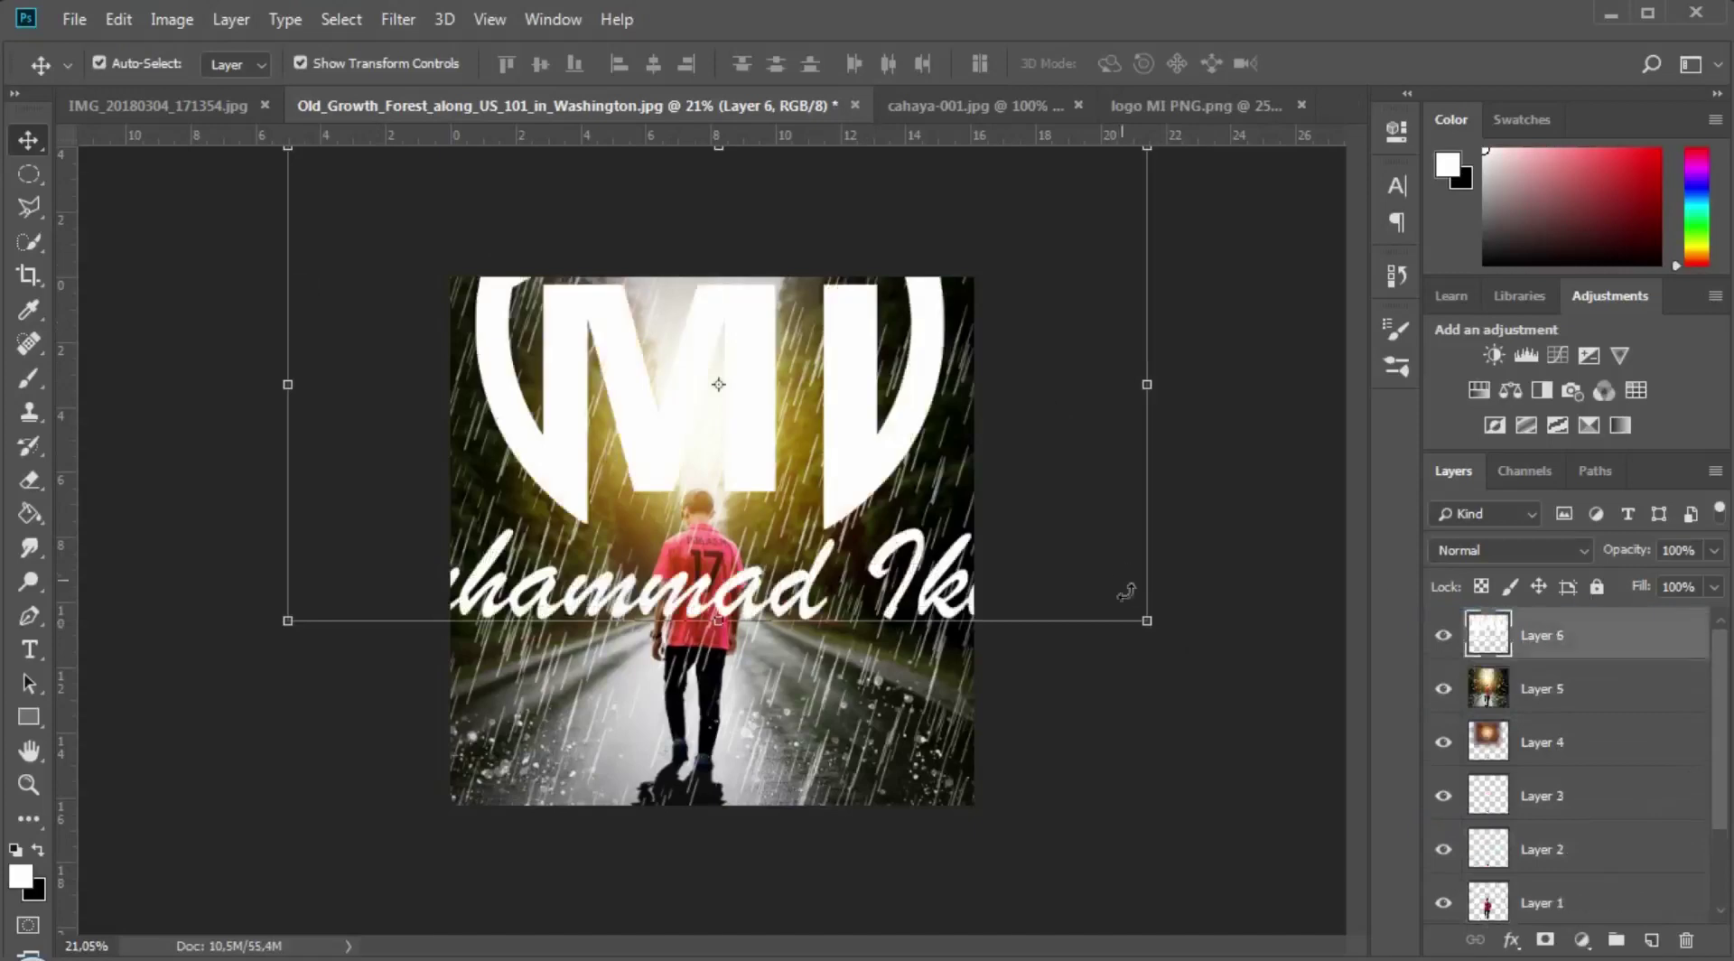
Step: Scale the MI logo down to 7.77% with width and height linked
{"action": "left_click_drag", "start_coordinate": [1146, 621], "coordinate": [922, 365]}
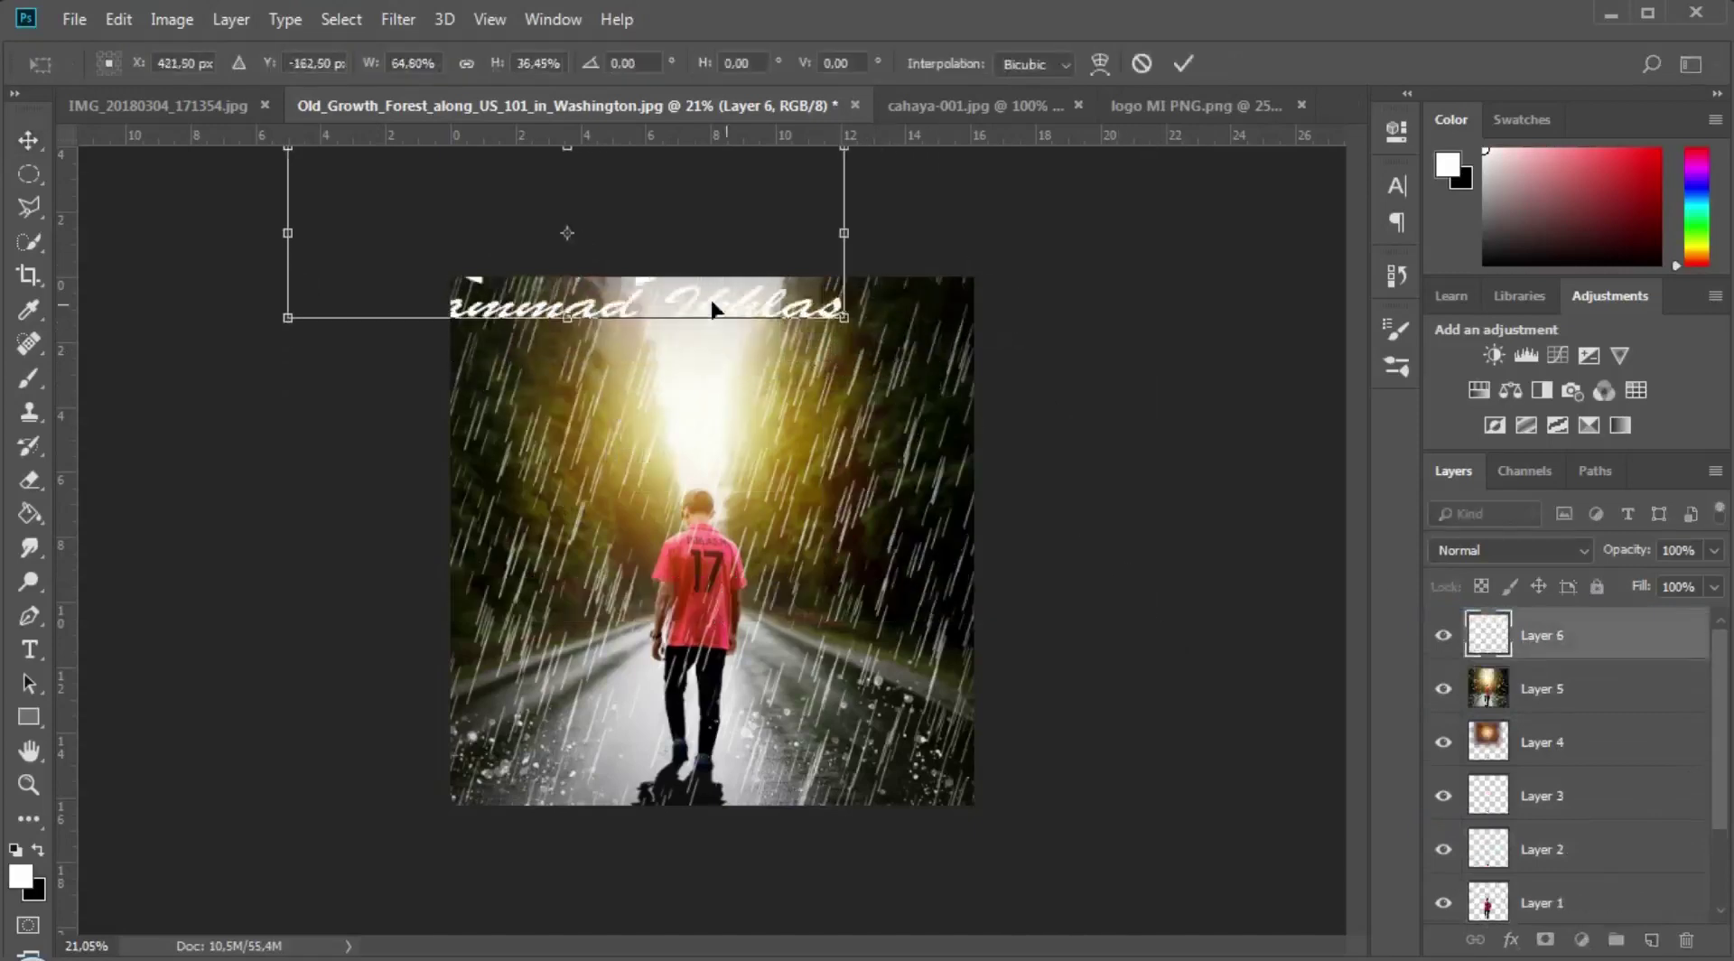
{"action": "left_click_drag", "start_coordinate": [723, 356], "coordinate": [993, 528]}
{"action": "left_click_drag", "start_coordinate": [1021, 455], "coordinate": [518, 588]}
{"action": "left_click", "coordinate": [467, 63]}
Step: Move the scaled logo into the upper-left corner of the photo, flush with its edges
{"action": "scroll", "coordinate": [514, 639], "scroll_direction": "up", "scroll_amount": 3}
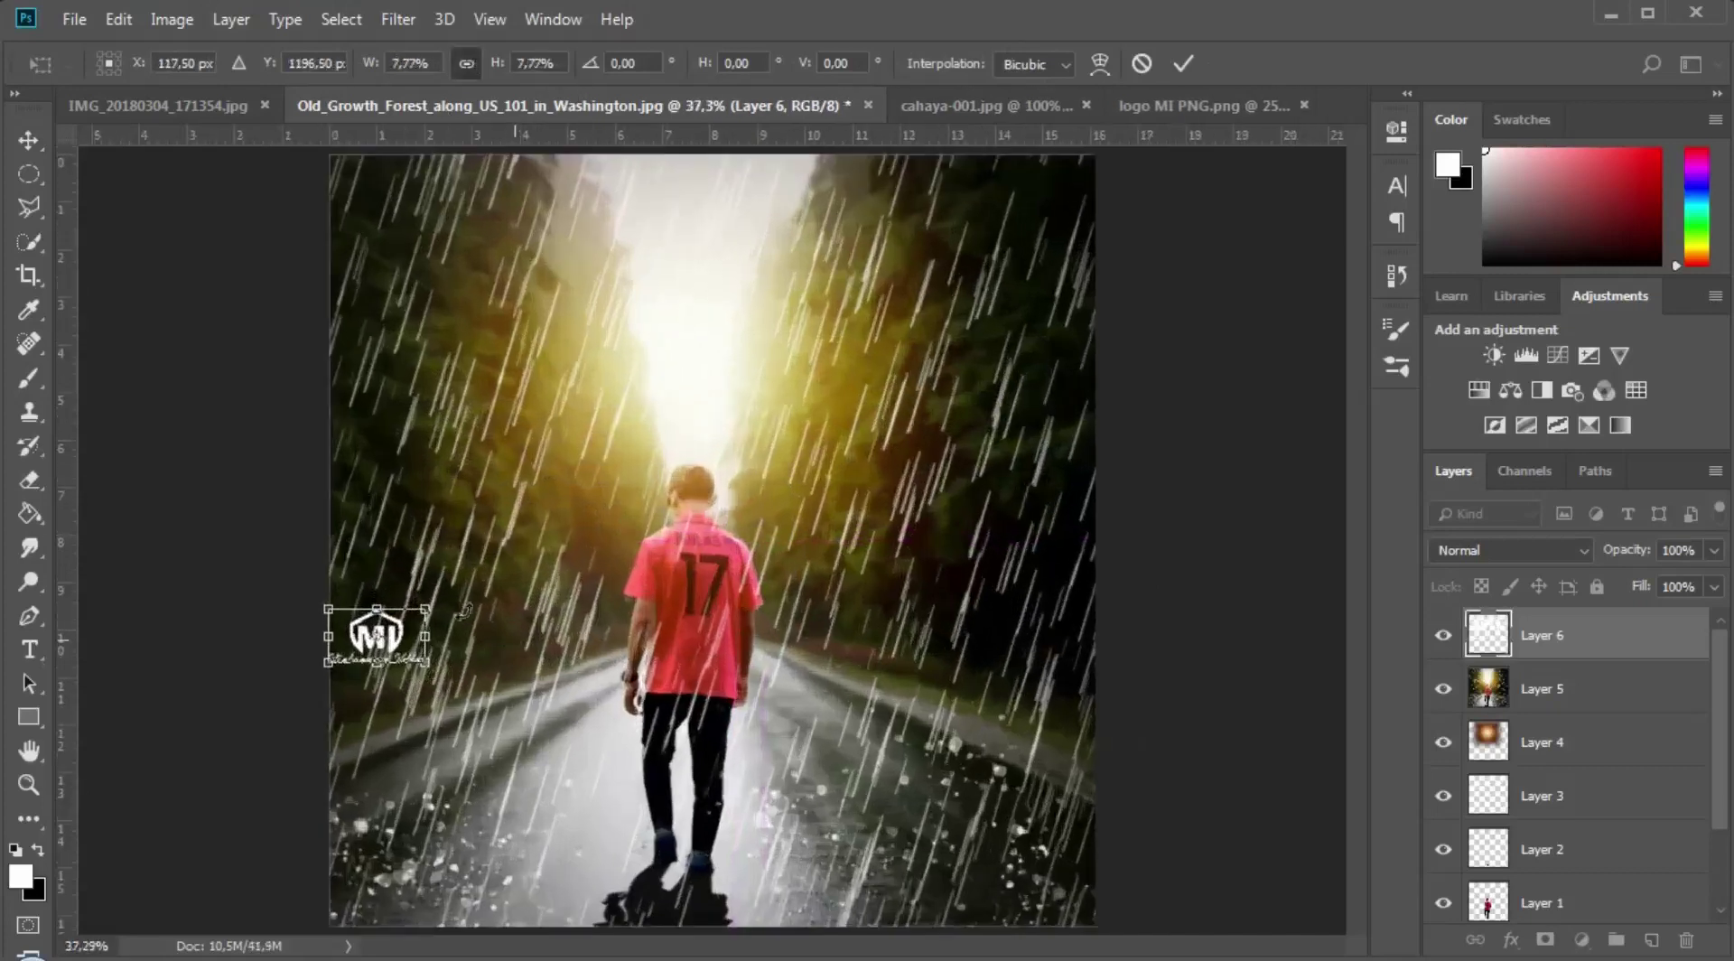
{"action": "scroll", "coordinate": [638, 473], "scroll_direction": "up", "scroll_amount": 5}
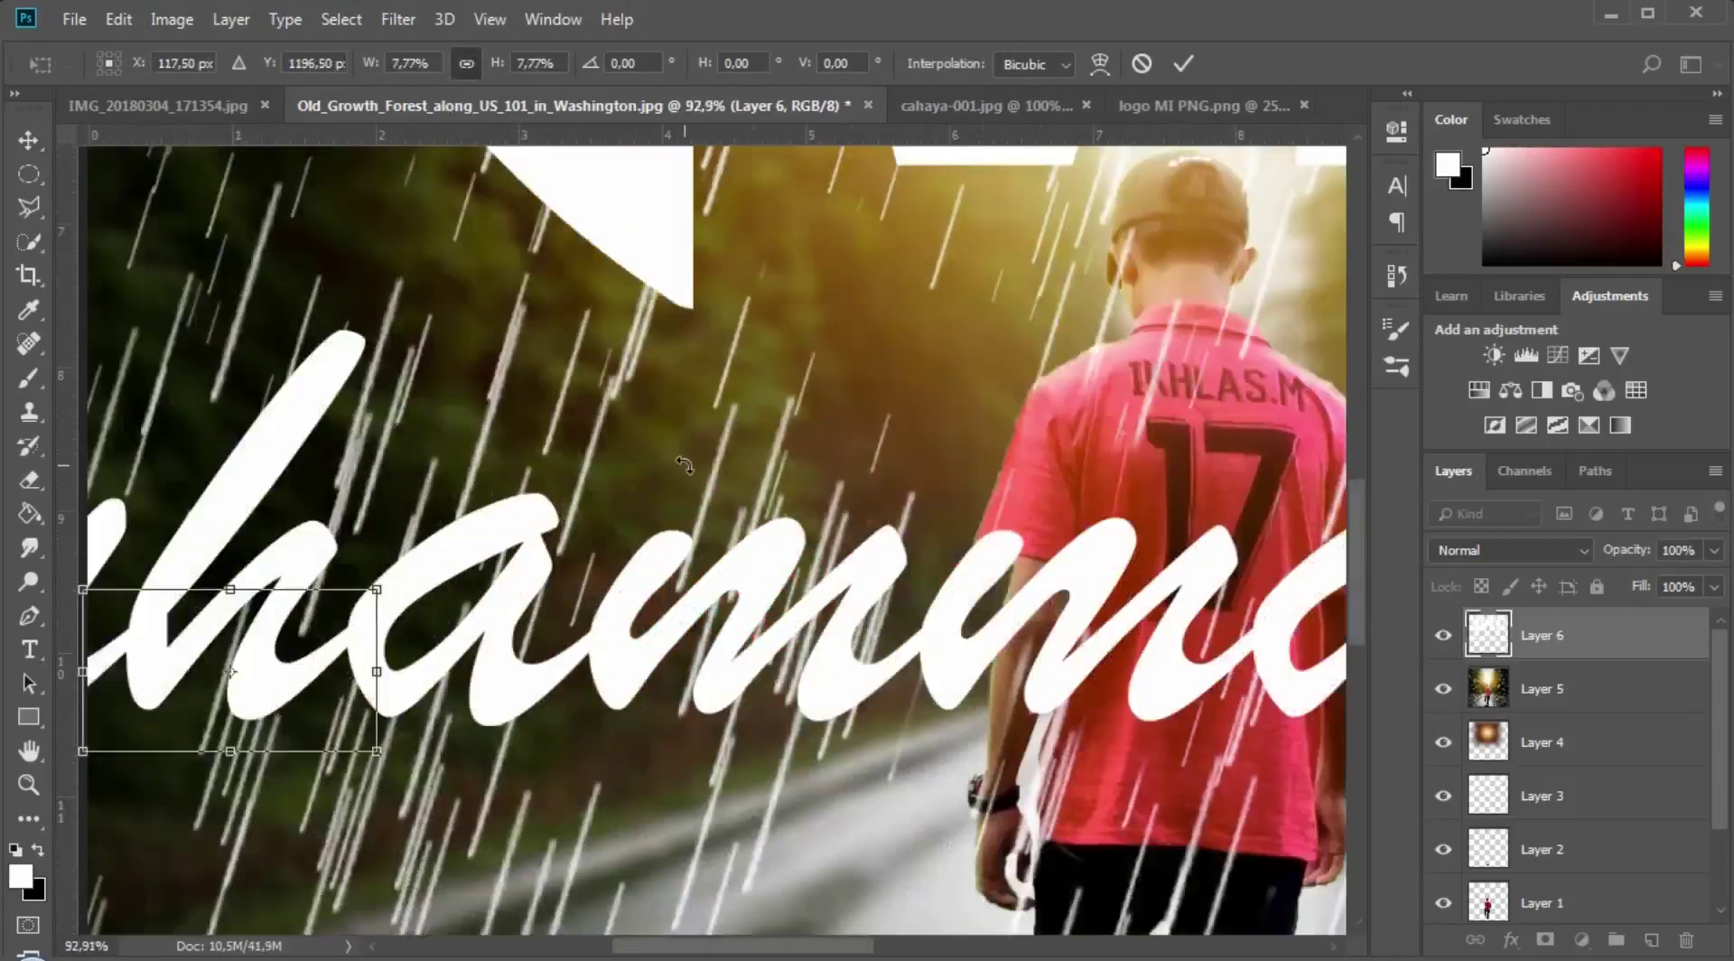
{"action": "scroll", "coordinate": [684, 465], "scroll_direction": "down", "scroll_amount": 6}
{"action": "scroll", "coordinate": [325, 487], "scroll_direction": "up", "scroll_amount": 3}
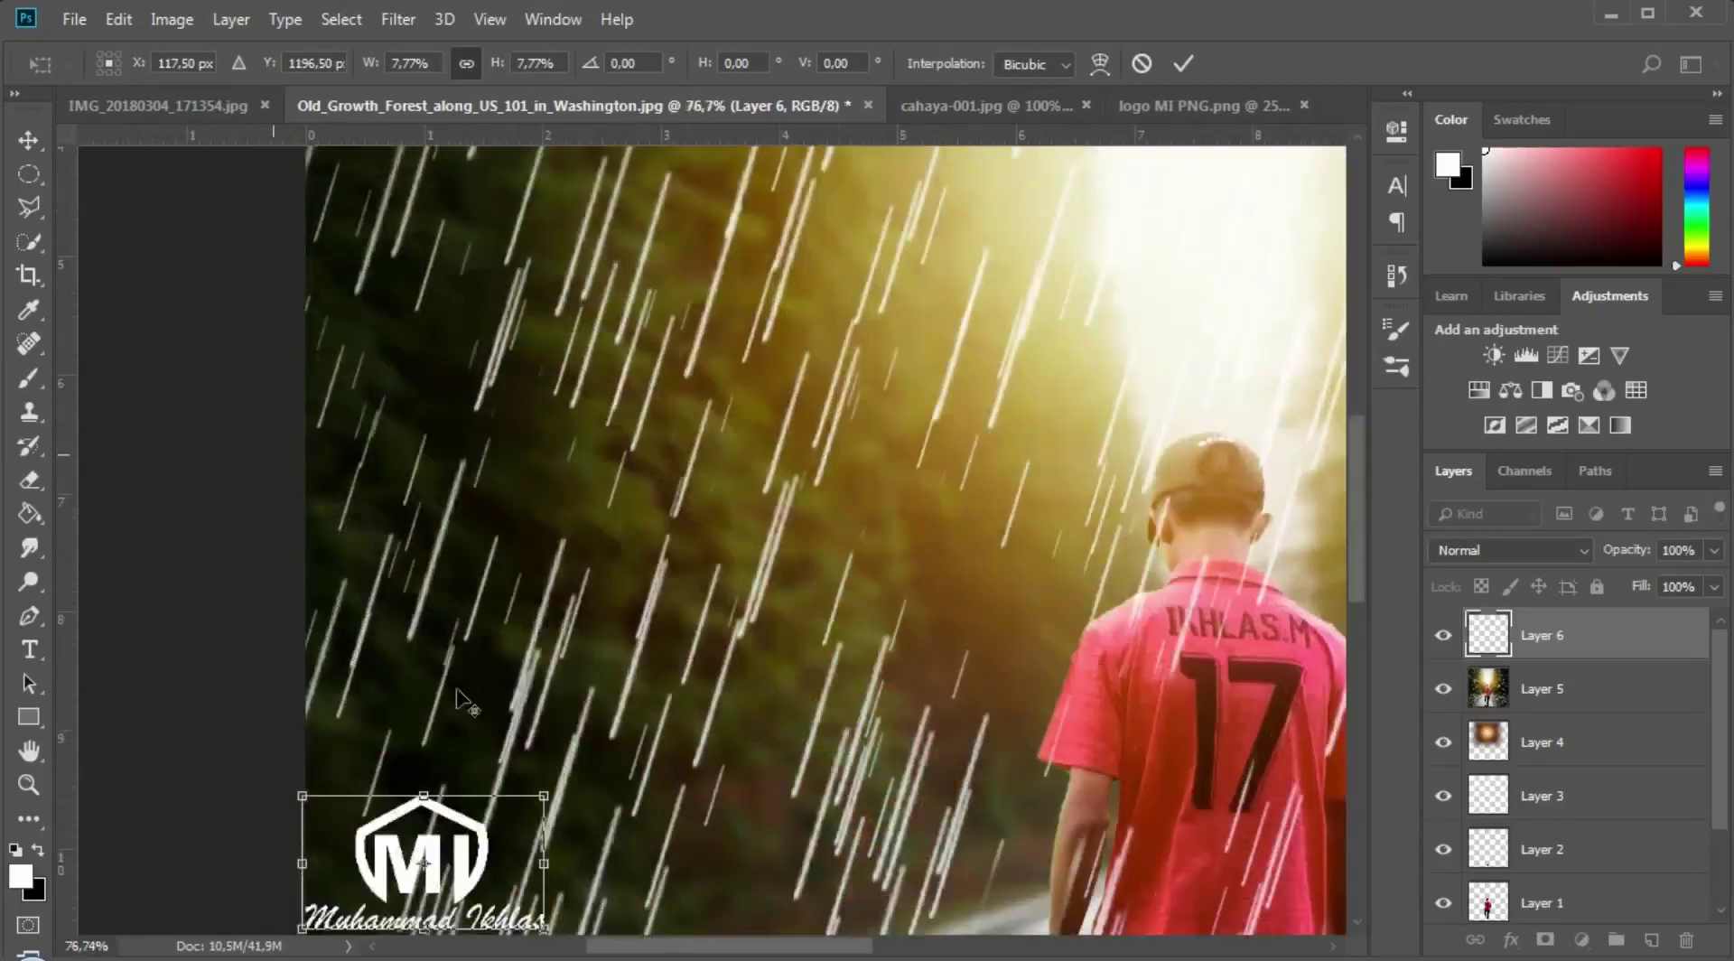
{"action": "scroll", "coordinate": [433, 786], "scroll_direction": "down", "scroll_amount": 1}
{"action": "left_click_drag", "start_coordinate": [465, 824], "coordinate": [425, 195]}
{"action": "scroll", "coordinate": [452, 255], "scroll_direction": "up", "scroll_amount": 2}
{"action": "scroll", "coordinate": [452, 255], "scroll_direction": "up", "scroll_amount": 5}
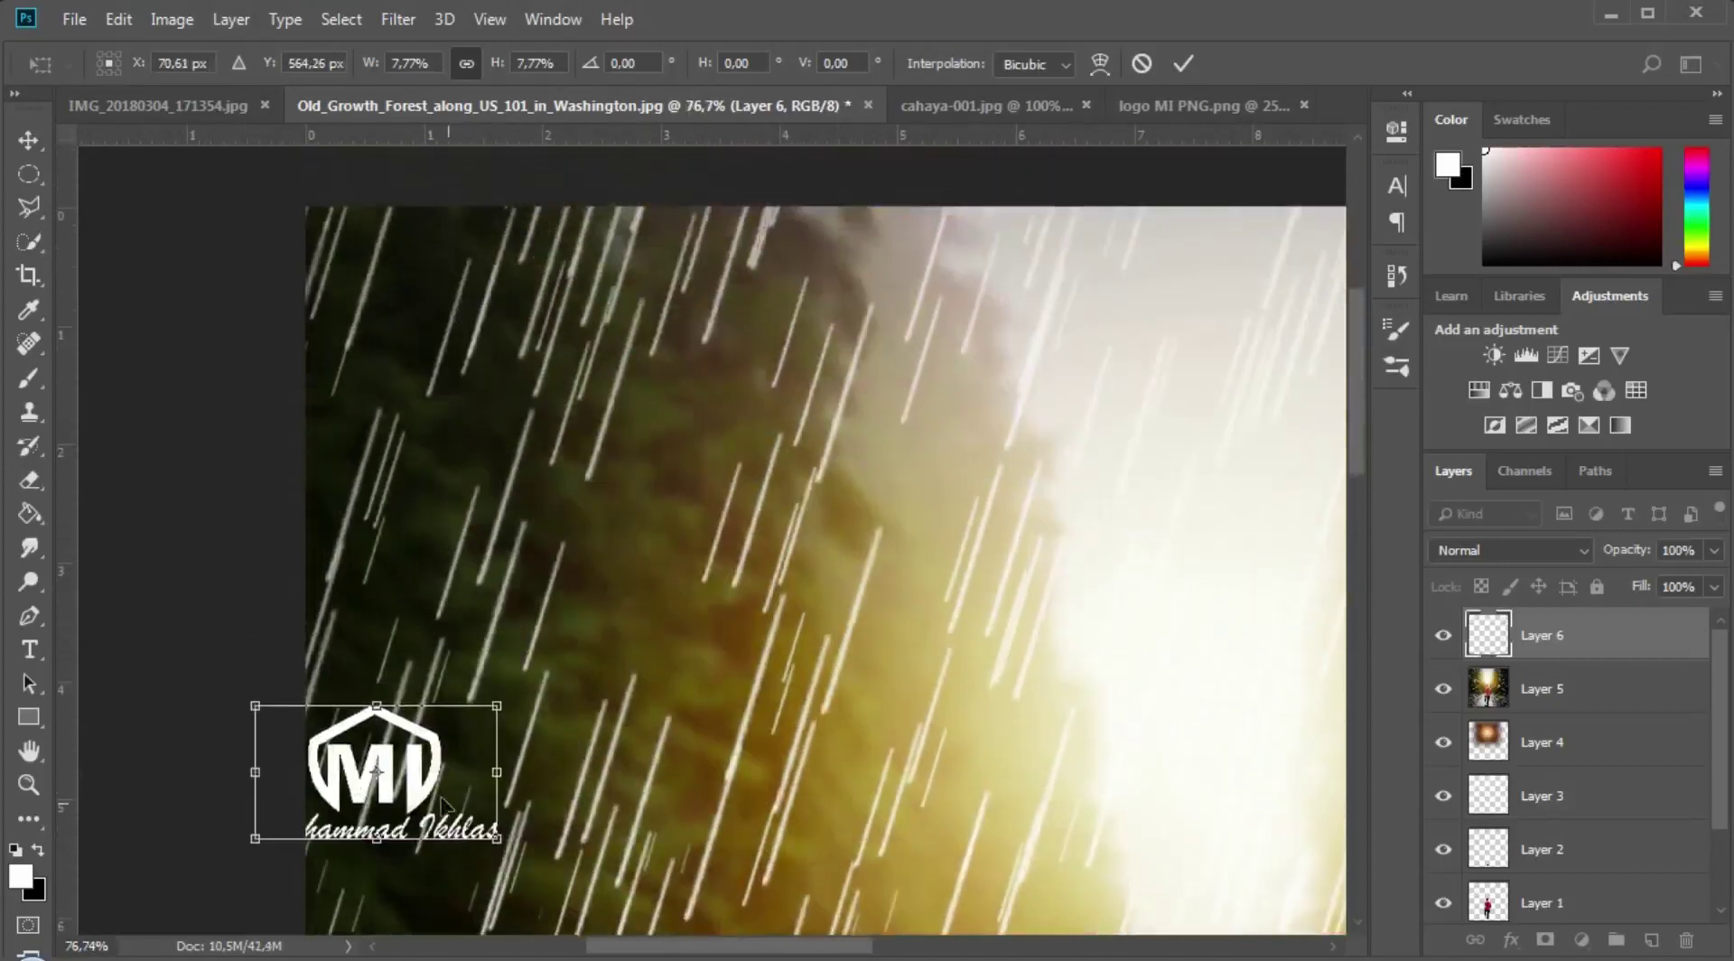
{"action": "left_click_drag", "start_coordinate": [415, 774], "coordinate": [476, 285]}
{"action": "scroll", "coordinate": [648, 490], "scroll_direction": "down", "scroll_amount": 6}
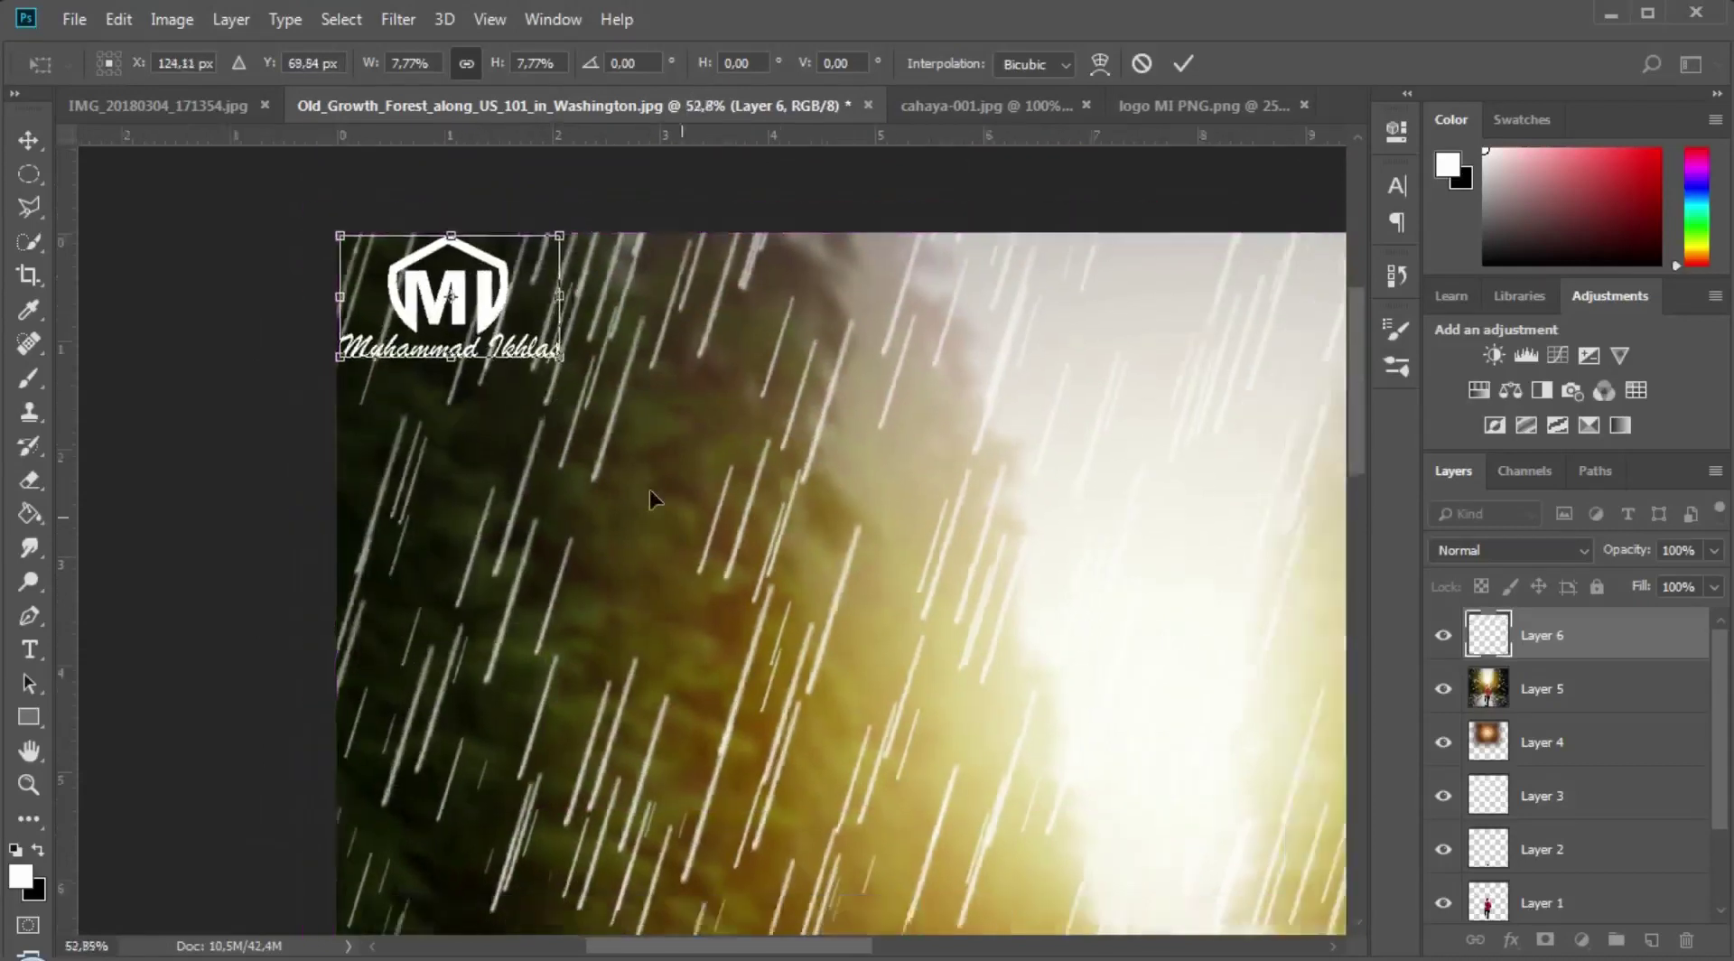
{"action": "scroll", "coordinate": [604, 423], "scroll_direction": "up", "scroll_amount": 4}
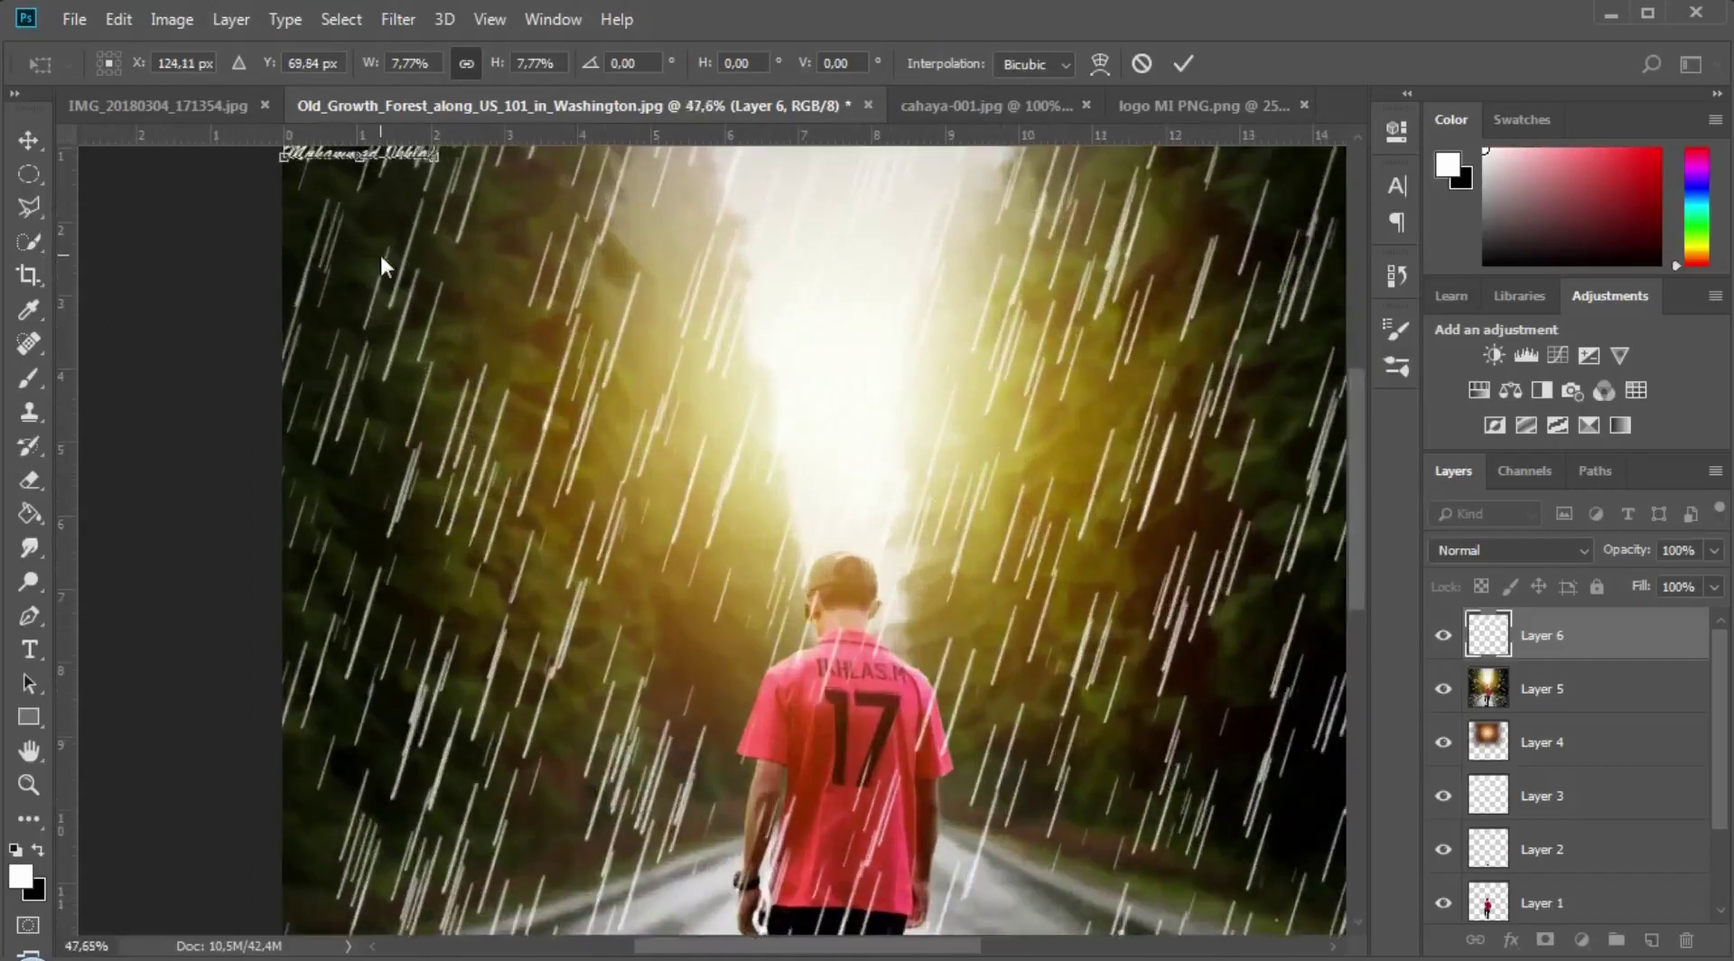
{"action": "scroll", "coordinate": [381, 267], "scroll_direction": "up", "scroll_amount": 3}
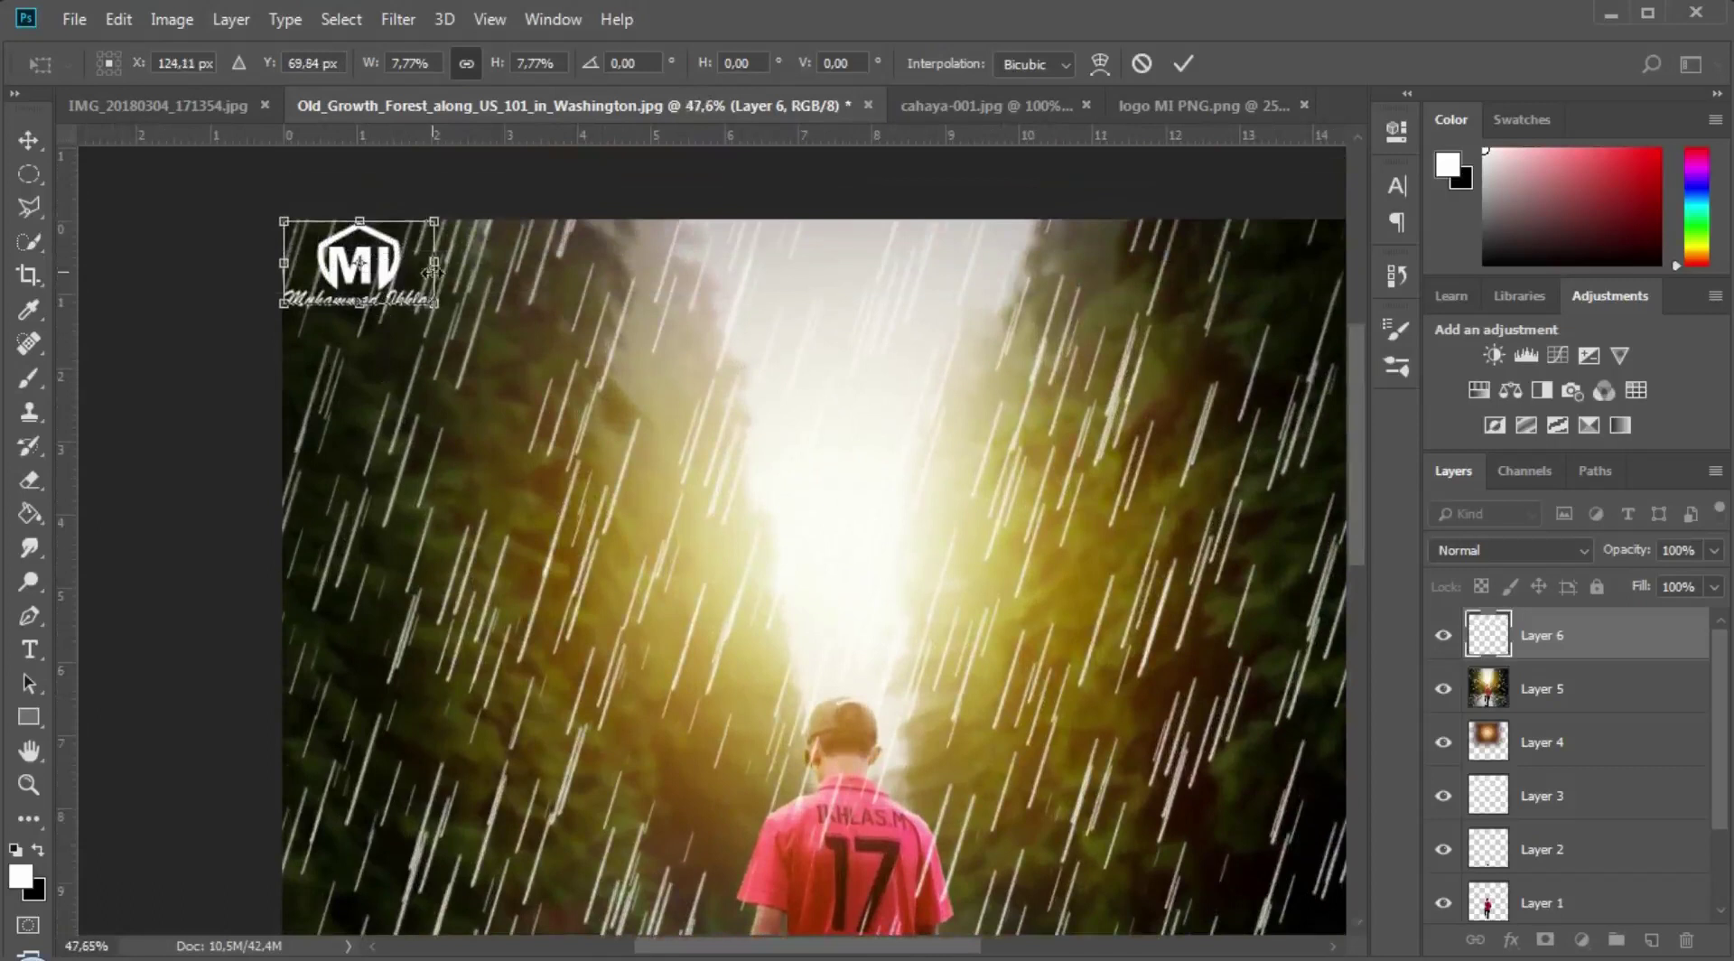
Step: Reduce the corner logo to 6.94% and apply the transformation
{"action": "left_click_drag", "start_coordinate": [425, 307], "coordinate": [415, 303]}
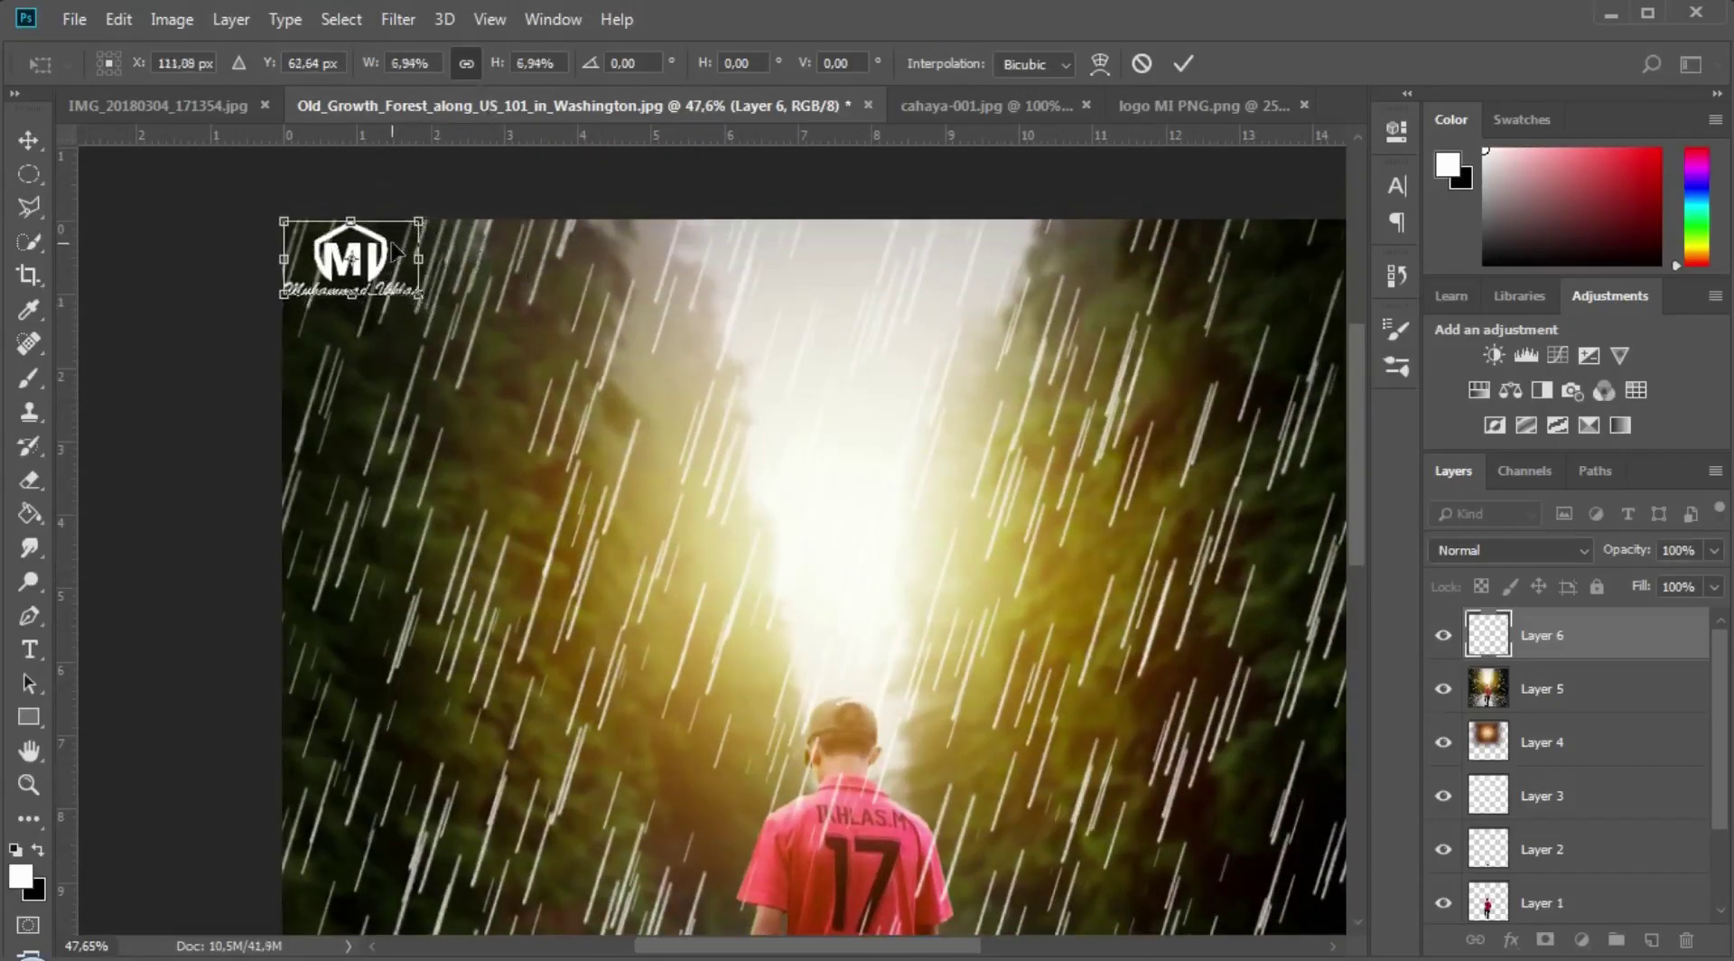
{"action": "key", "text": "Return"}
{"action": "scroll", "coordinate": [808, 514], "scroll_direction": "down", "scroll_amount": 1}
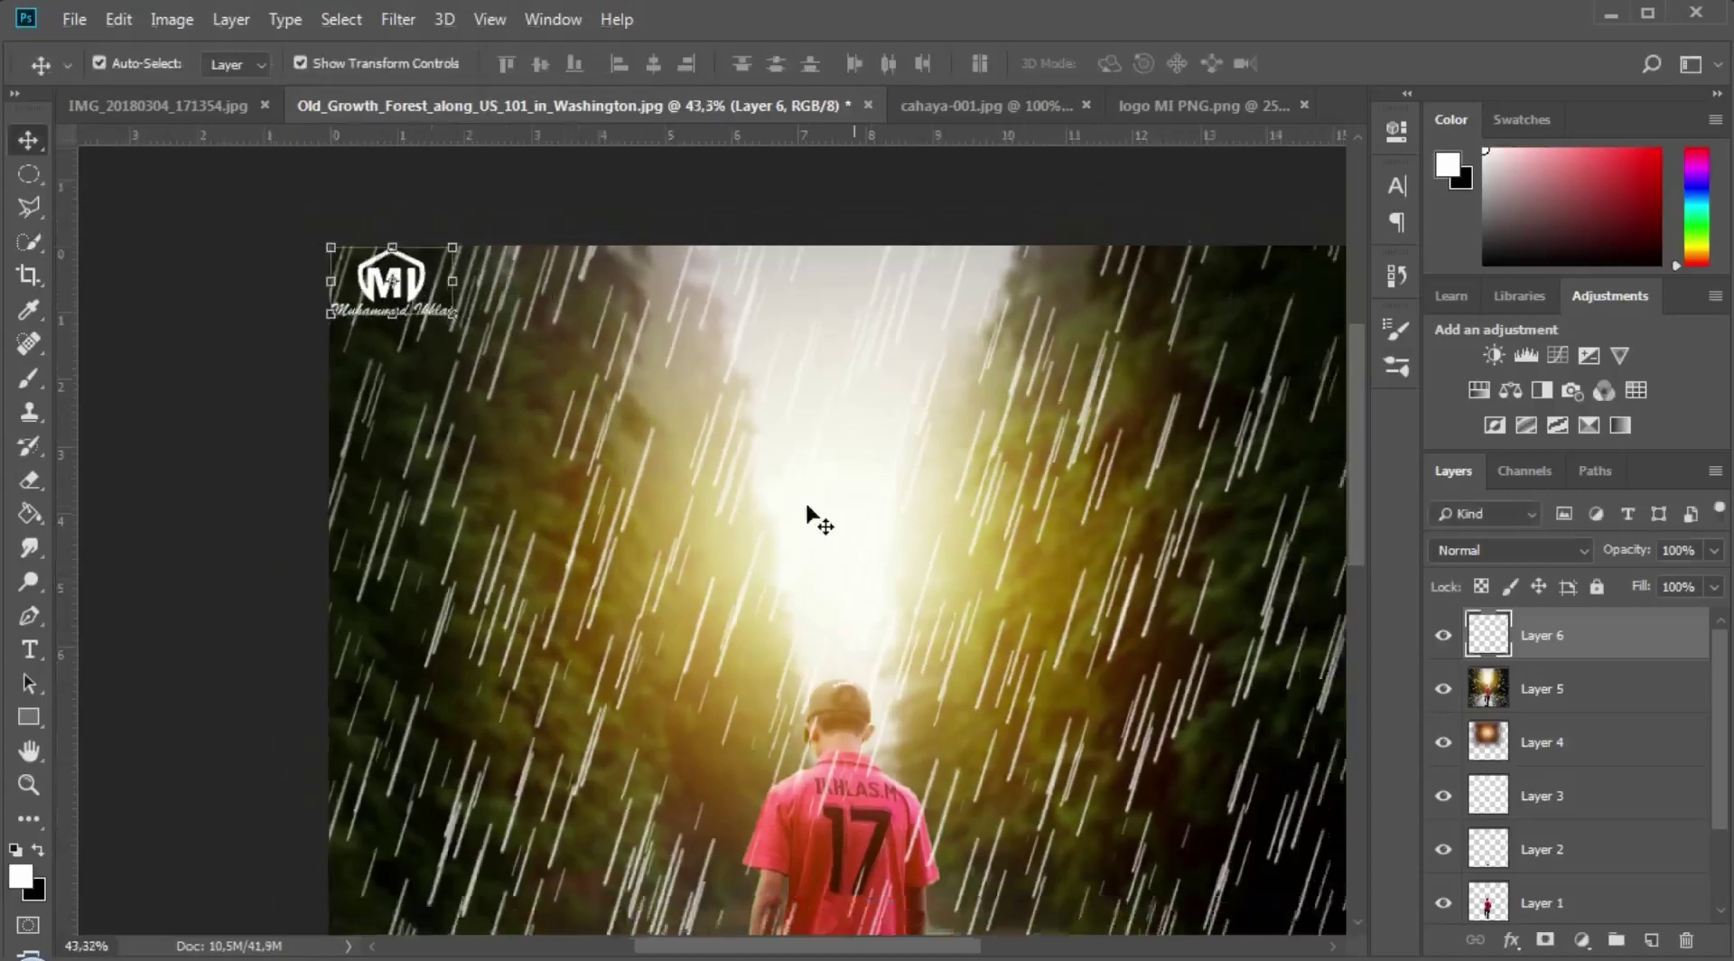
Step: Examine the finished composite with its logo, both up close around the man and as a whole
{"action": "scroll", "coordinate": [808, 508], "scroll_direction": "down", "scroll_amount": 3}
{"action": "left_click", "coordinate": [28, 242]}
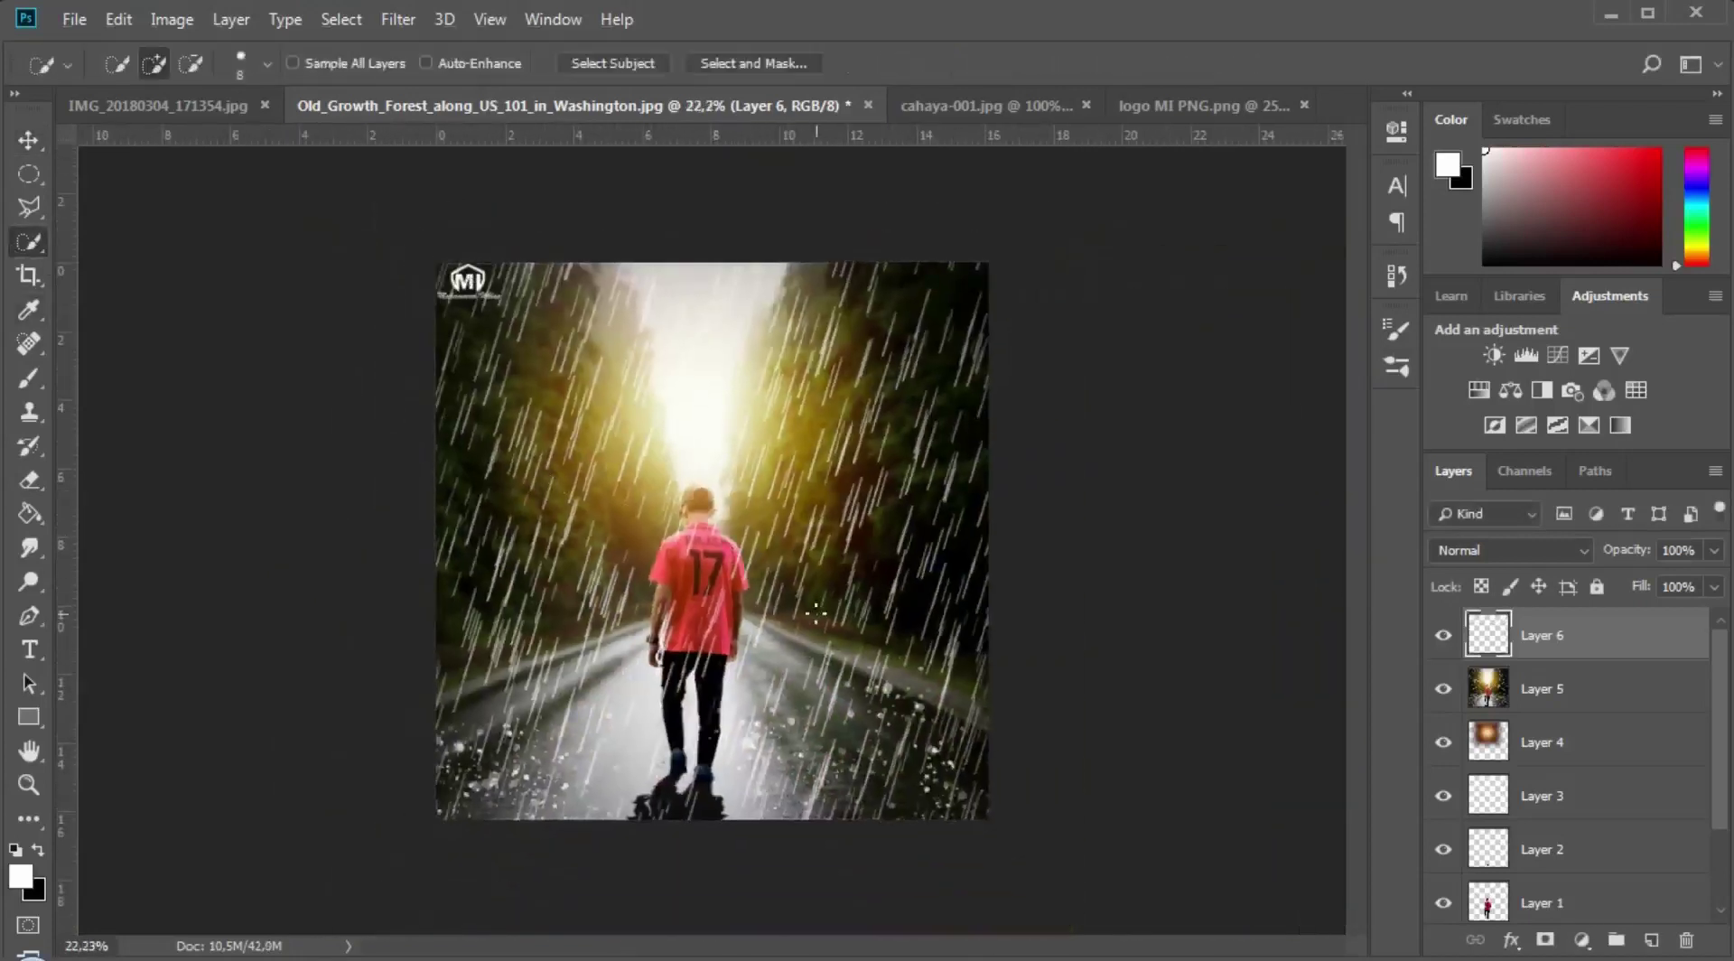
{"action": "scroll", "coordinate": [695, 605], "scroll_direction": "up", "scroll_amount": 5}
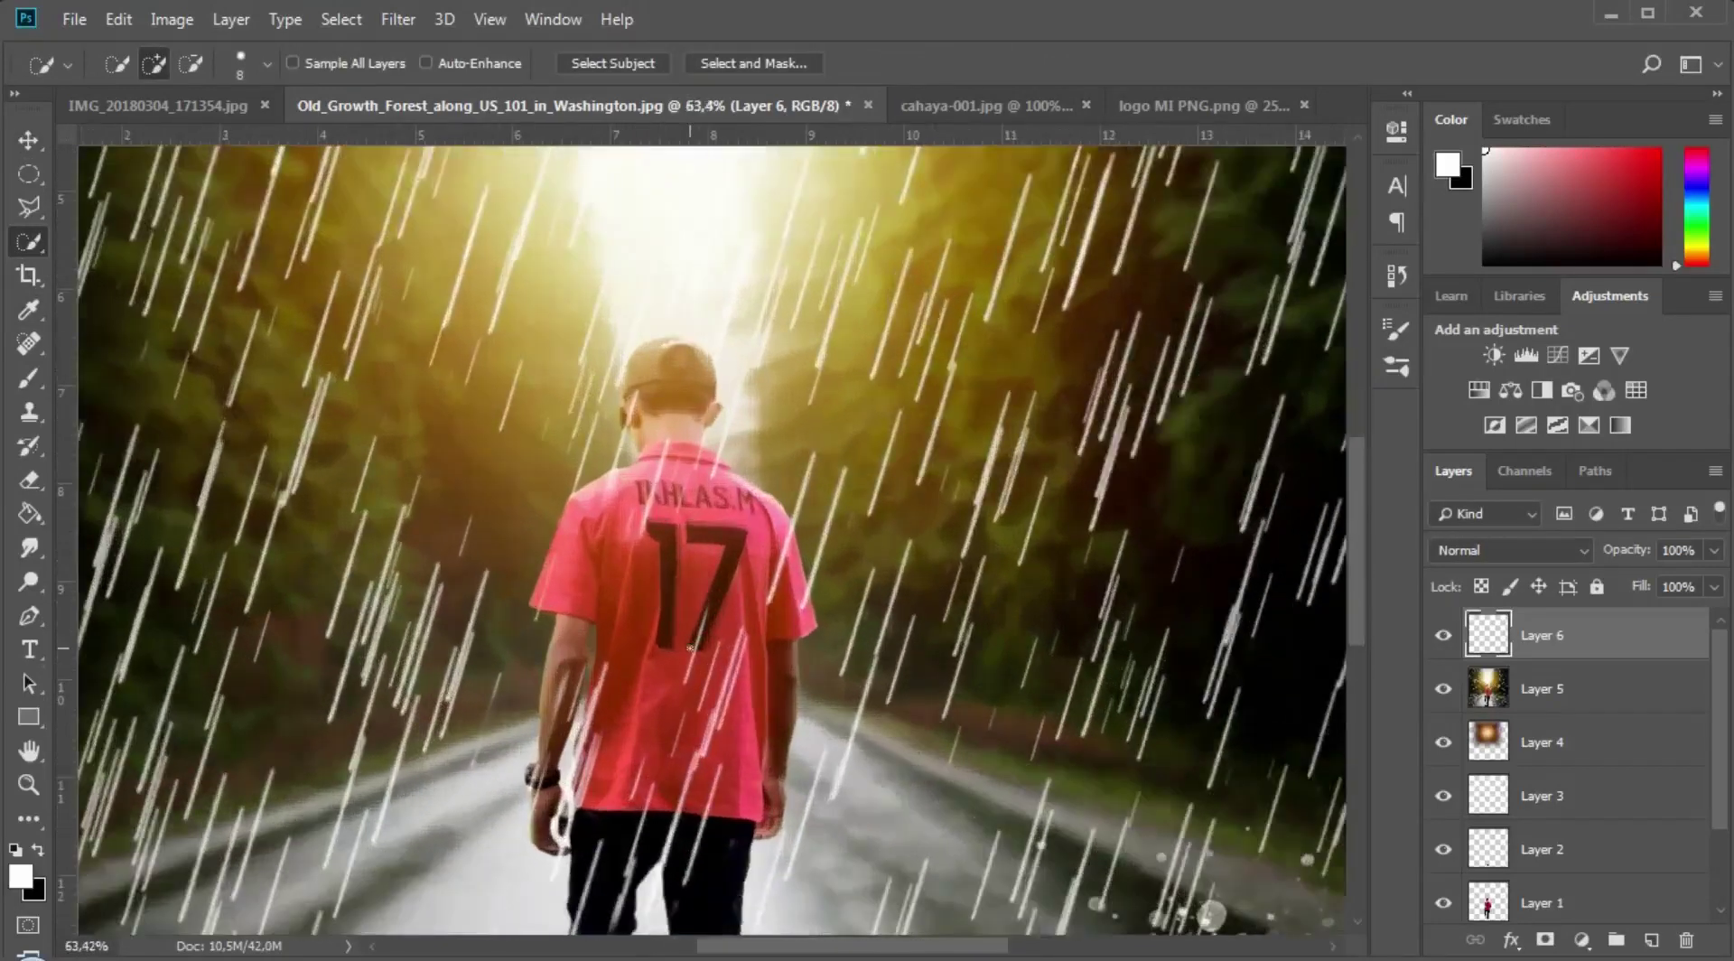
{"action": "scroll", "coordinate": [690, 648], "scroll_direction": "down", "scroll_amount": 5}
{"action": "scroll", "coordinate": [690, 647], "scroll_direction": "up", "scroll_amount": 10}
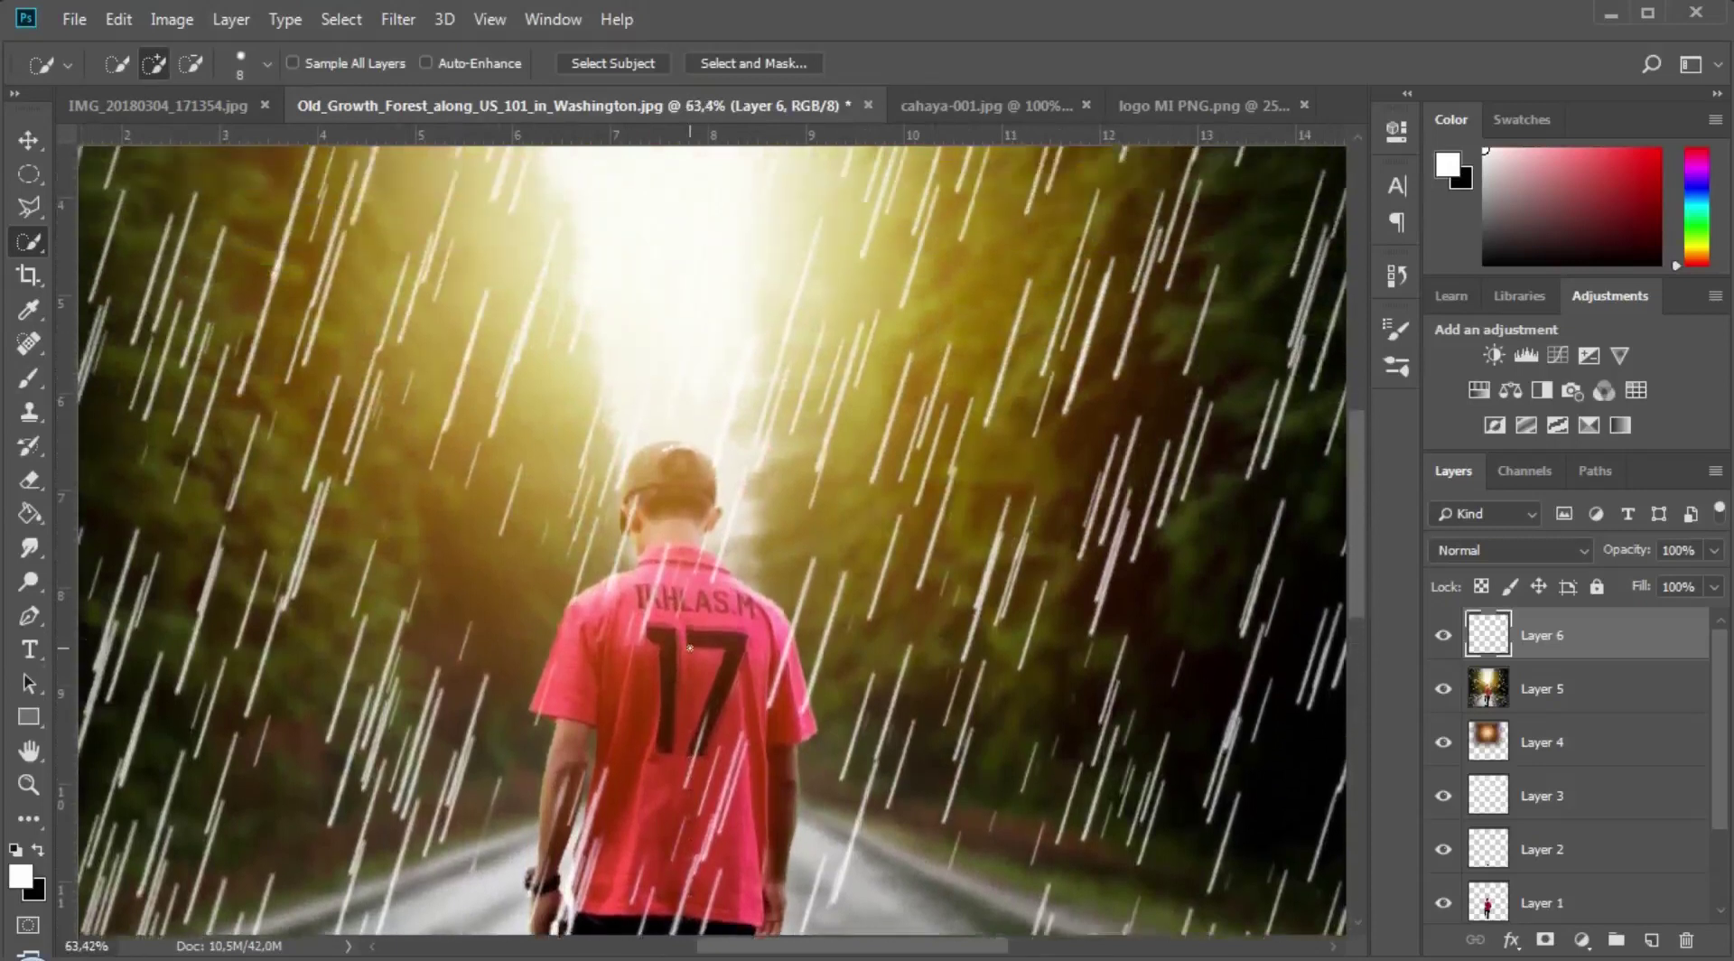
{"action": "scroll", "coordinate": [690, 648], "scroll_direction": "down", "scroll_amount": 6}
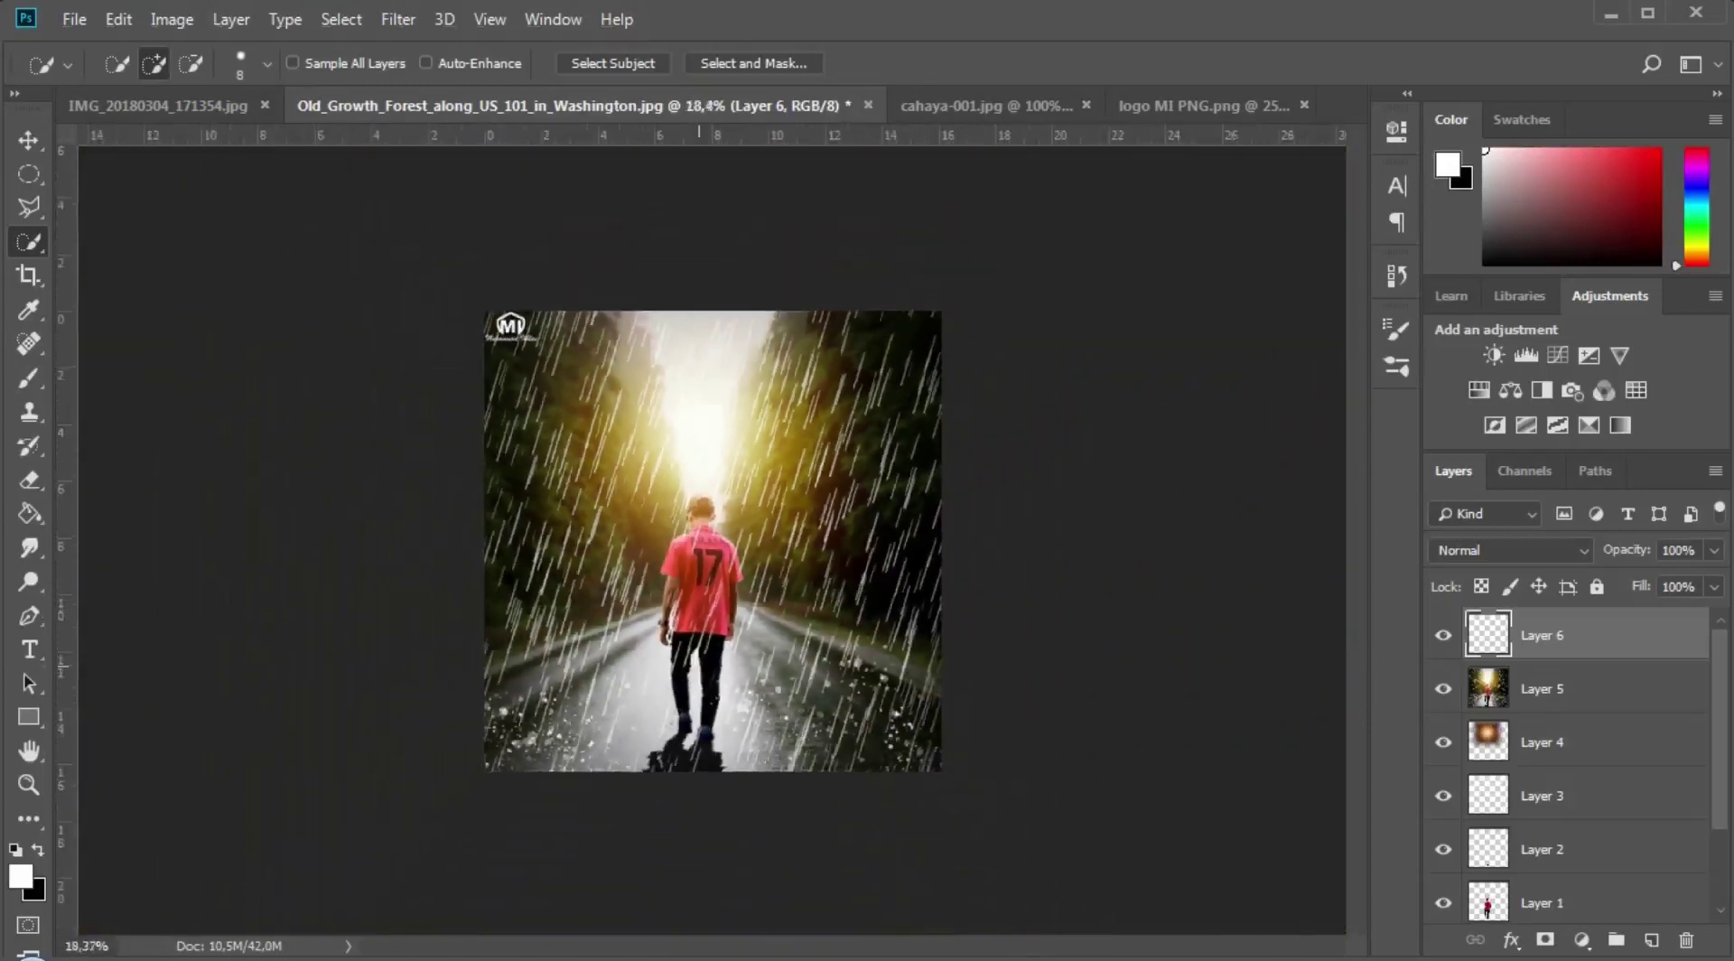
{"action": "scroll", "coordinate": [713, 541], "scroll_direction": "down", "scroll_amount": 1}
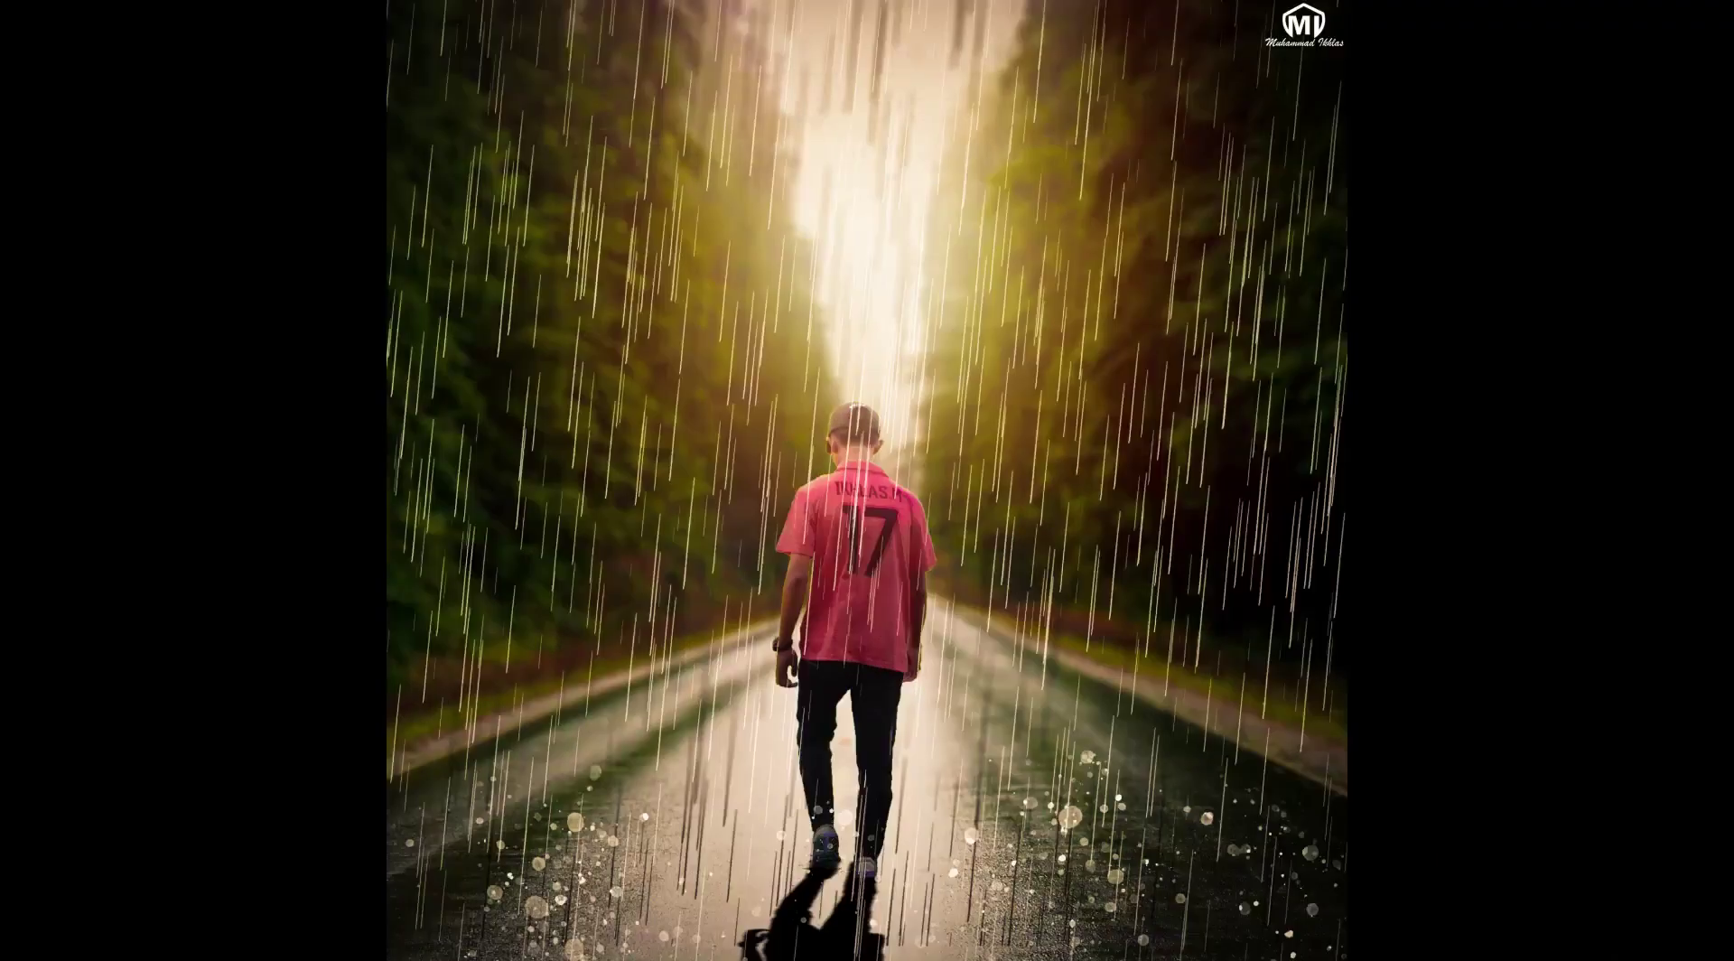